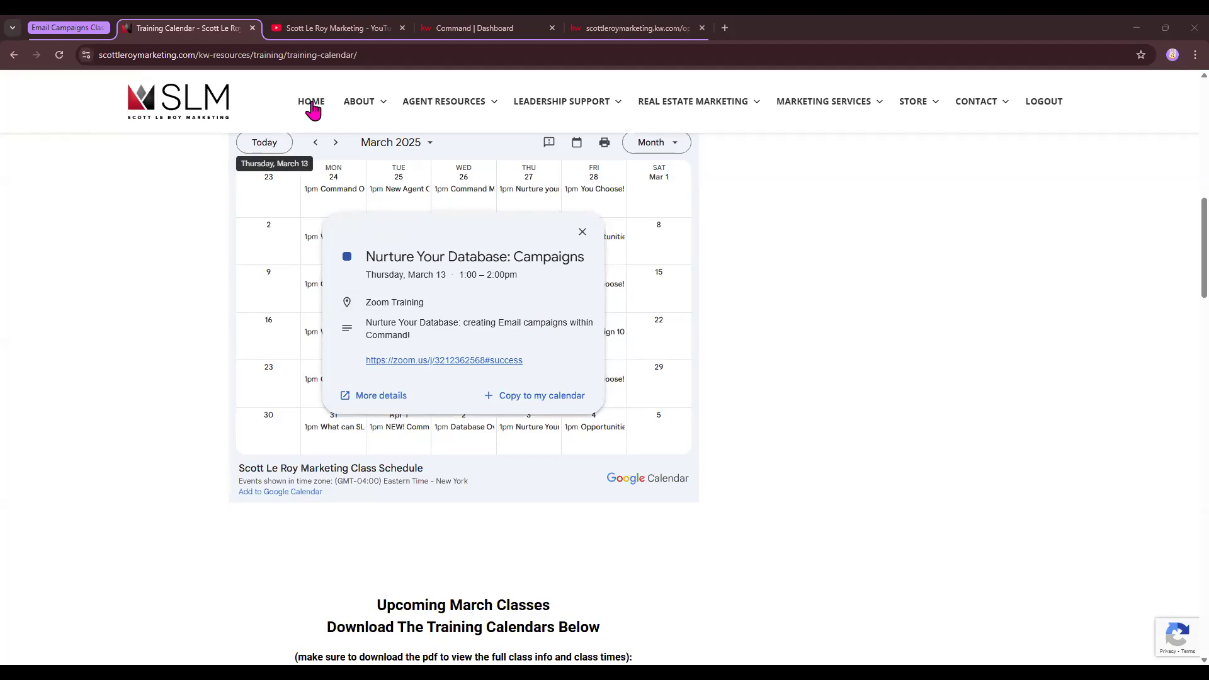
Switch from the Training Calendar tab to the 'Command | Dashboard' browser tab
click(492, 34)
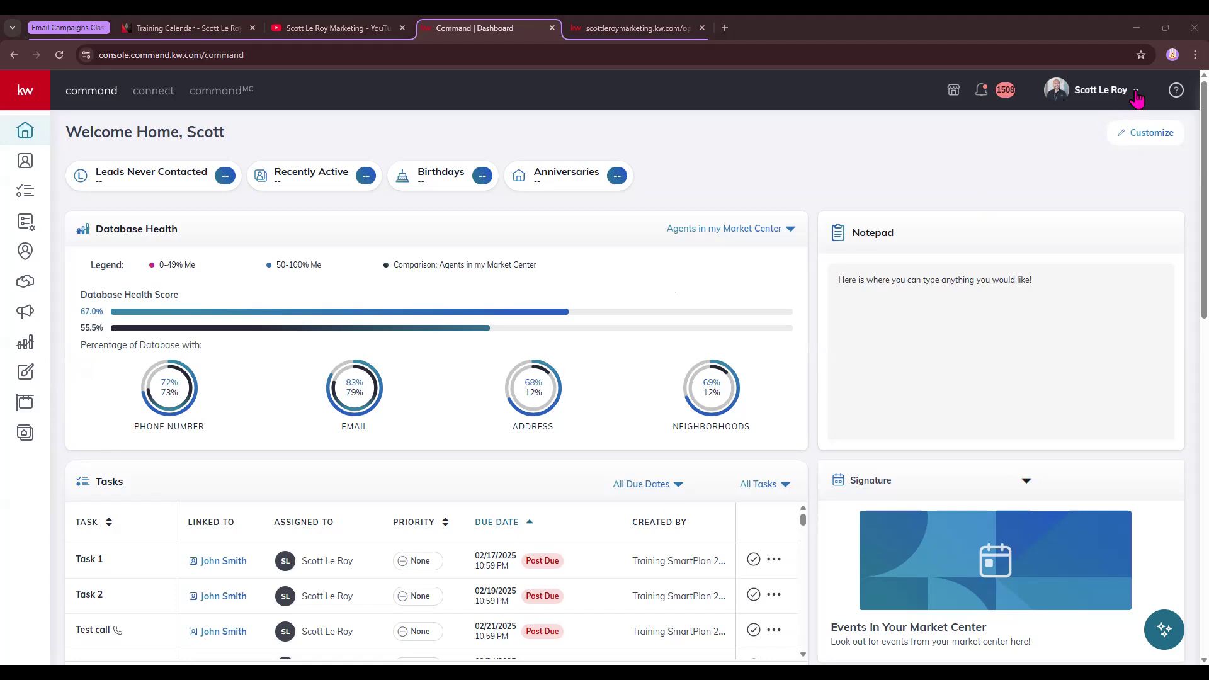
Go from the account menu to Settings, then Connect Settings > Marketing Profile
click(1136, 95)
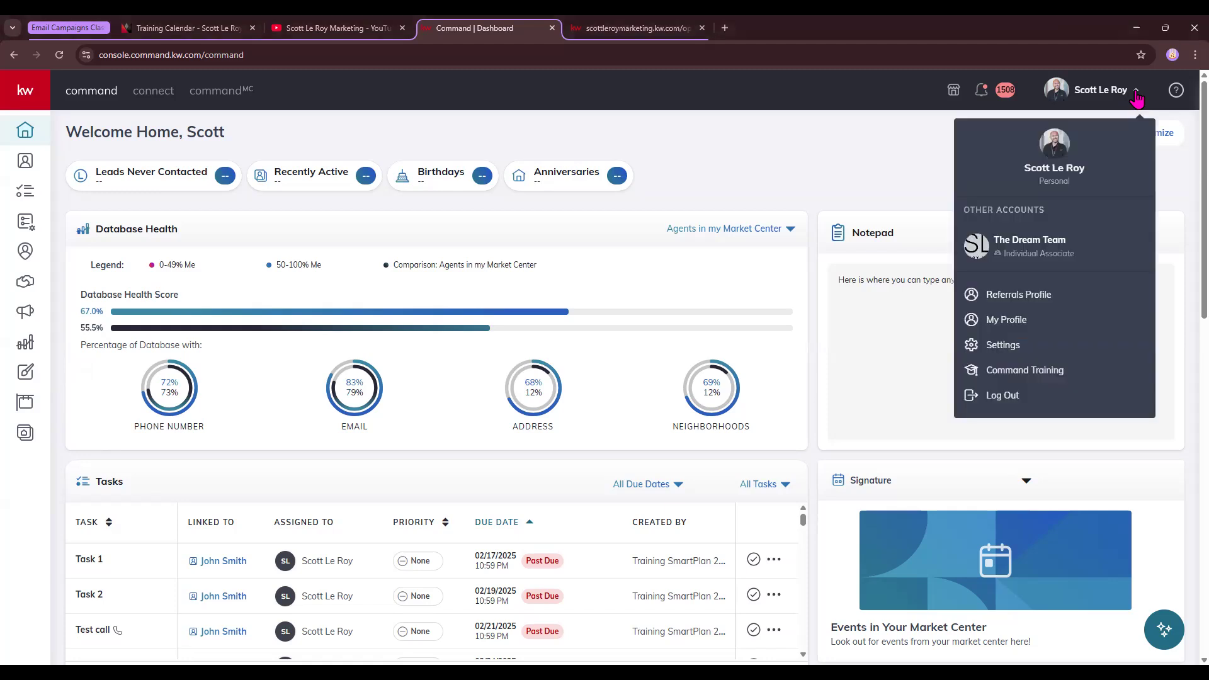
right_click(1088, 211)
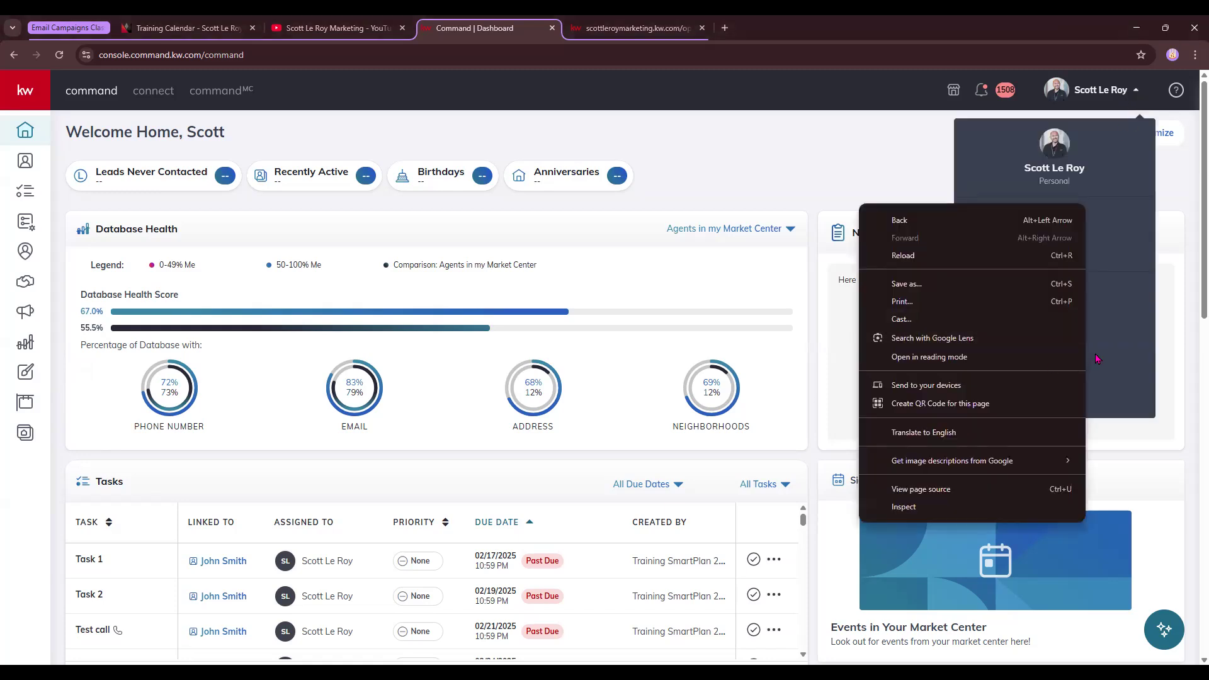
click(1132, 348)
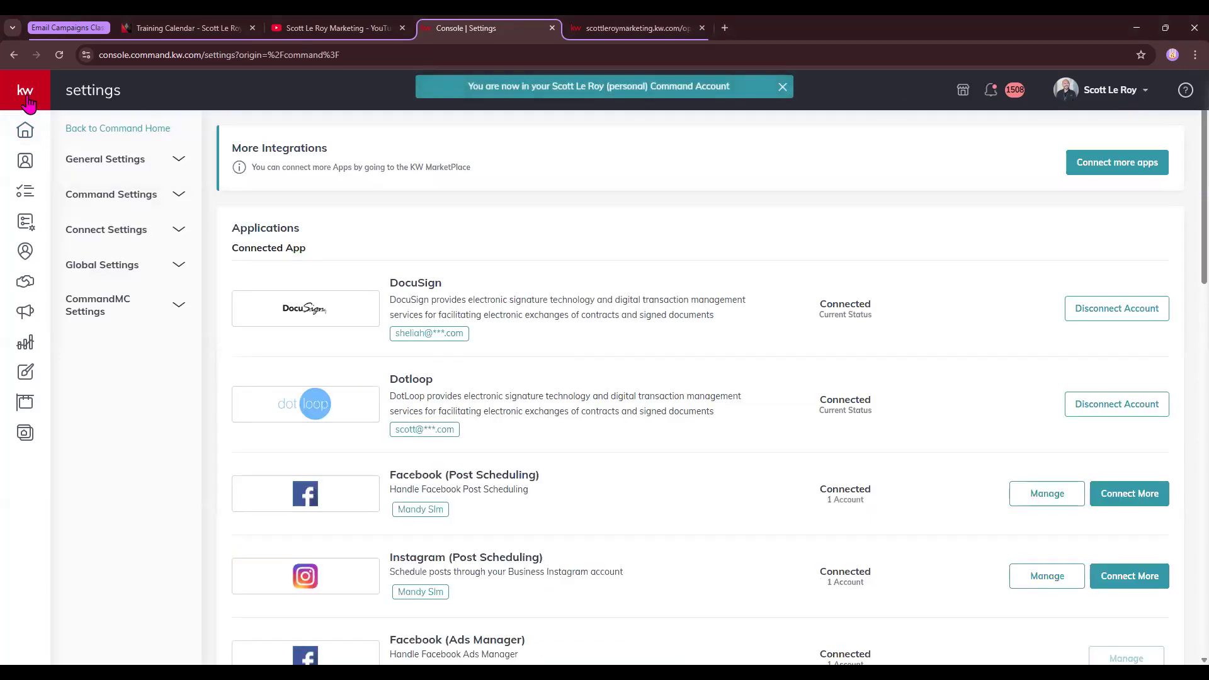
click(30, 133)
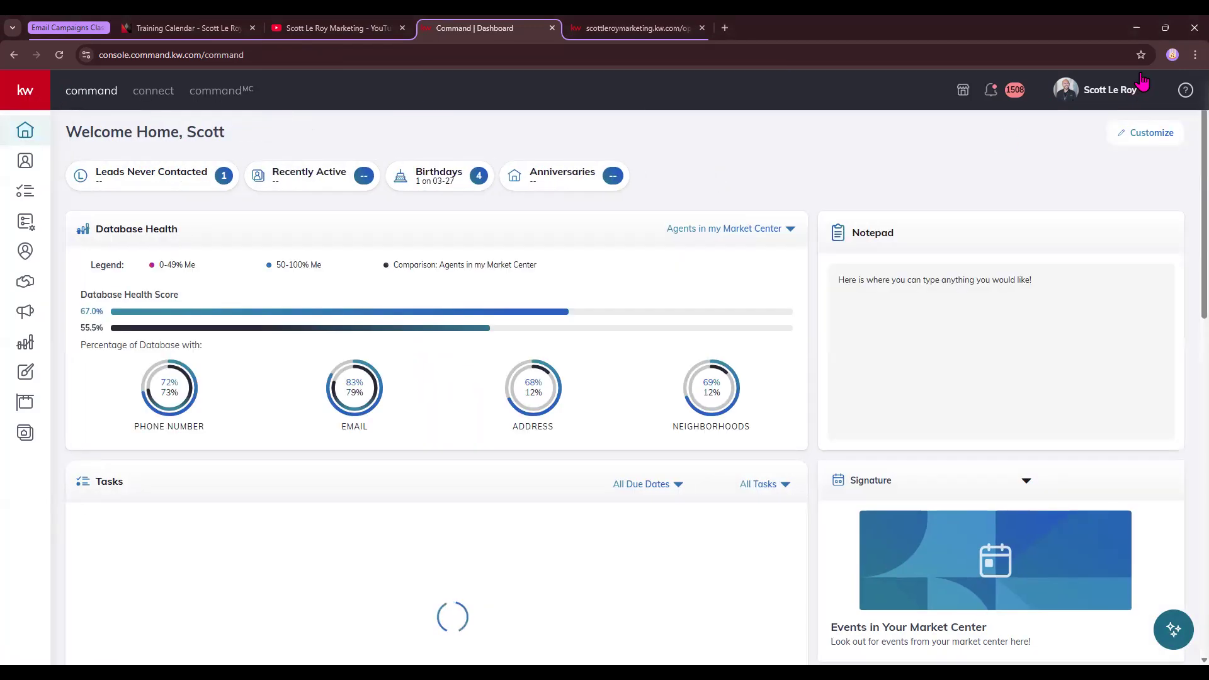
click(1141, 89)
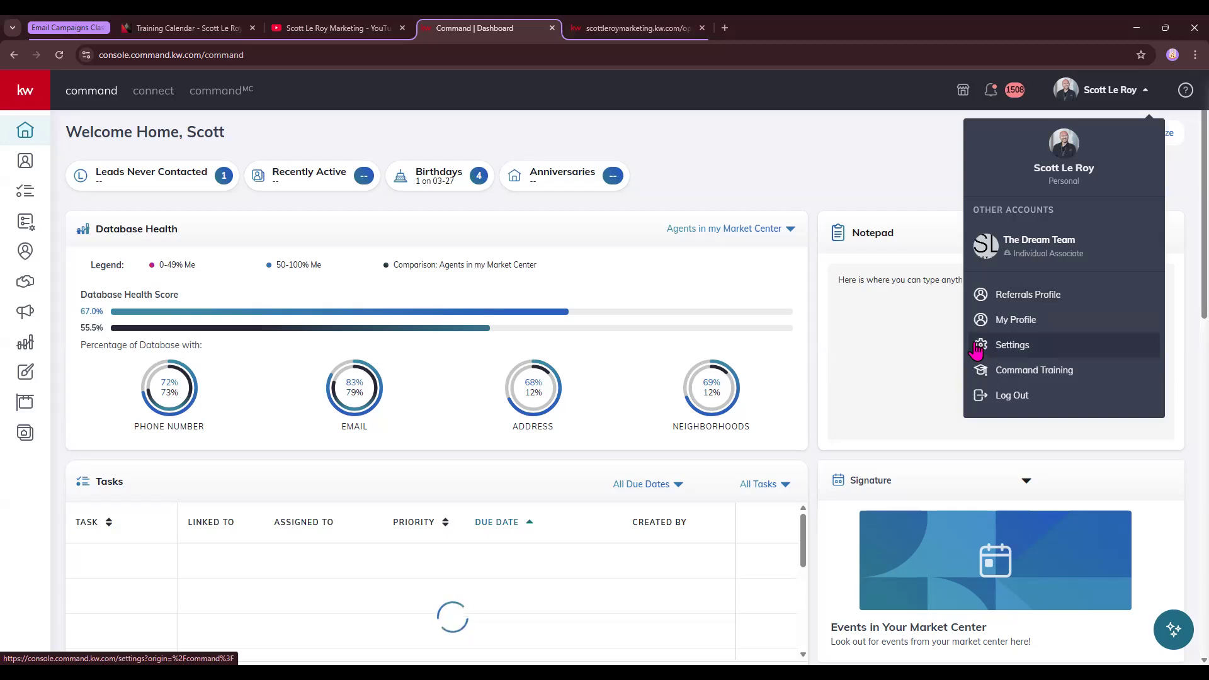
click(1009, 346)
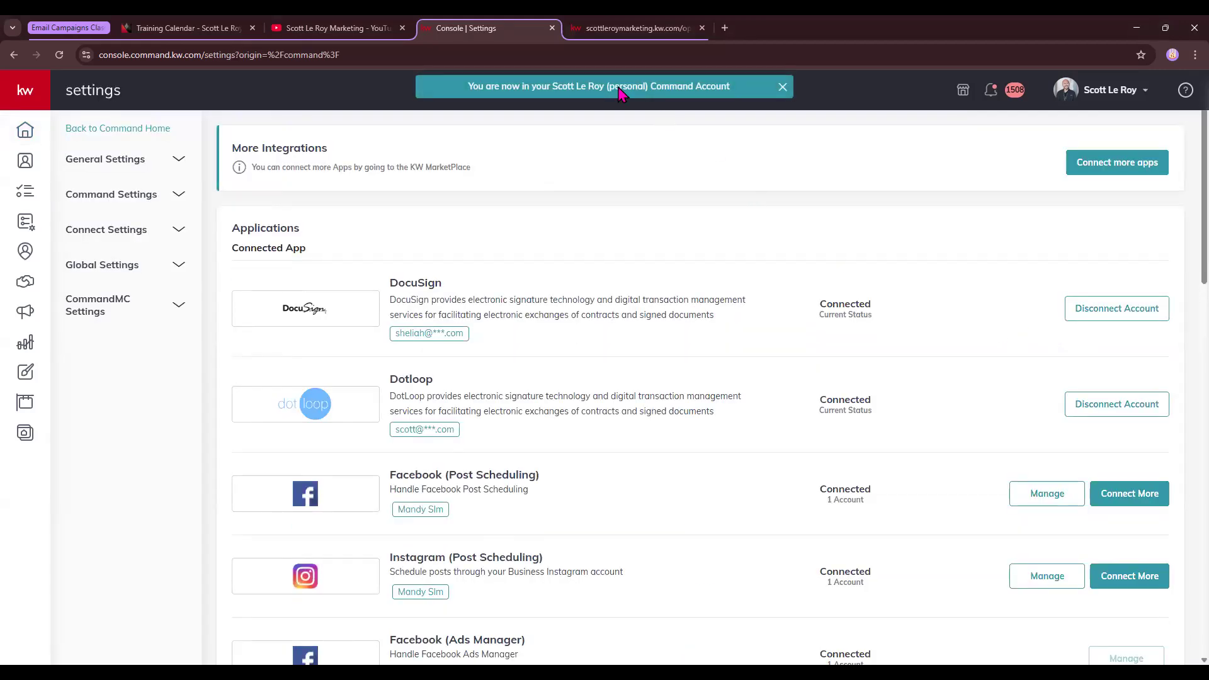
click(132, 234)
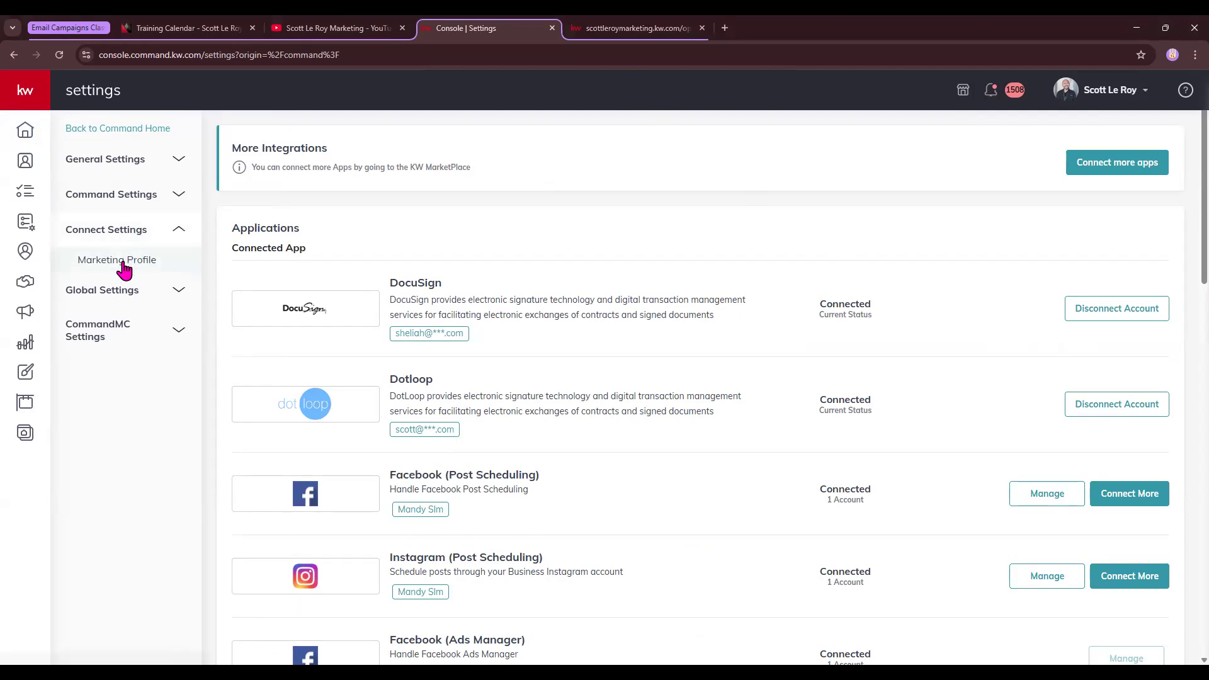
click(124, 270)
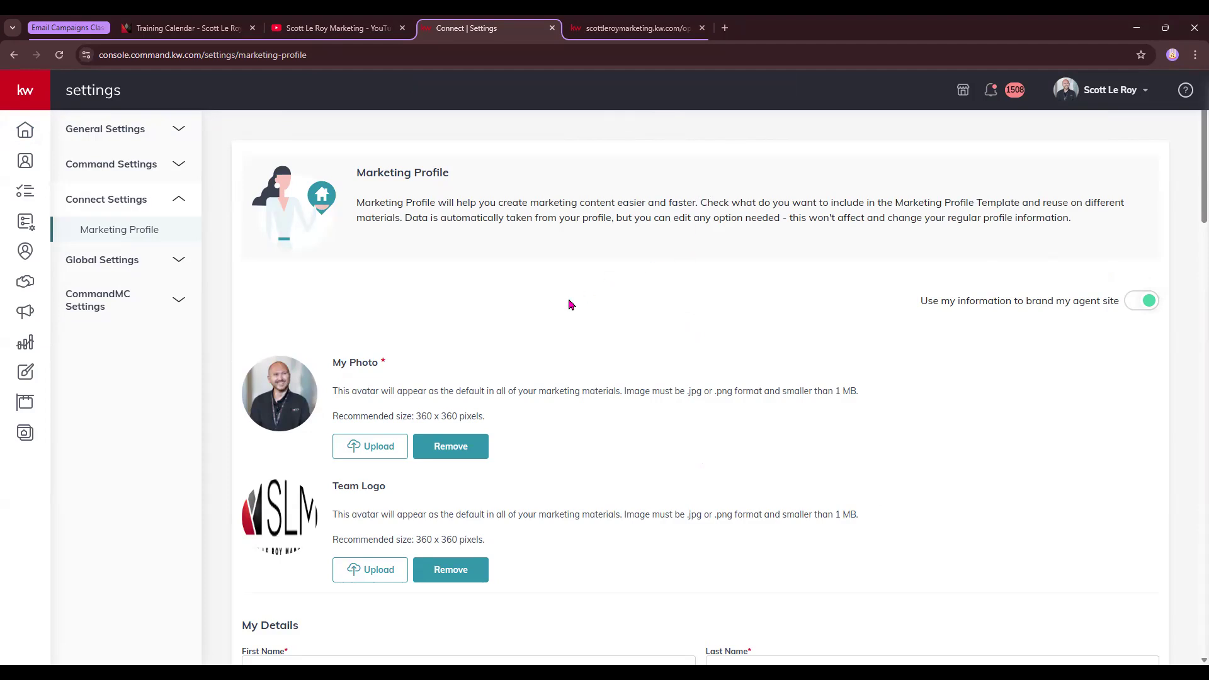
scroll(569, 304, down, 1)
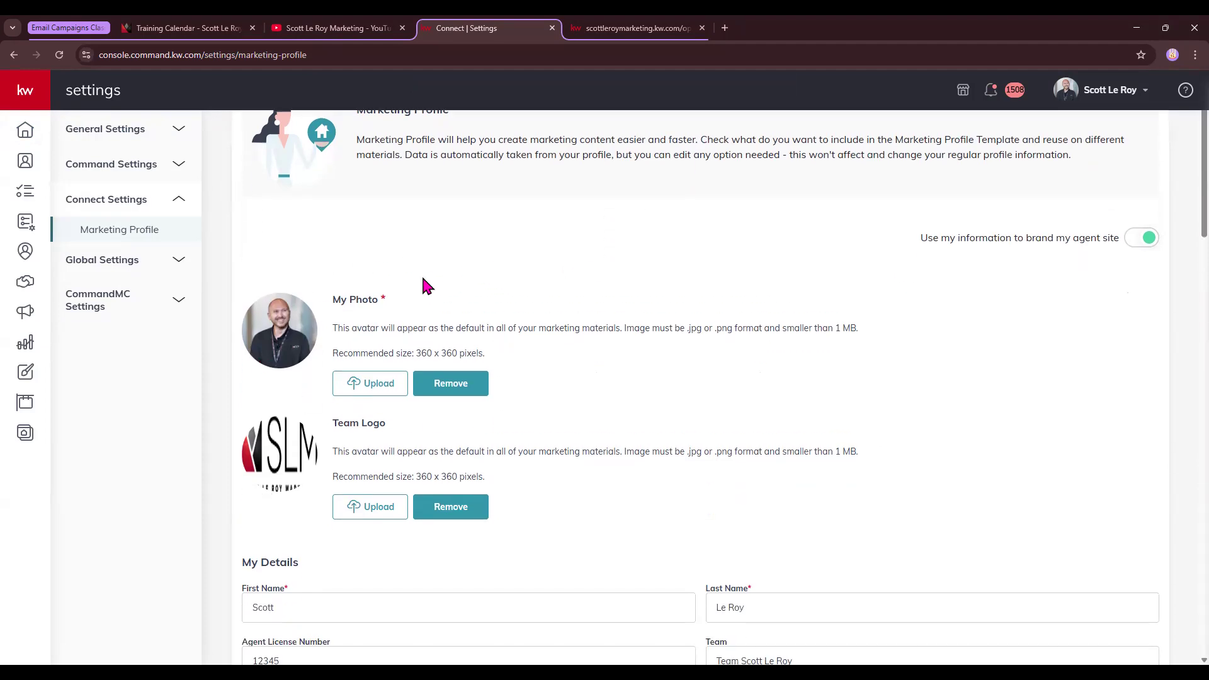
drag(382, 301, 397, 303)
scroll(289, 550, down, 1)
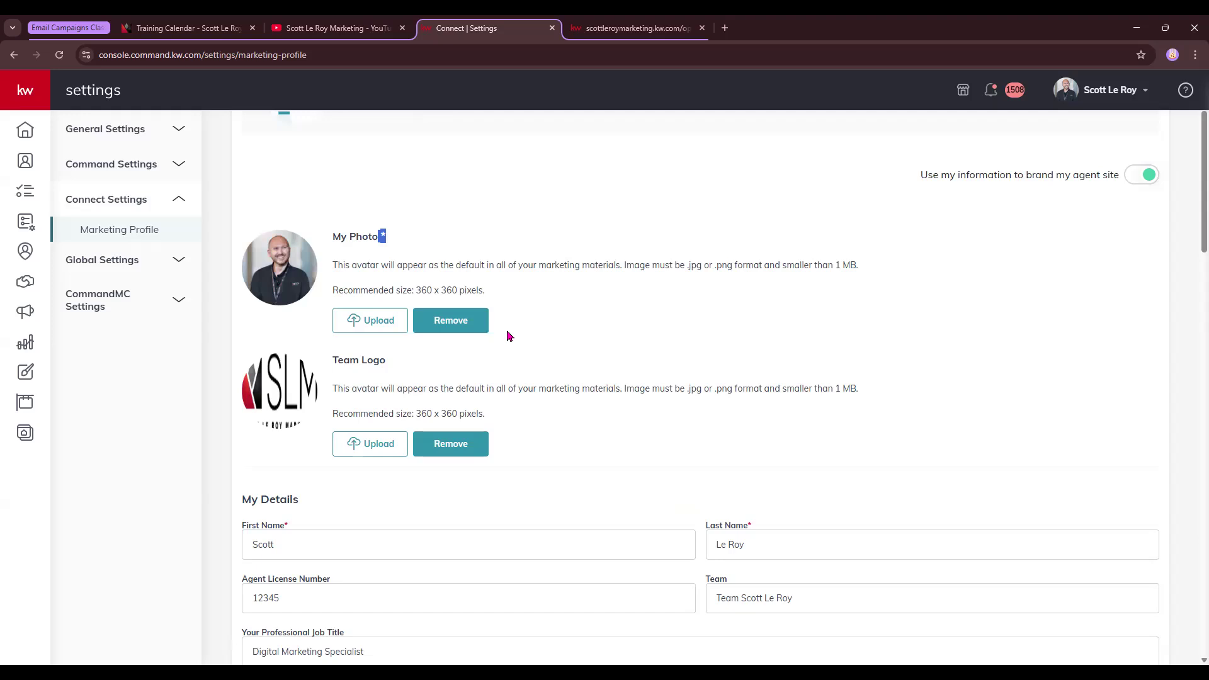
click(549, 288)
triple_click(378, 295)
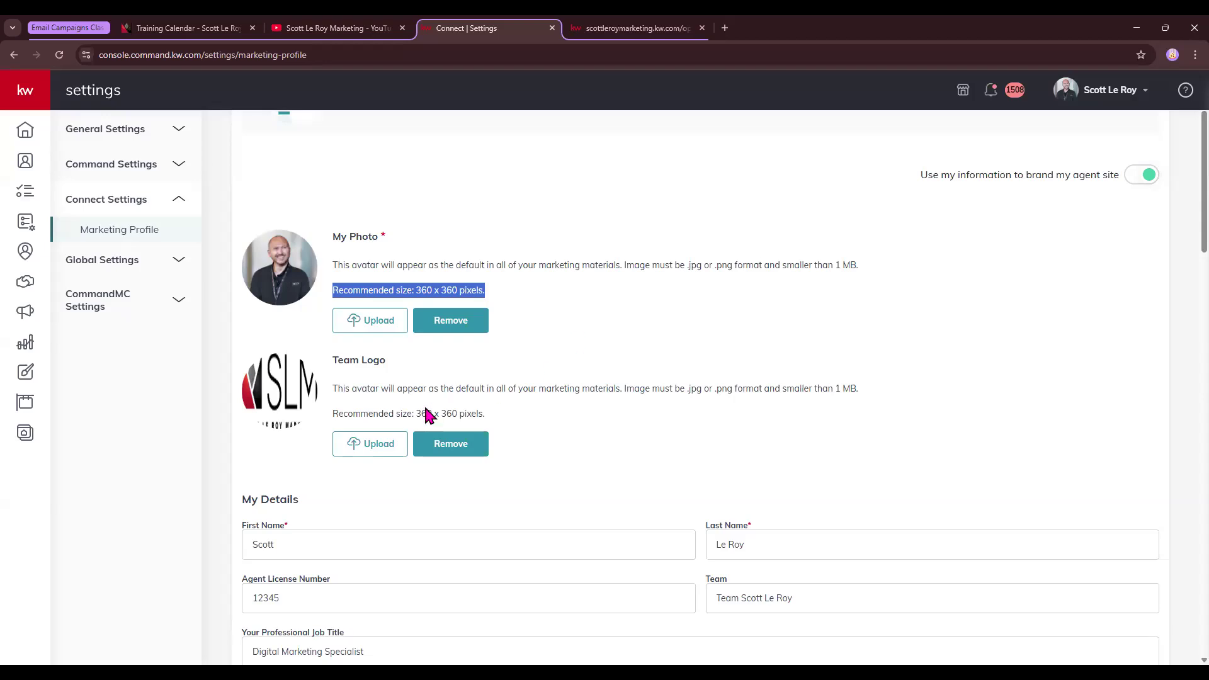
drag(414, 414, 494, 420)
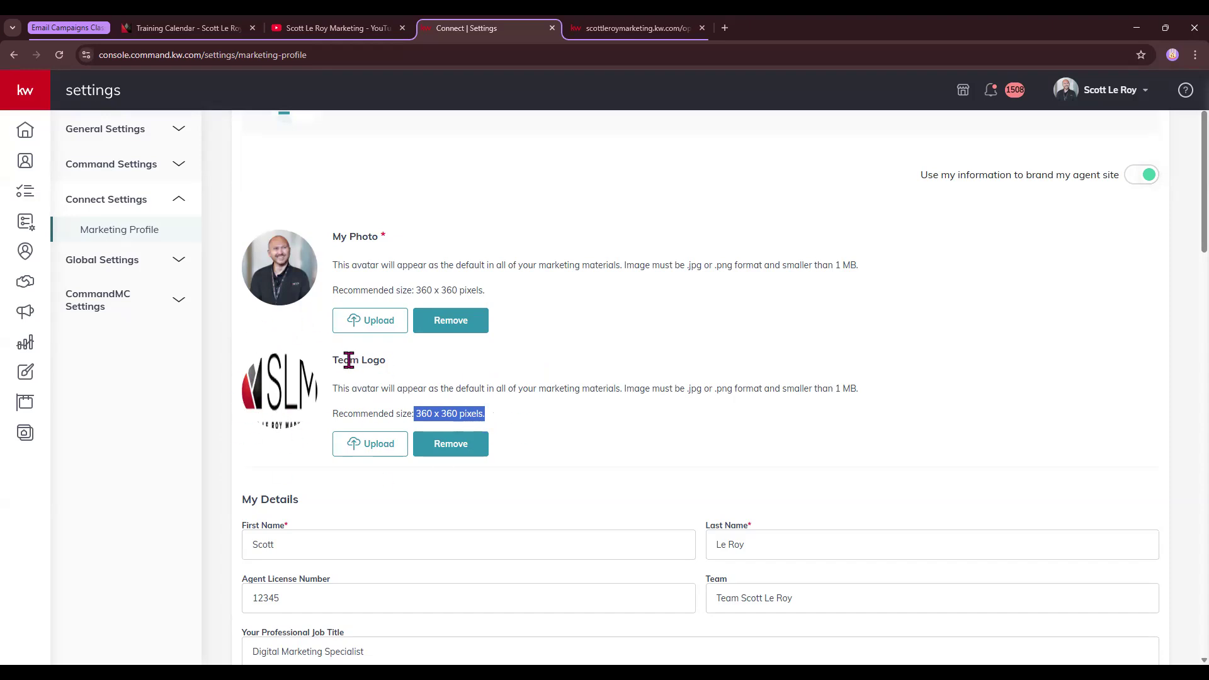
drag(332, 360, 388, 361)
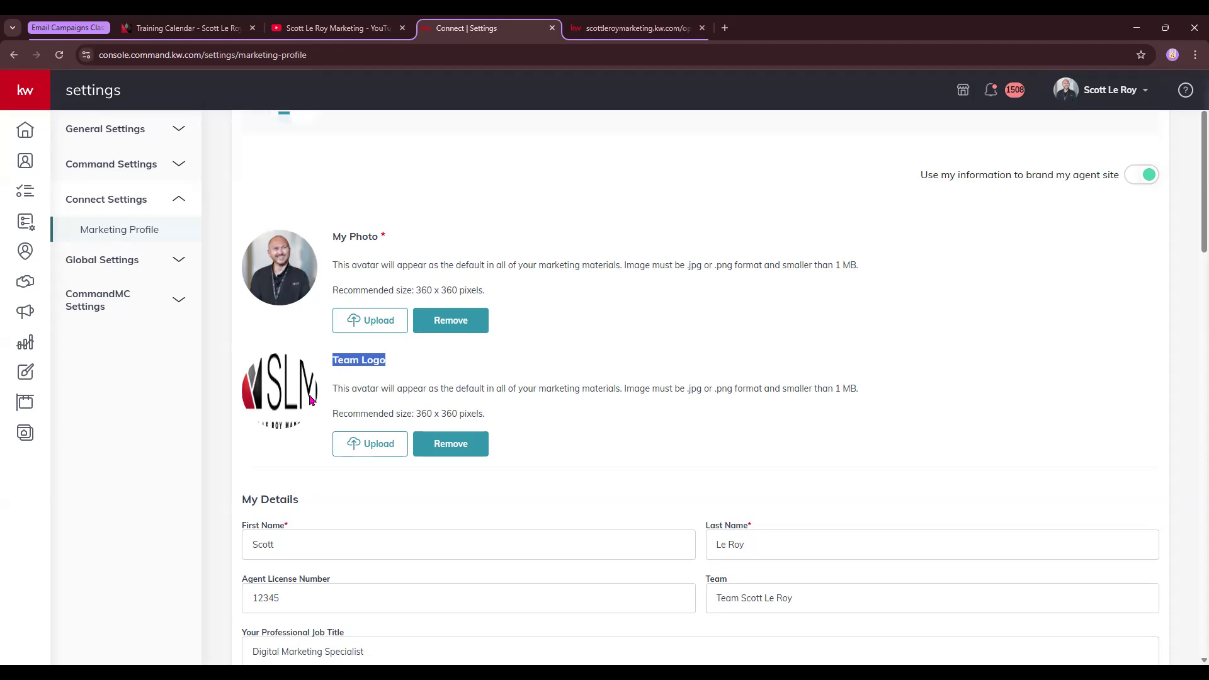
scroll(477, 349, down, 4)
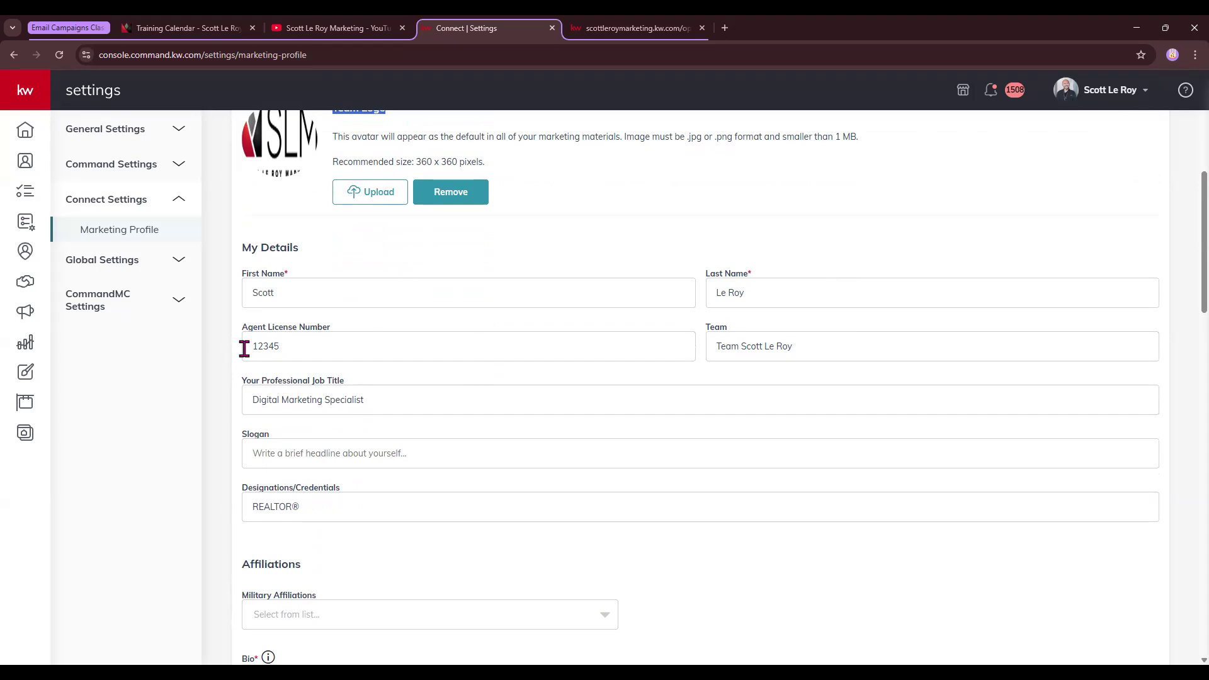
click(252, 346)
double_click(327, 344)
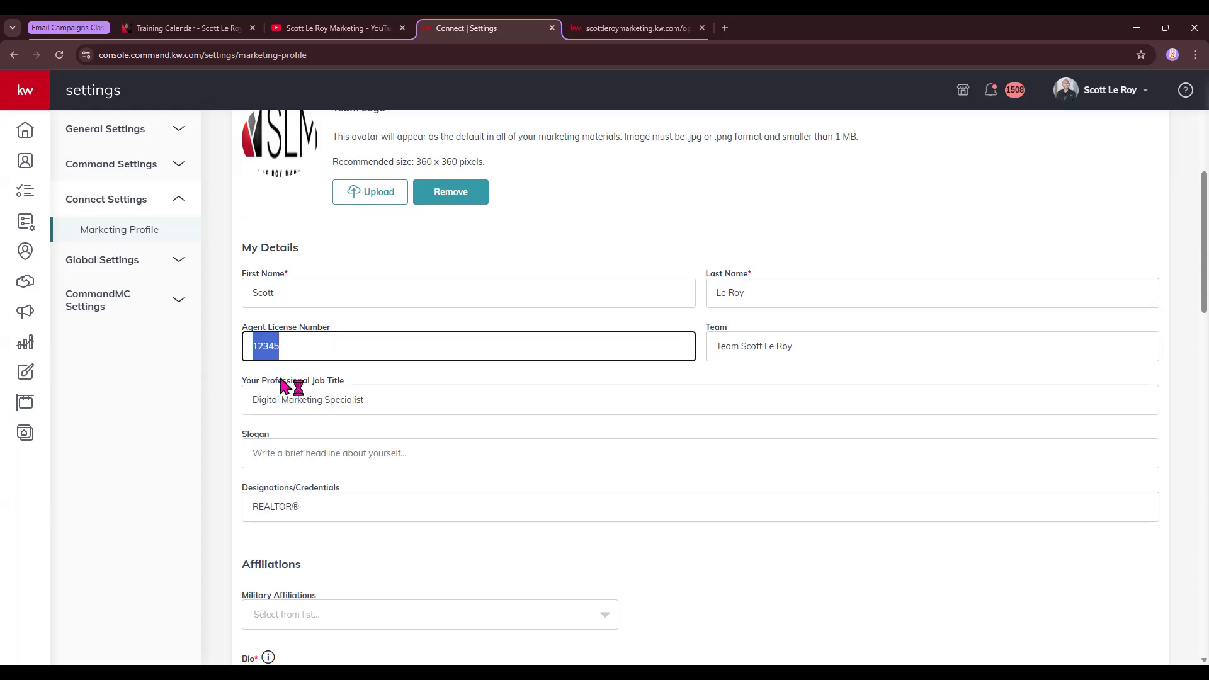
drag(250, 400, 337, 469)
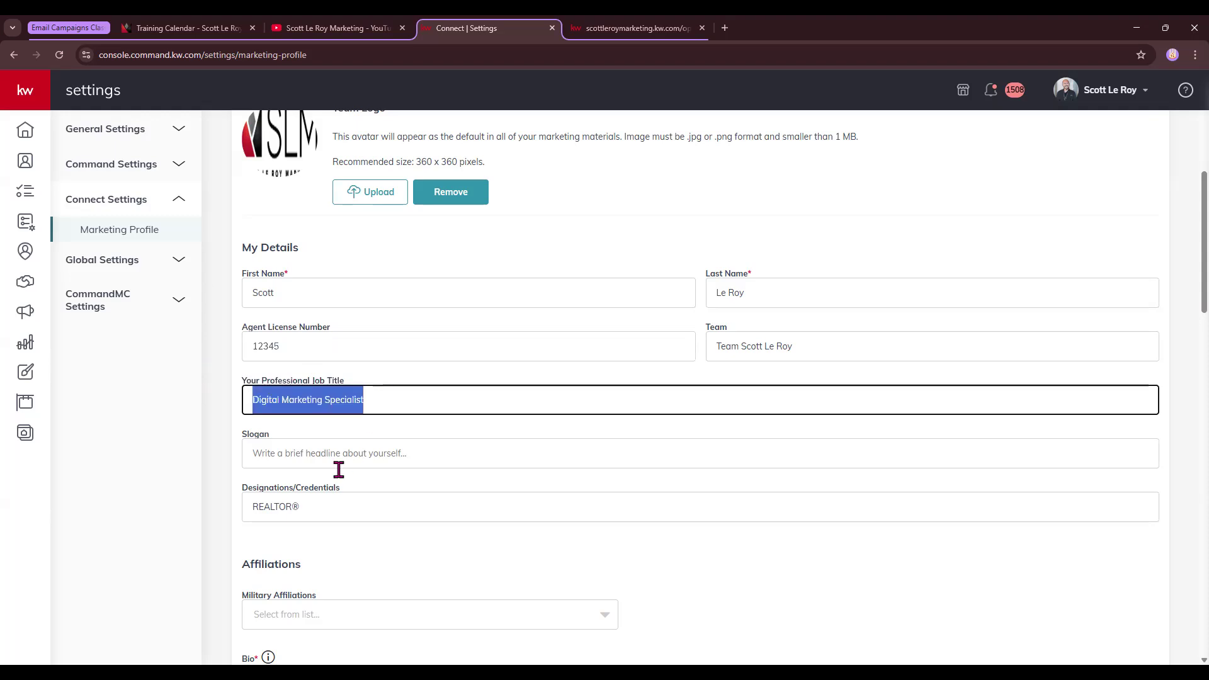
click(250, 505)
drag(250, 505, 327, 502)
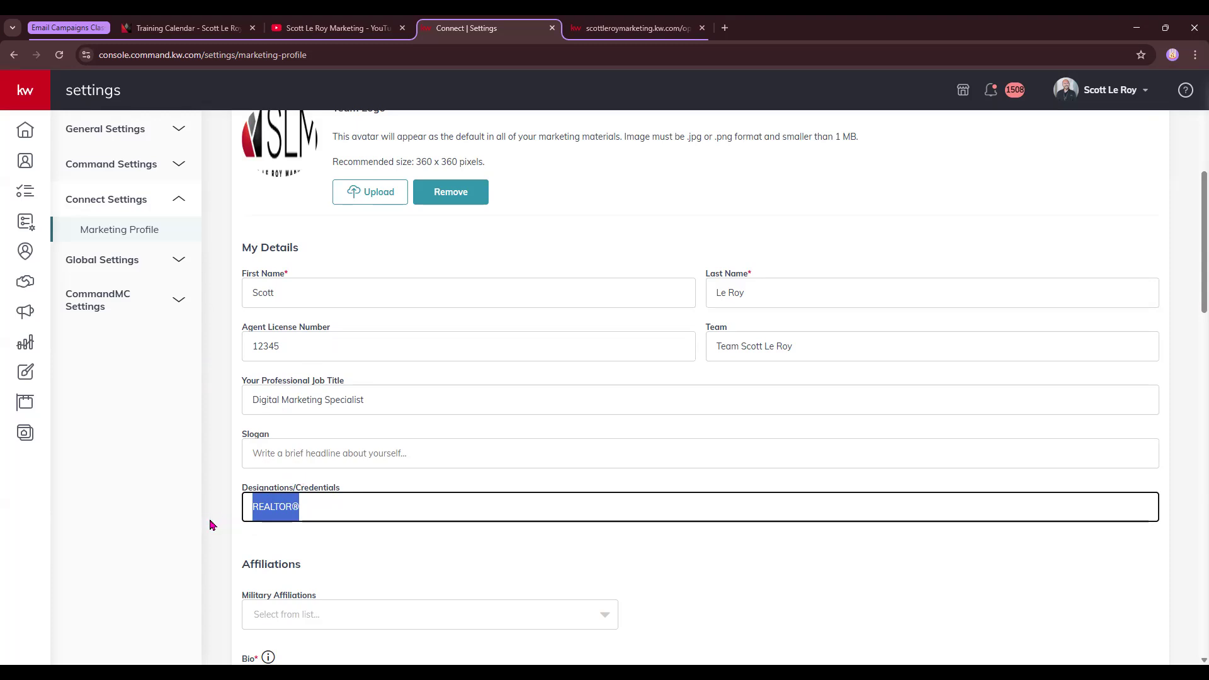
scroll(211, 525, down, 5)
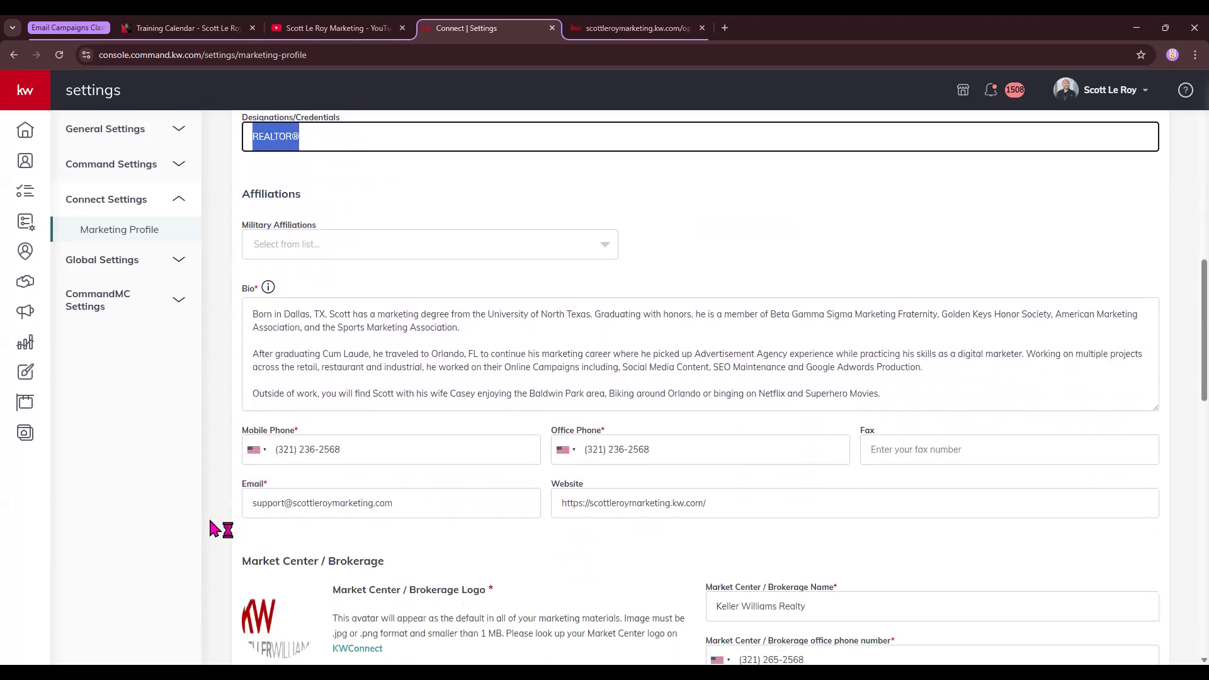
scroll(289, 540, down, 2)
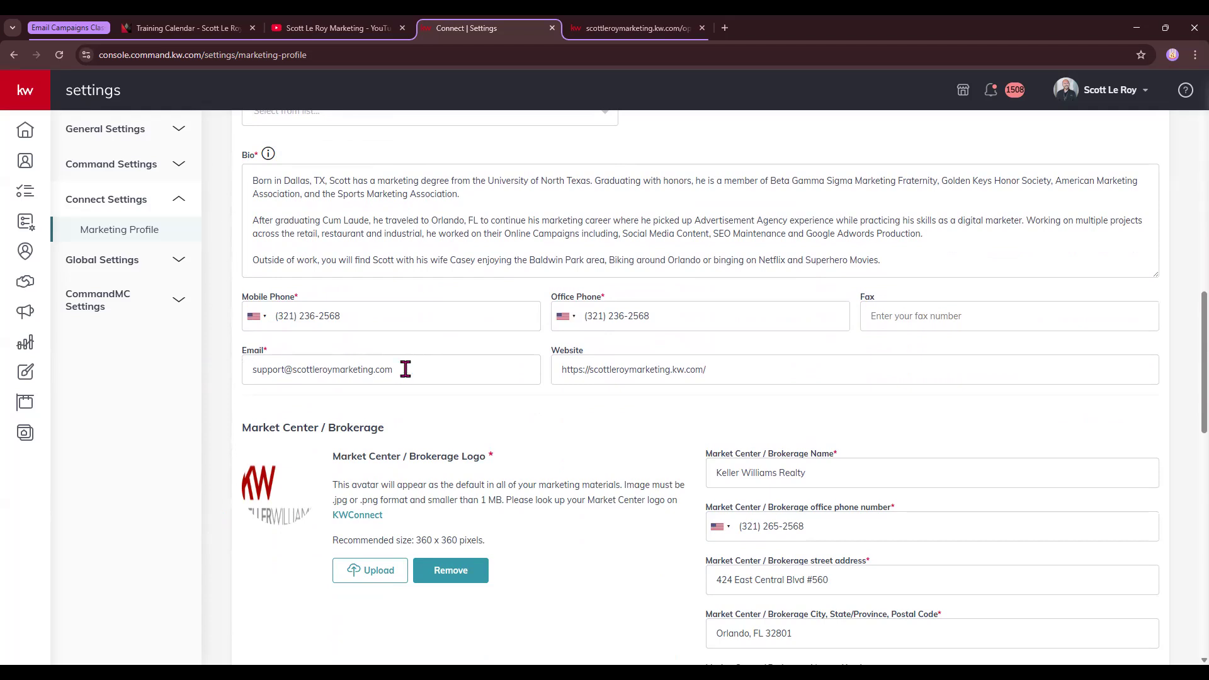
click(564, 366)
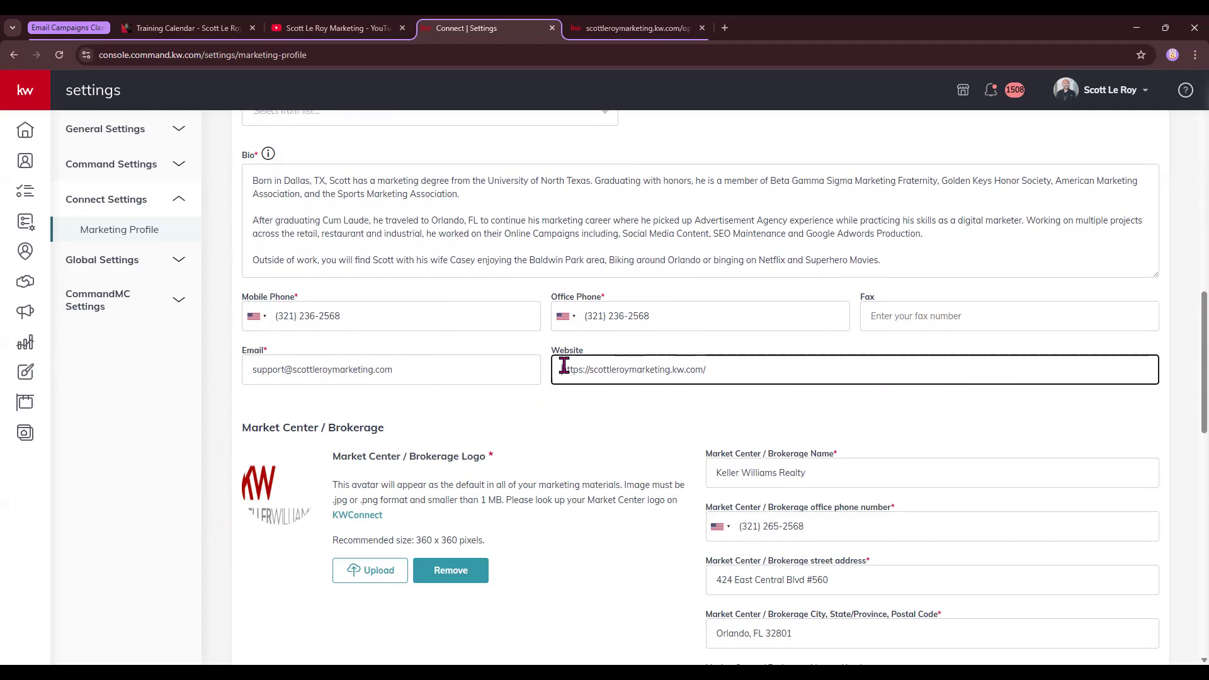
drag(564, 366, 731, 368)
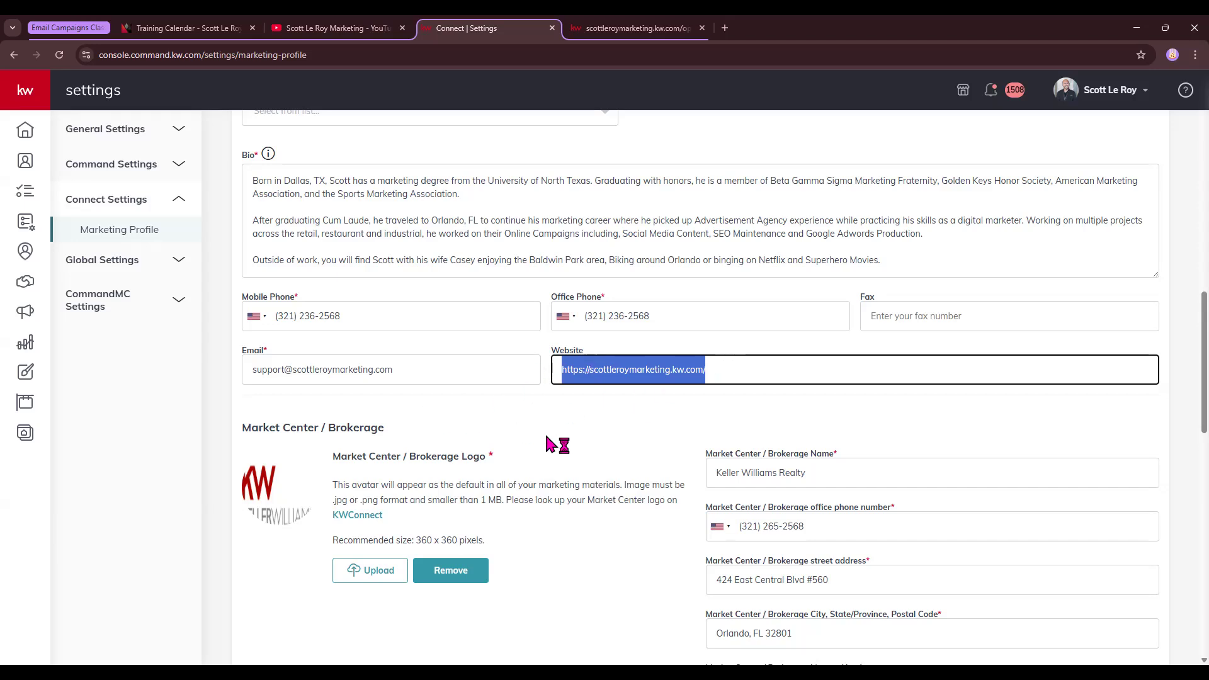
scroll(543, 450, down, 2)
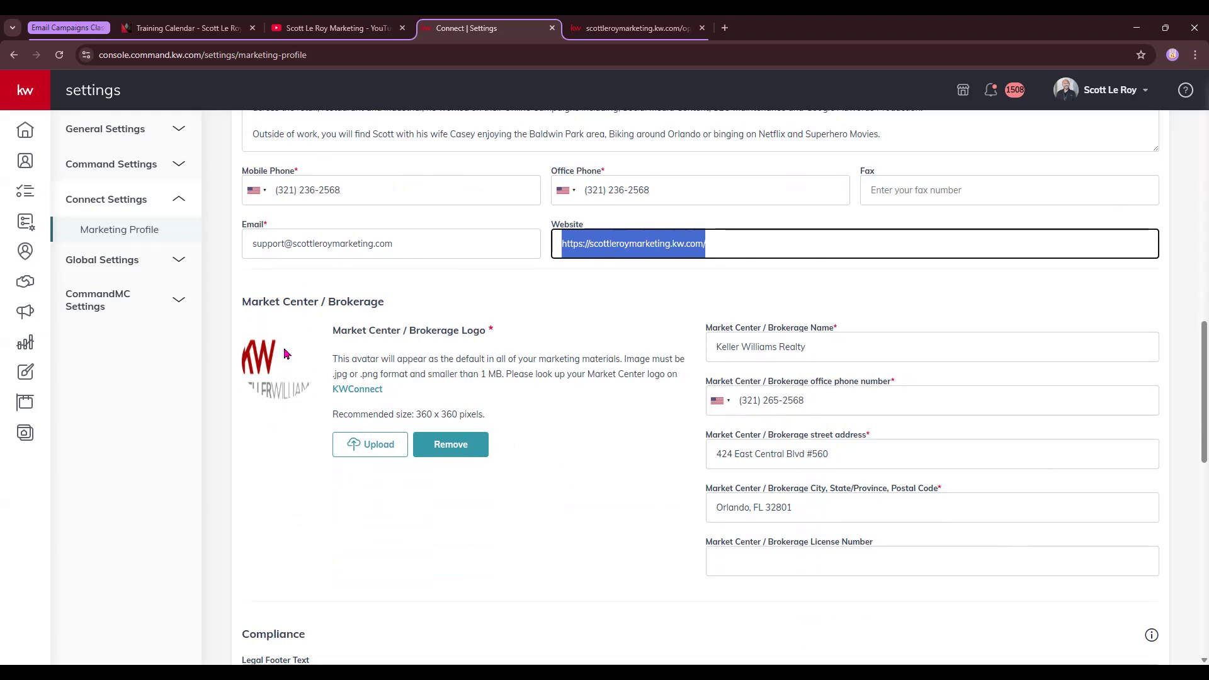
Search KWConnect's Logos and Branding for market center 56, then return to Connect | Settings
click(351, 391)
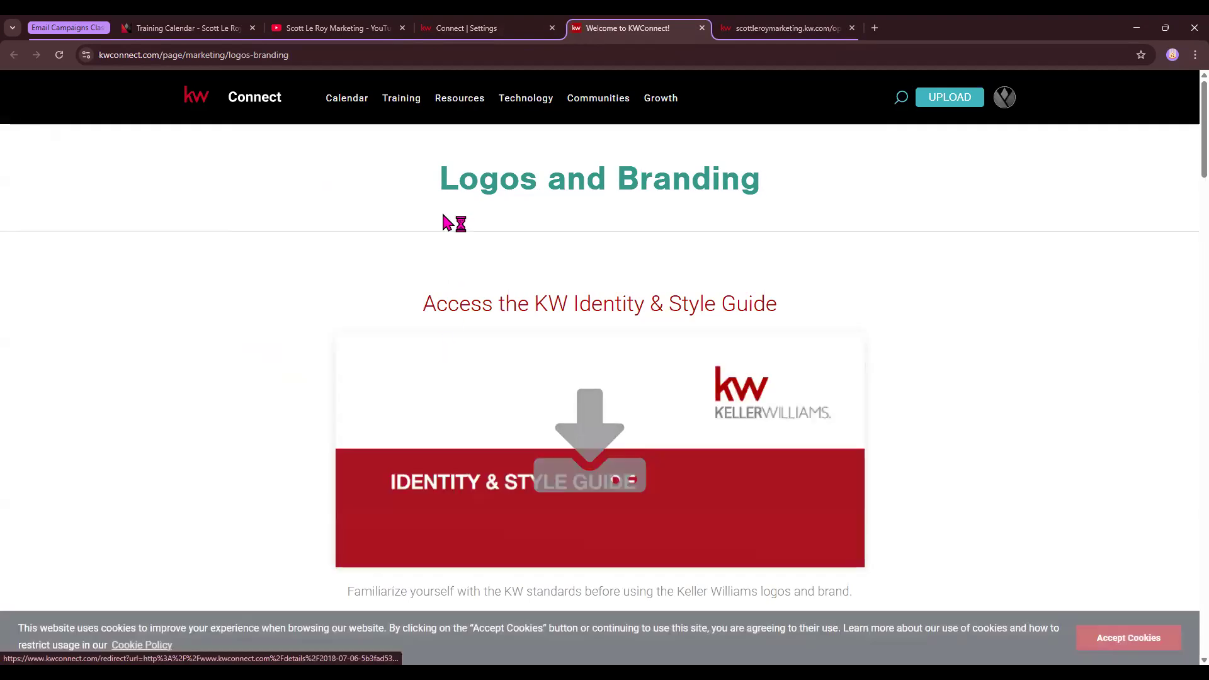
triple_click(790, 171)
scroll(804, 337, down, 10)
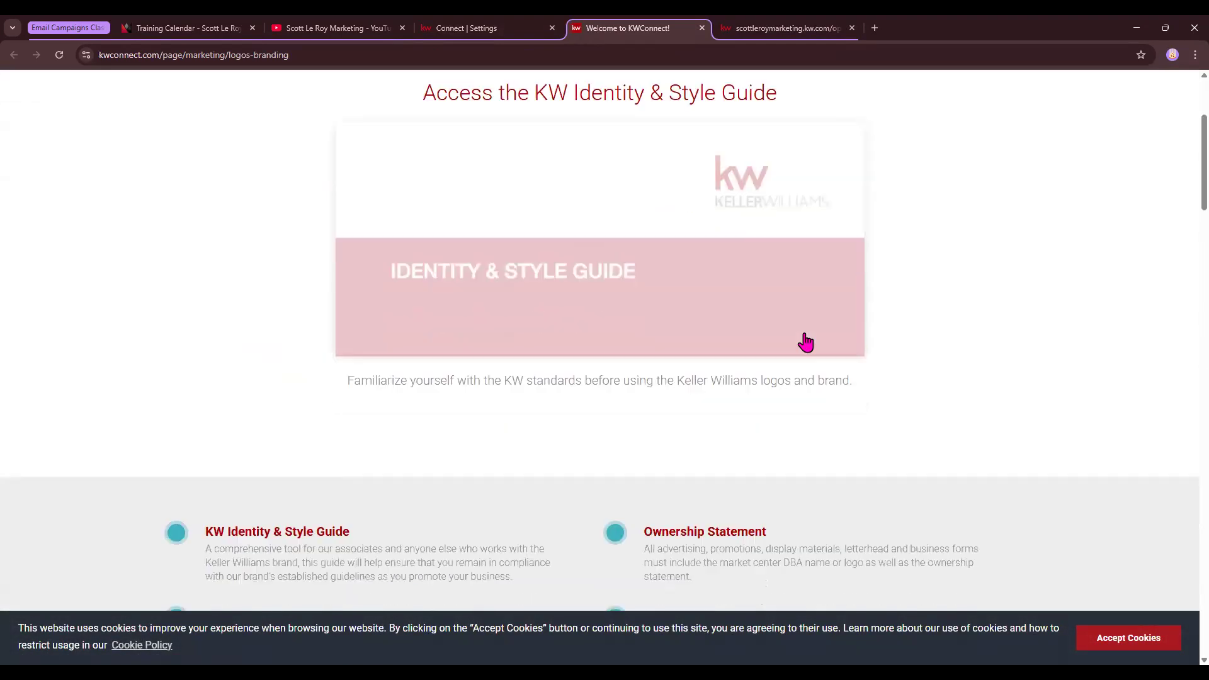
scroll(806, 342, down, 5)
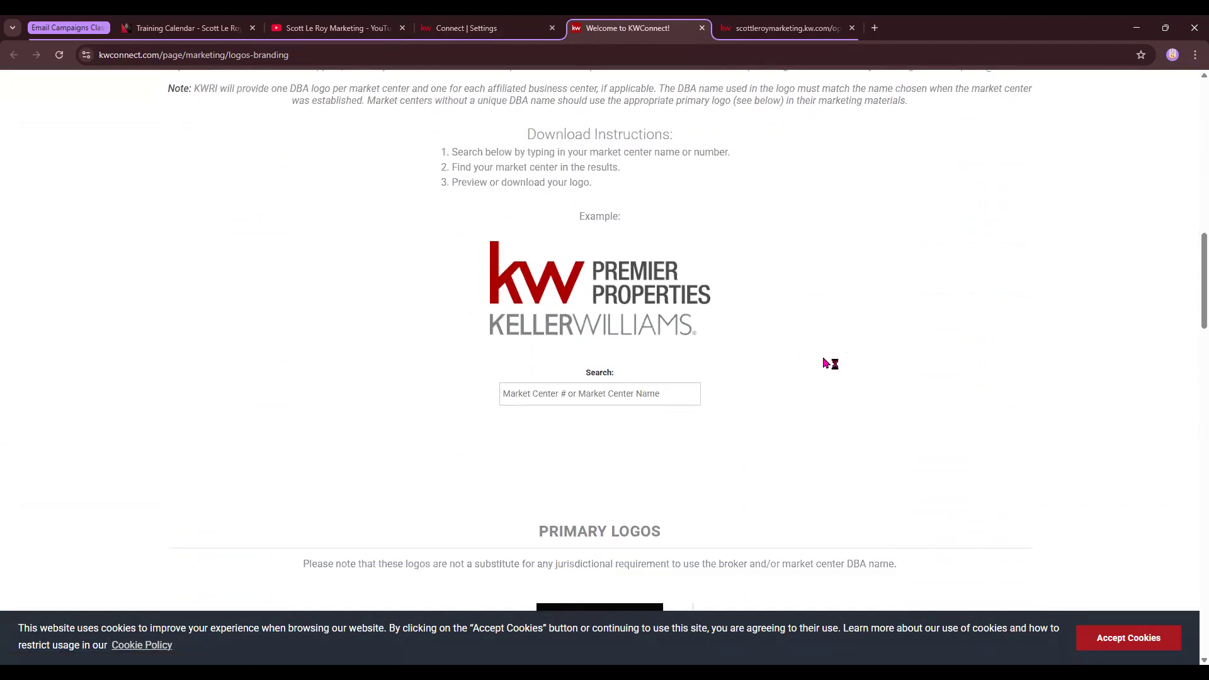
text(56)
drag(160, 437, 202, 445)
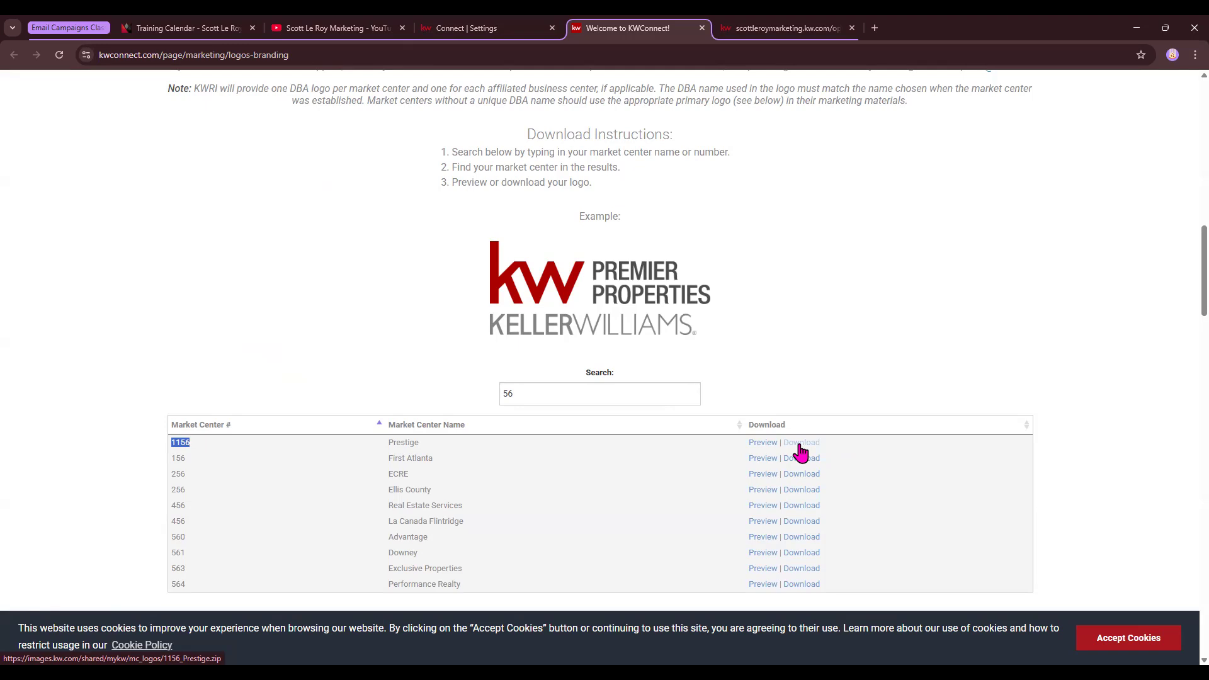
click(466, 28)
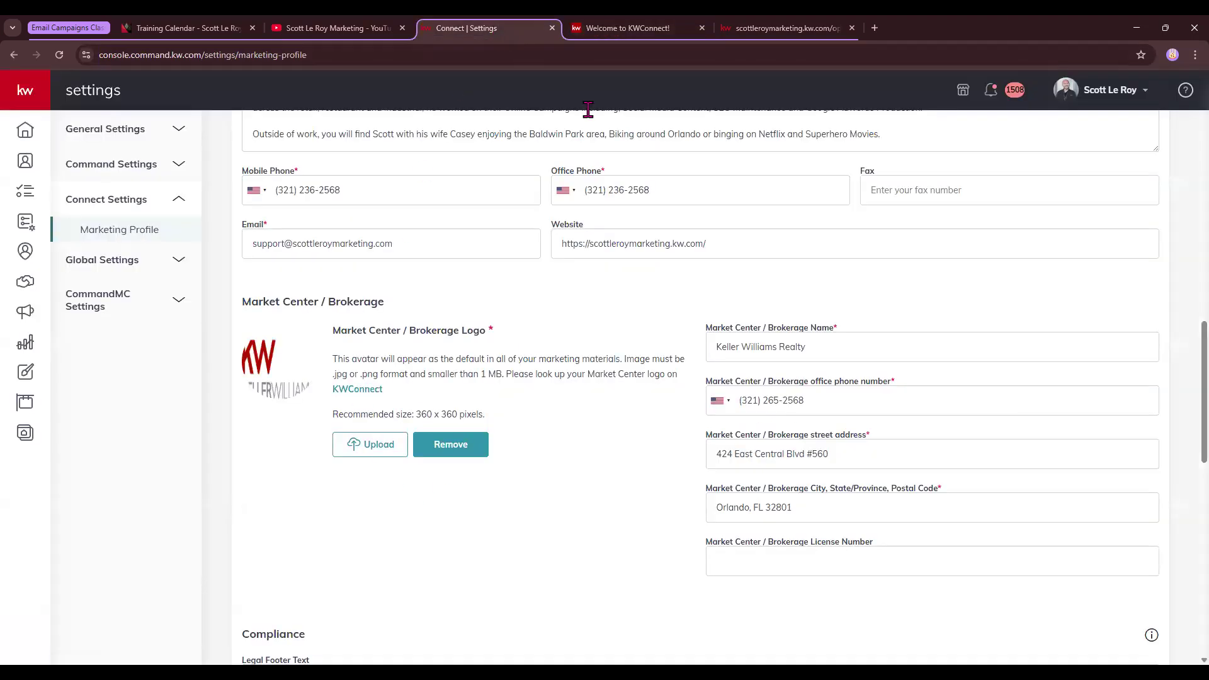
drag(416, 414, 536, 421)
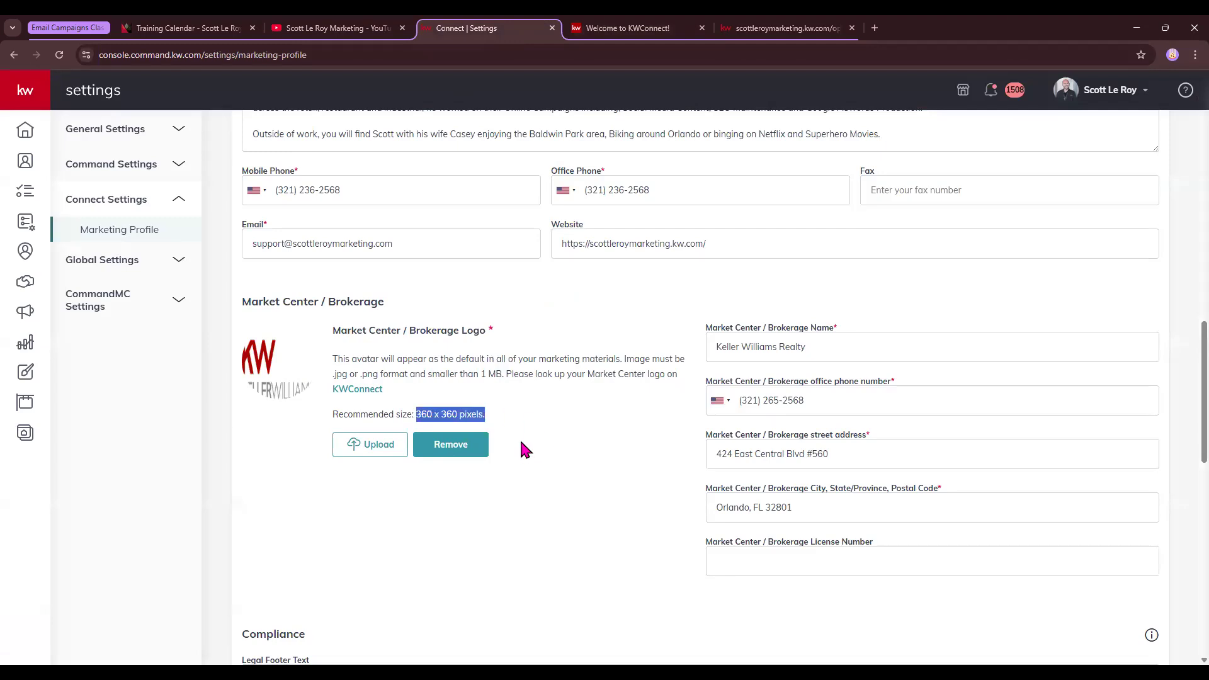
scroll(526, 448, down, 1)
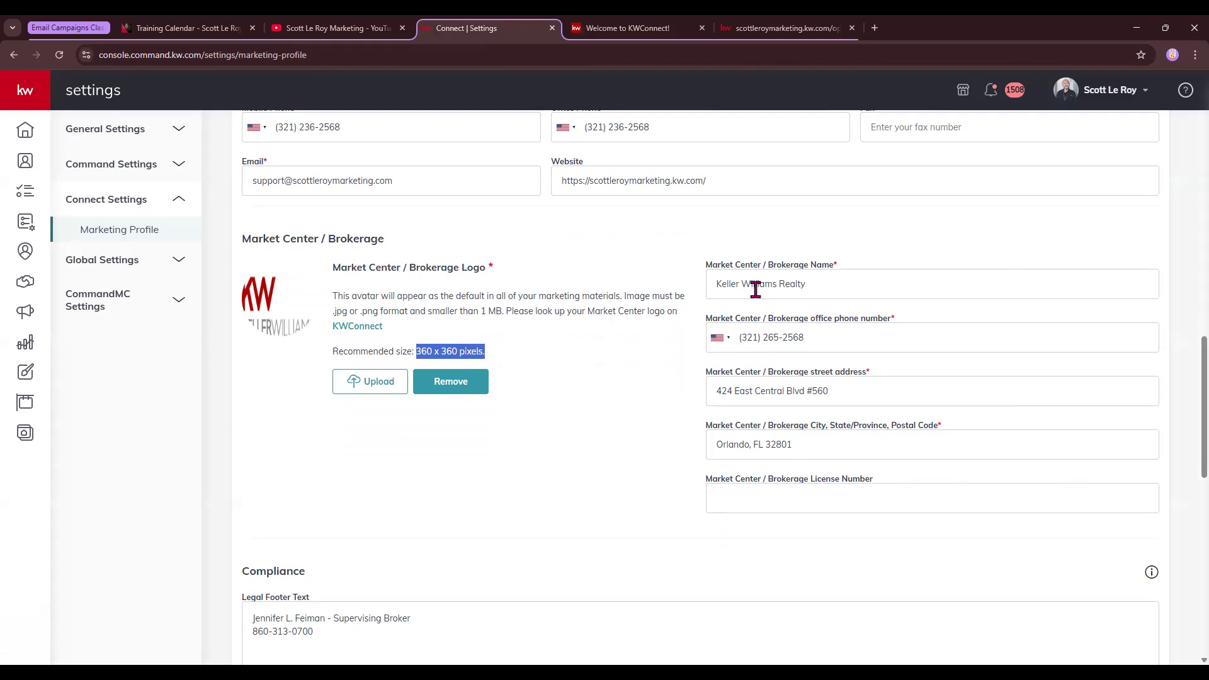
scroll(660, 368, down, 2)
scroll(659, 372, down, 3)
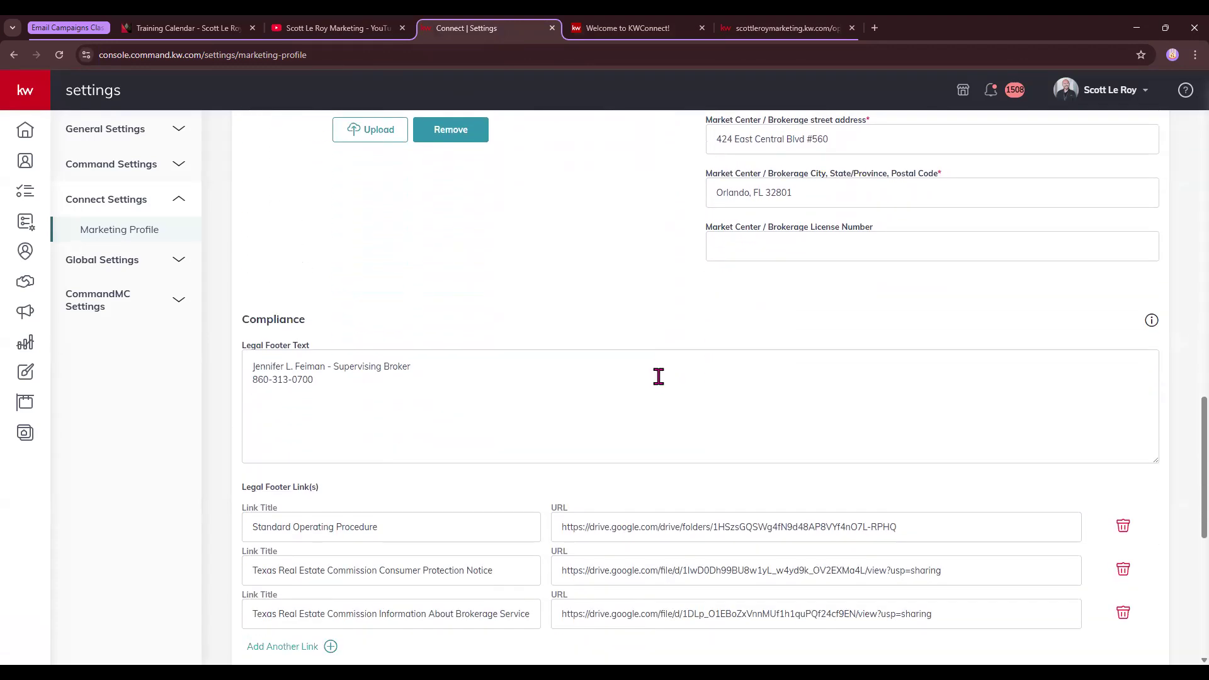
drag(243, 256, 306, 257)
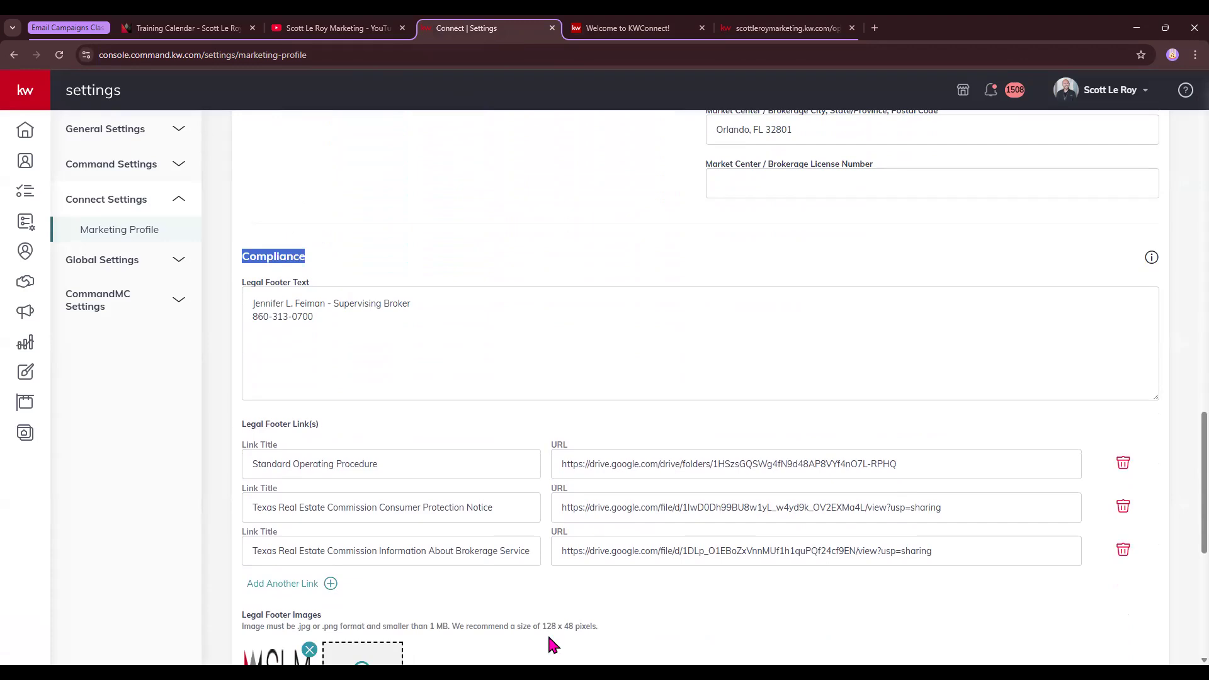
click(549, 672)
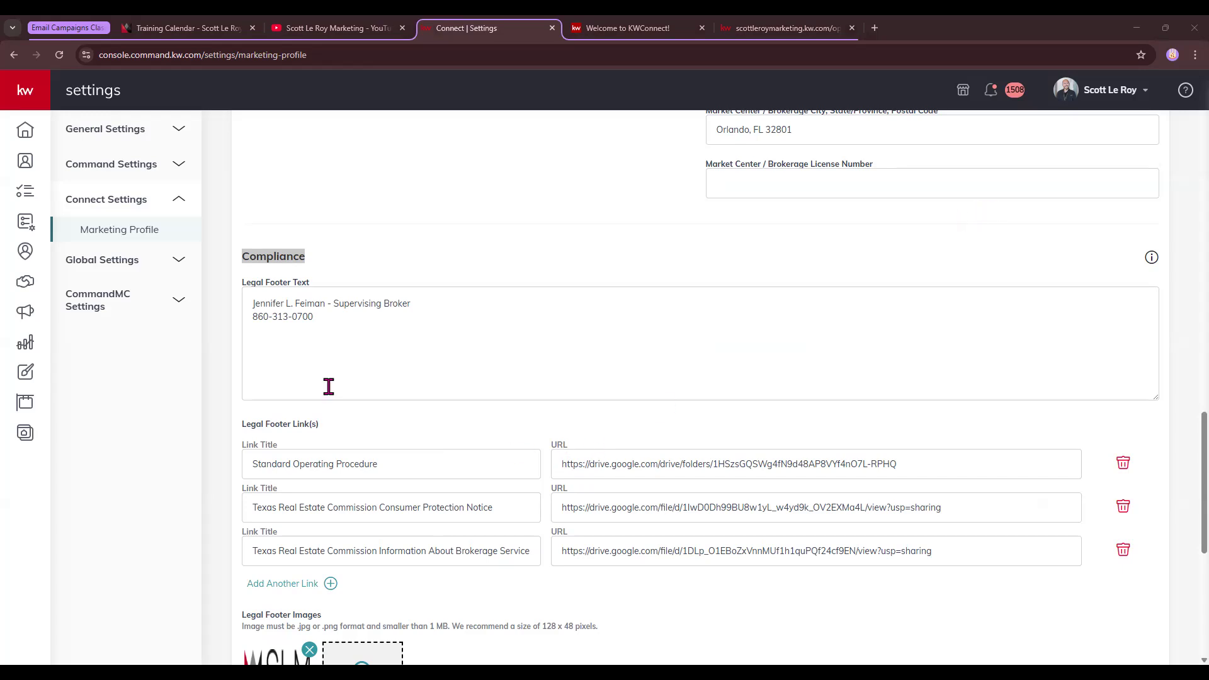
Review the Marketing Profile's Social section, including the Facebook and YouTube links
scroll(328, 387, down, 1)
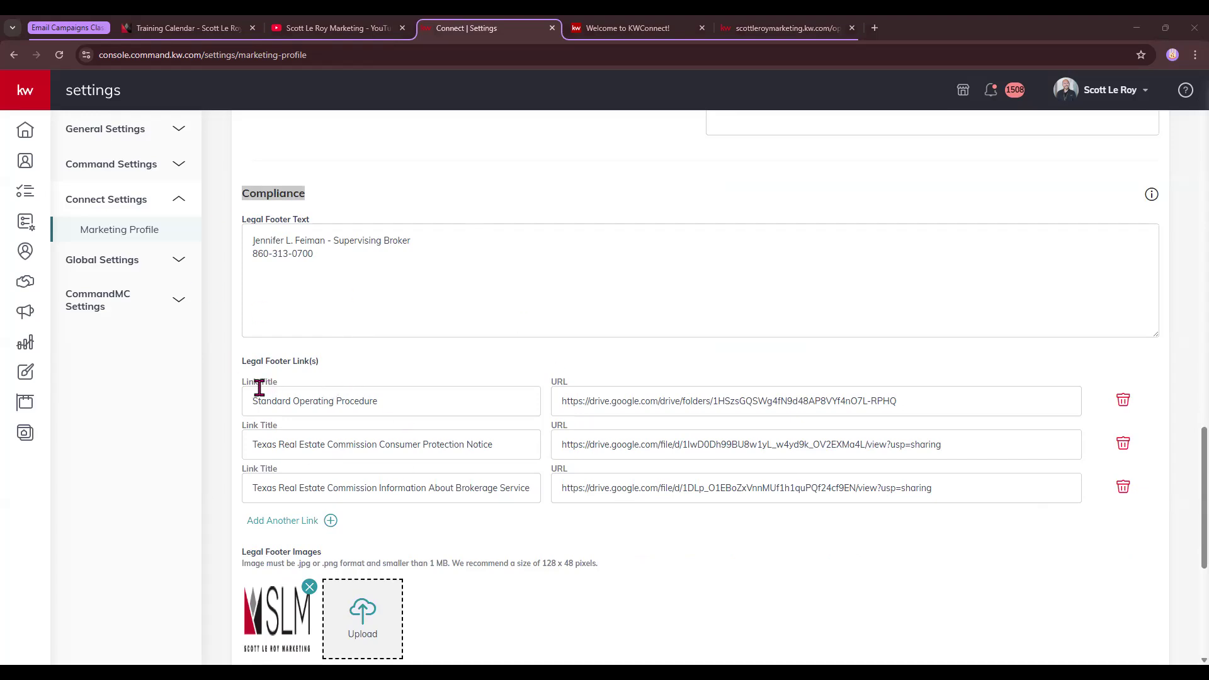
drag(258, 388, 526, 423)
scroll(526, 423, down, 2)
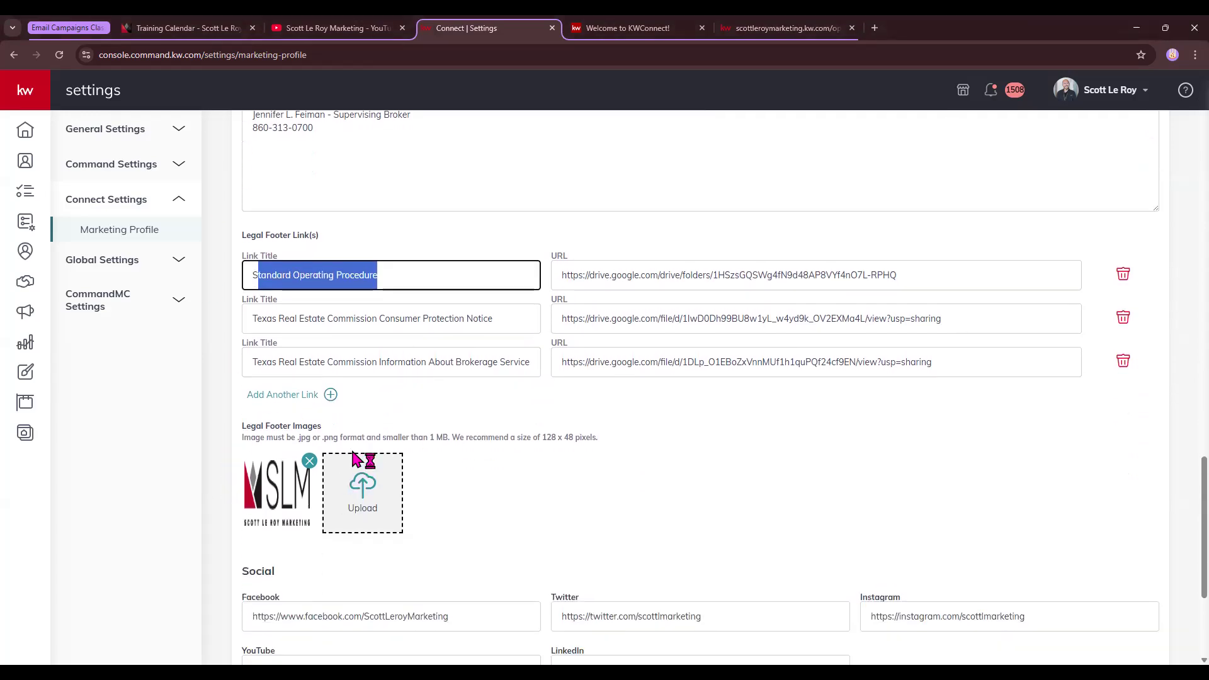
scroll(340, 471, down, 2)
scroll(341, 471, down, 2)
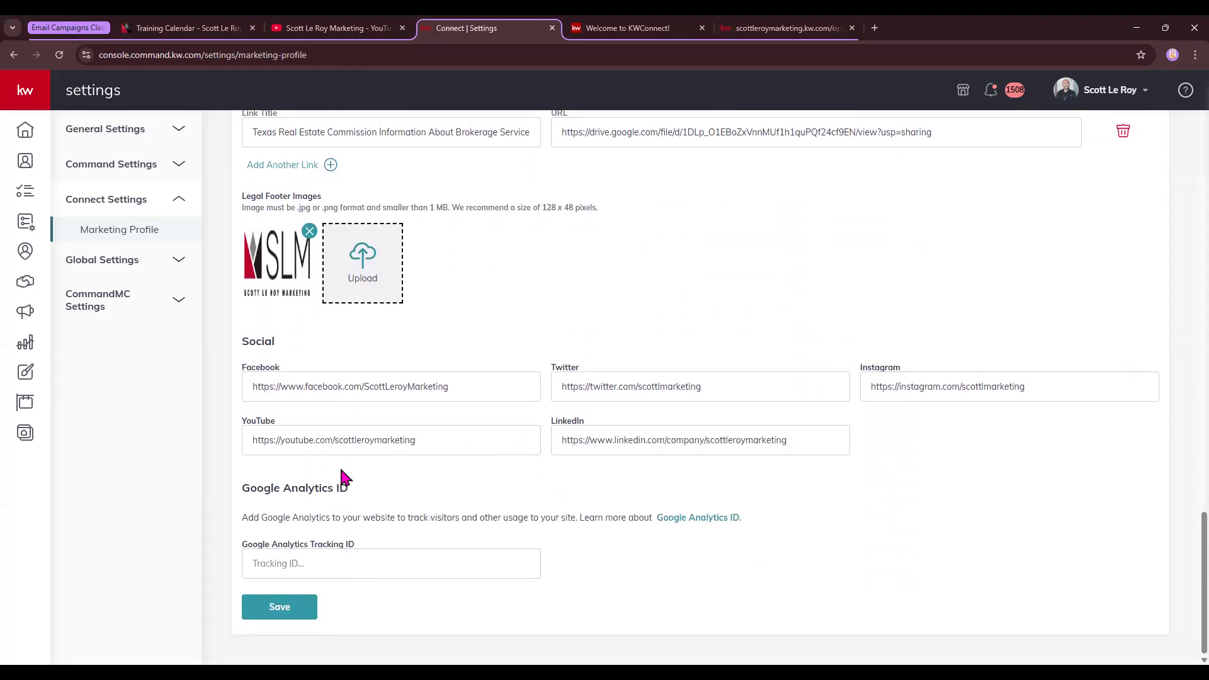
double_click(249, 340)
drag(360, 391, 366, 398)
click(442, 441)
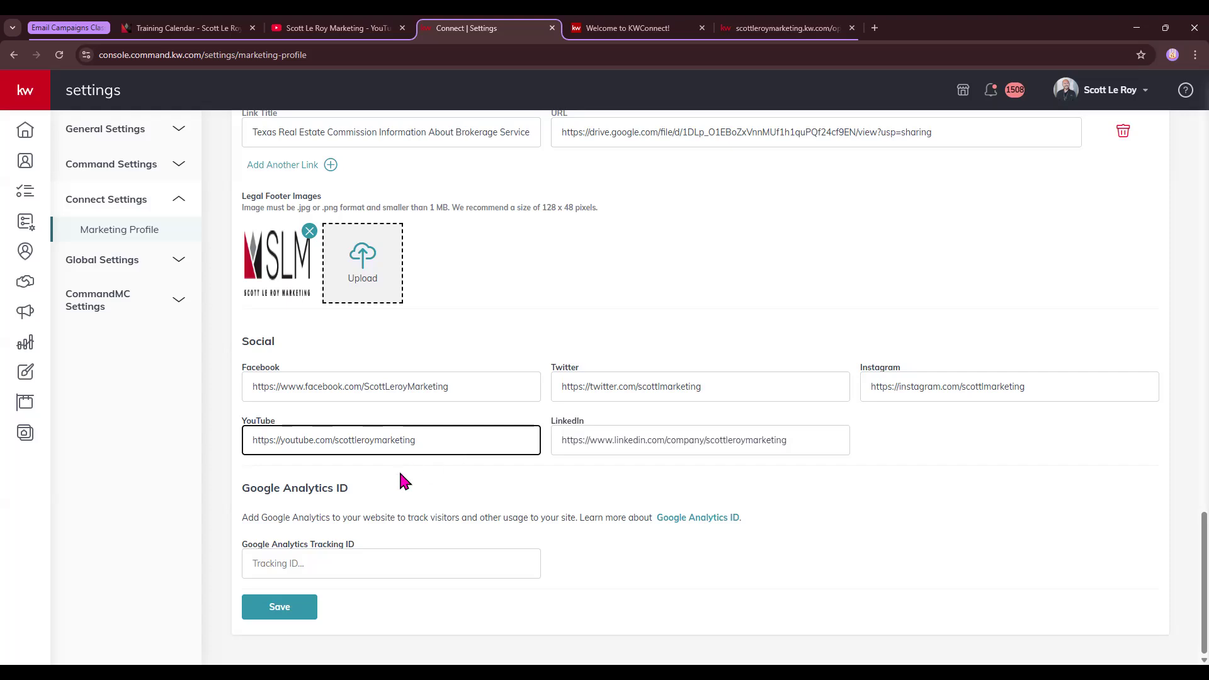
Save the marketing profile and return to the Command home dashboard
click(289, 611)
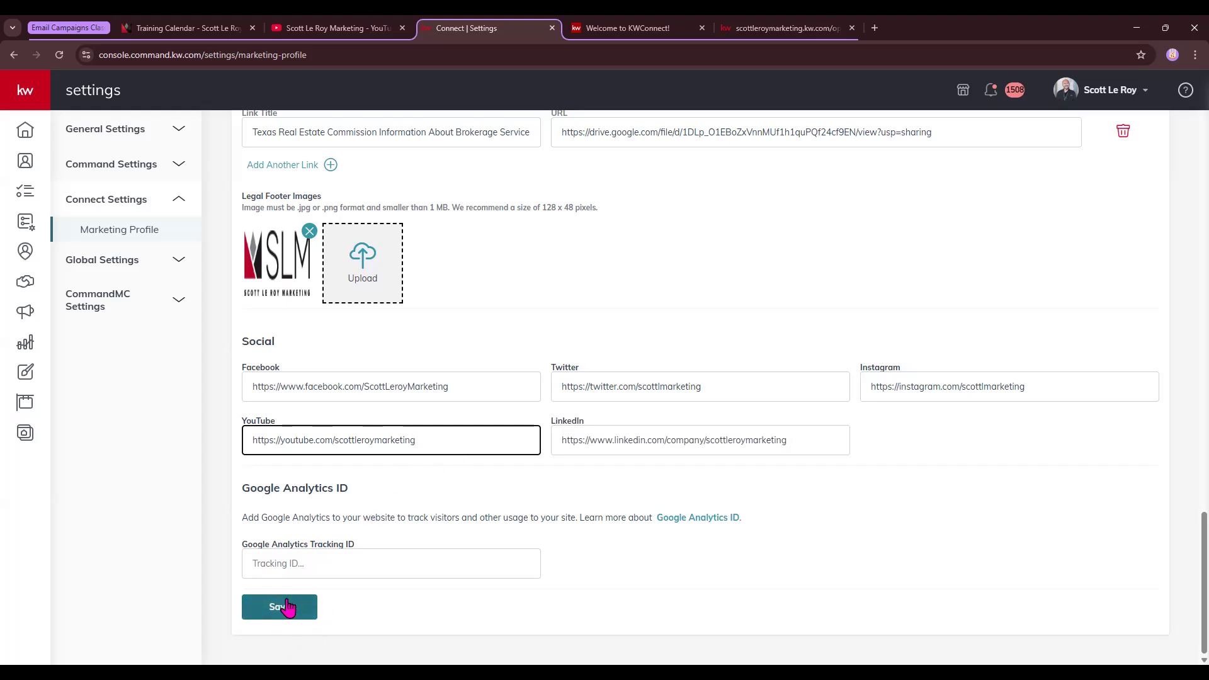
scroll(305, 432, up, 20)
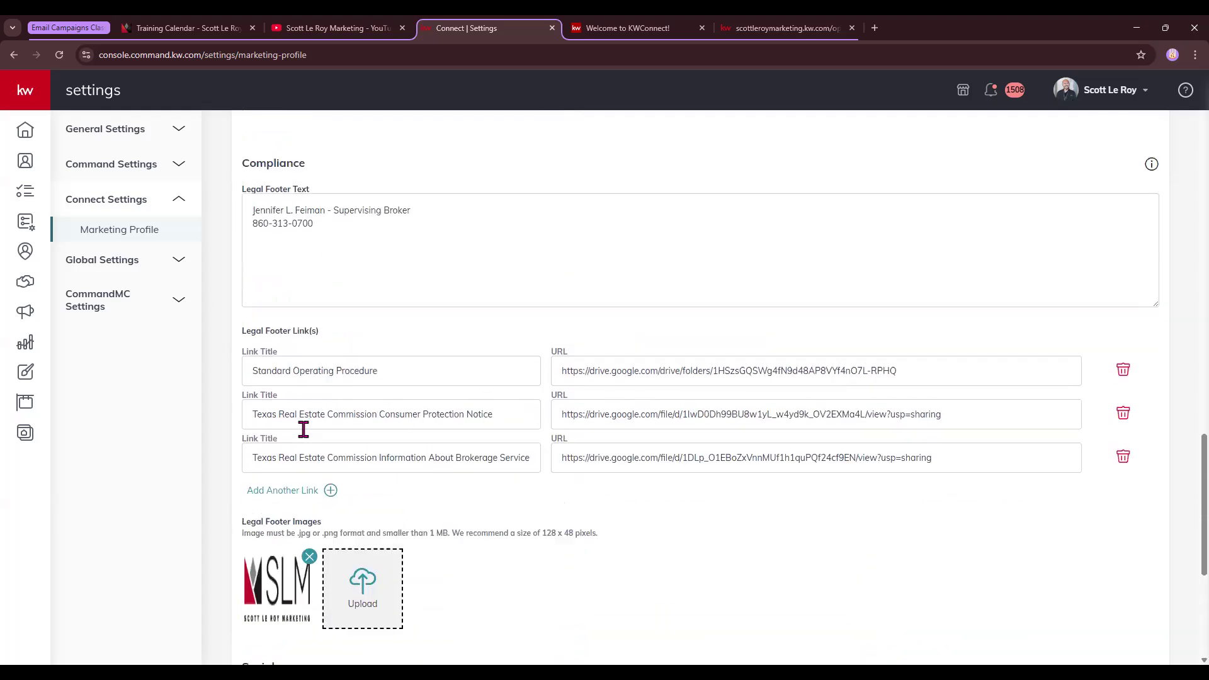
click(25, 131)
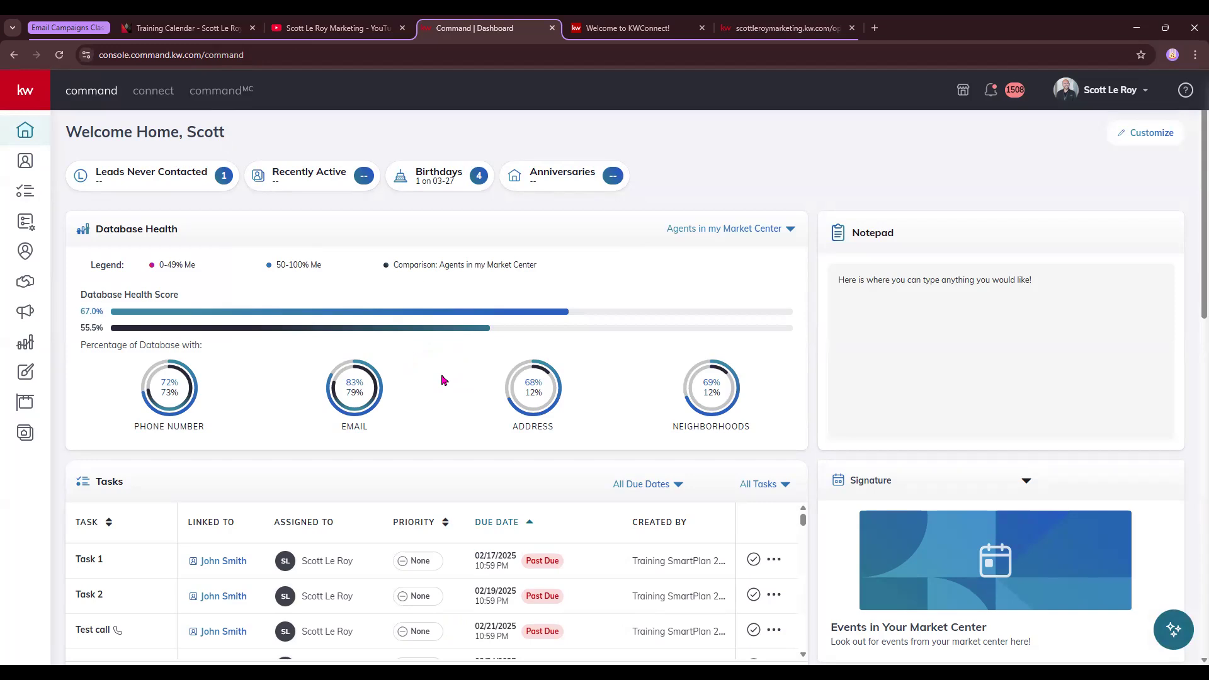
From the Designs library, create a new design and pick Email as its type
click(26, 378)
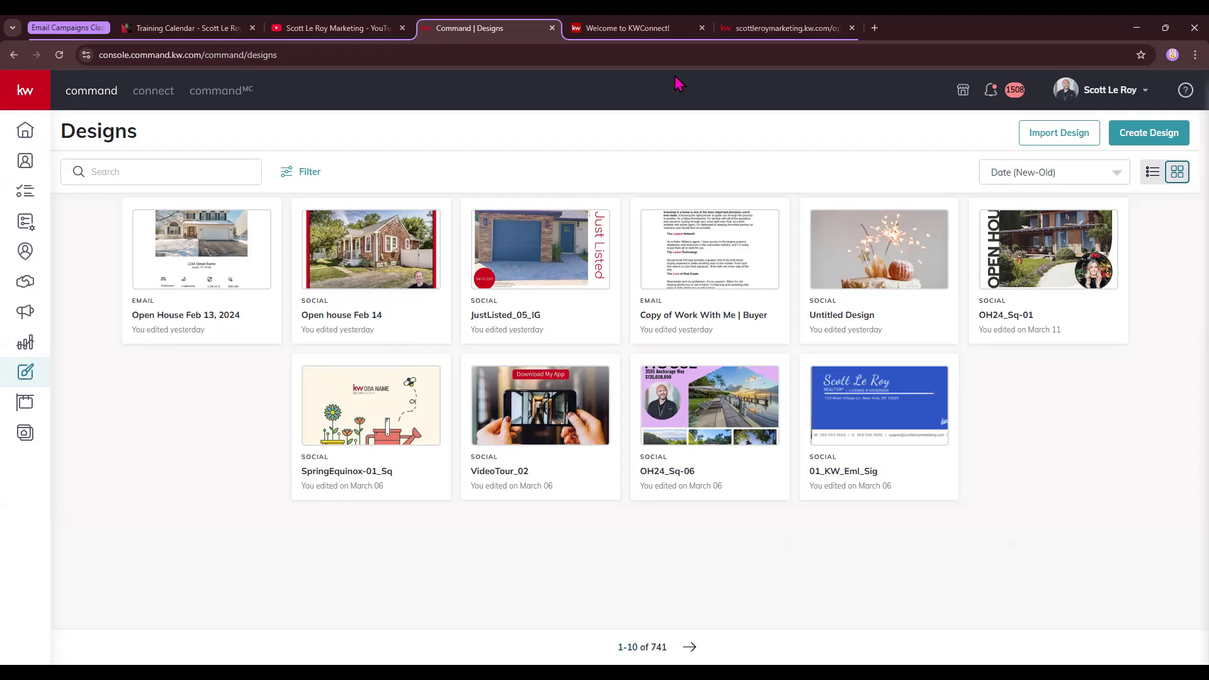
click(1151, 136)
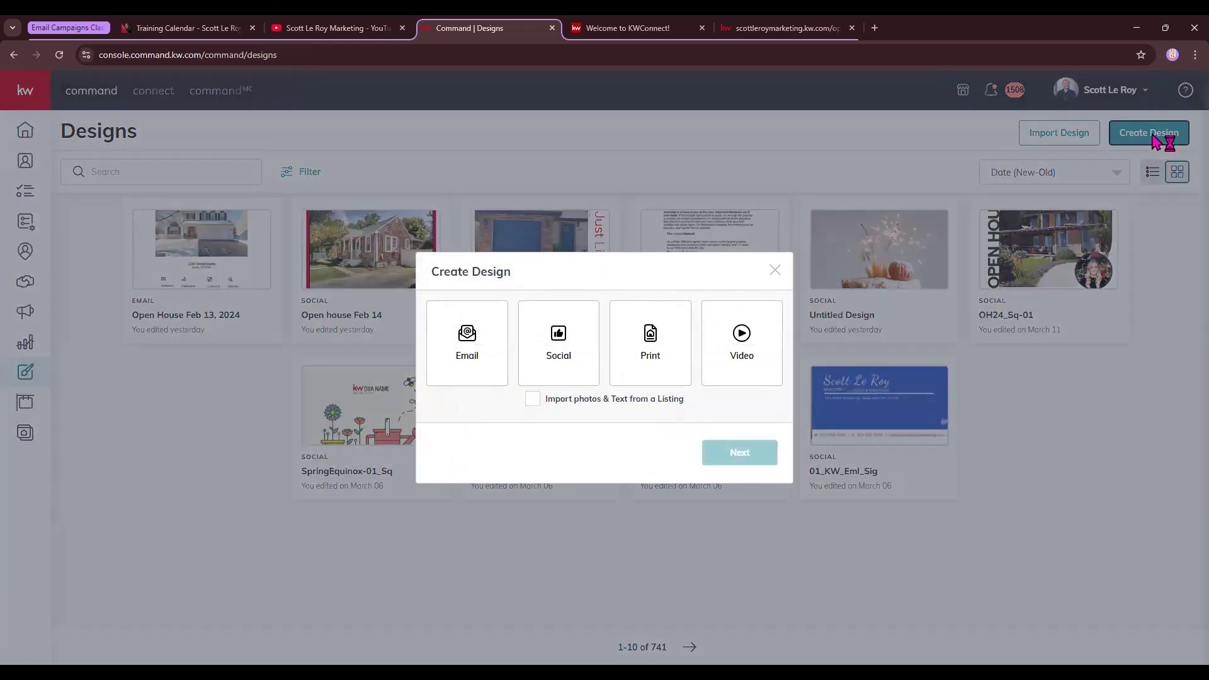
click(465, 350)
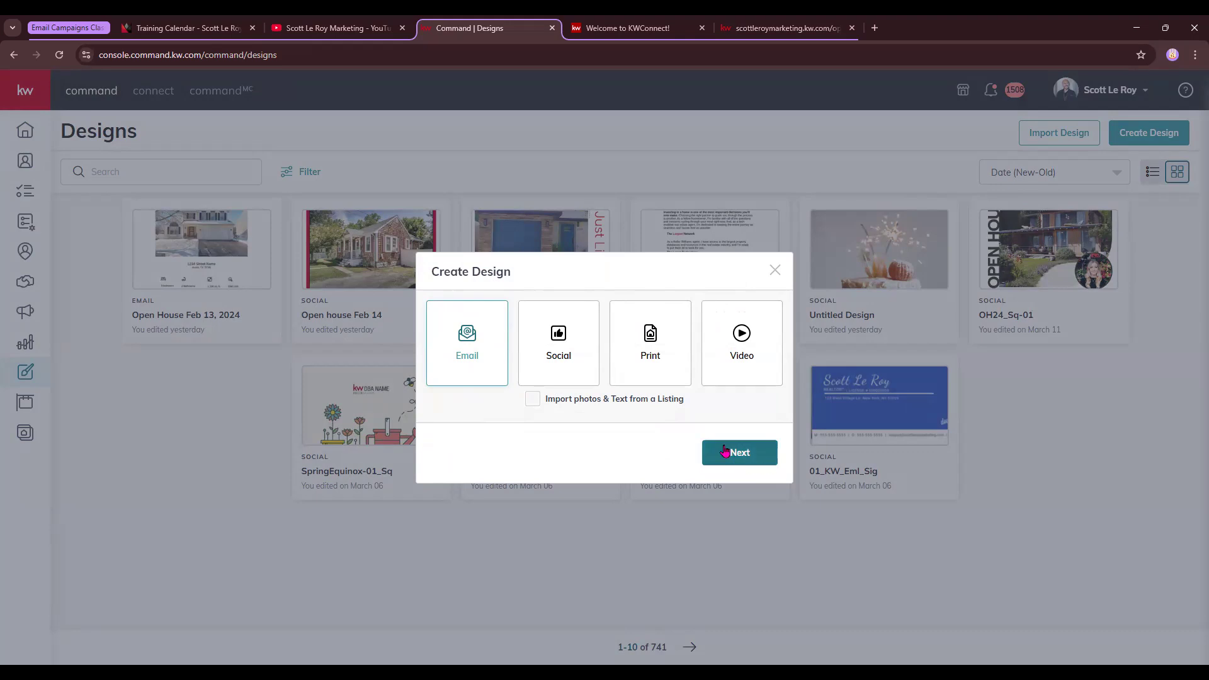
Continue to the email Template Library and browse templates like Seller Conversion 3
click(724, 450)
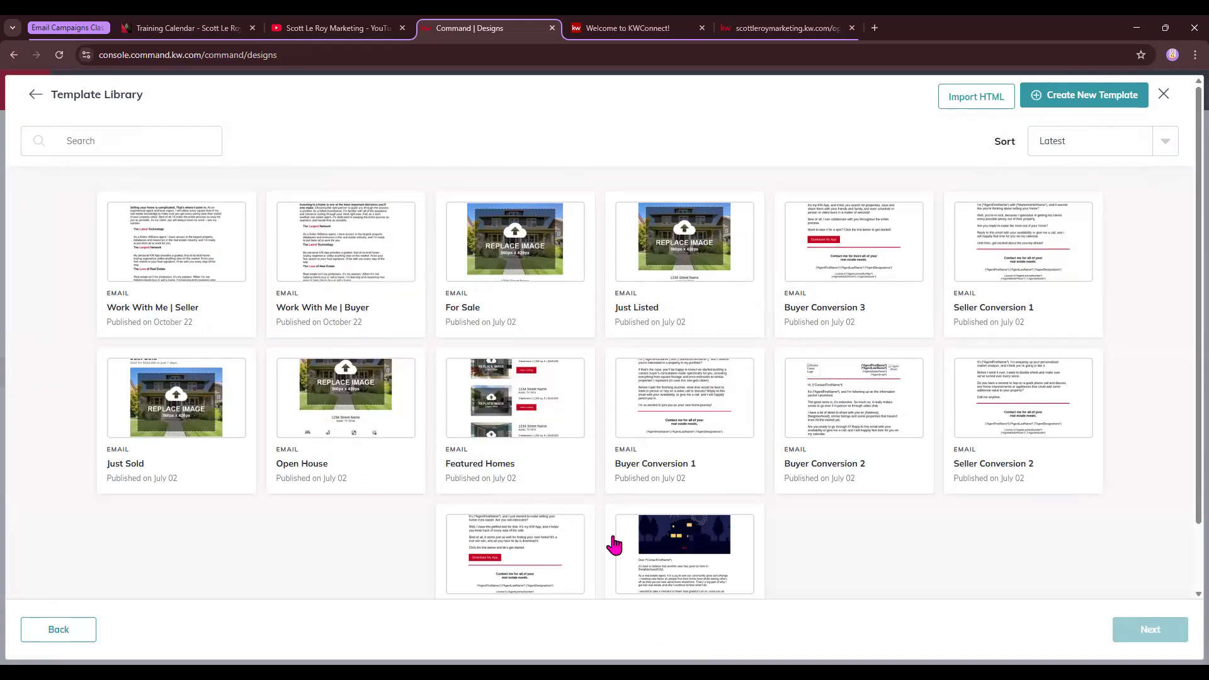
scroll(616, 545, down, 2)
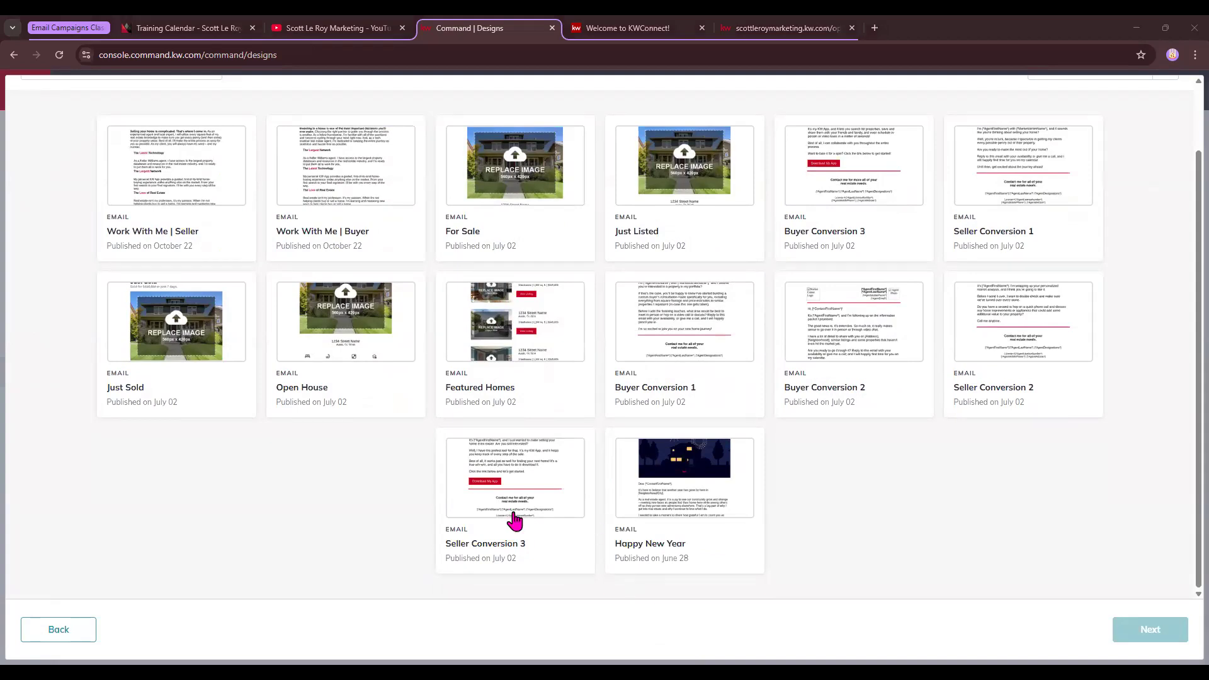
scroll(235, 202, up, 2)
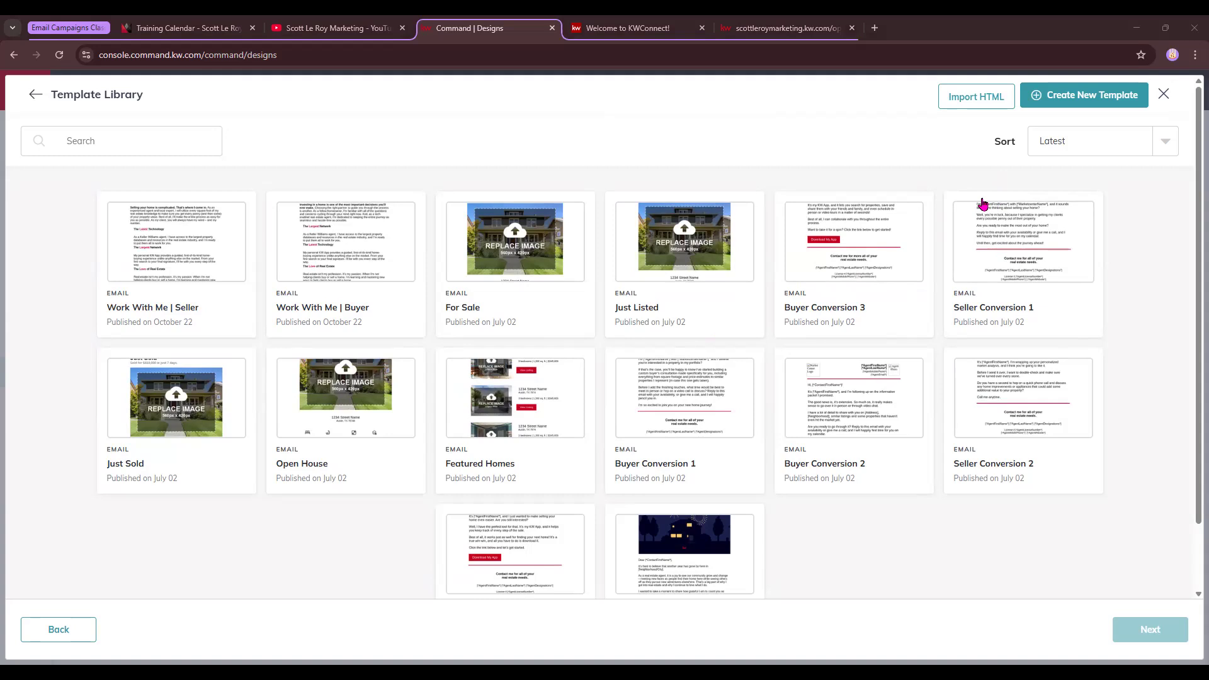
Create a blank email template and retitle it from 'class 2/13' to 'class 3/13'
click(1075, 101)
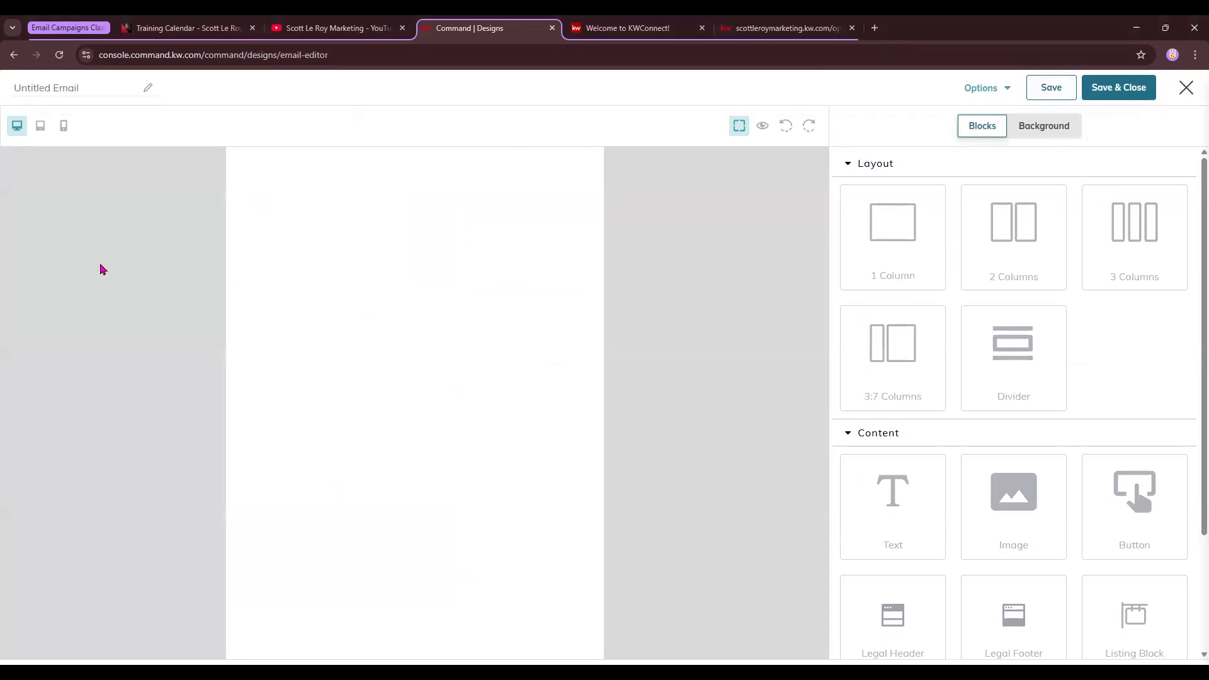
drag(286, 55, 329, 55)
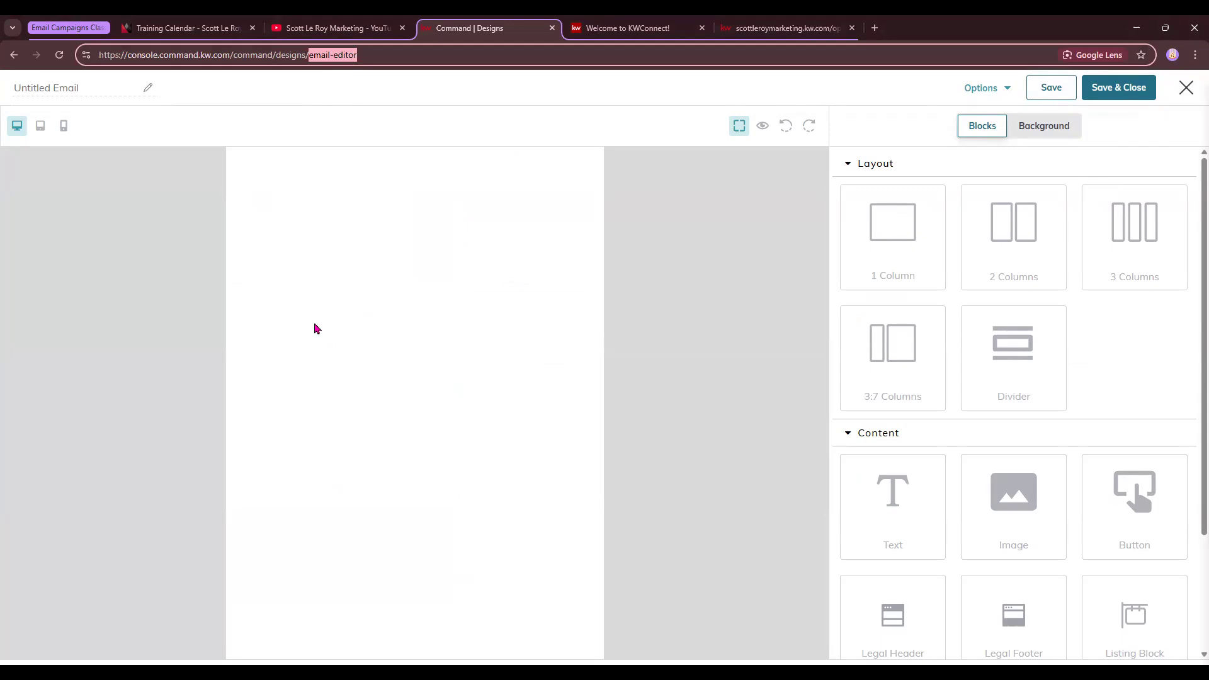
click(33, 93)
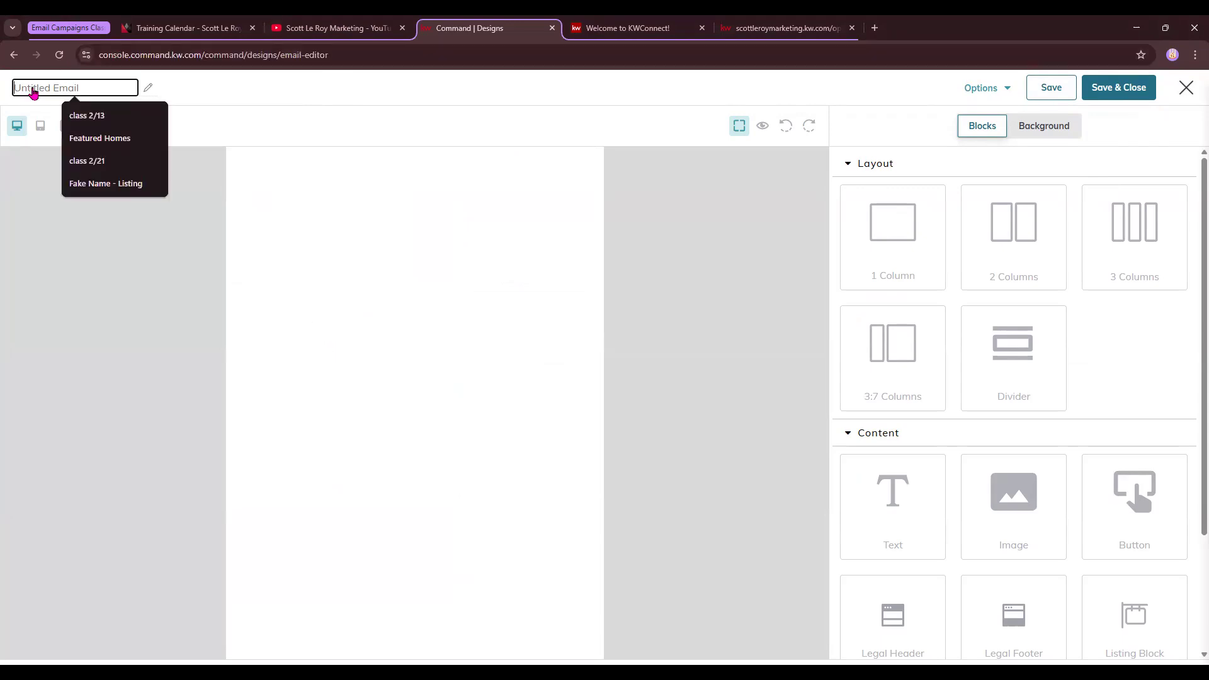
click(107, 116)
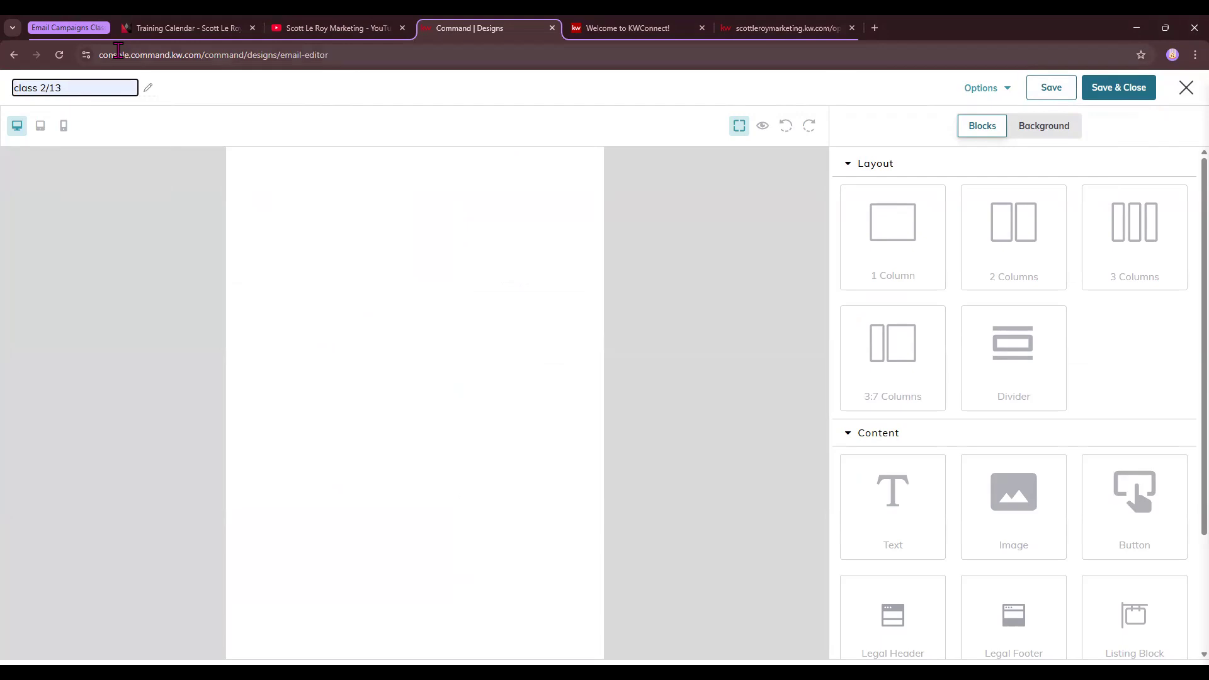
key(BackSpace)
text(3)
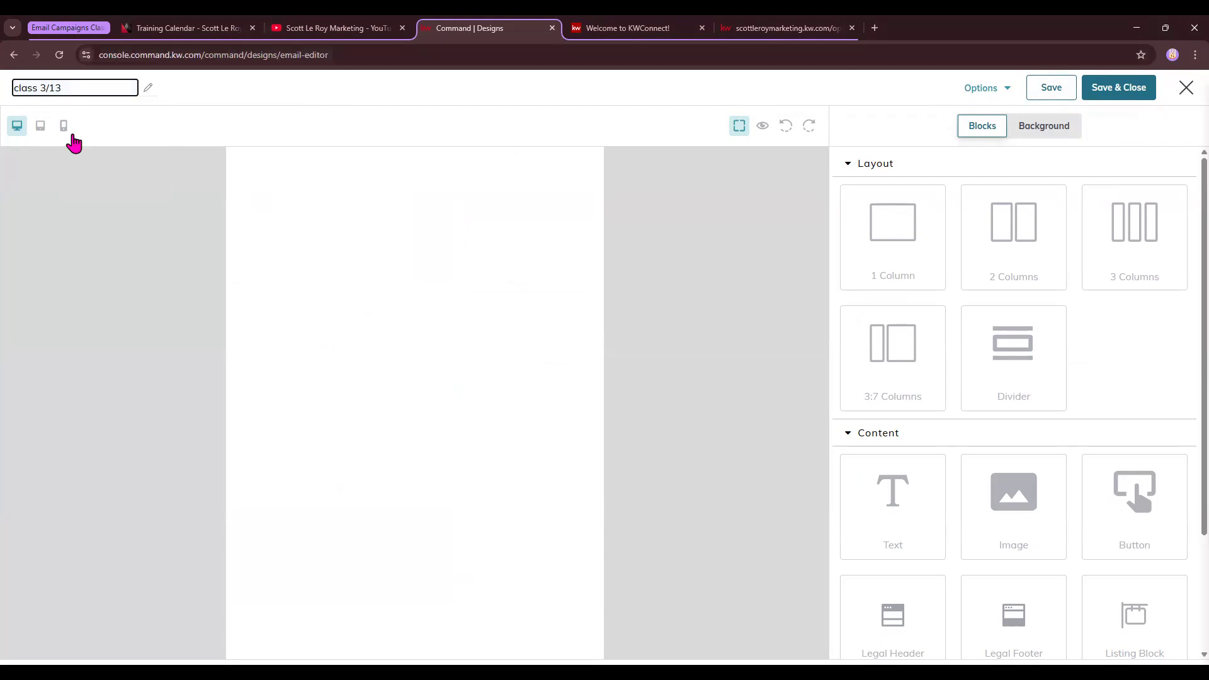
click(181, 128)
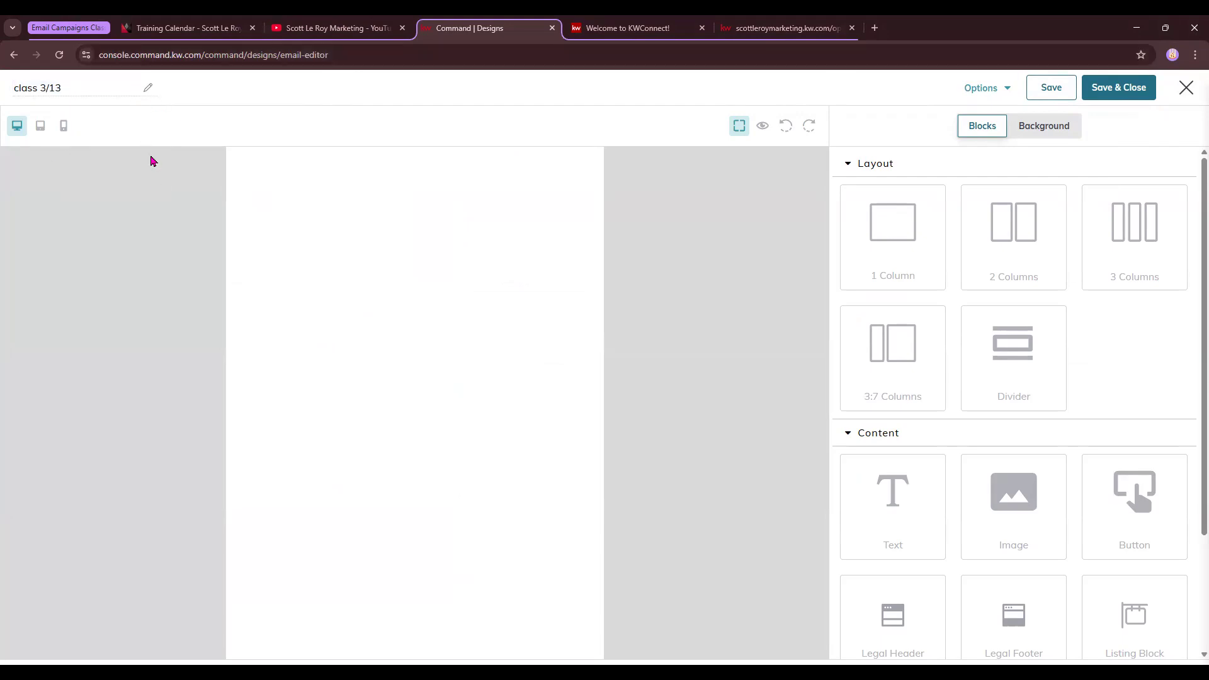
click(18, 91)
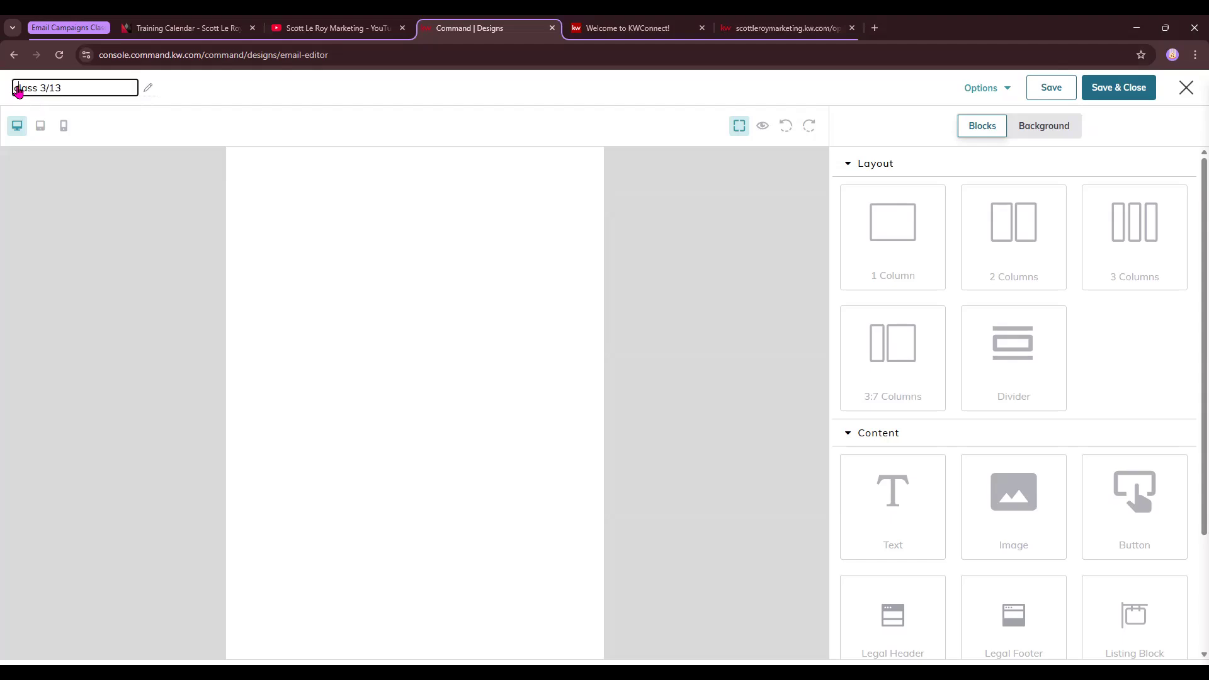
click(71, 235)
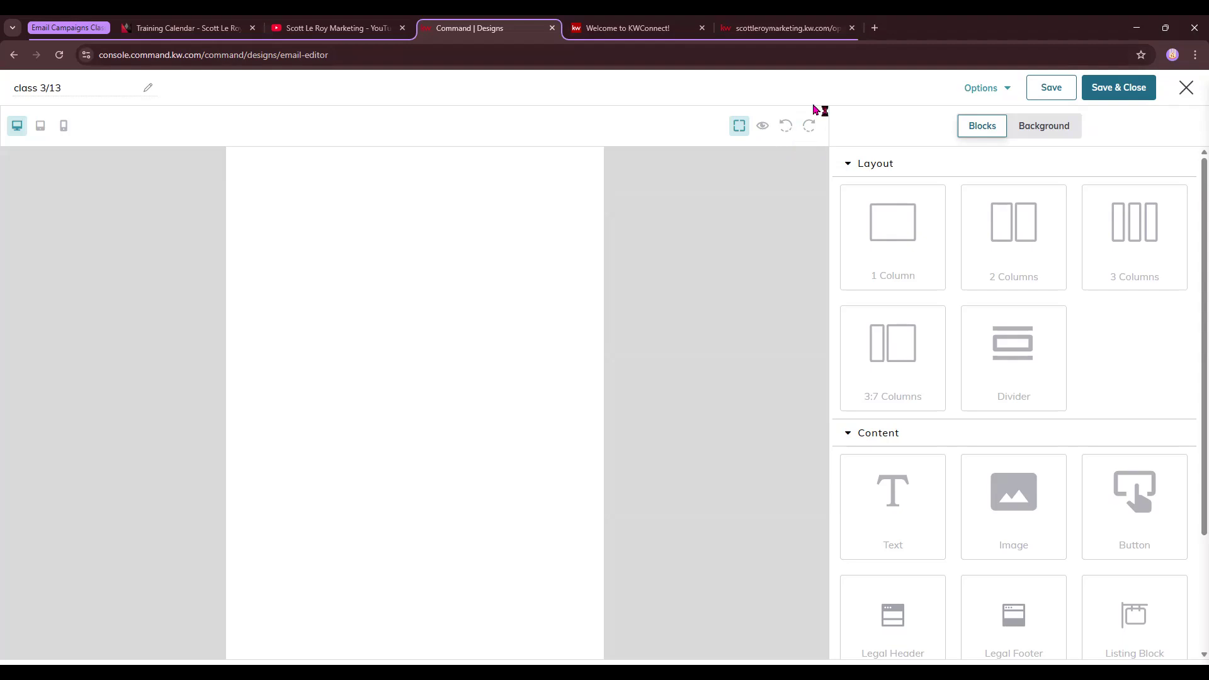
Show the email's Background settings: 600 px body width, 20 px padding, white ffffff
click(1007, 92)
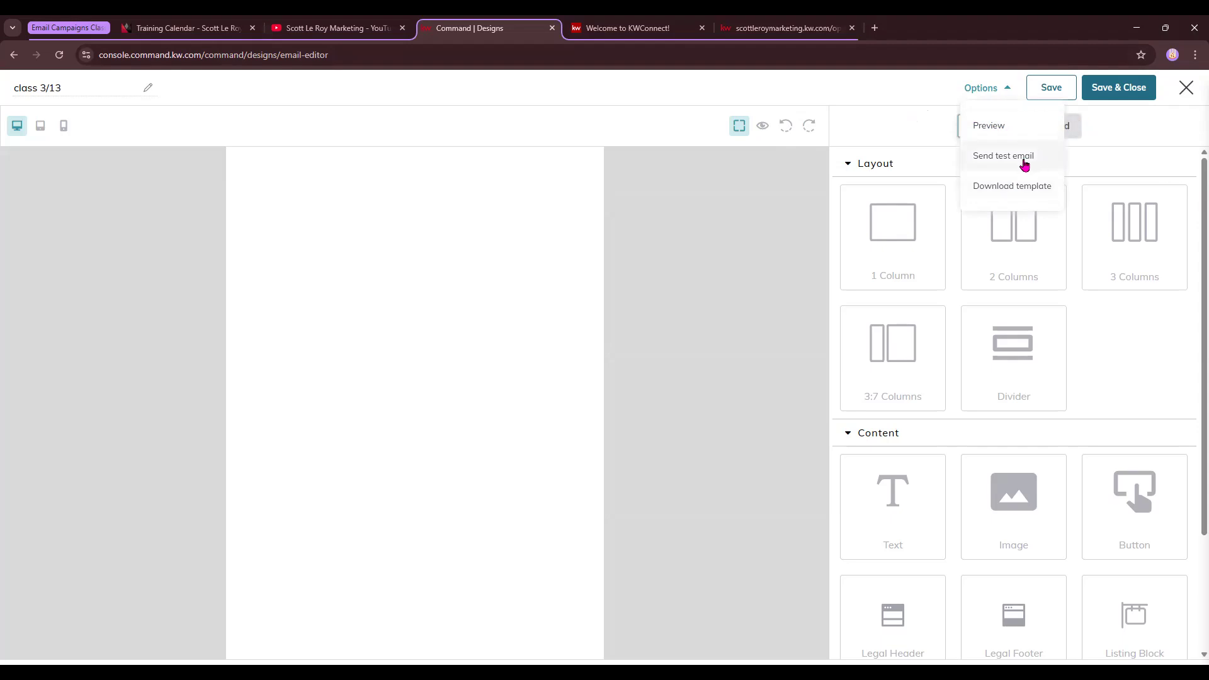
click(894, 112)
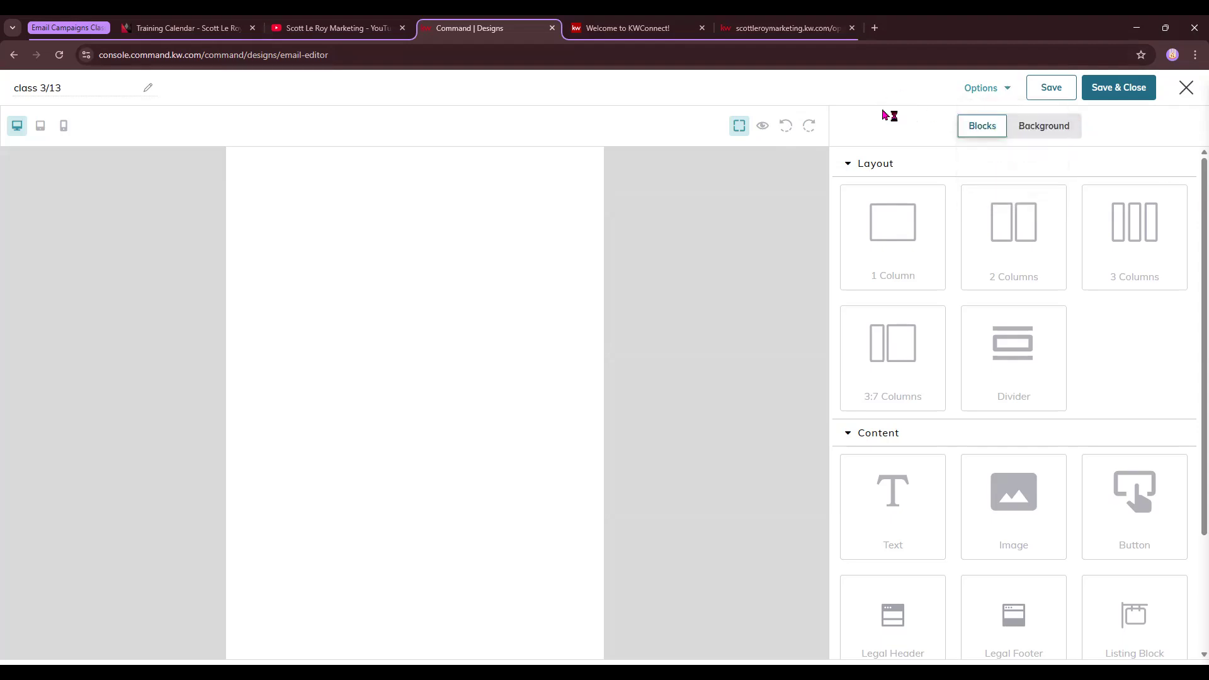
click(980, 124)
click(1056, 132)
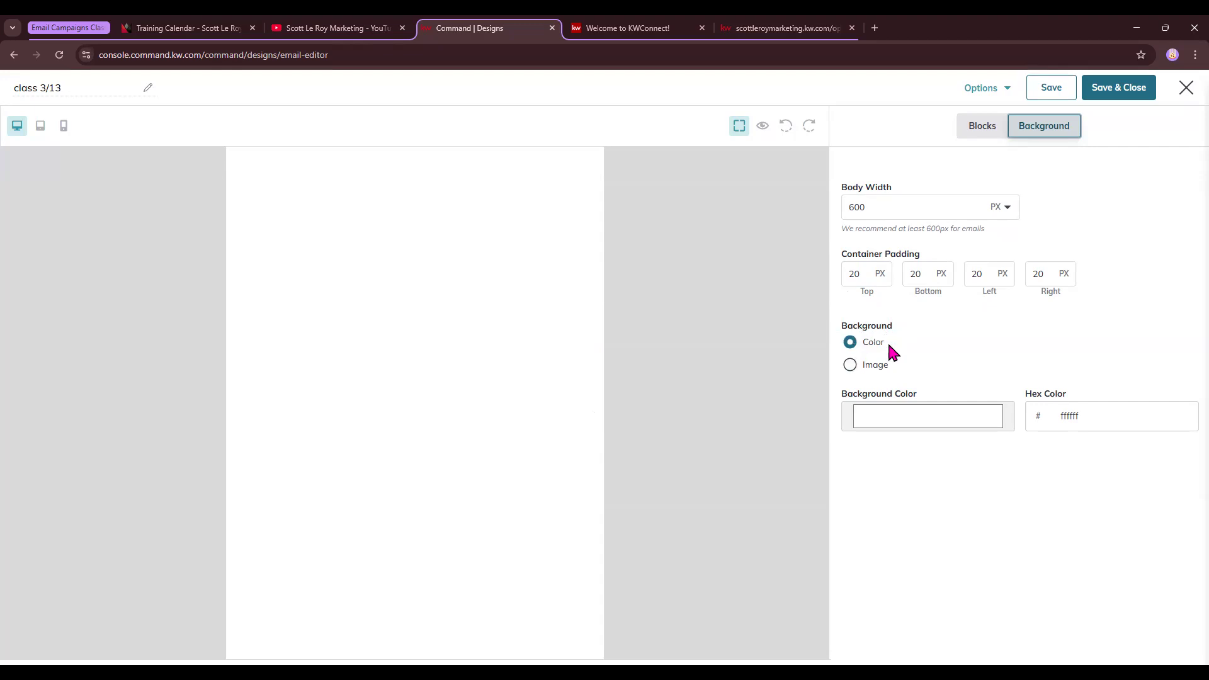
Set the email background colour to white ffffff in the colour picker
click(896, 422)
click(971, 457)
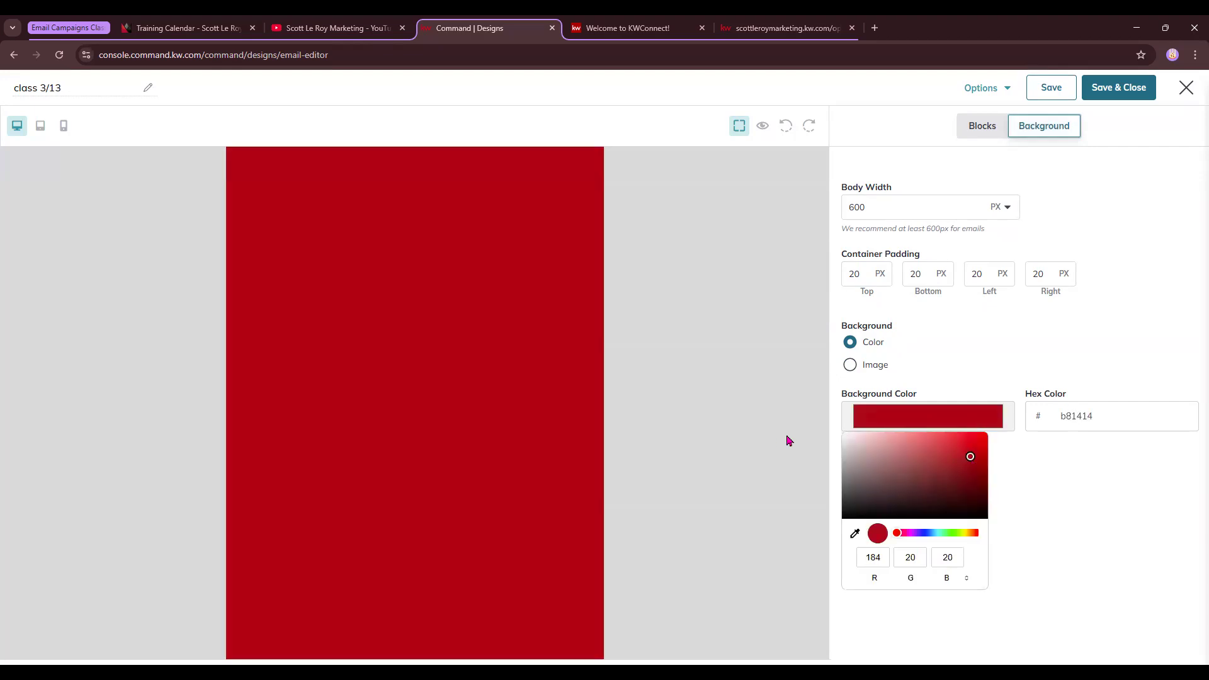
drag(970, 457, 828, 432)
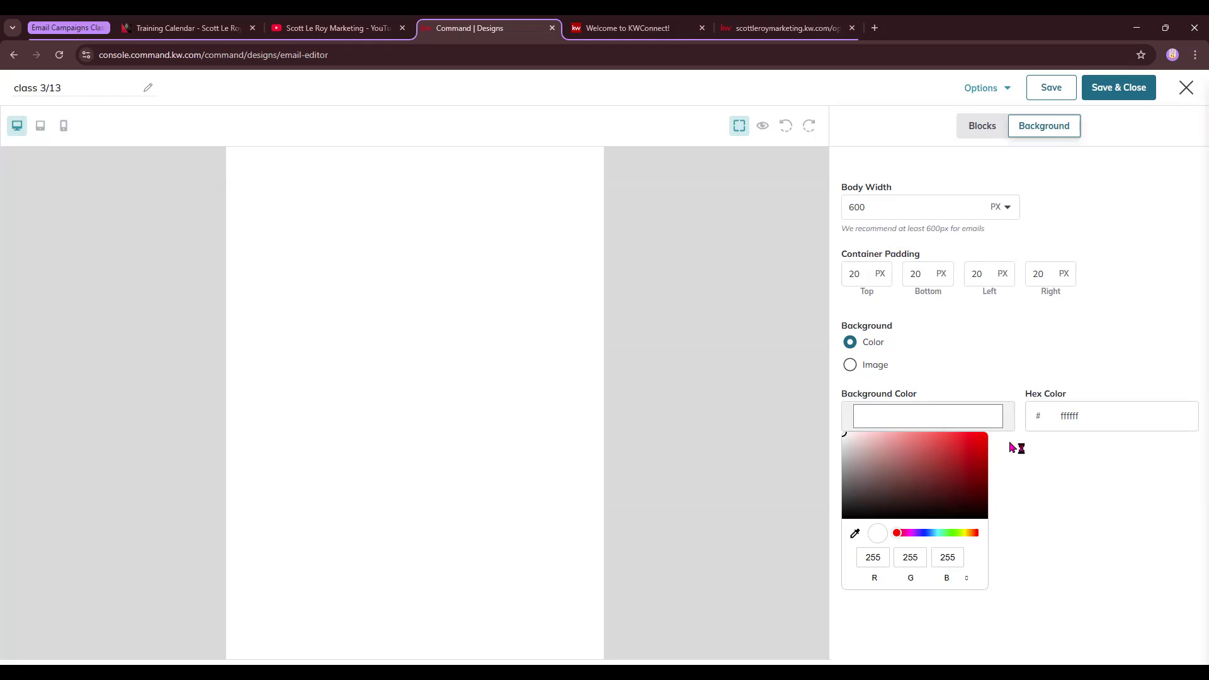
click(1056, 454)
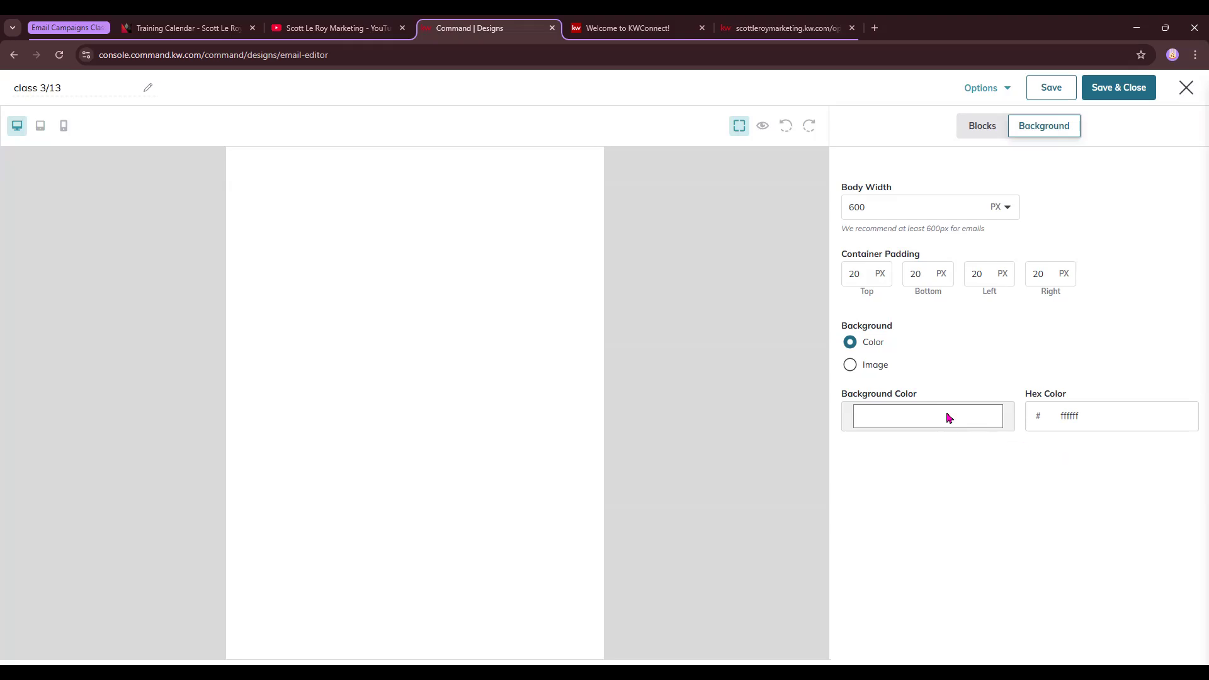
Try the bathtub picture as an image background, revert to Color, and show Blocks
click(850, 365)
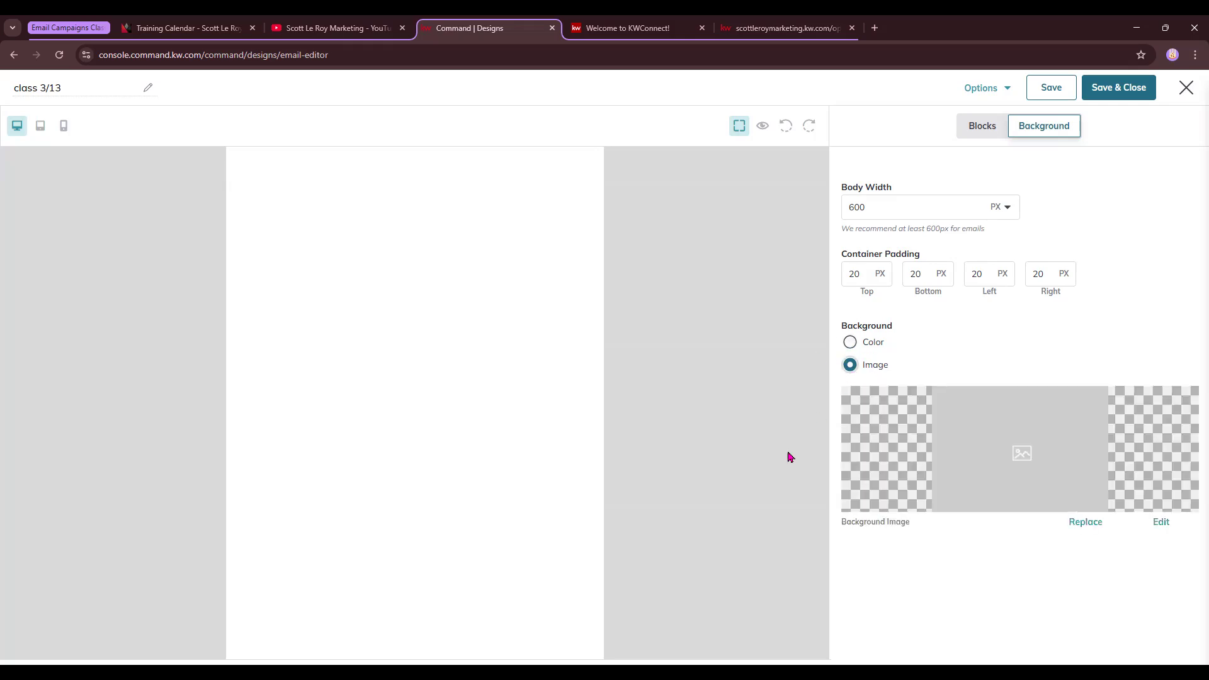
click(1086, 522)
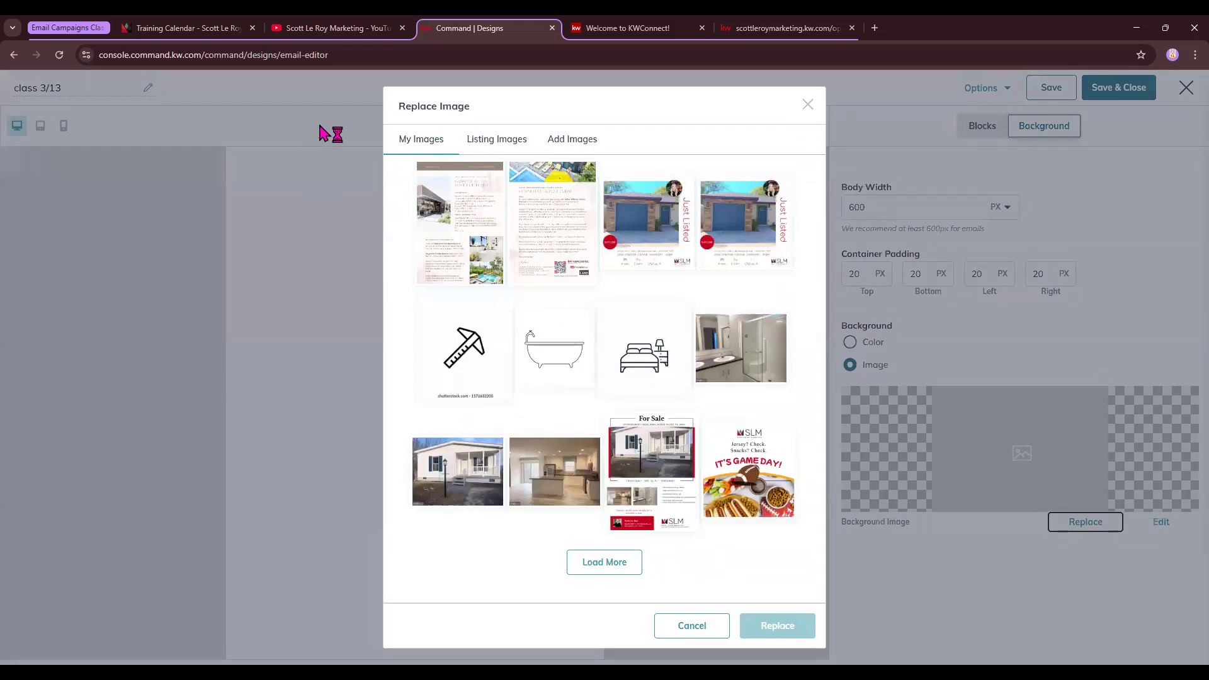
click(556, 357)
click(775, 635)
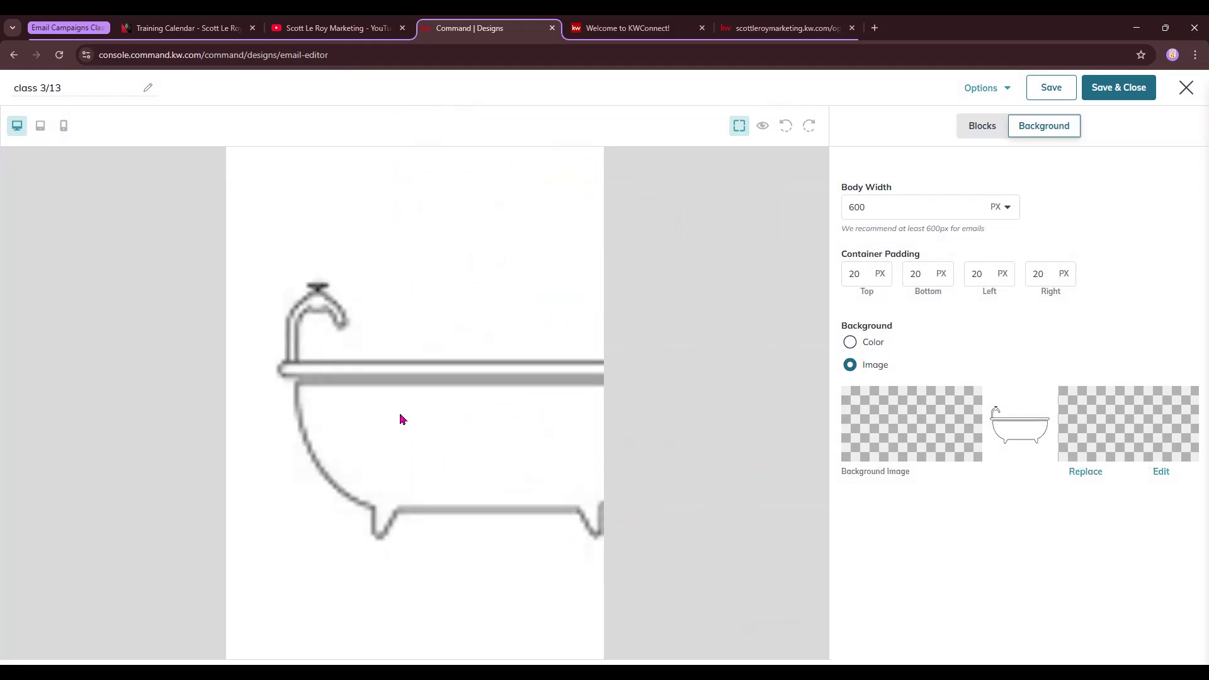
click(857, 343)
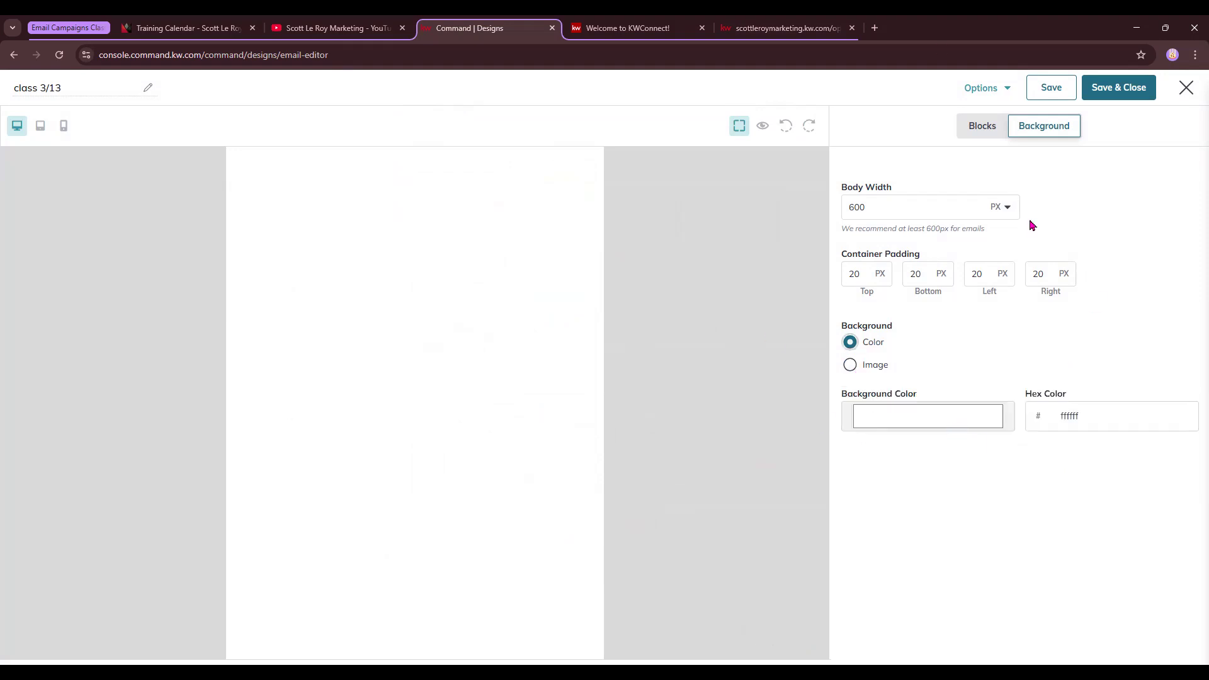
click(984, 128)
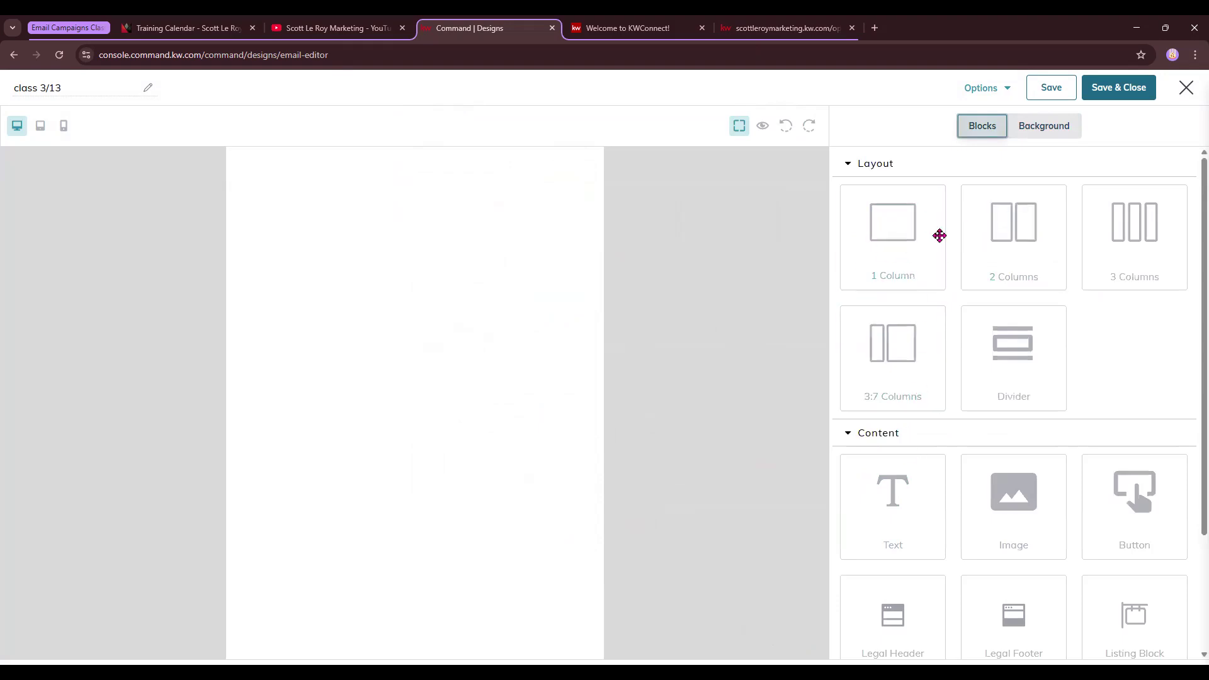
Stack 1 Column, 2 Columns, 3:7 and 3 Columns layout rows on the canvas
drag(928, 235, 498, 229)
drag(1001, 255, 488, 326)
drag(1120, 265, 381, 421)
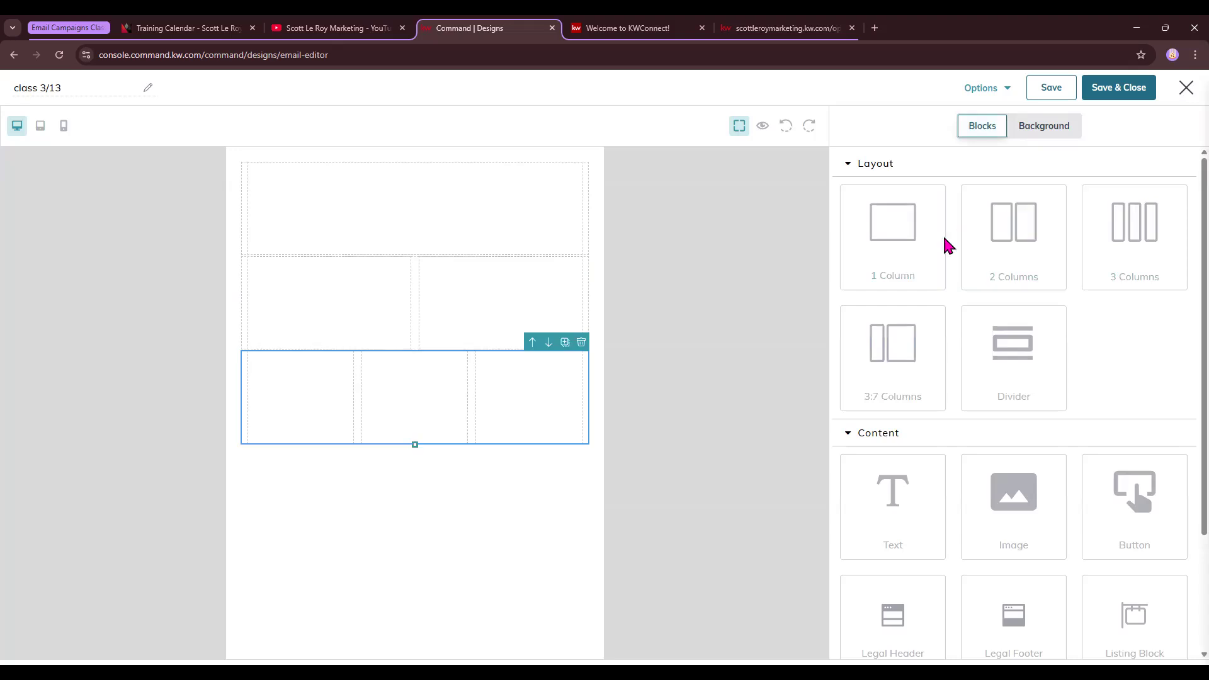
drag(899, 338, 416, 353)
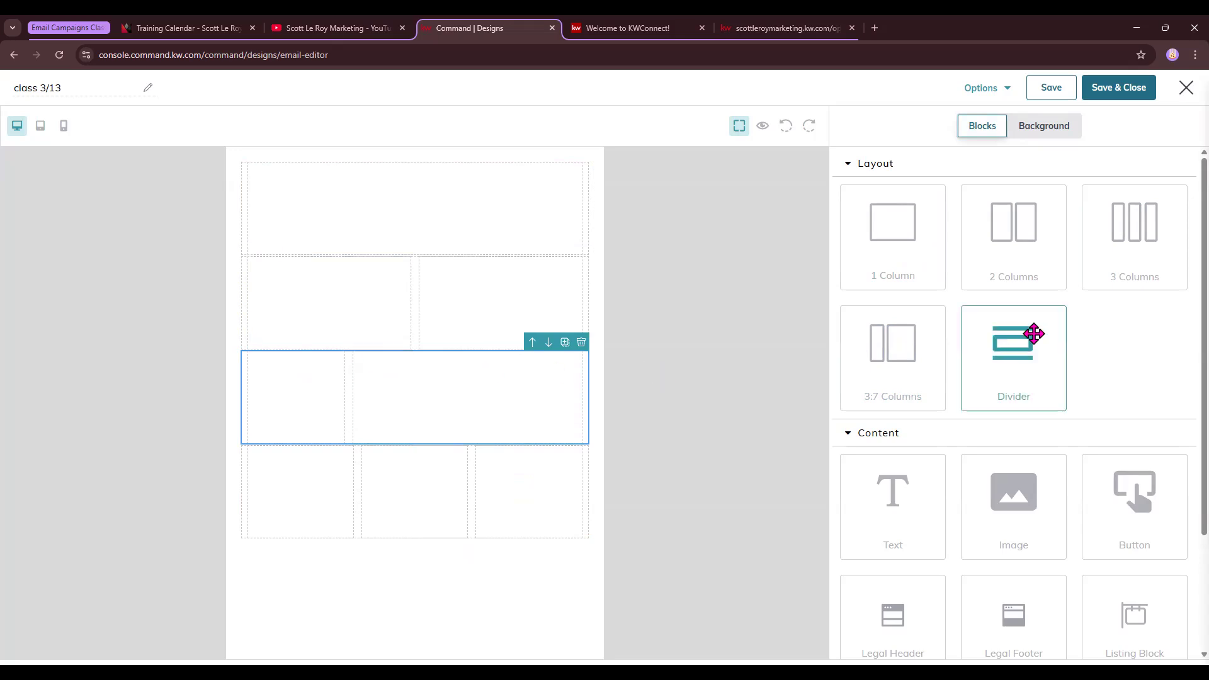
Place a divider below the top row with height 15, line colour e21818 and 50 px top padding
drag(1034, 333, 416, 267)
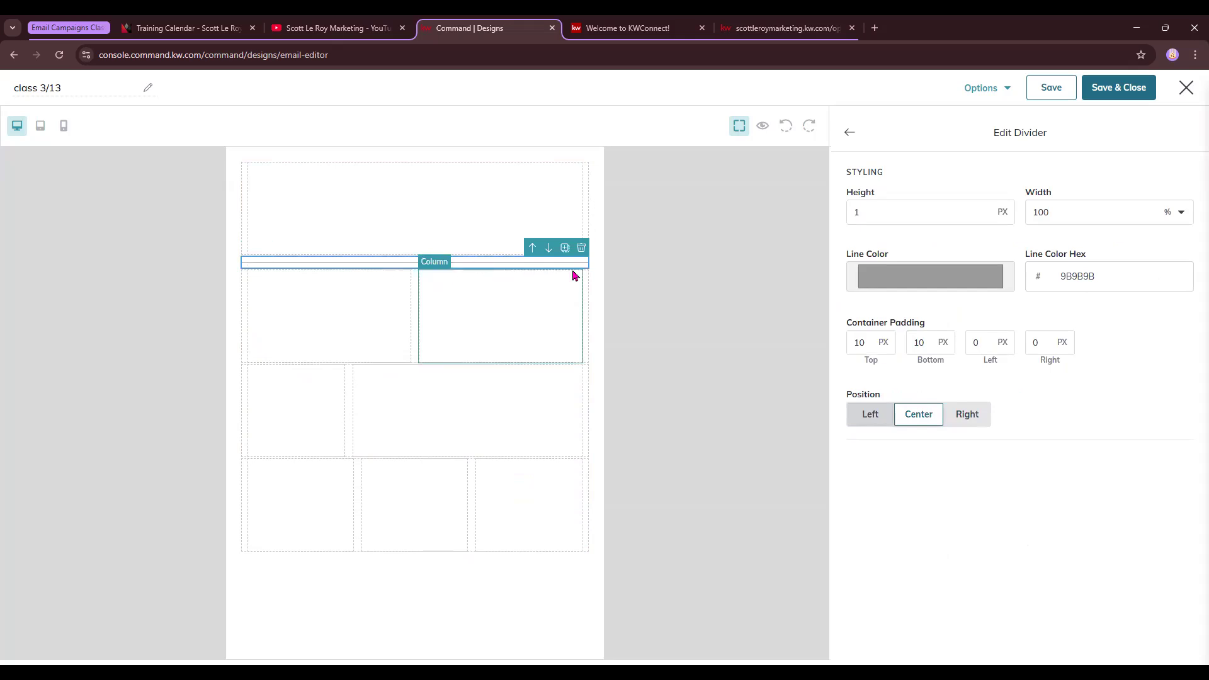
drag(896, 215, 842, 217)
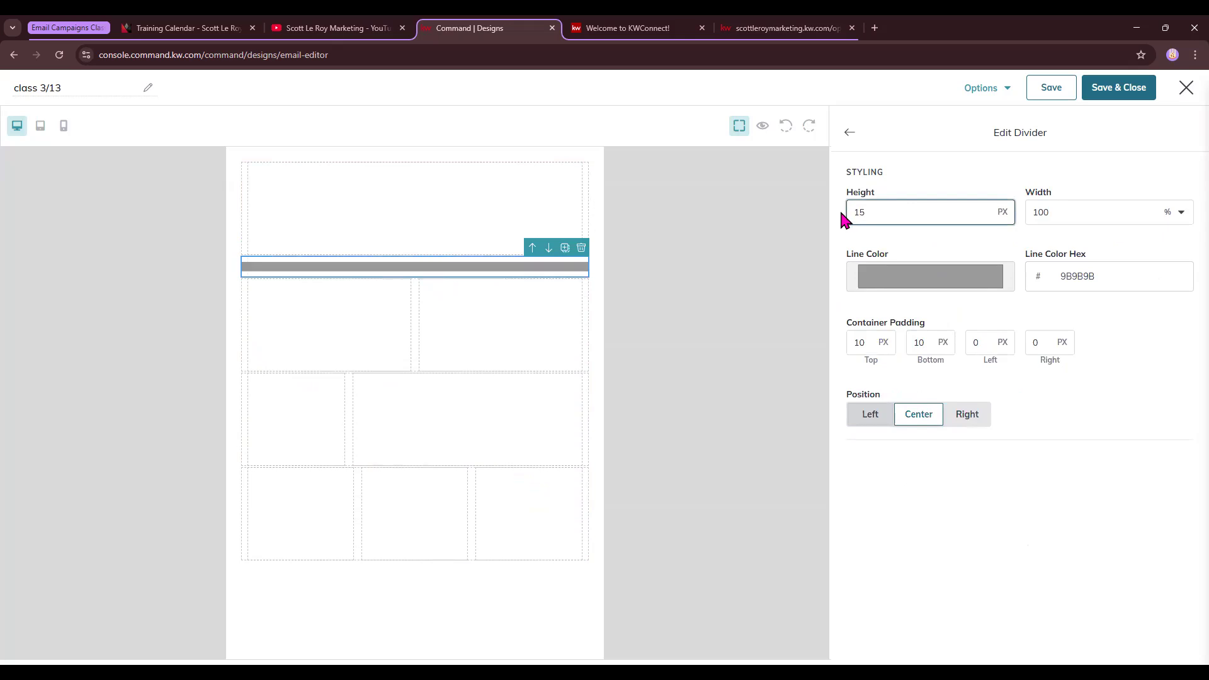
click(907, 280)
click(976, 301)
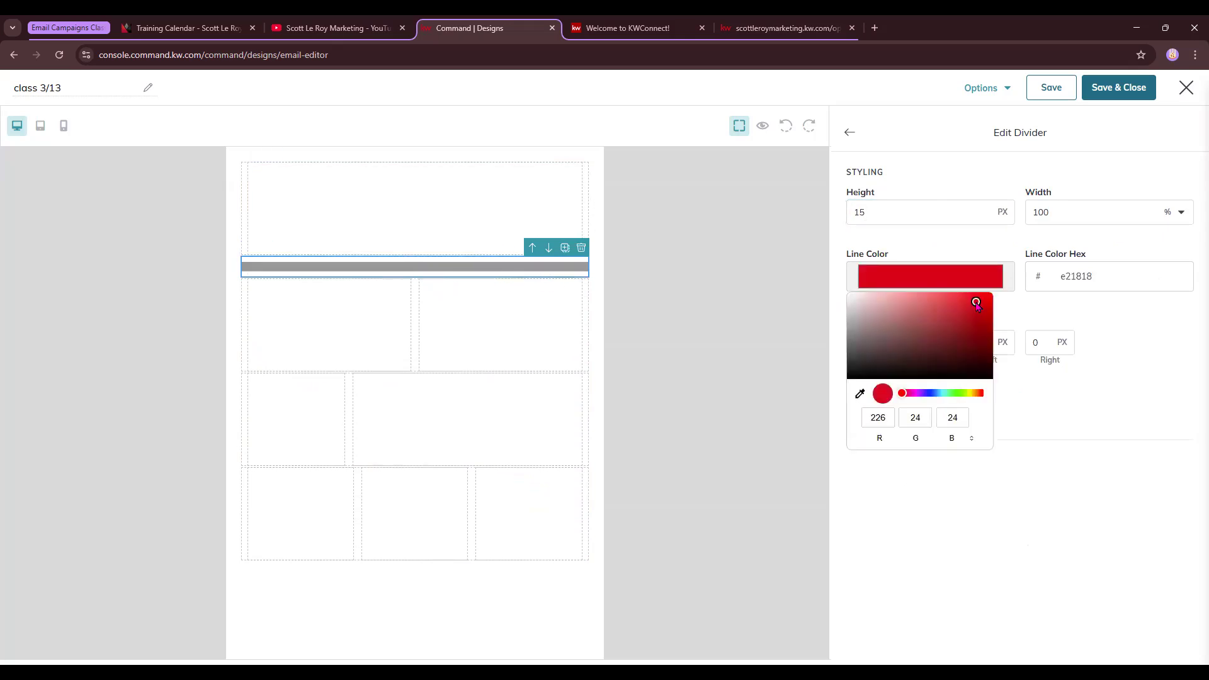
click(1144, 342)
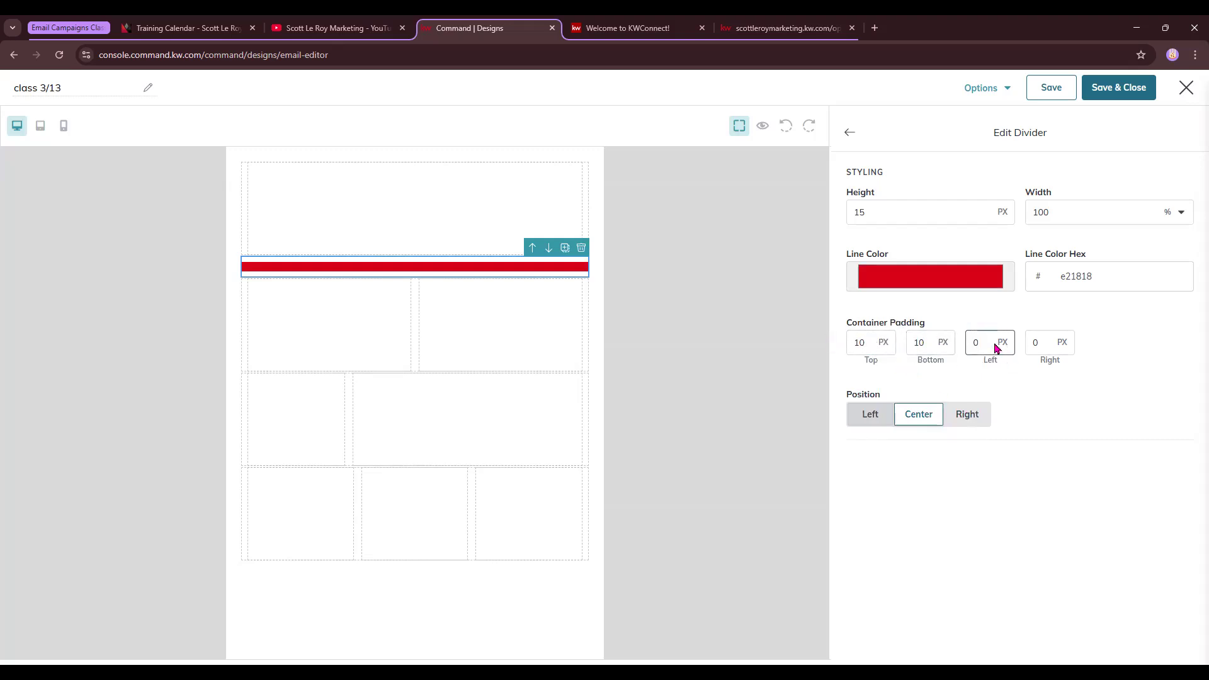
double_click(858, 343)
text(20)
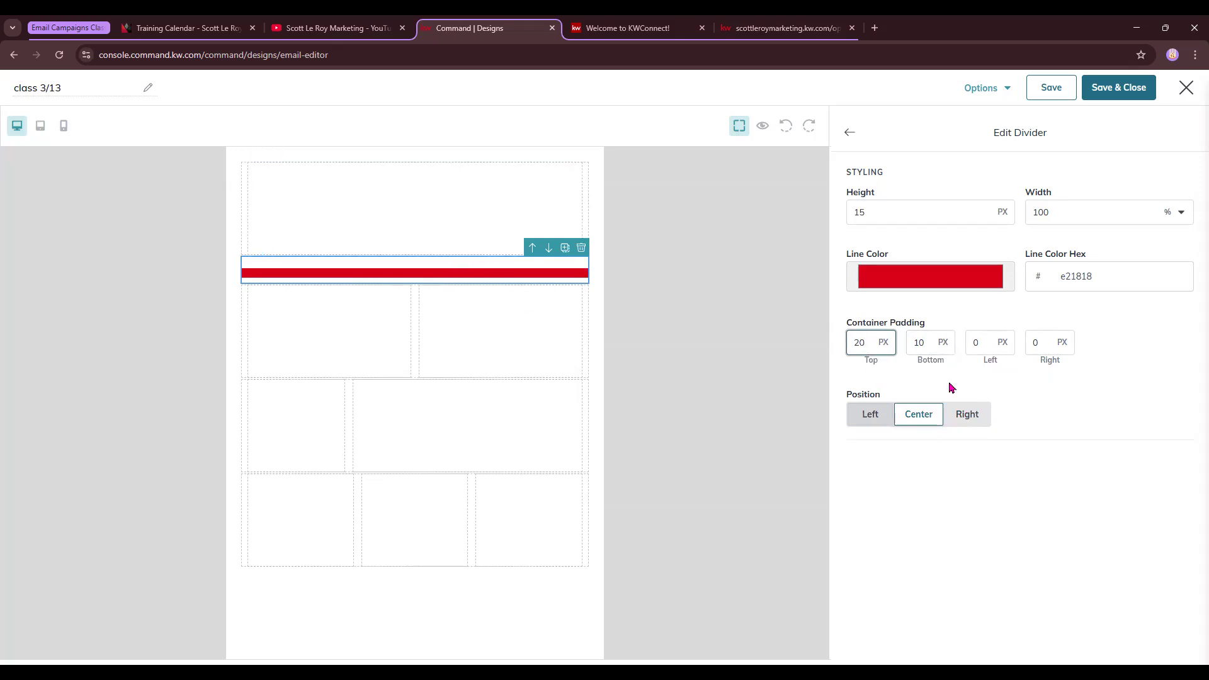
key(BackSpace)
text(50)
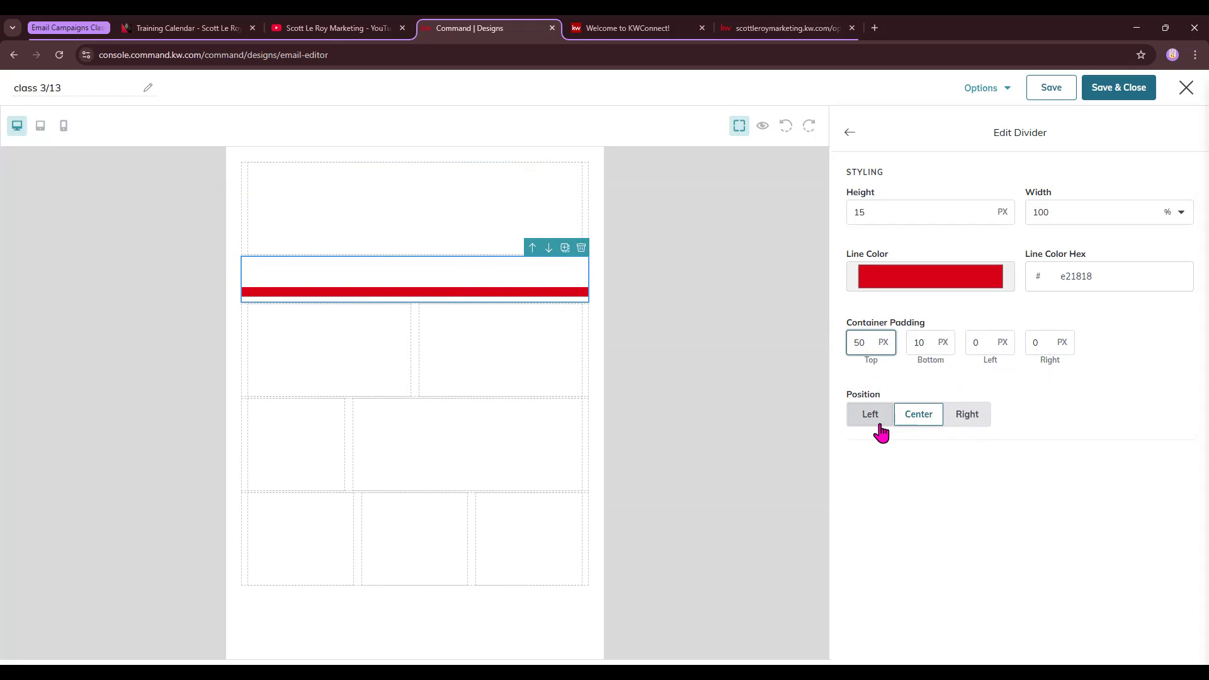
click(850, 132)
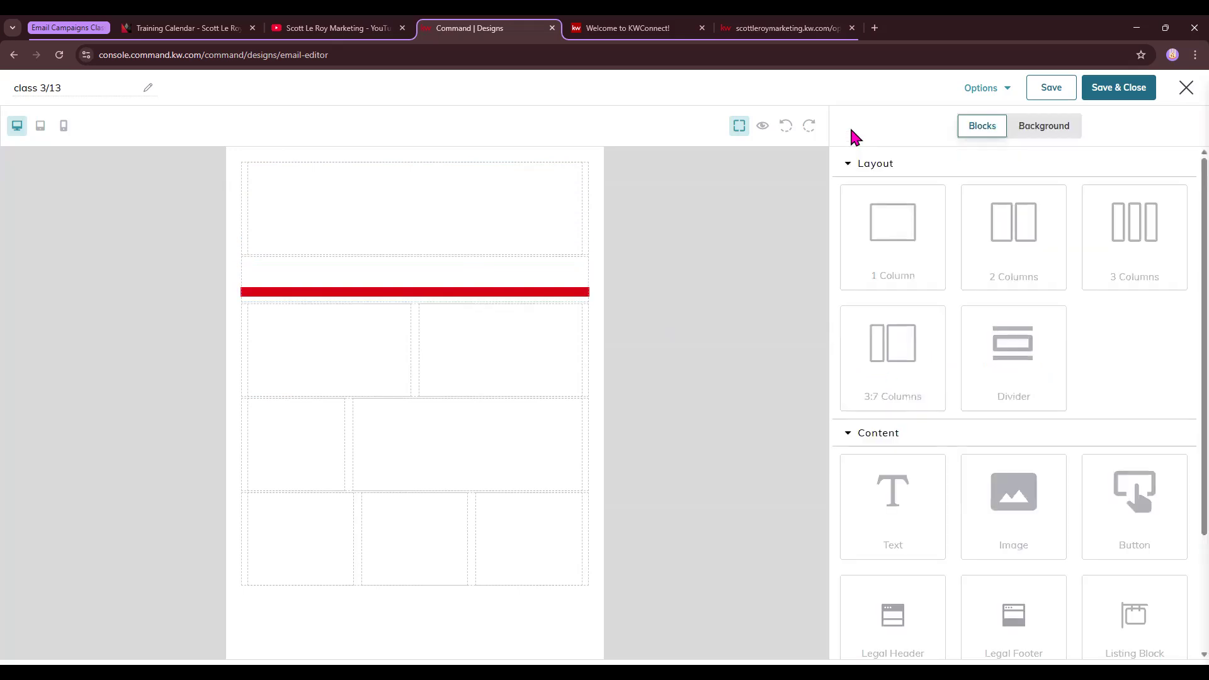
Give the top column a dd0e0e background and a 25 px c87e7e border
click(495, 209)
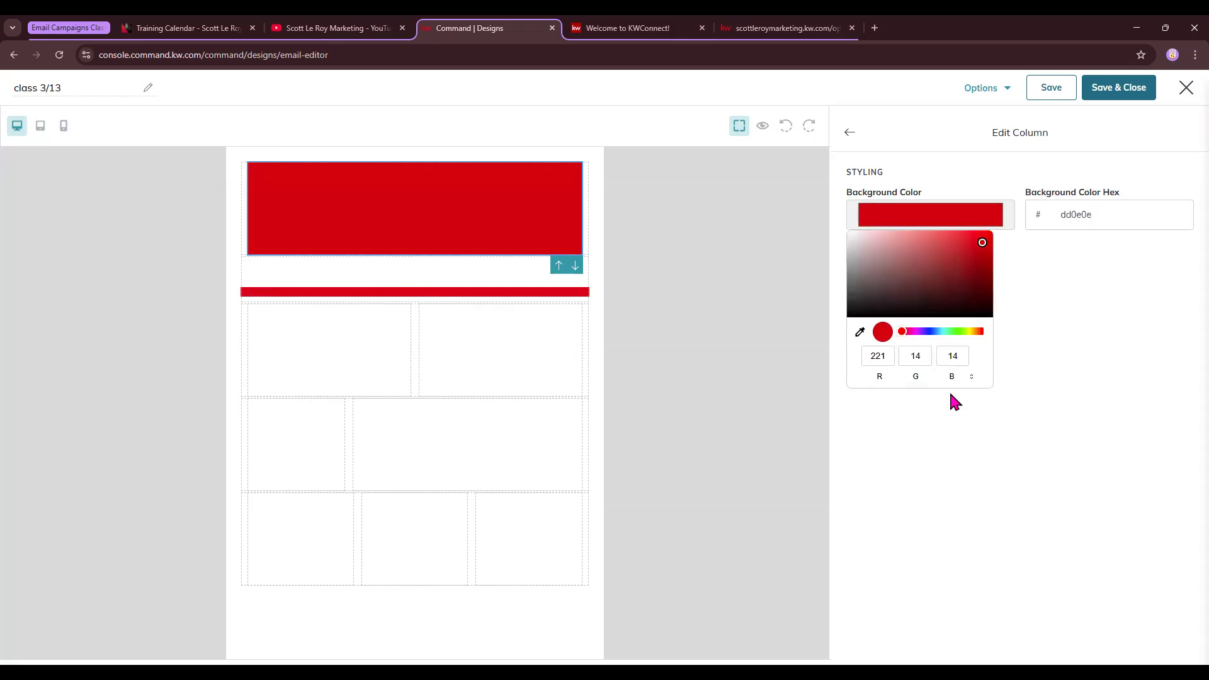
click(950, 395)
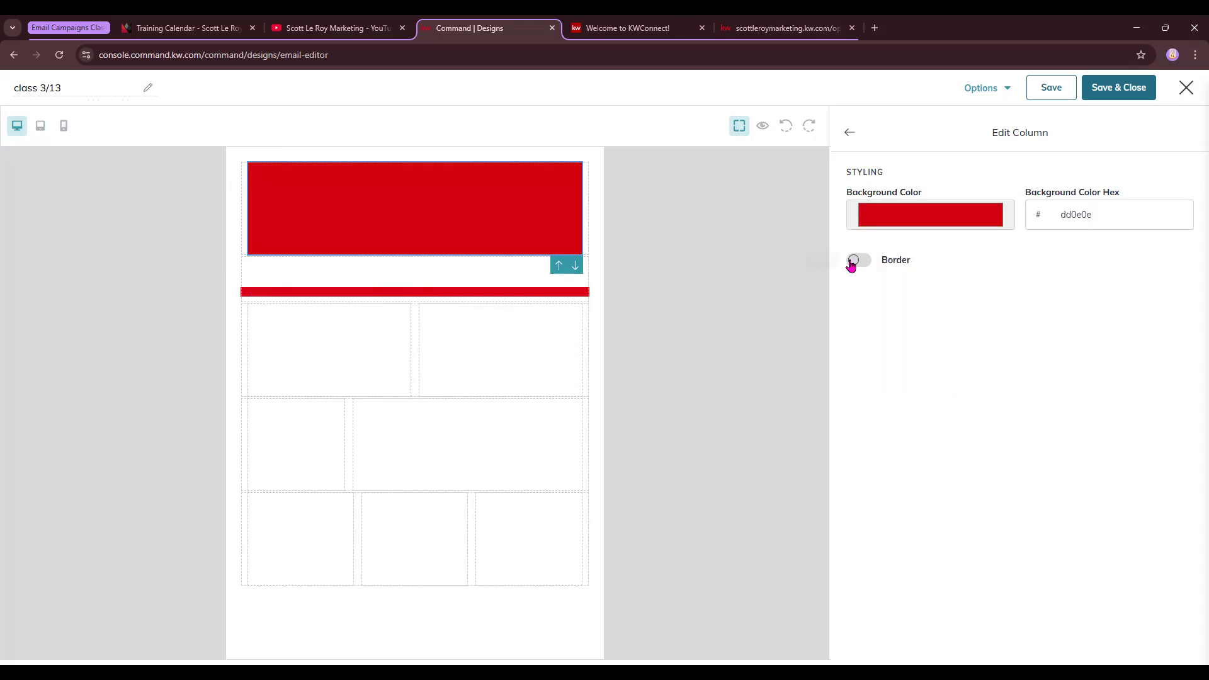
click(852, 262)
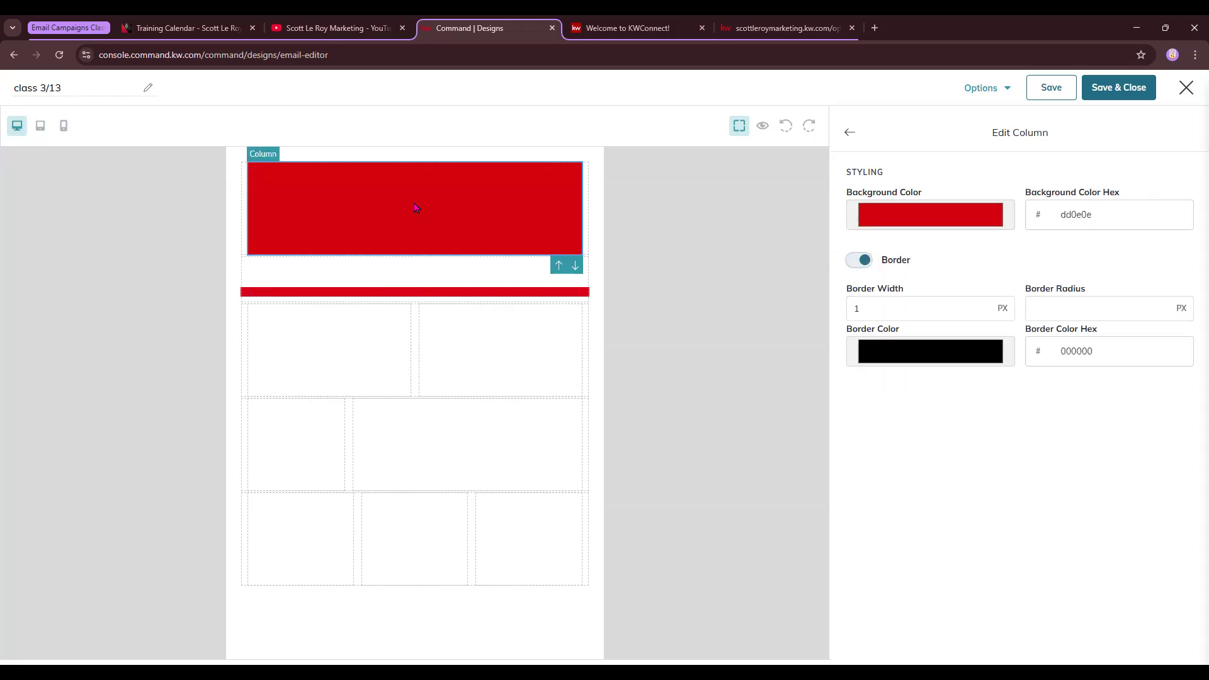
double_click(872, 306)
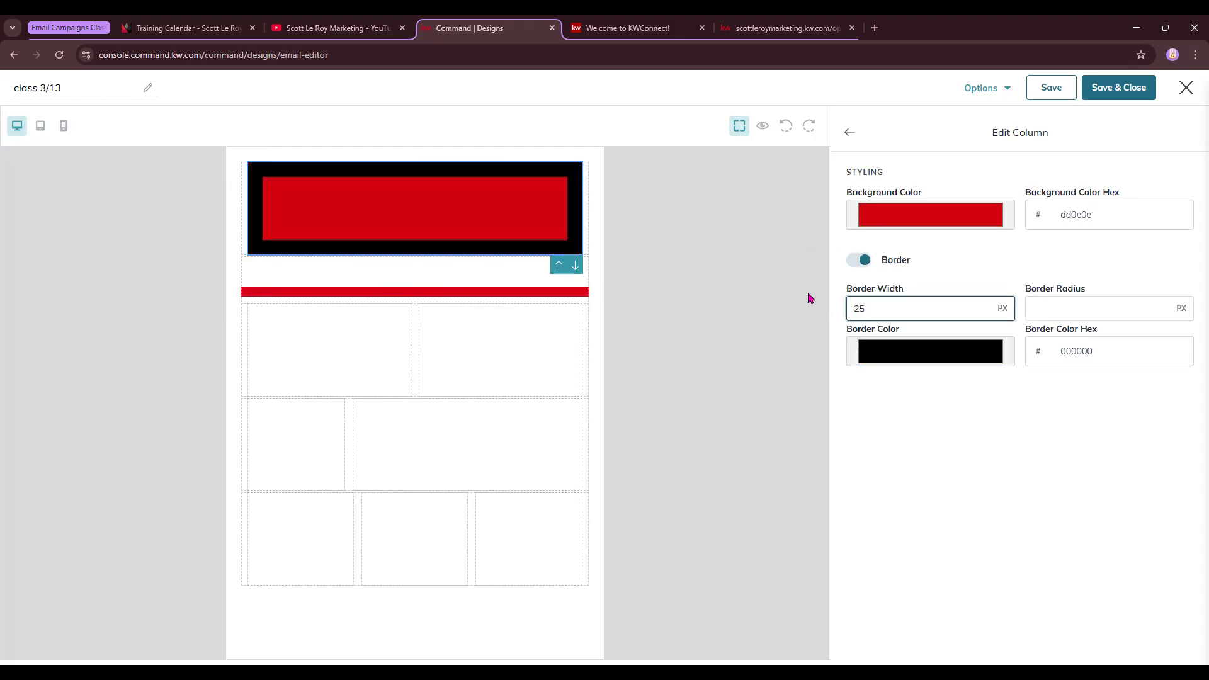
click(996, 355)
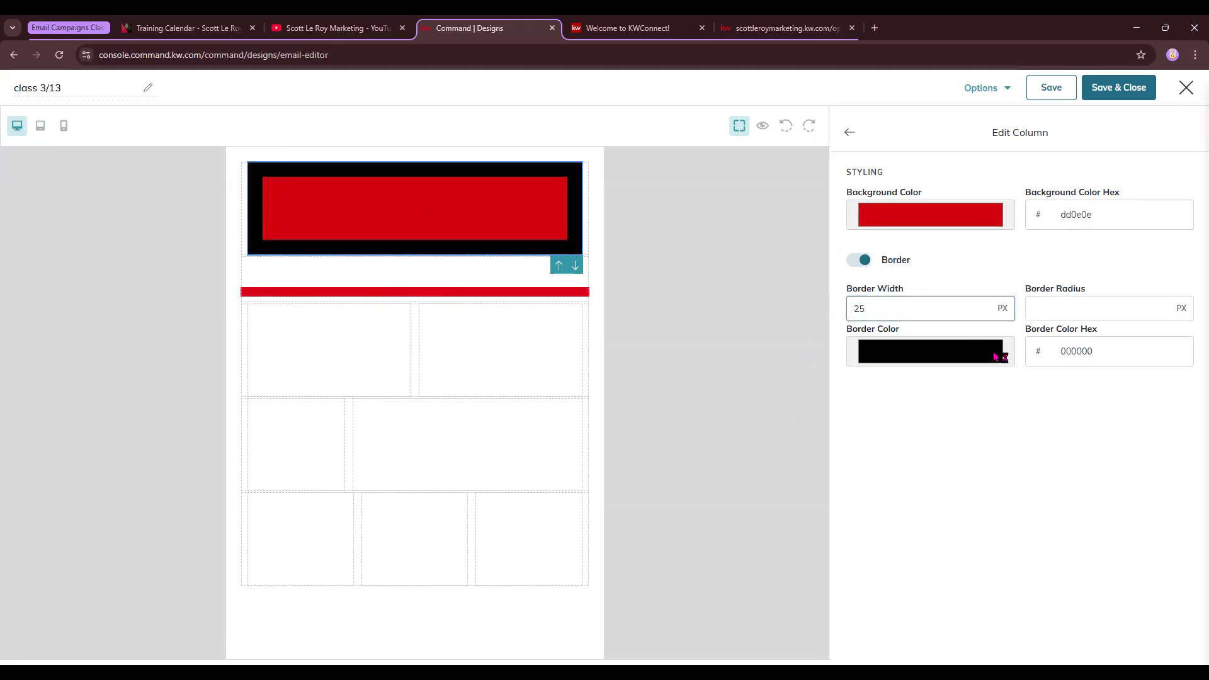
mouse_move(947, 408)
mouse_down()
mouse_move(966, 394)
mouse_move(908, 457)
mouse_move(918, 420)
mouse_move(900, 385)
mouse_up()
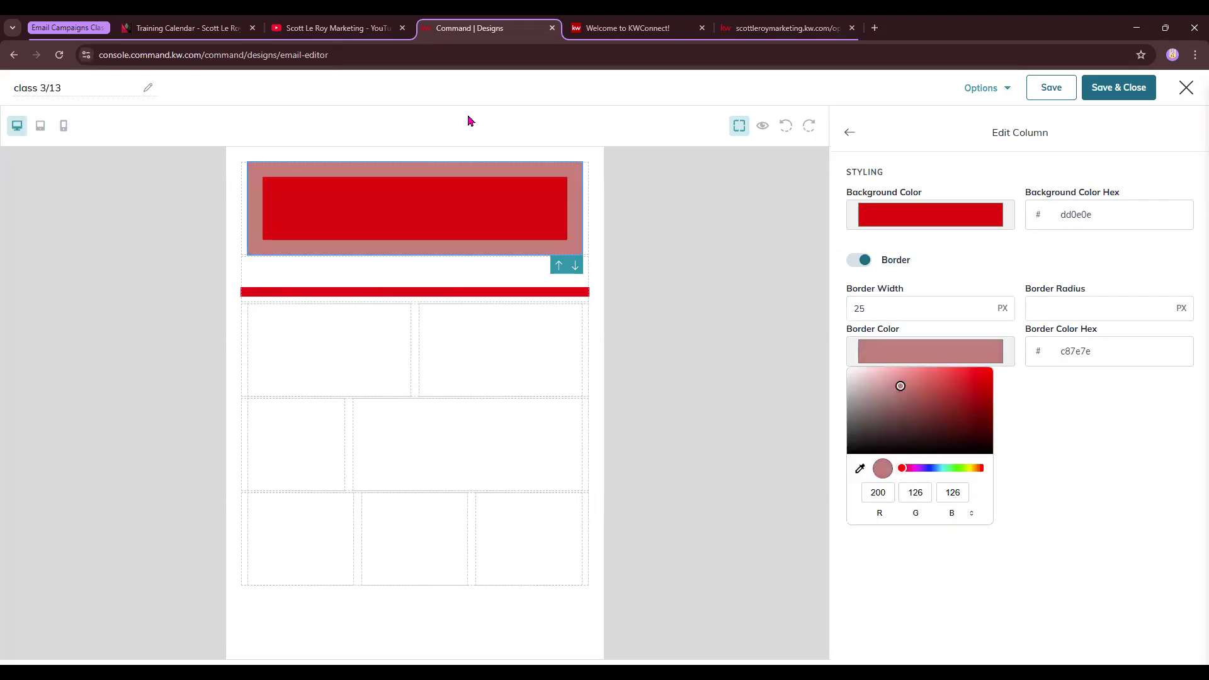
click(1177, 477)
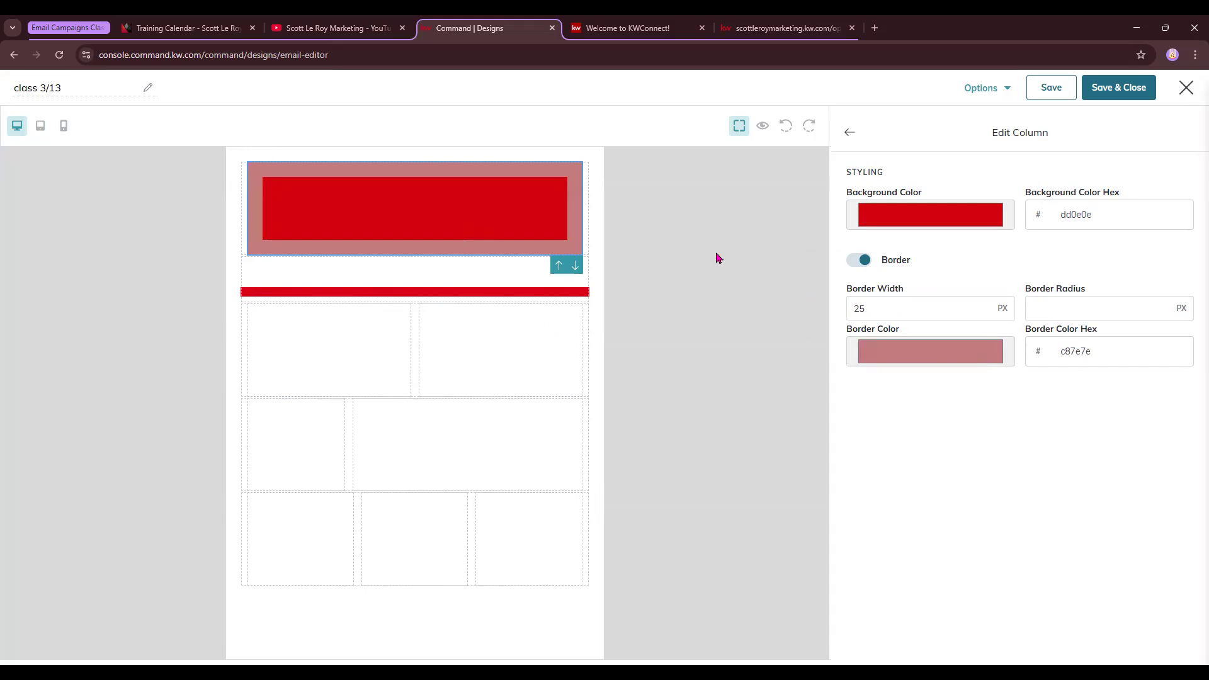
Leave the column's border radius empty for square corners, then select the whole top row
click(1053, 305)
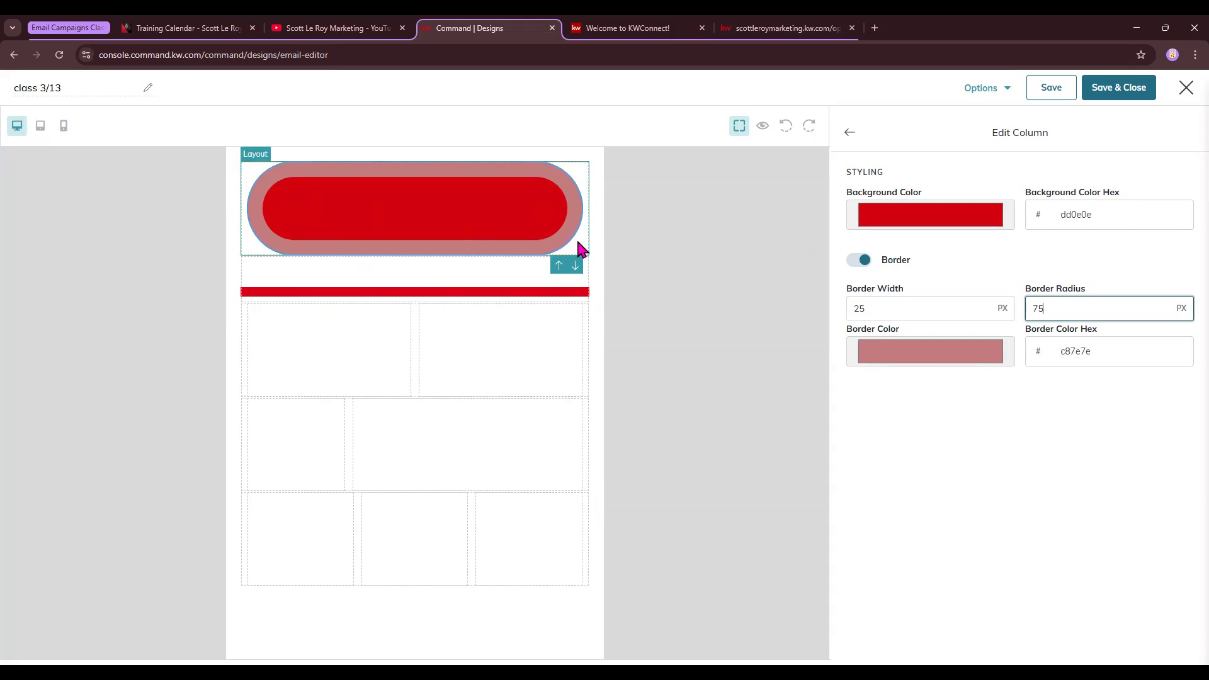
key(BackSpace)
text(7)
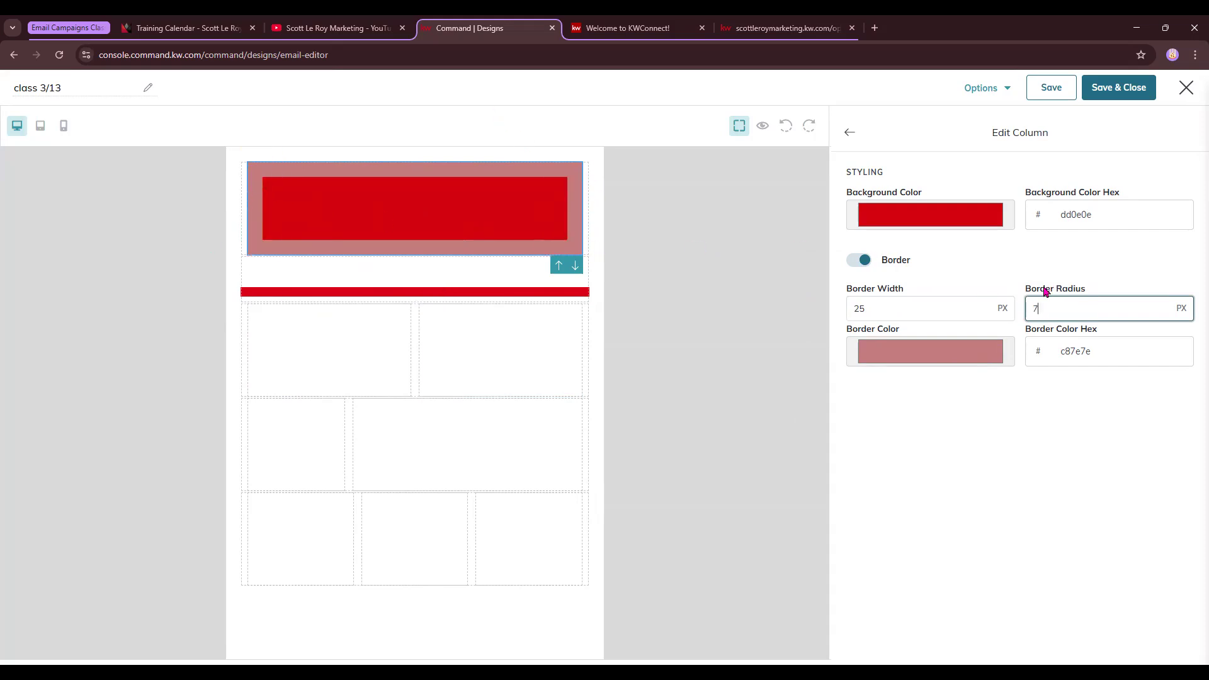
key(BackSpace)
click(852, 133)
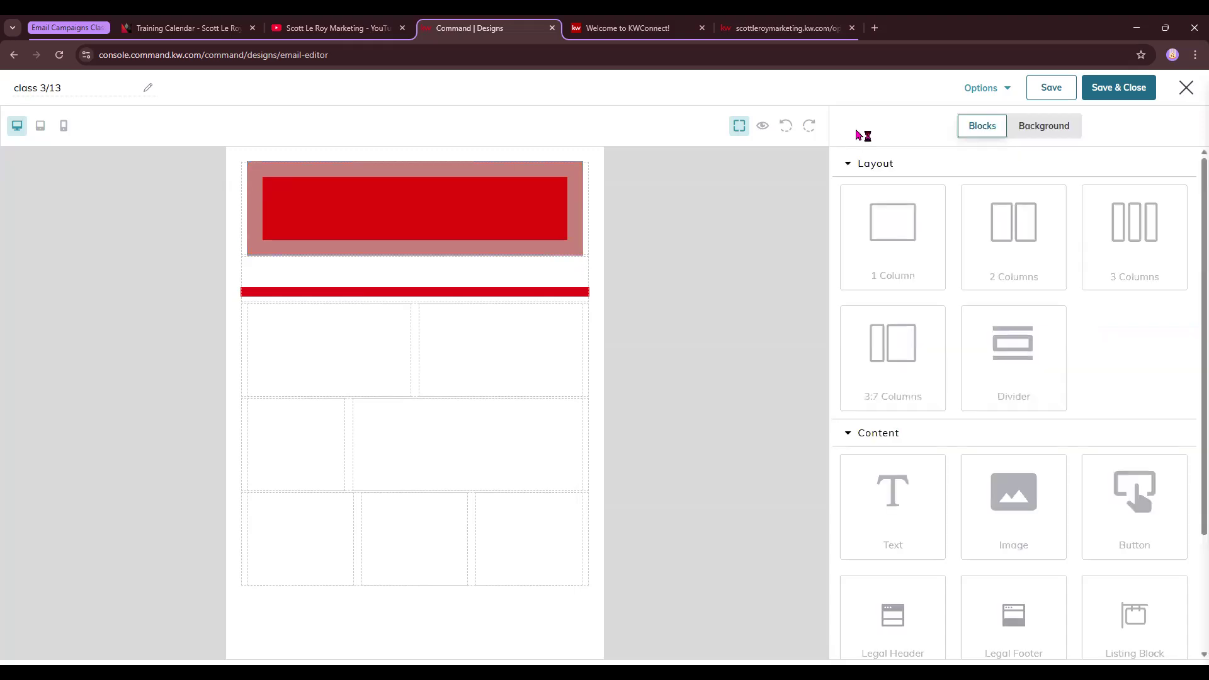
click(466, 206)
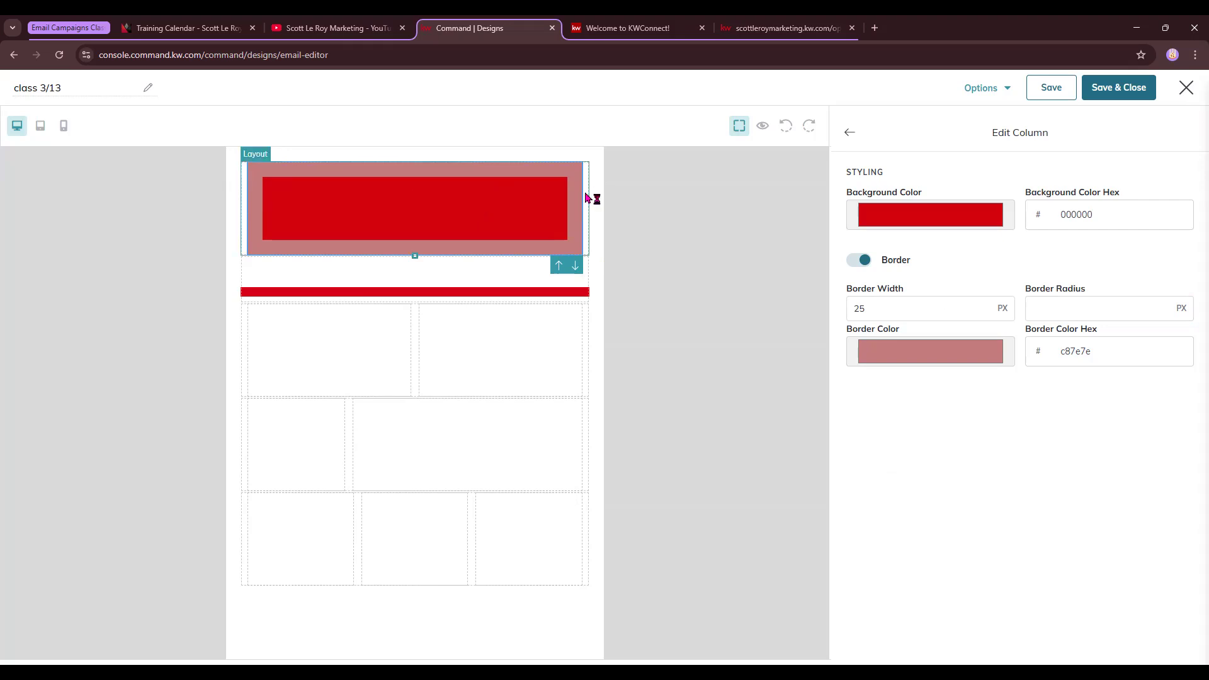
click(588, 199)
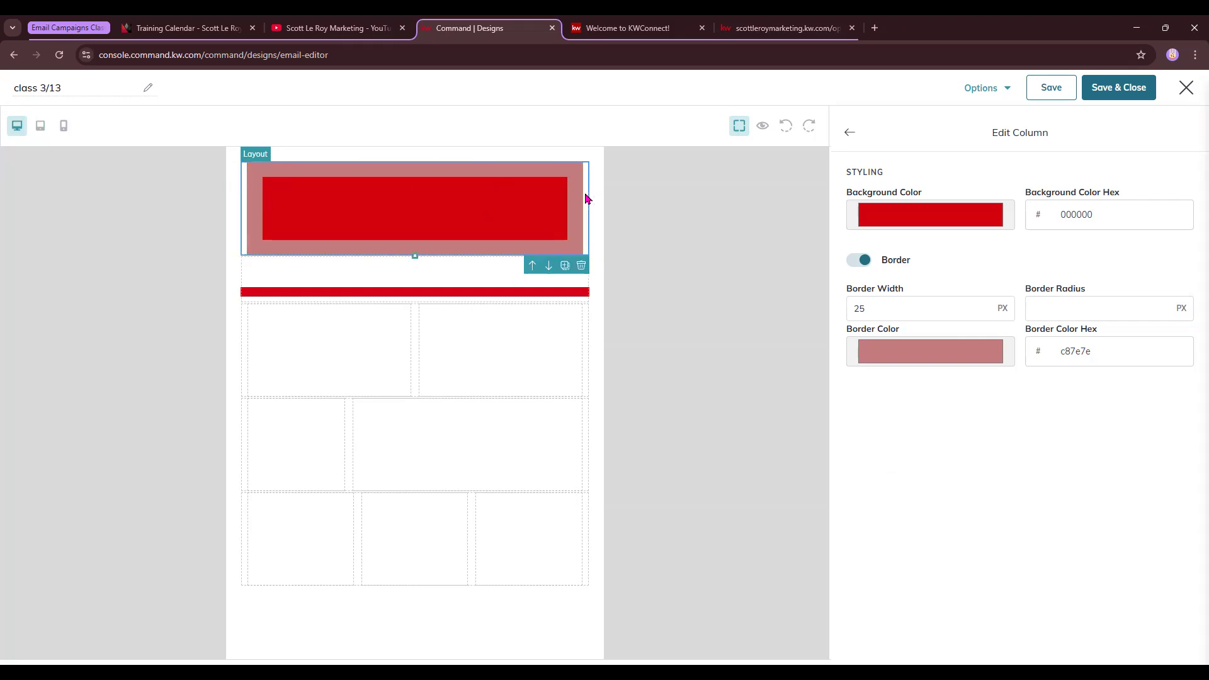
Delete the red header, red divider, two-column, 3:7 and three-column layout blocks
click(581, 266)
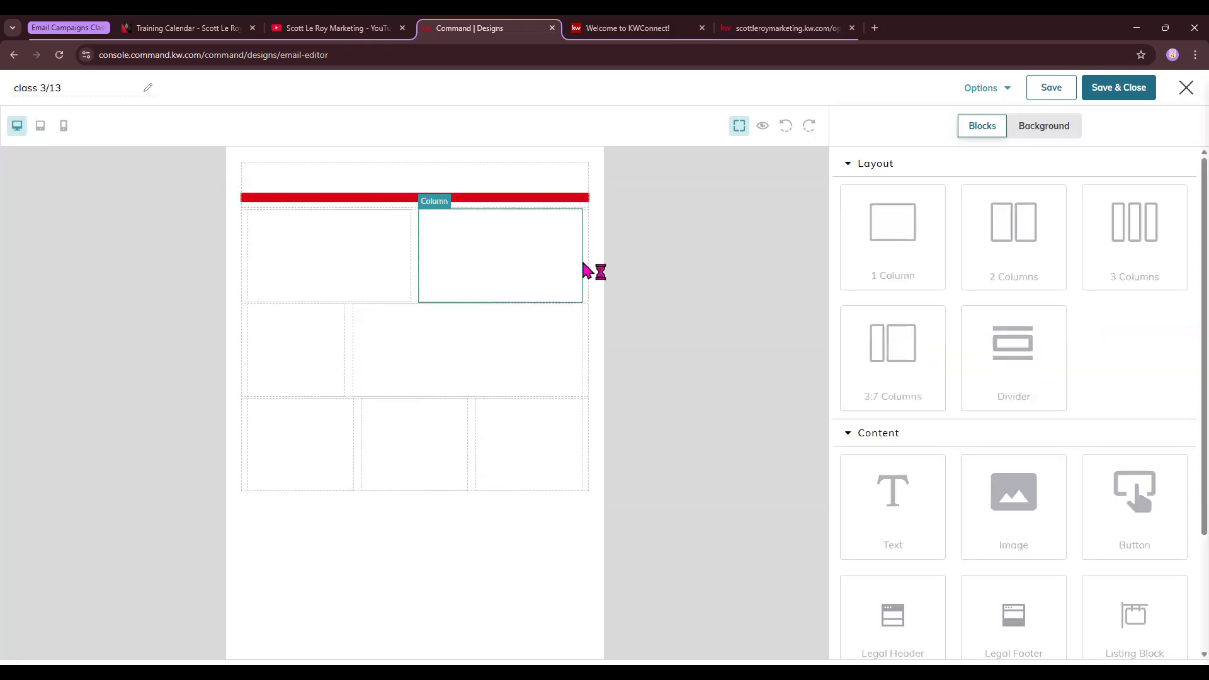
click(533, 233)
click(584, 192)
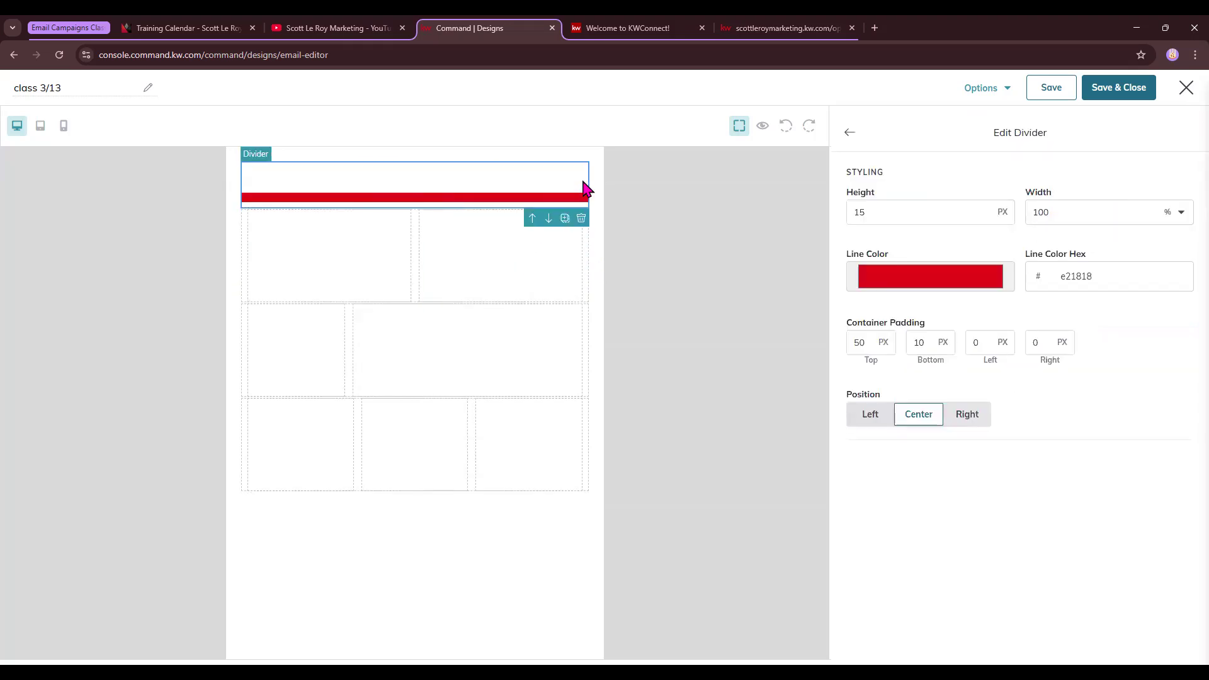
click(581, 218)
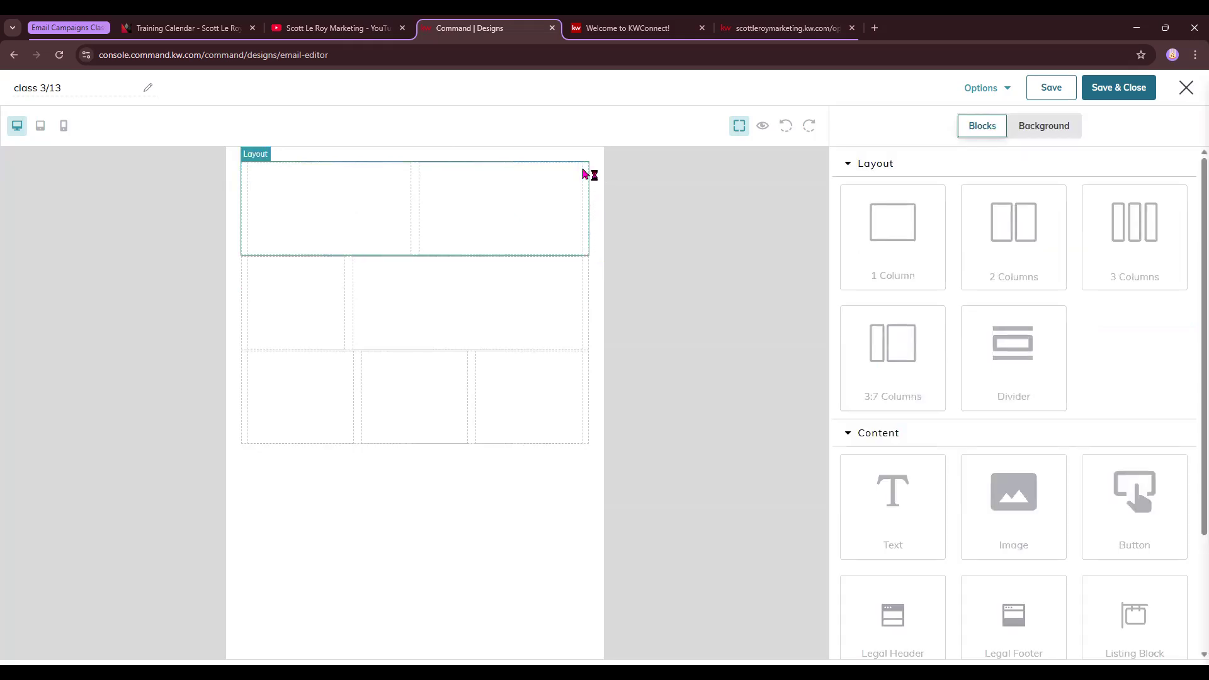
click(581, 265)
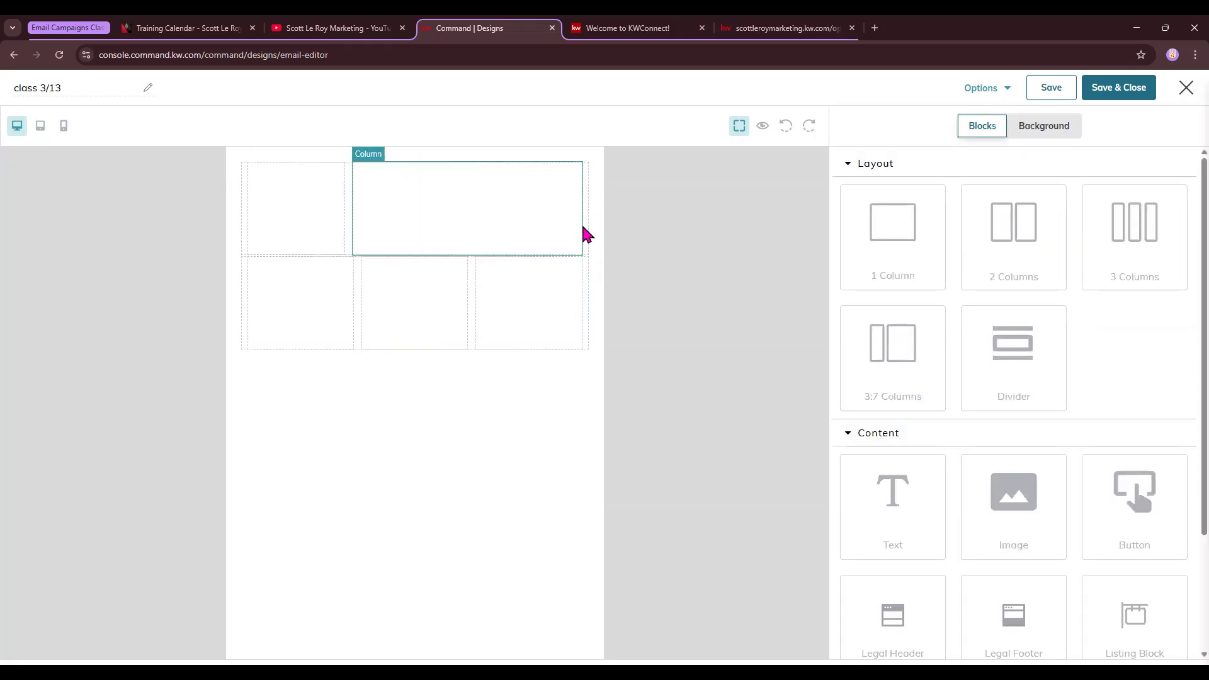
click(581, 265)
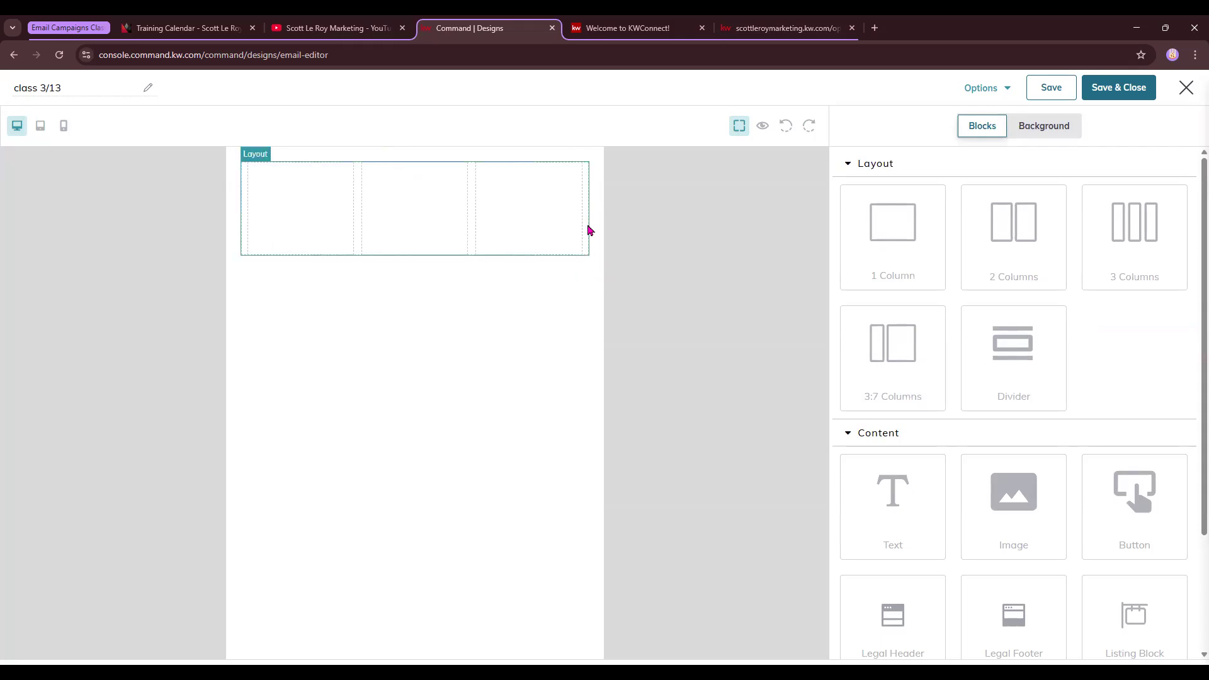
click(581, 266)
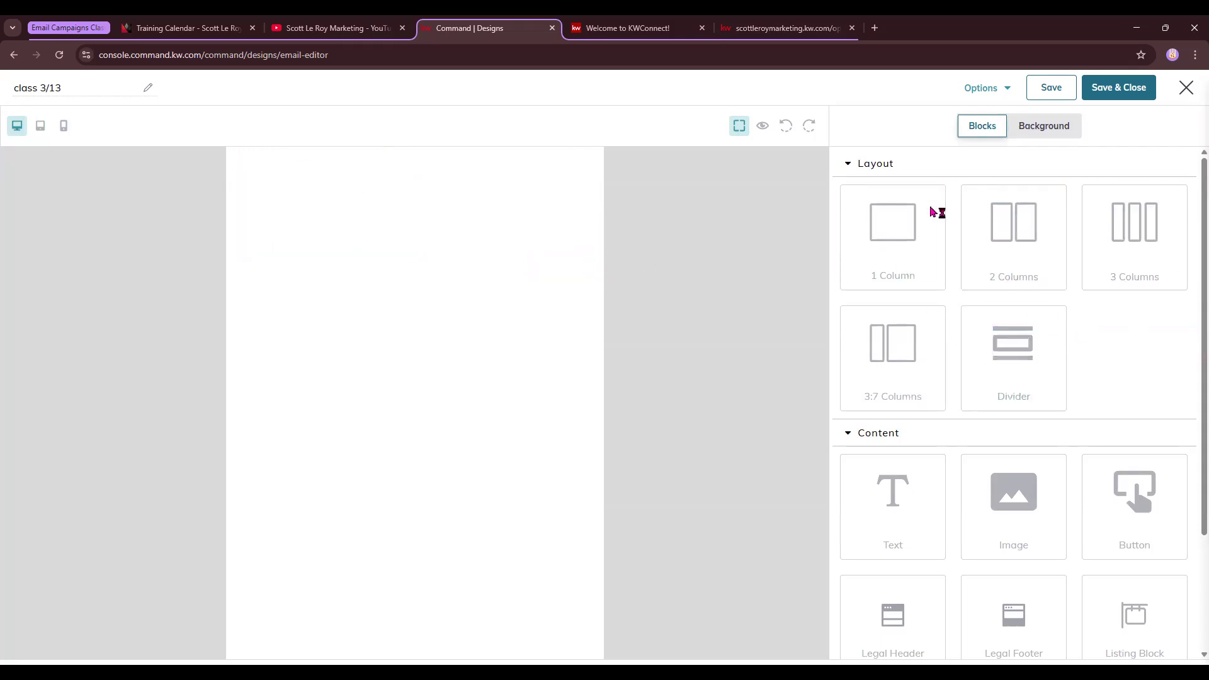
Add a Legal Header block at the top of the email and a Legal Footer beneath it
click(846, 164)
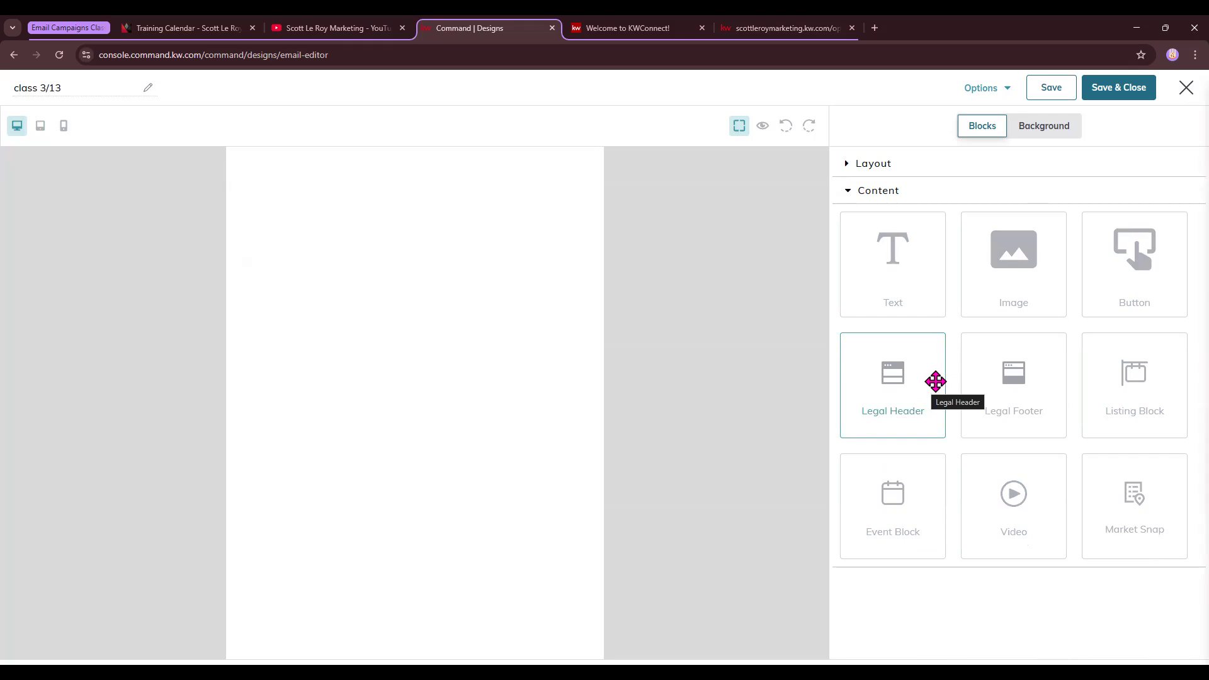
drag(936, 382, 537, 227)
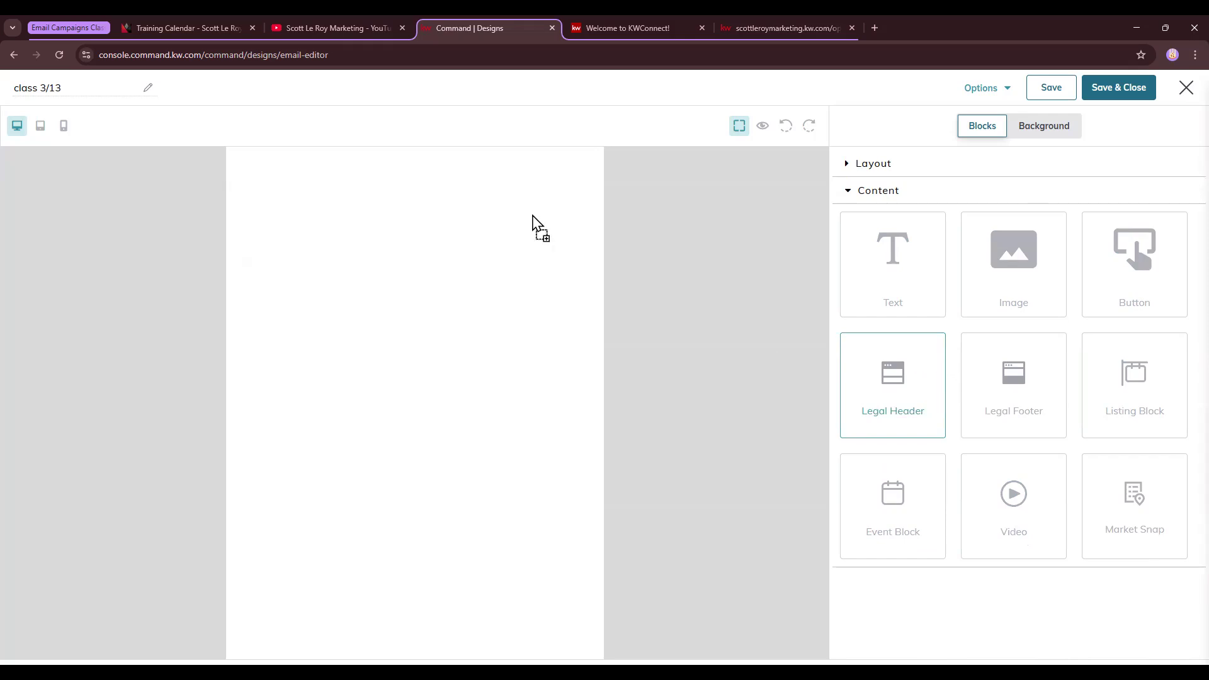
drag(1010, 403, 498, 559)
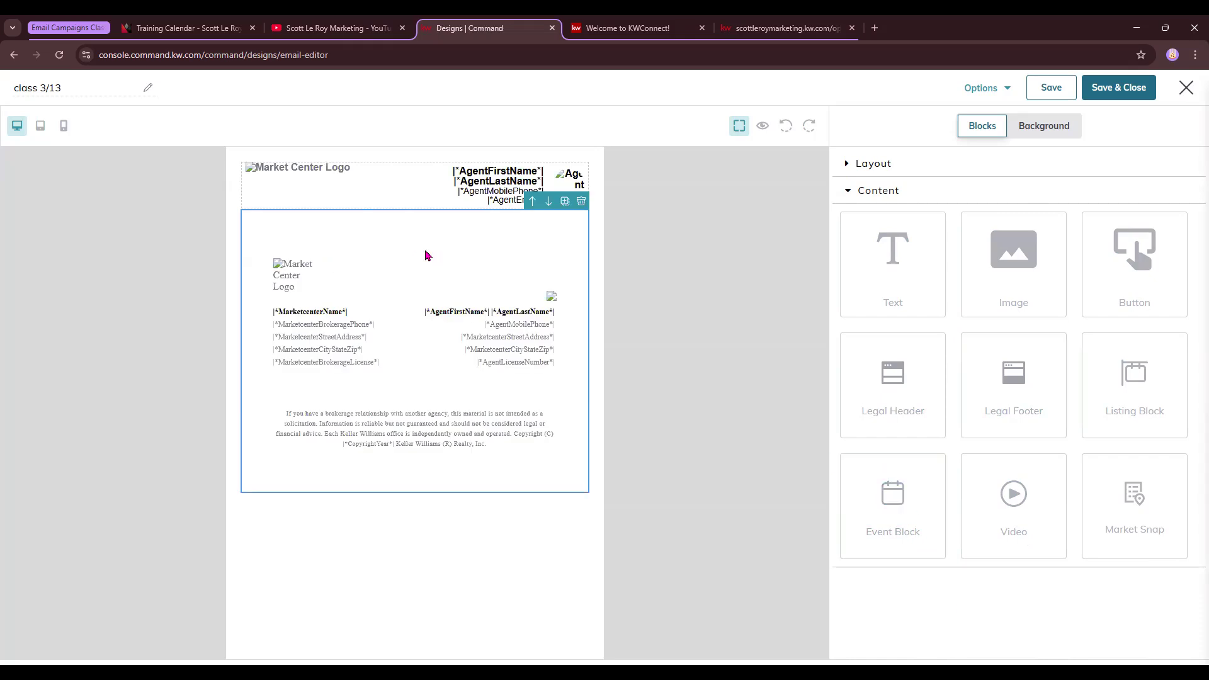
click(416, 187)
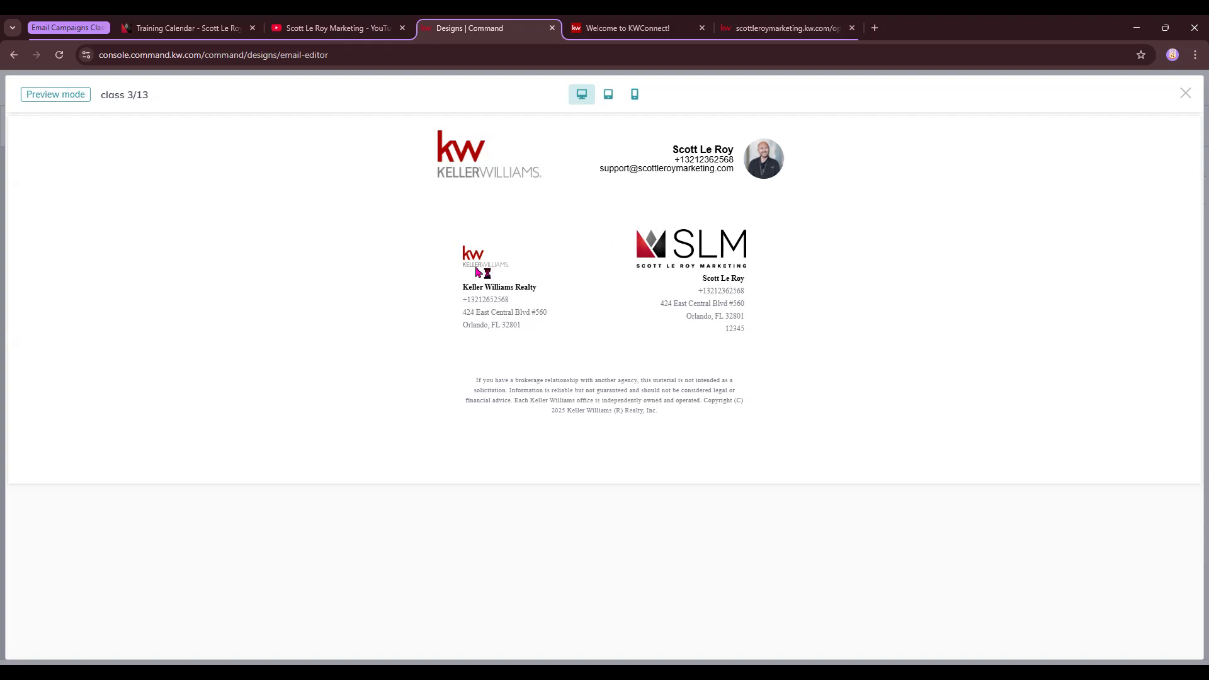
Preview the email at tablet and phone widths, then close the preview
click(608, 95)
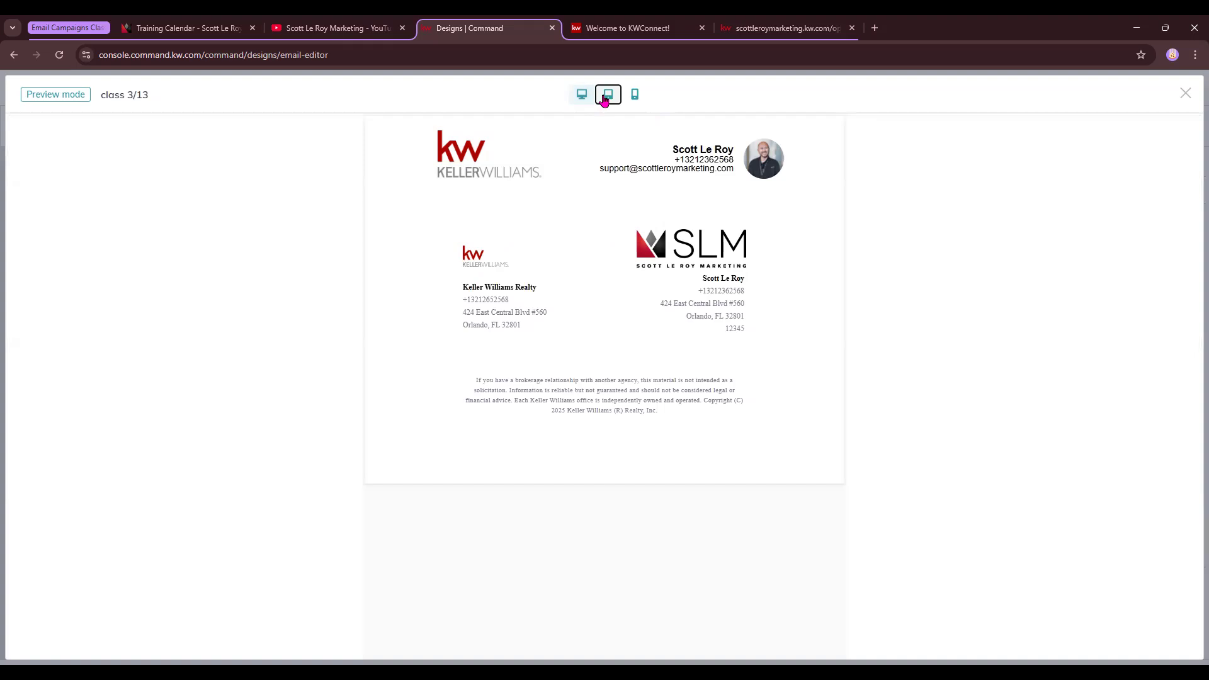
click(639, 98)
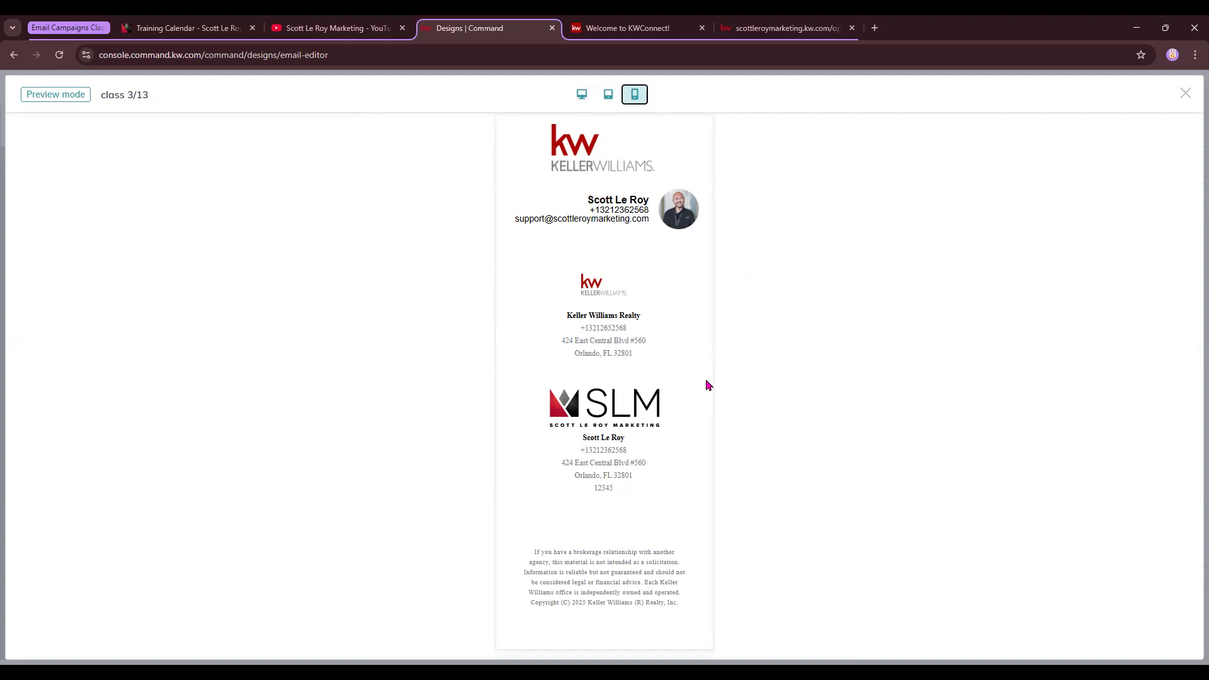
click(1186, 94)
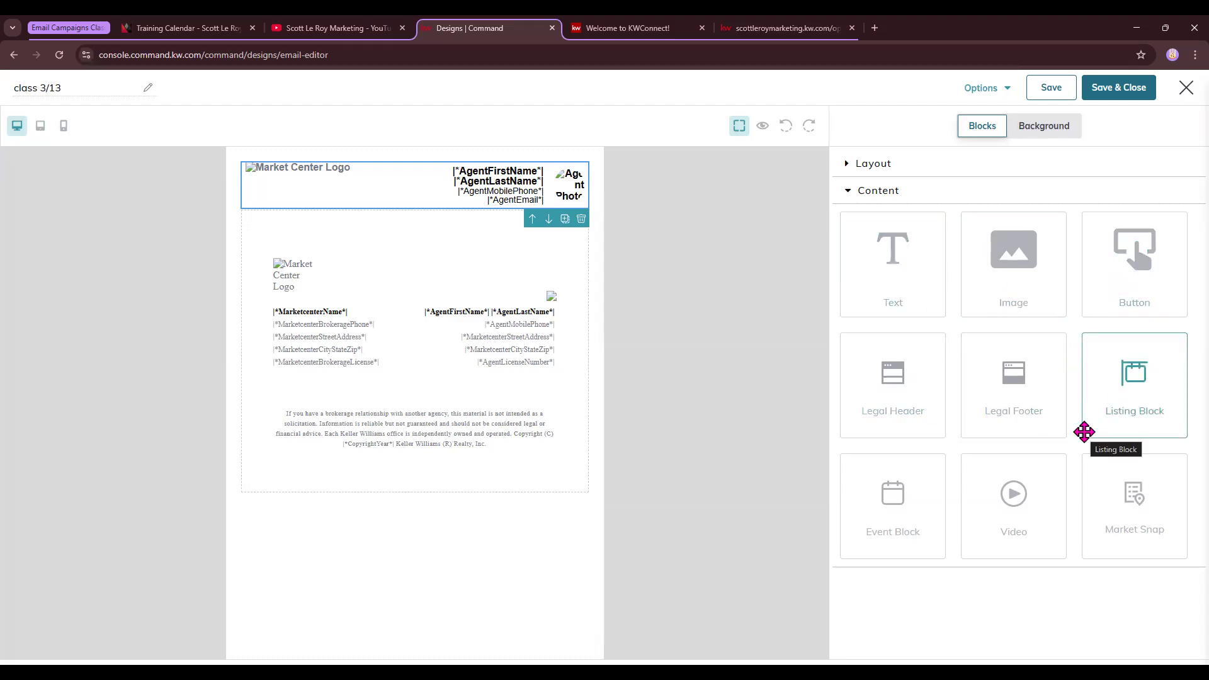
Add an image block below the header and upload the FEBRUARY NEWSLETTER screenshot into it
drag(896, 269, 433, 233)
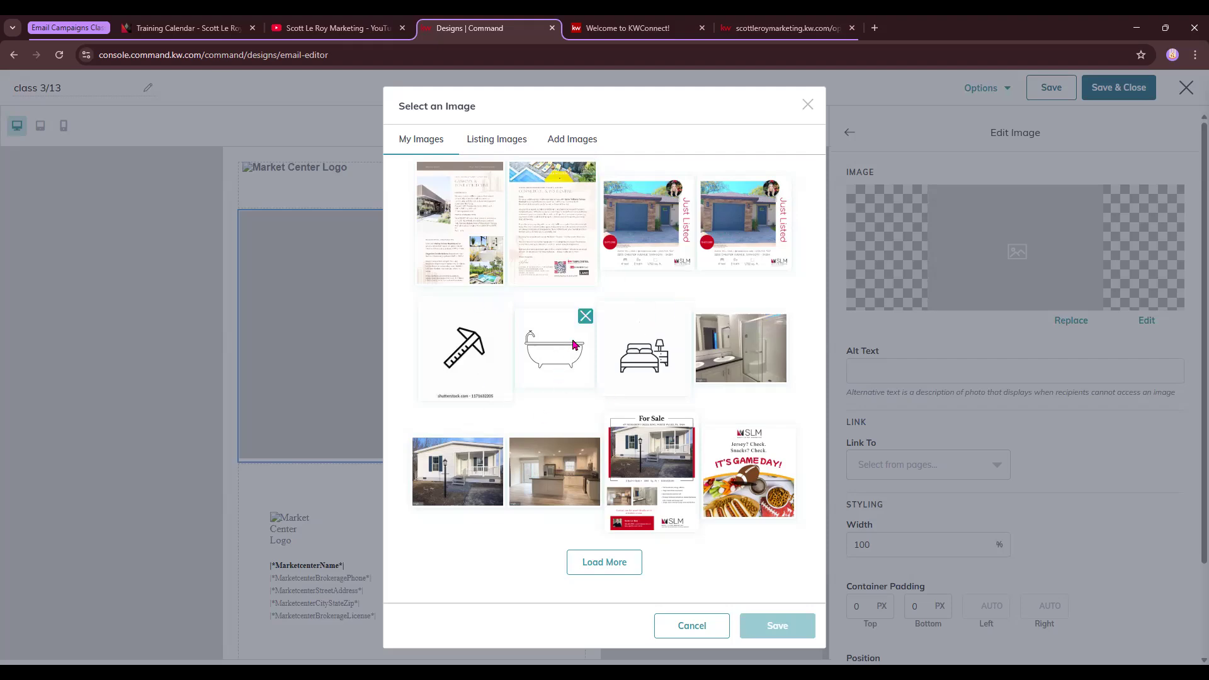
click(573, 140)
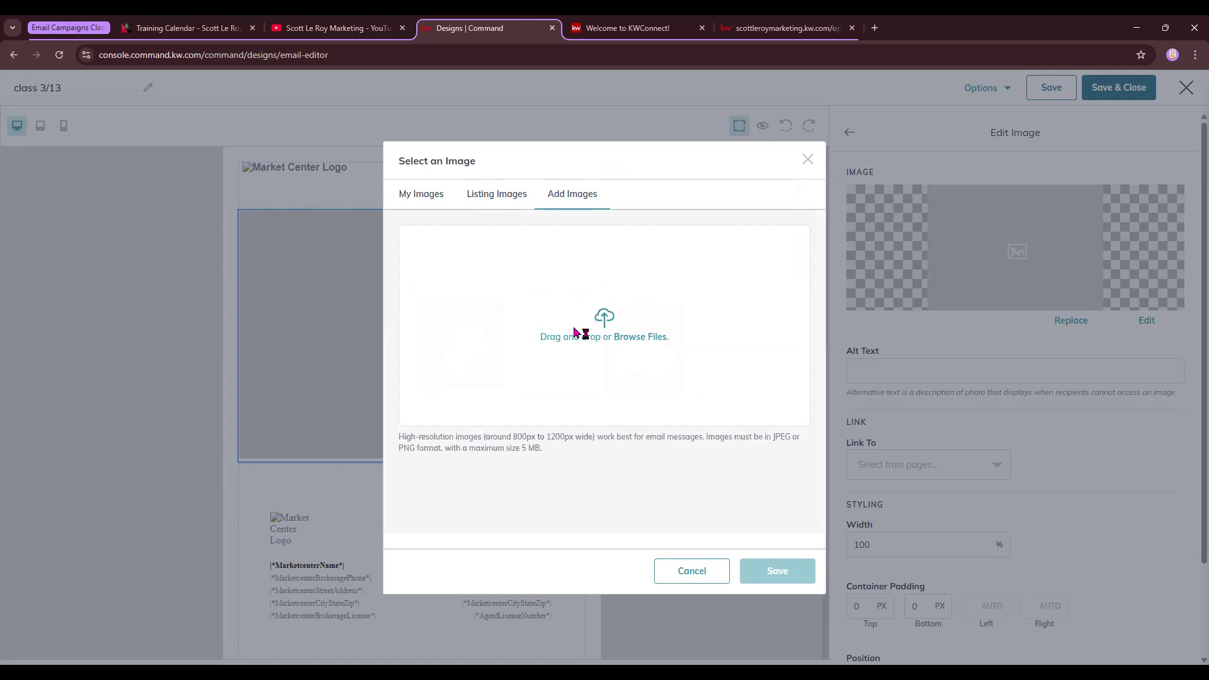
scroll(296, 156, down, 15)
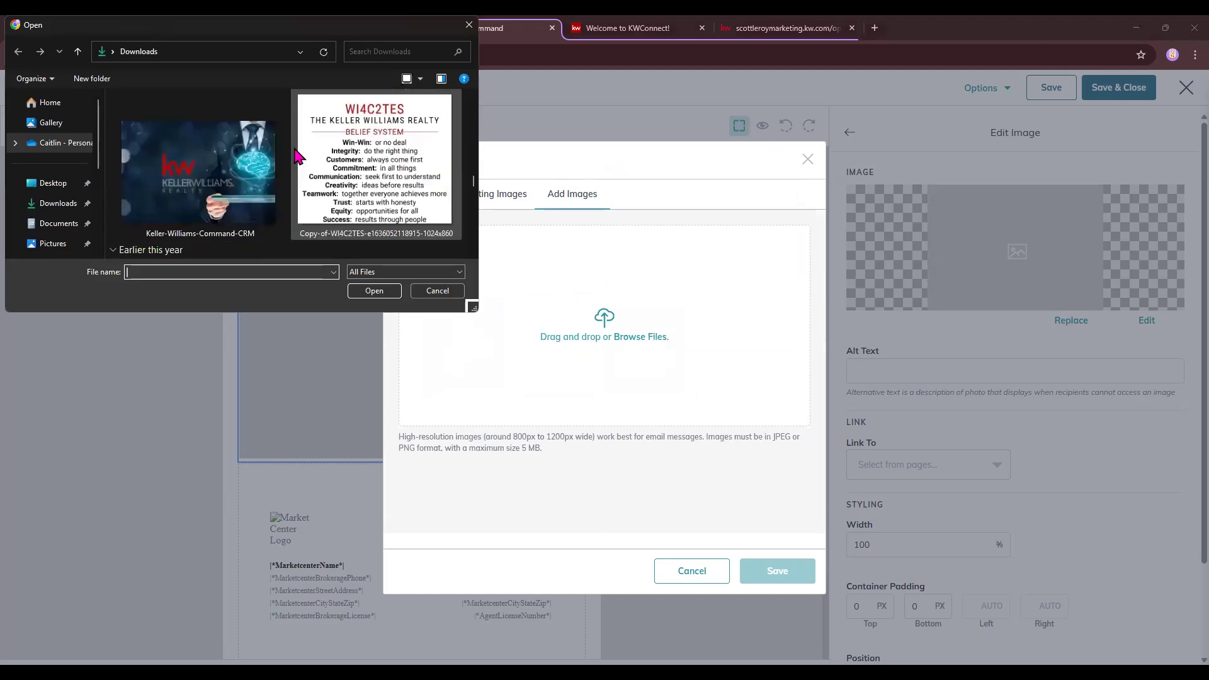
scroll(295, 156, up, 2)
click(376, 143)
double_click(375, 142)
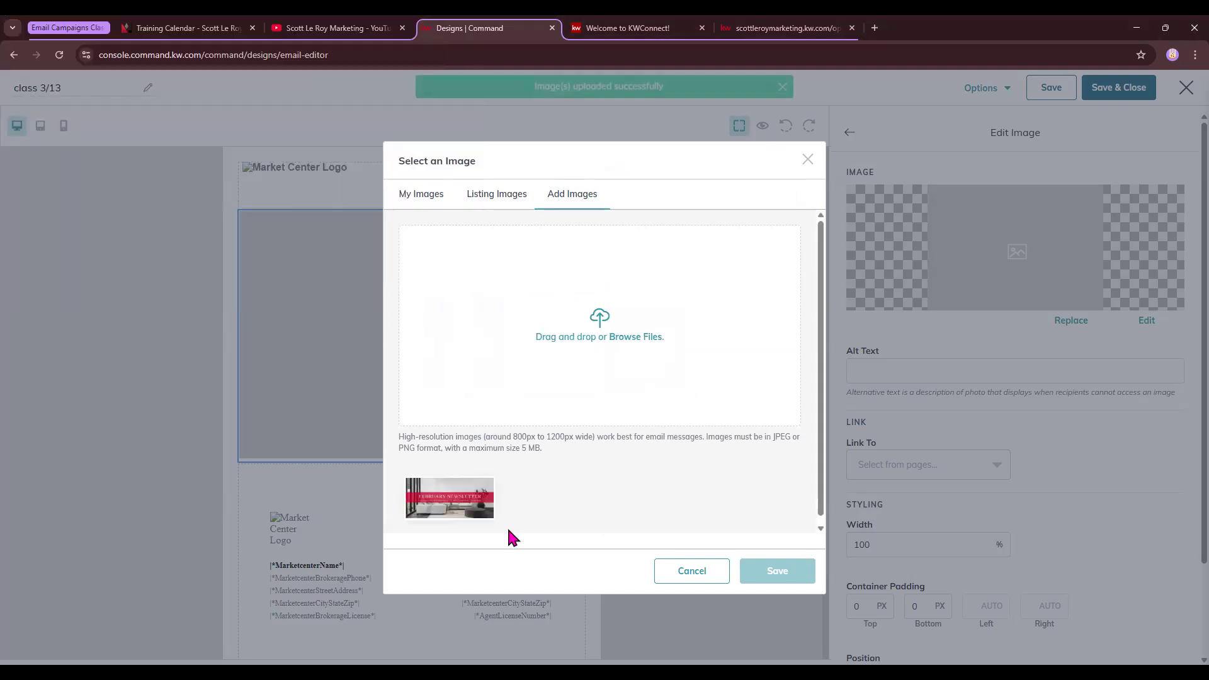
click(461, 504)
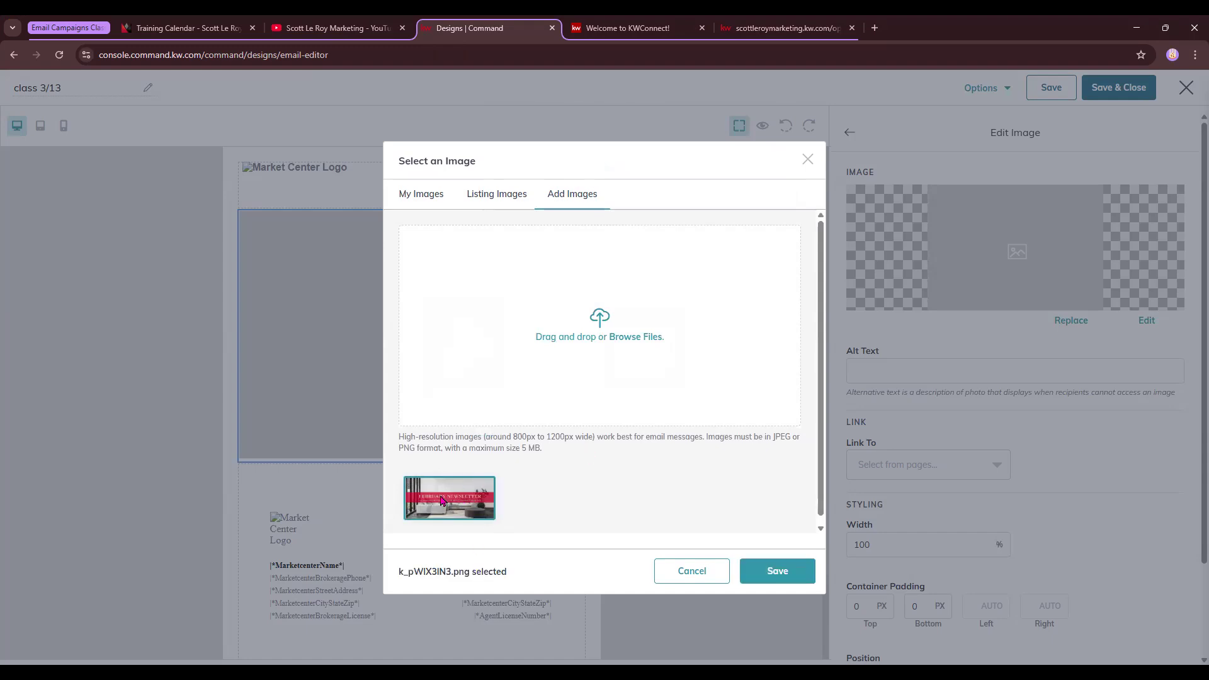
click(779, 572)
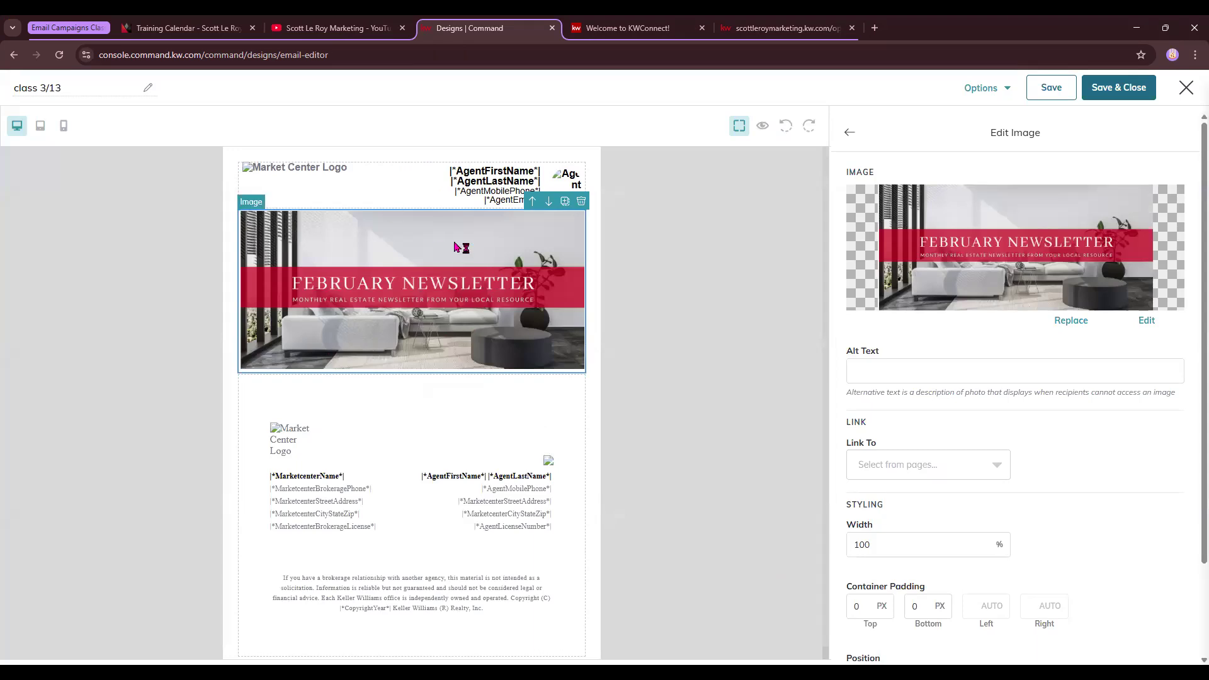
Link the banner image to the copied YouTube channel web address
click(944, 375)
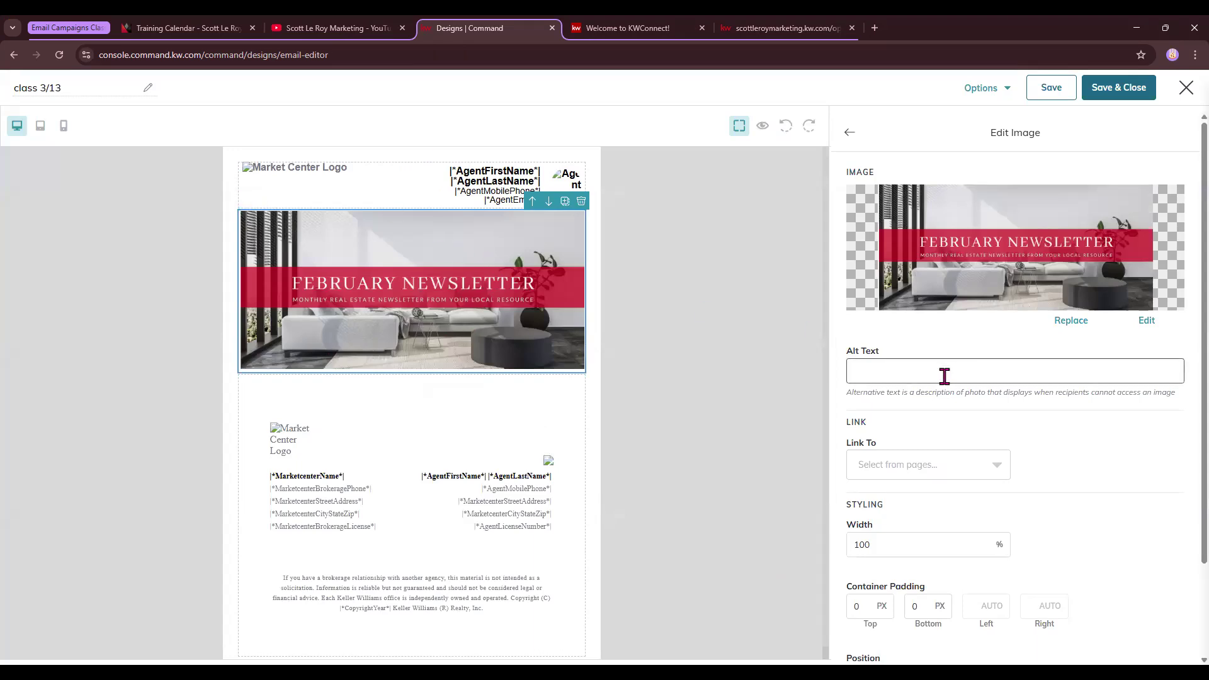
click(909, 466)
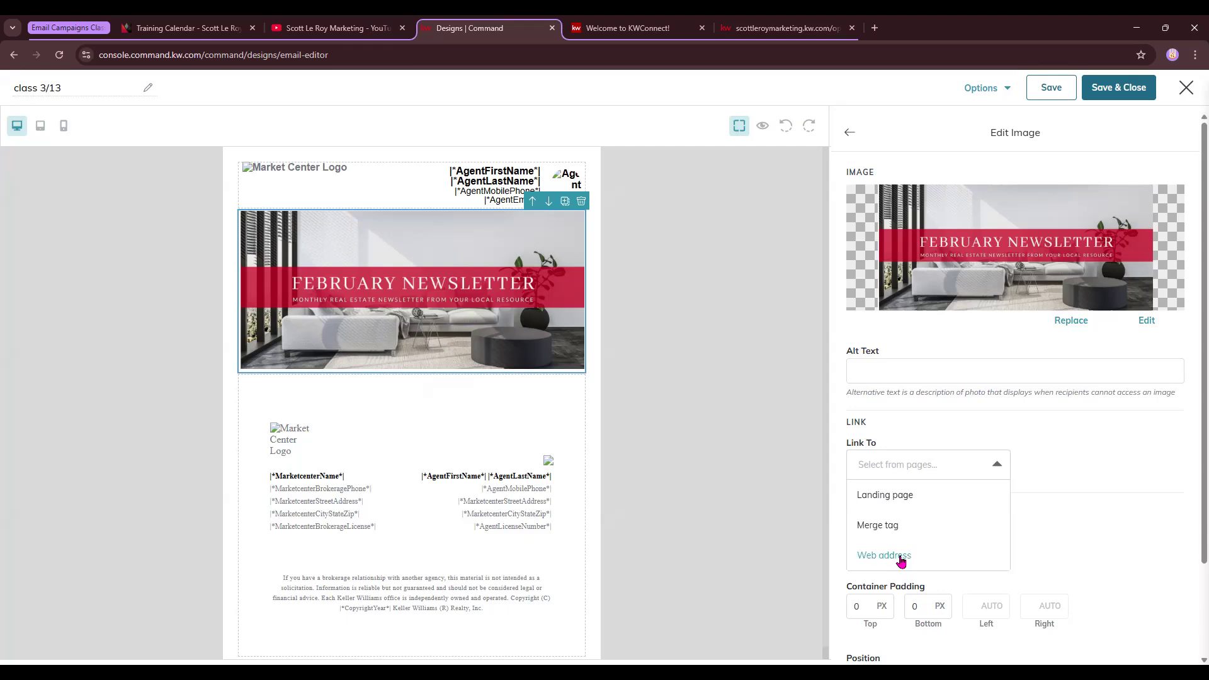
click(883, 555)
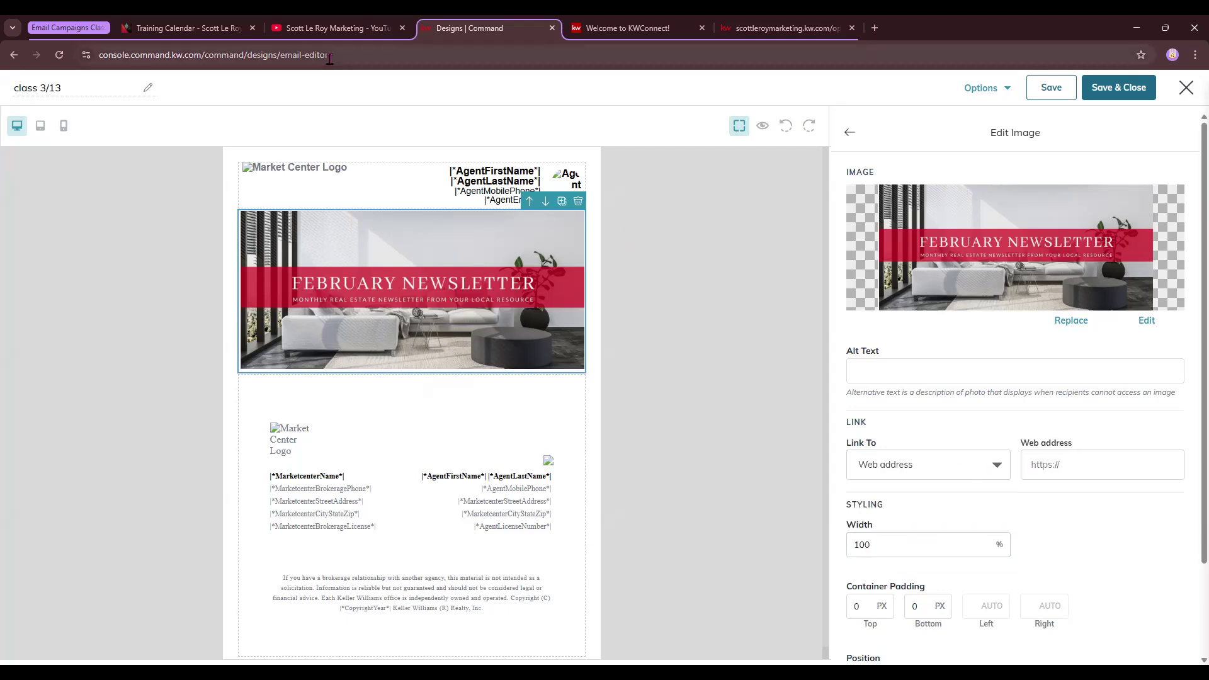
click(305, 28)
click(289, 55)
click(478, 27)
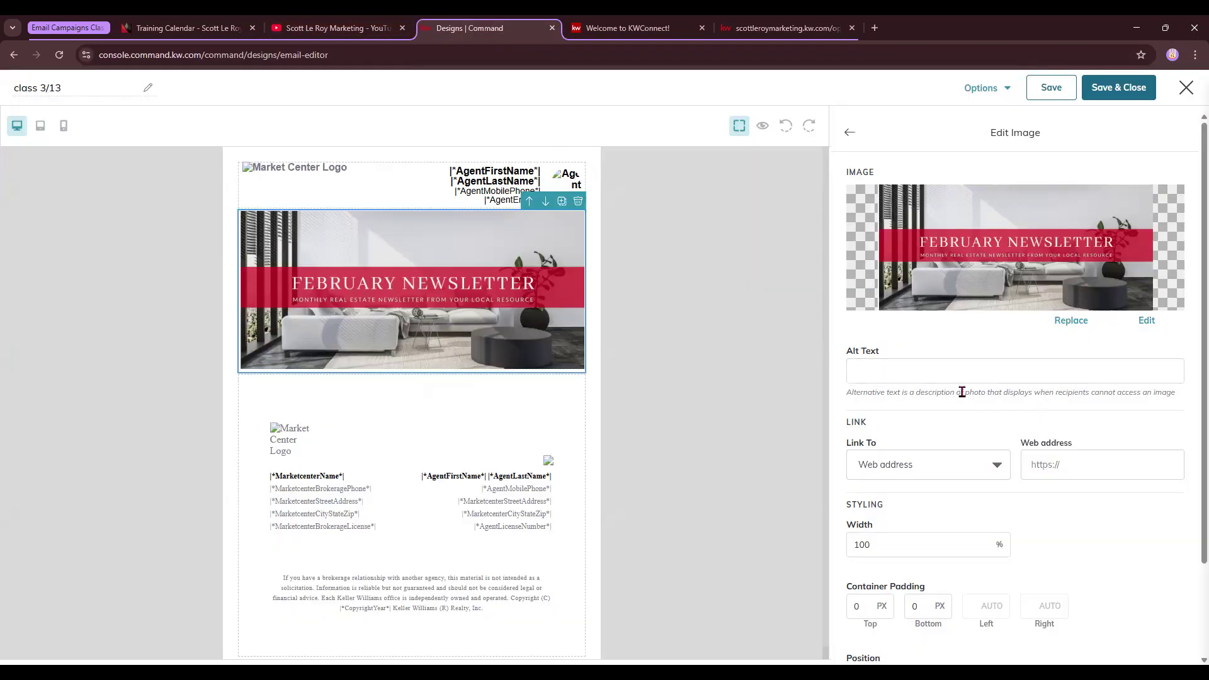
click(1070, 467)
key(ctrl+v)
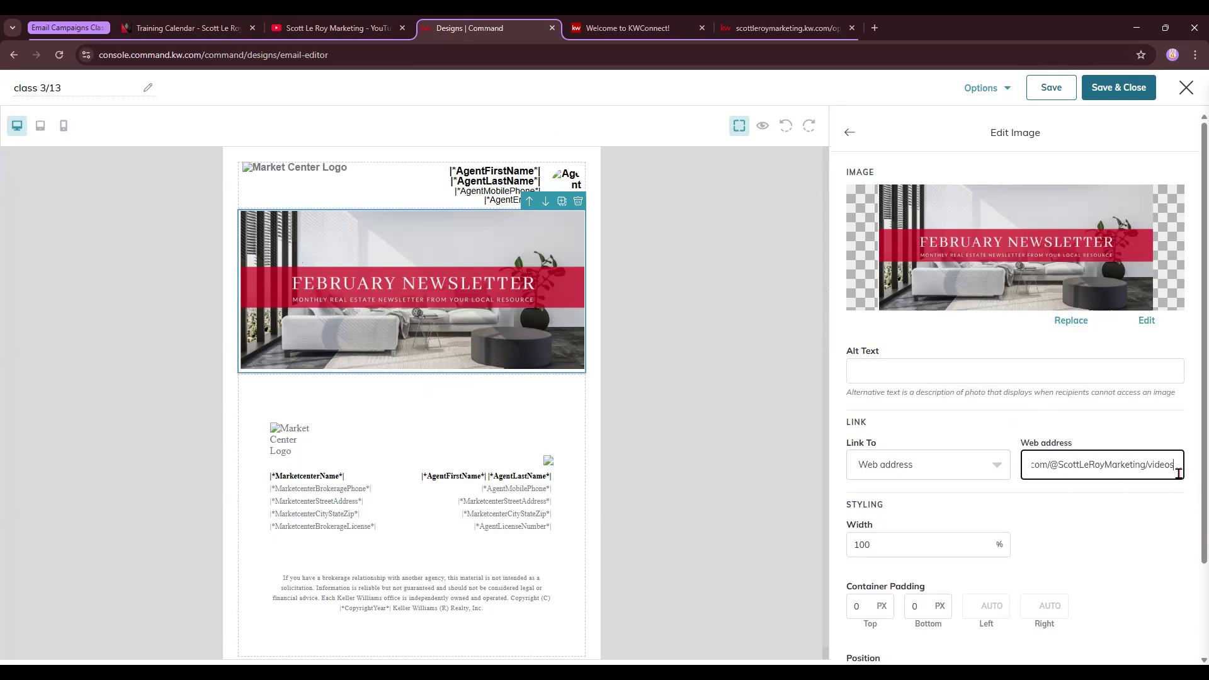
Change the banner's width to 5 and enter 50 for its padding and border radius
scroll(1079, 532, down, 2)
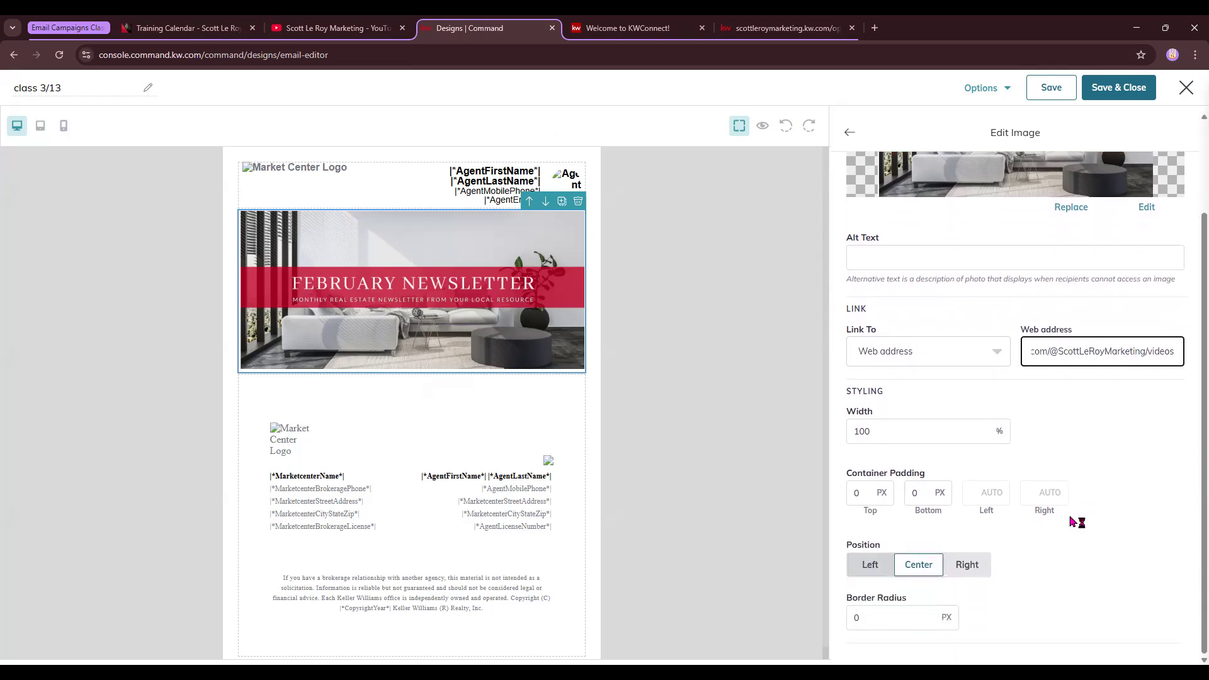
double_click(876, 431)
text(5)
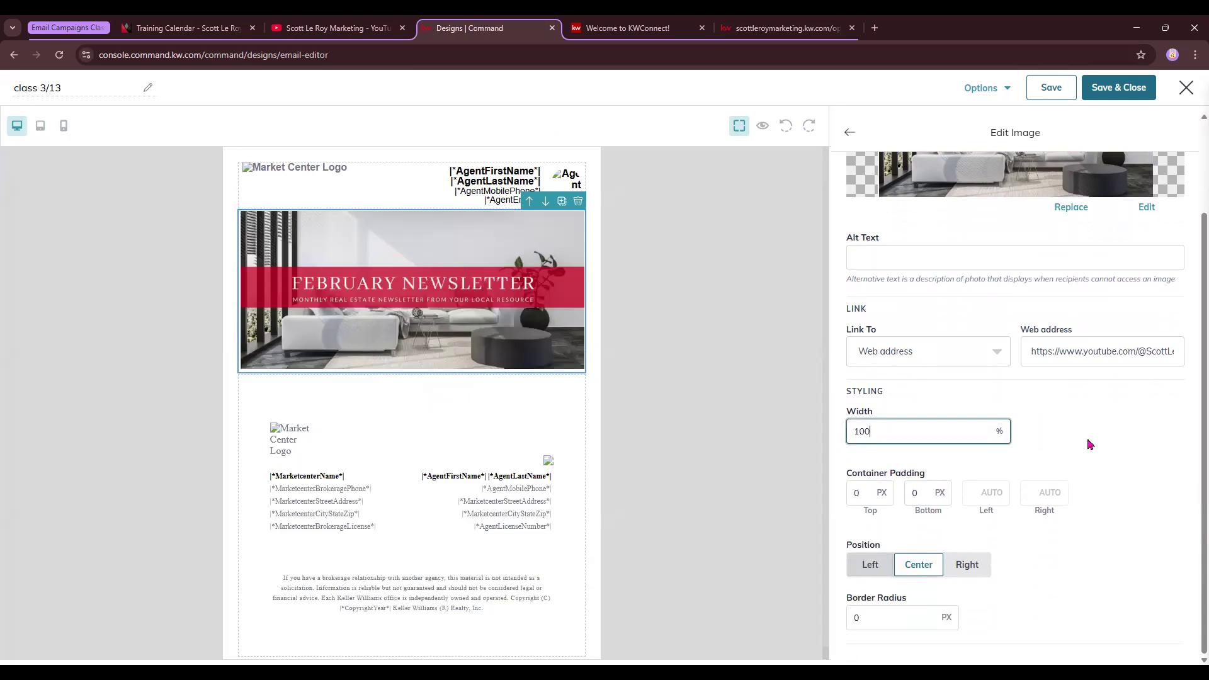
click(850, 491)
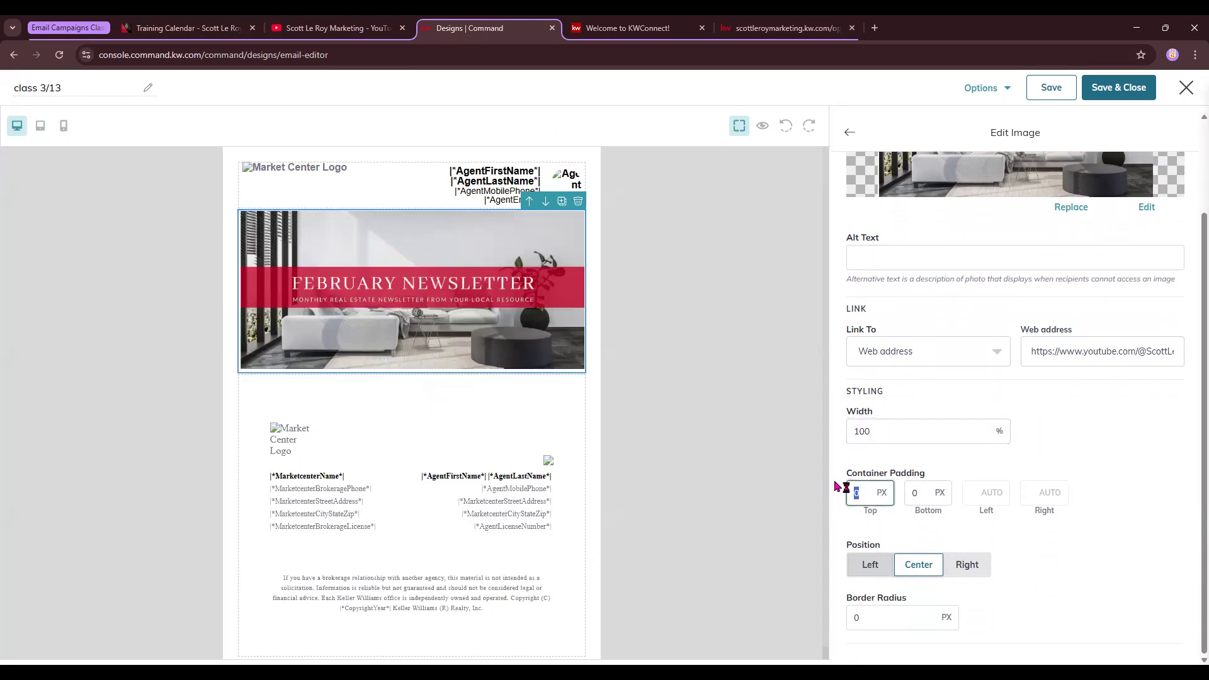
click(913, 495)
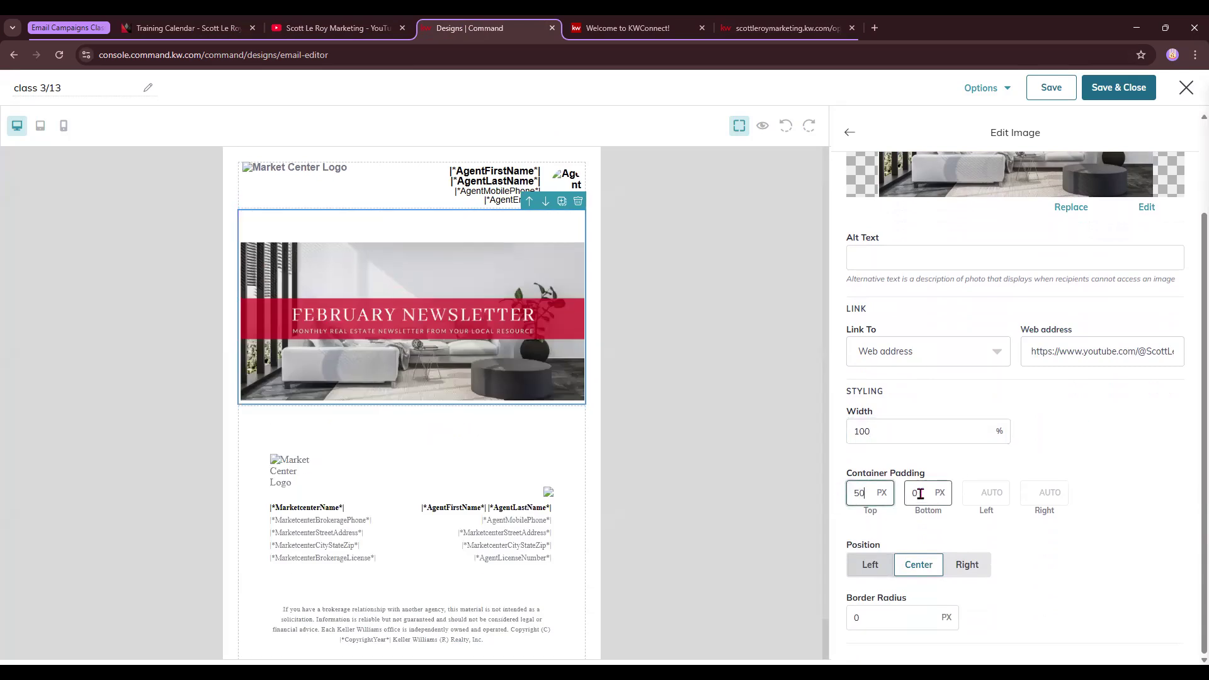
text(50)
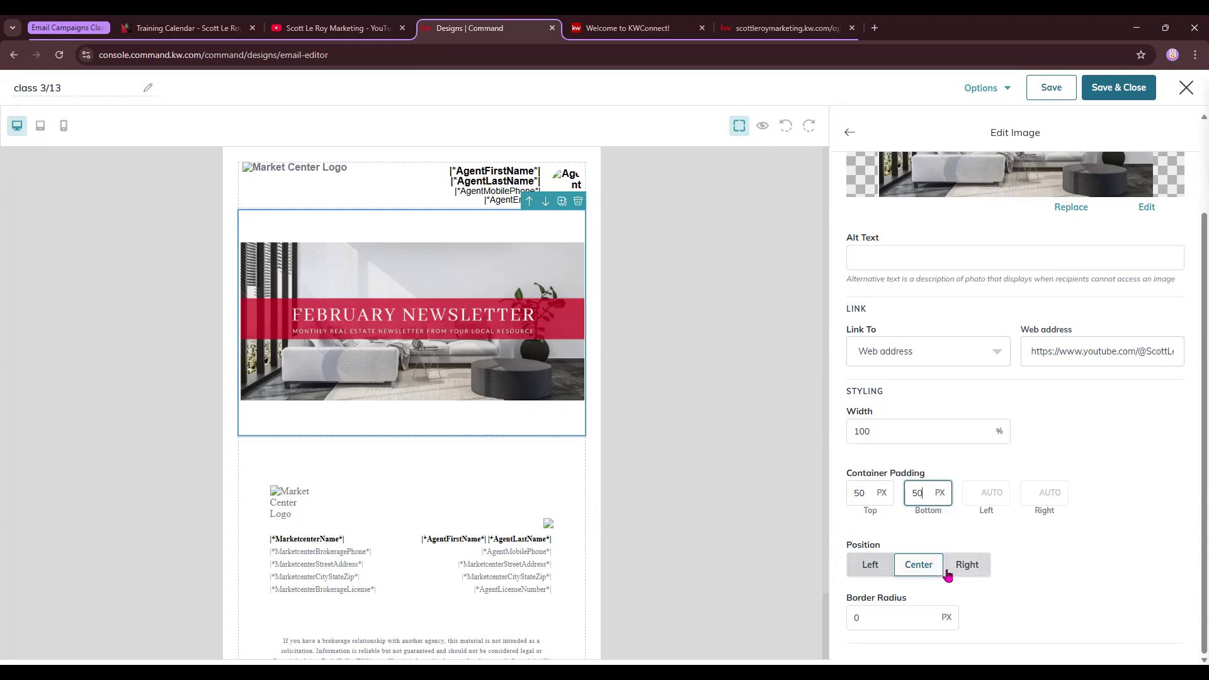
double_click(877, 617)
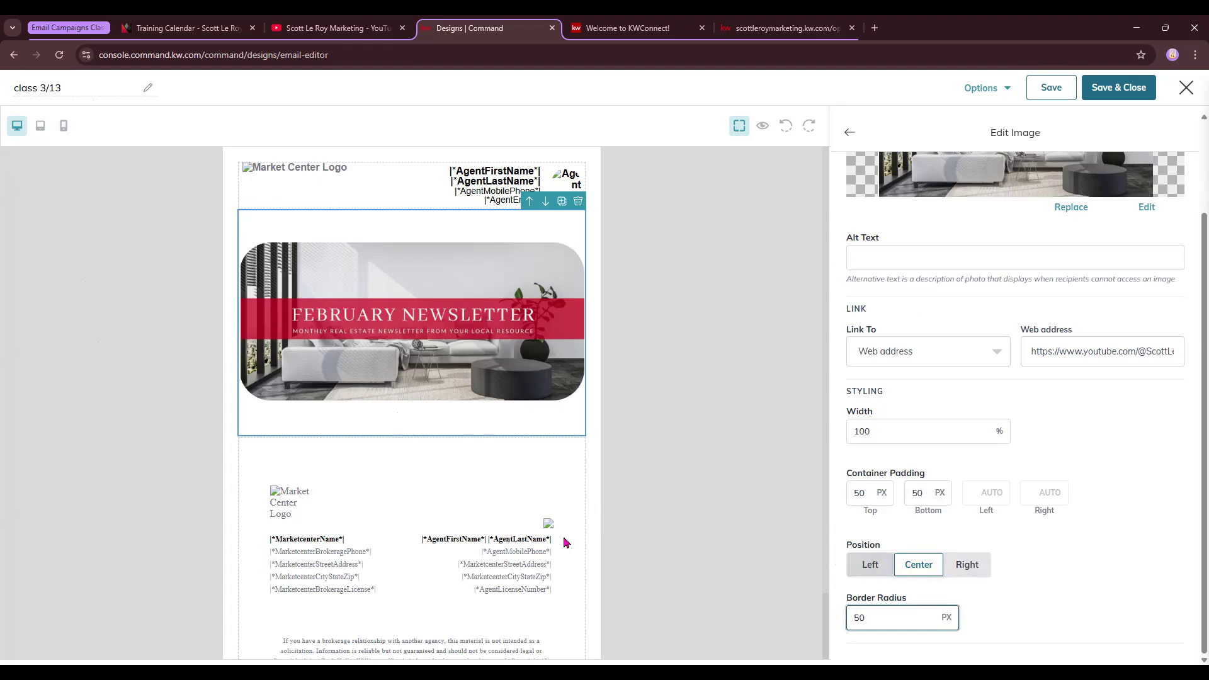
scroll(1110, 616, up, 1)
scroll(1110, 615, down, 1)
Clear the banner's top and bottom padding fields
click(854, 607)
key(BackSpace)
key(BackSpace)
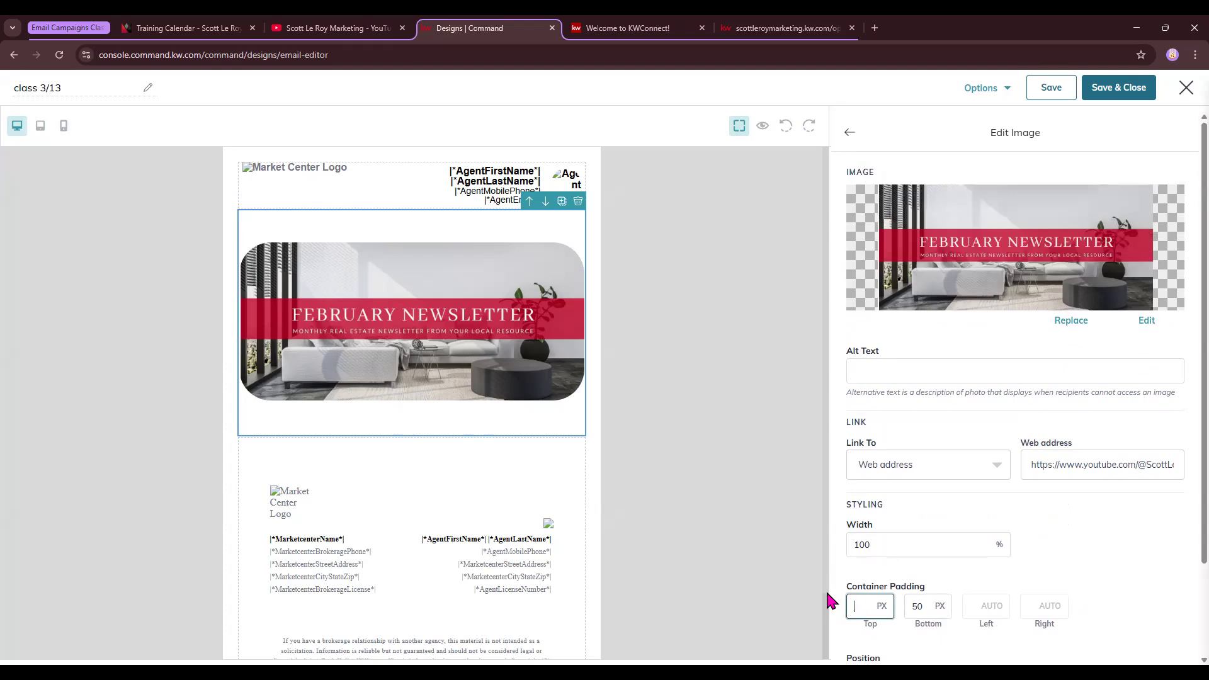
click(913, 606)
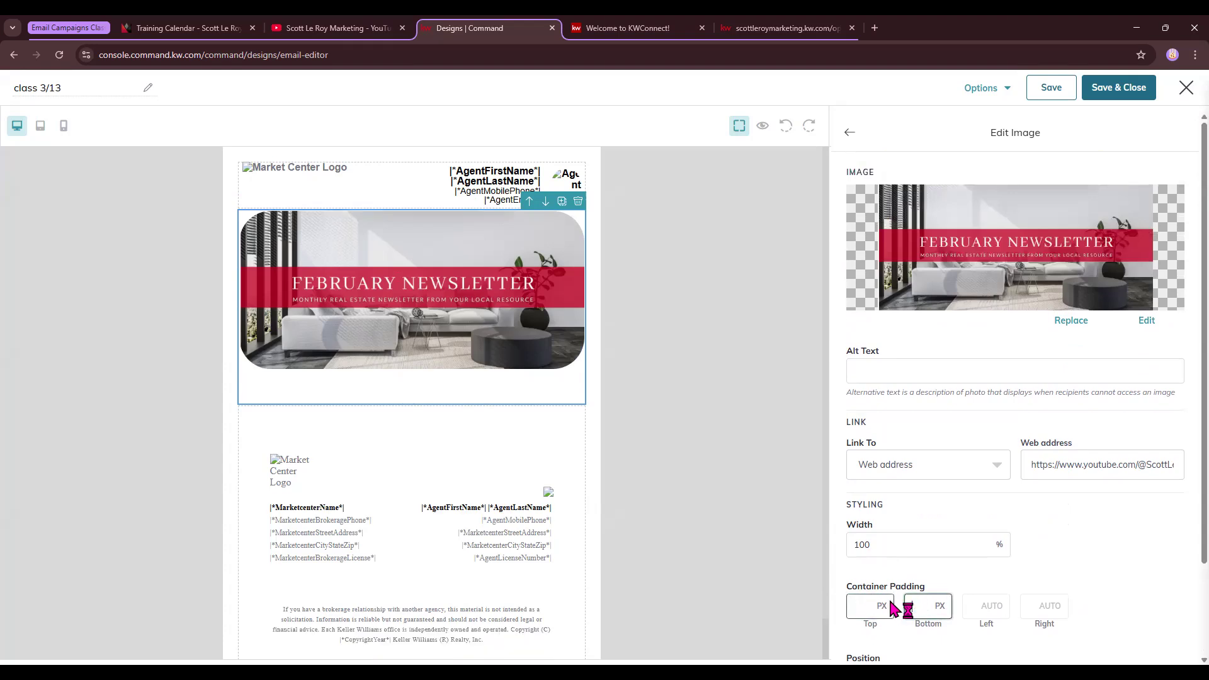
key(BackSpace)
key(BackSpace)
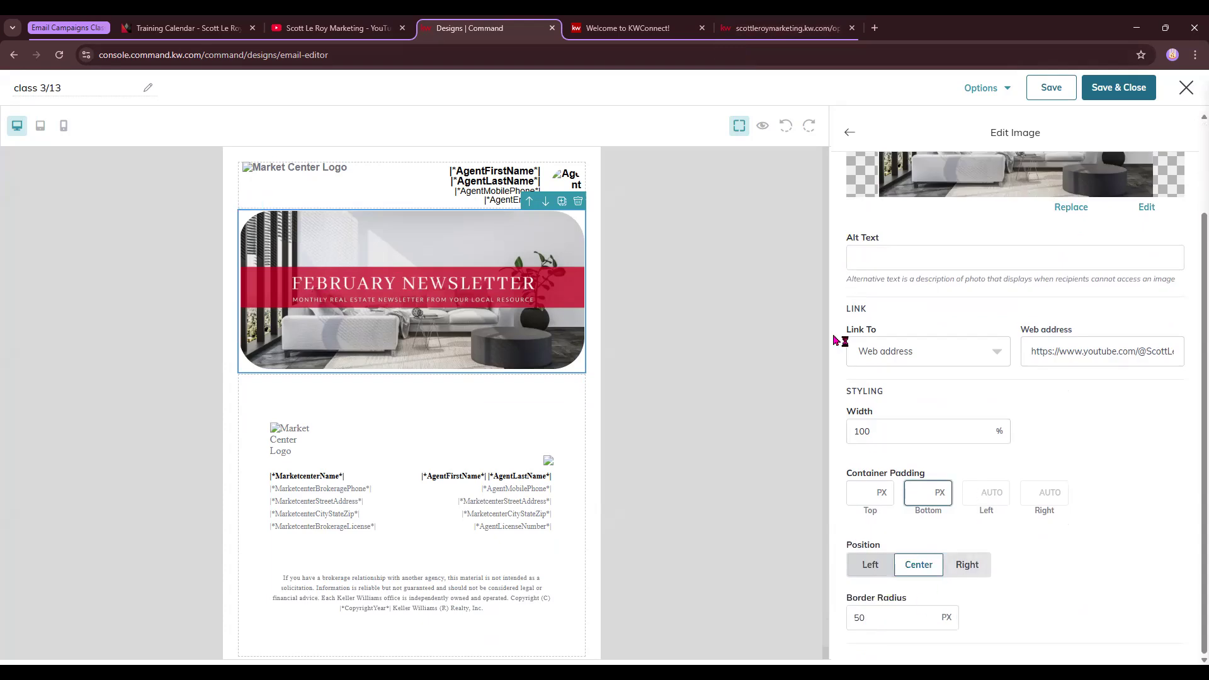
scroll(1012, 335, up, 2)
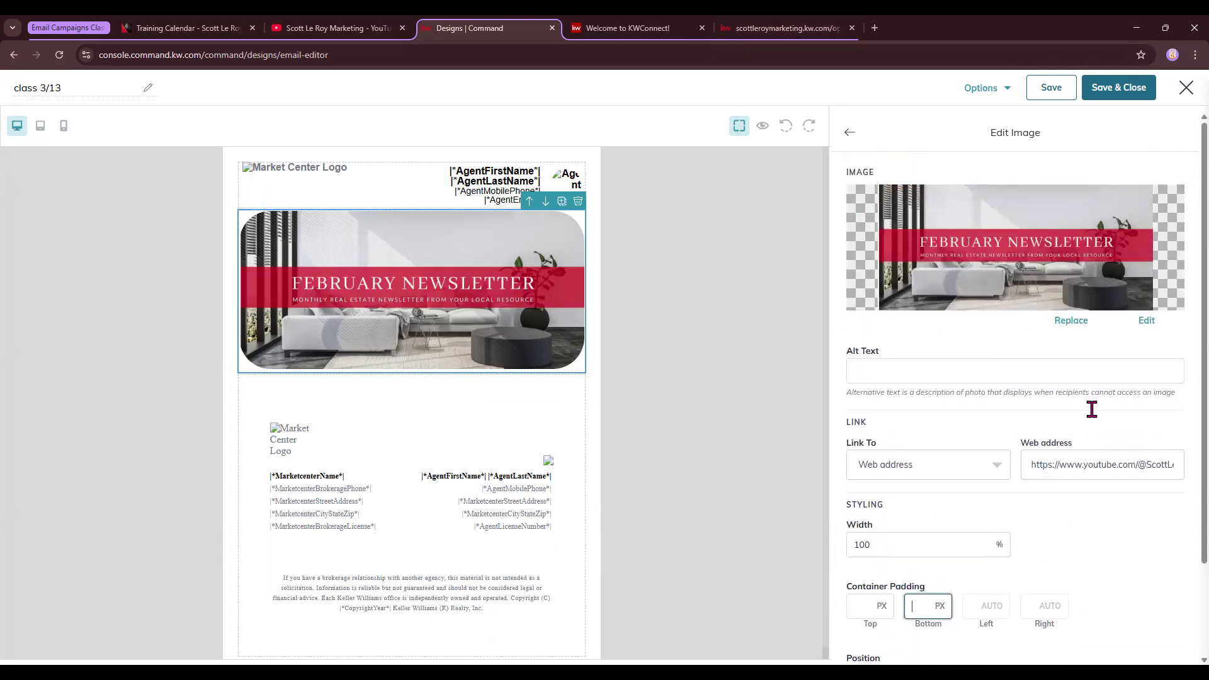
click(851, 135)
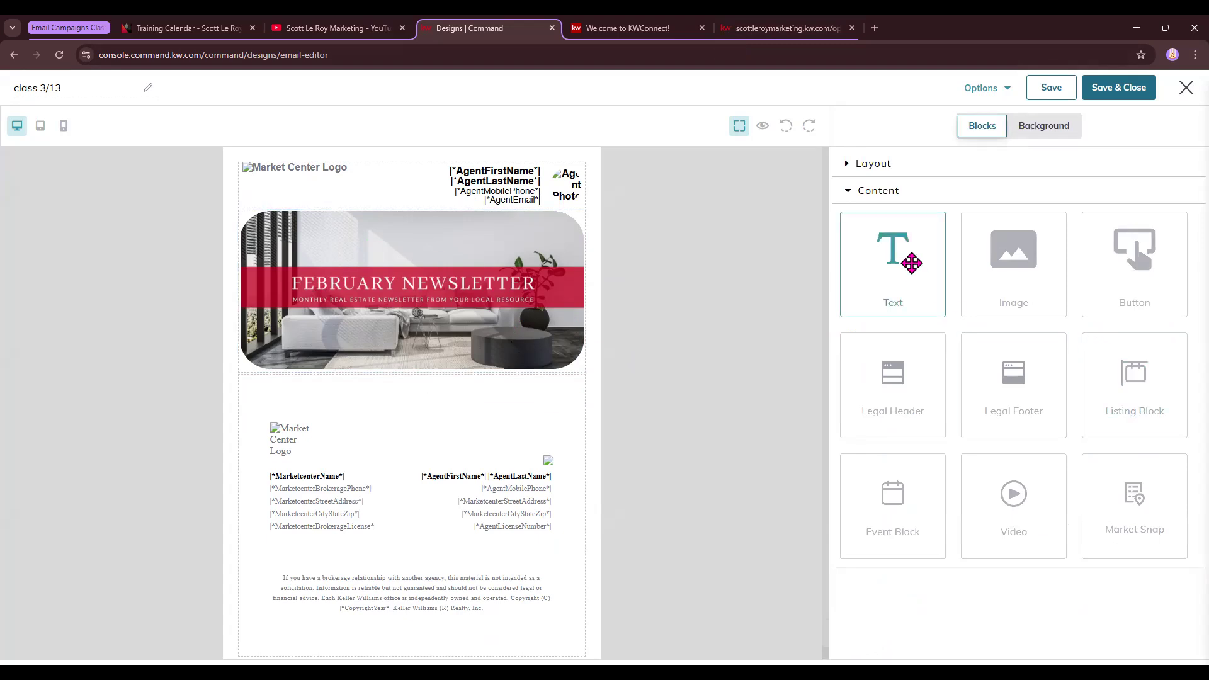
Add a text block below the banner reading 'Hello |*ContactFirstName*|'
drag(911, 263, 560, 392)
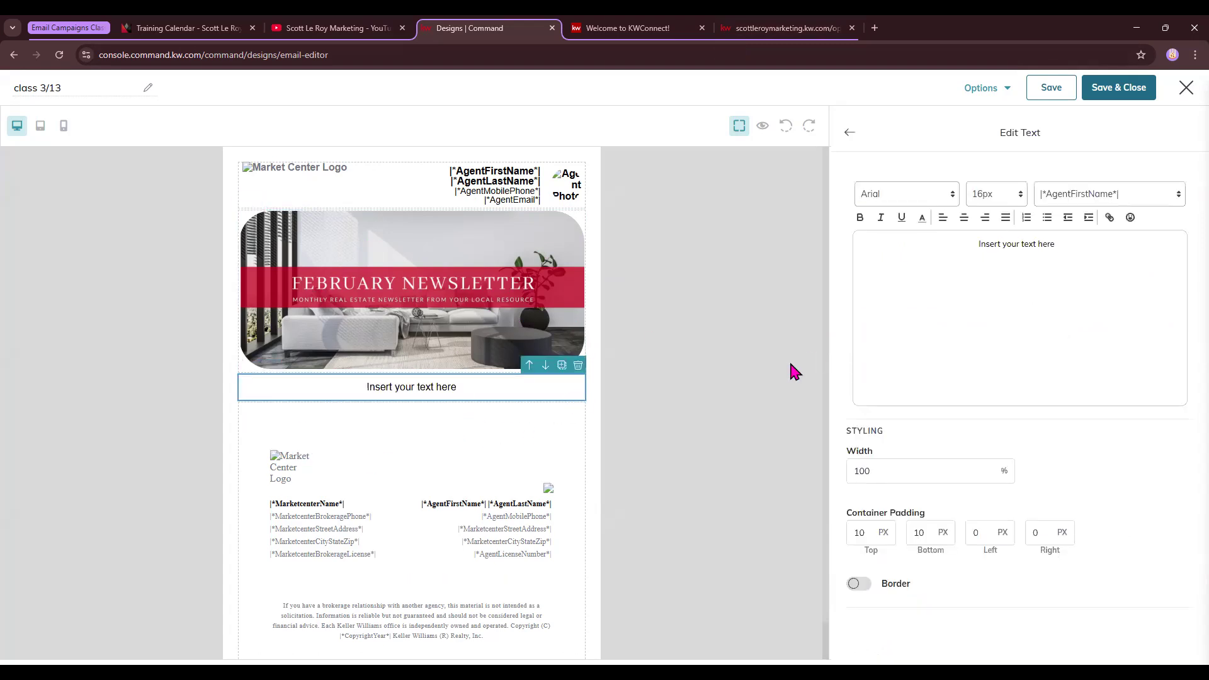
drag(1097, 241, 927, 237)
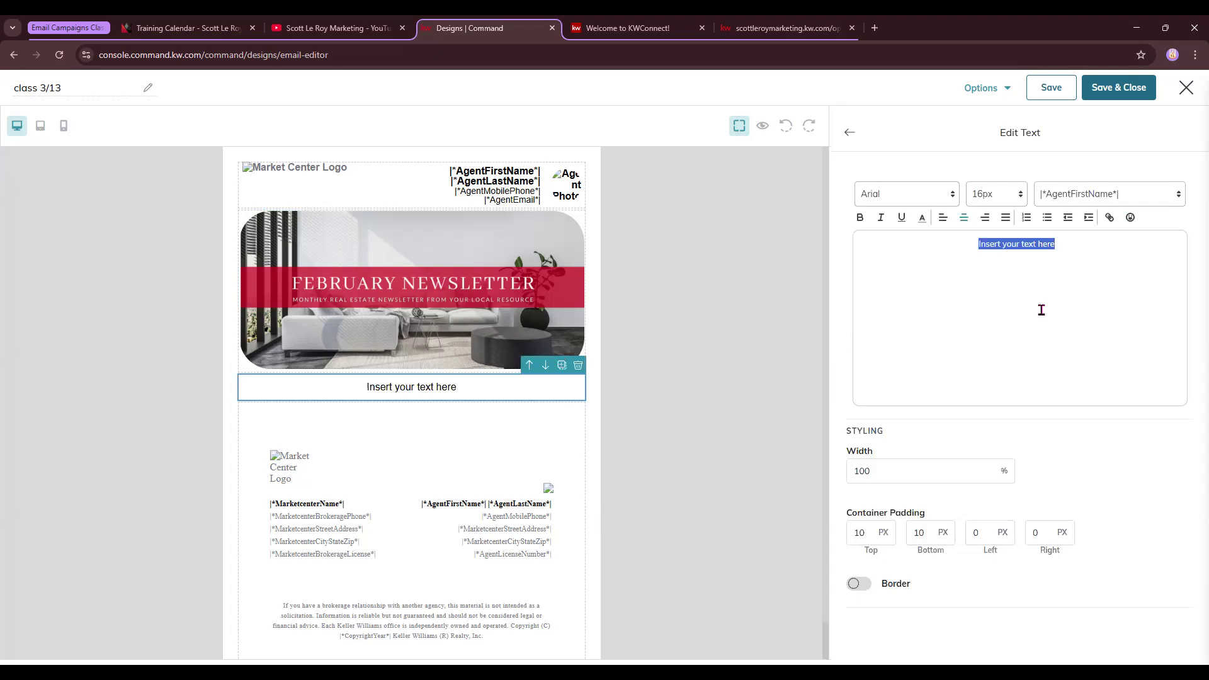
text(Hello)
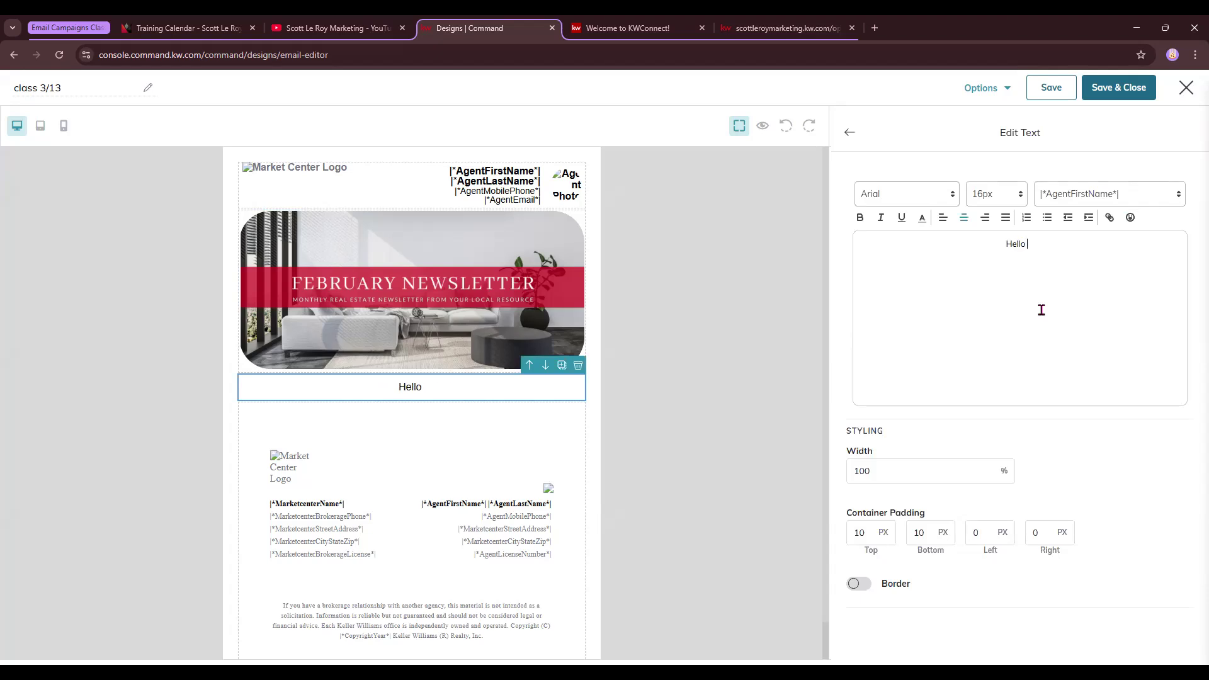
click(1122, 199)
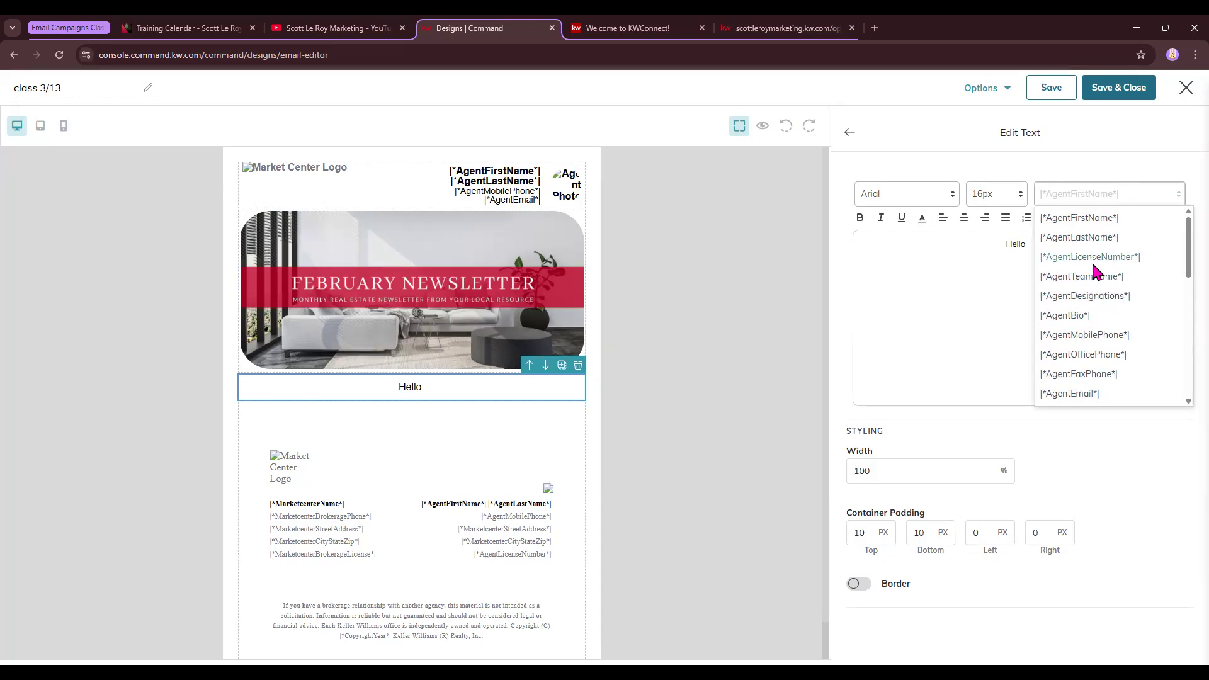
scroll(1094, 272, down, 1)
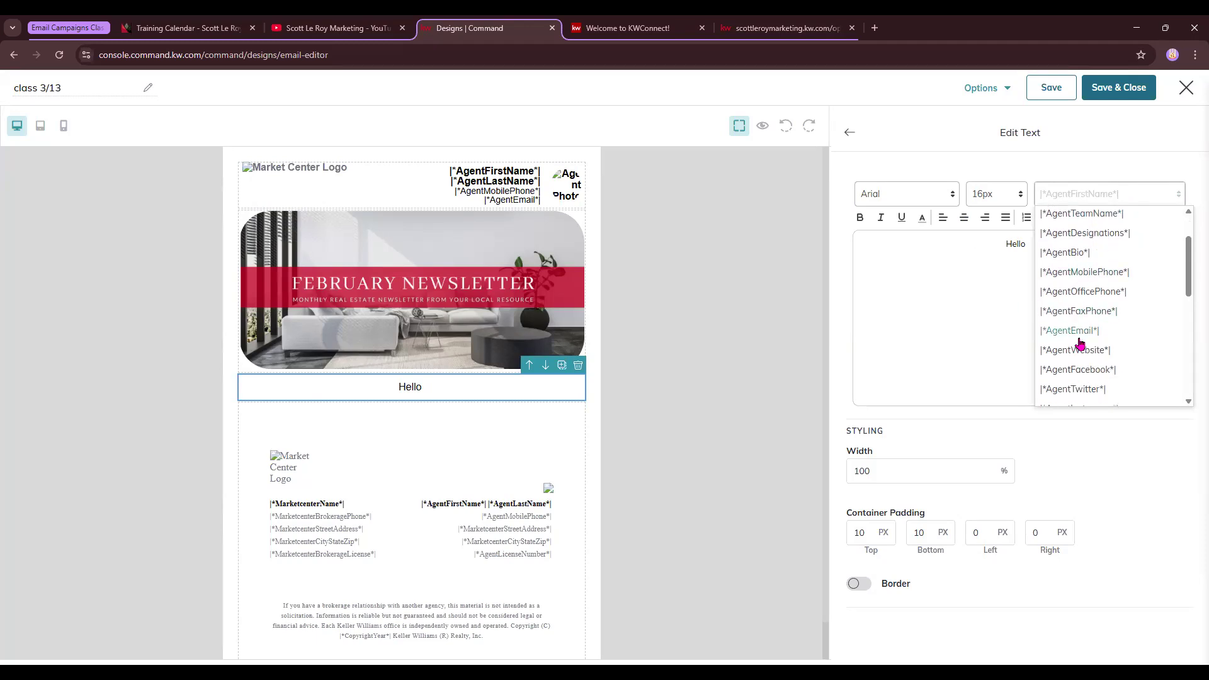
scroll(1079, 343, down, 3)
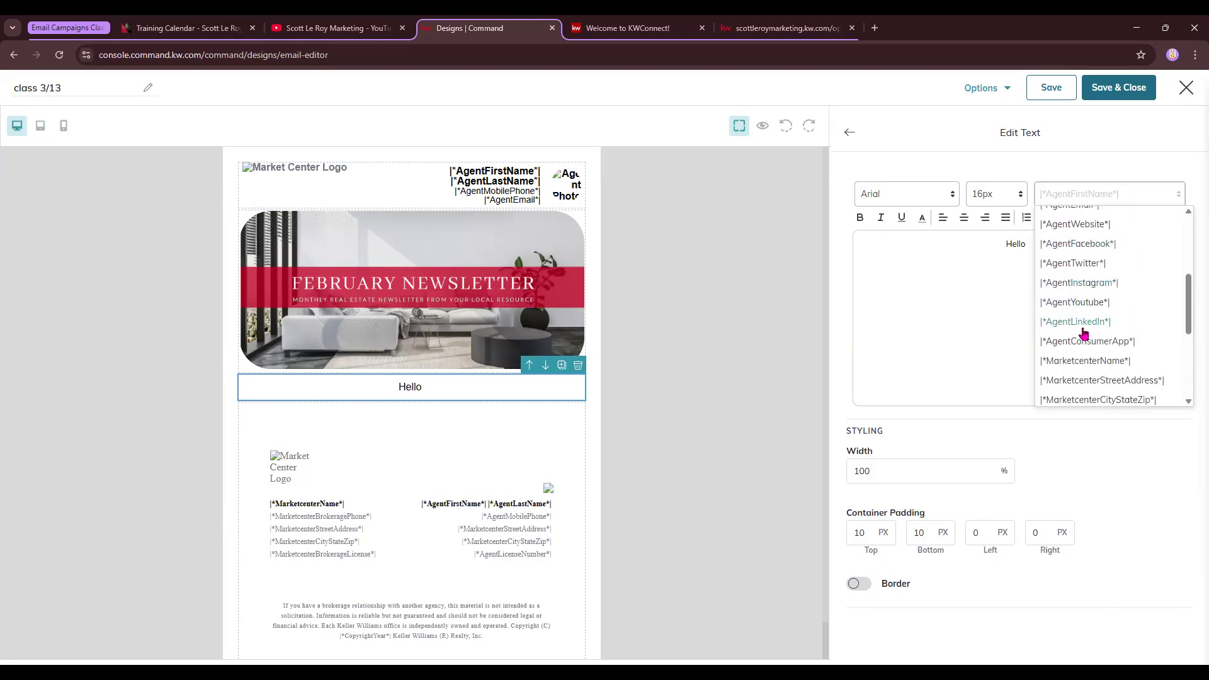
scroll(1090, 321, down, 2)
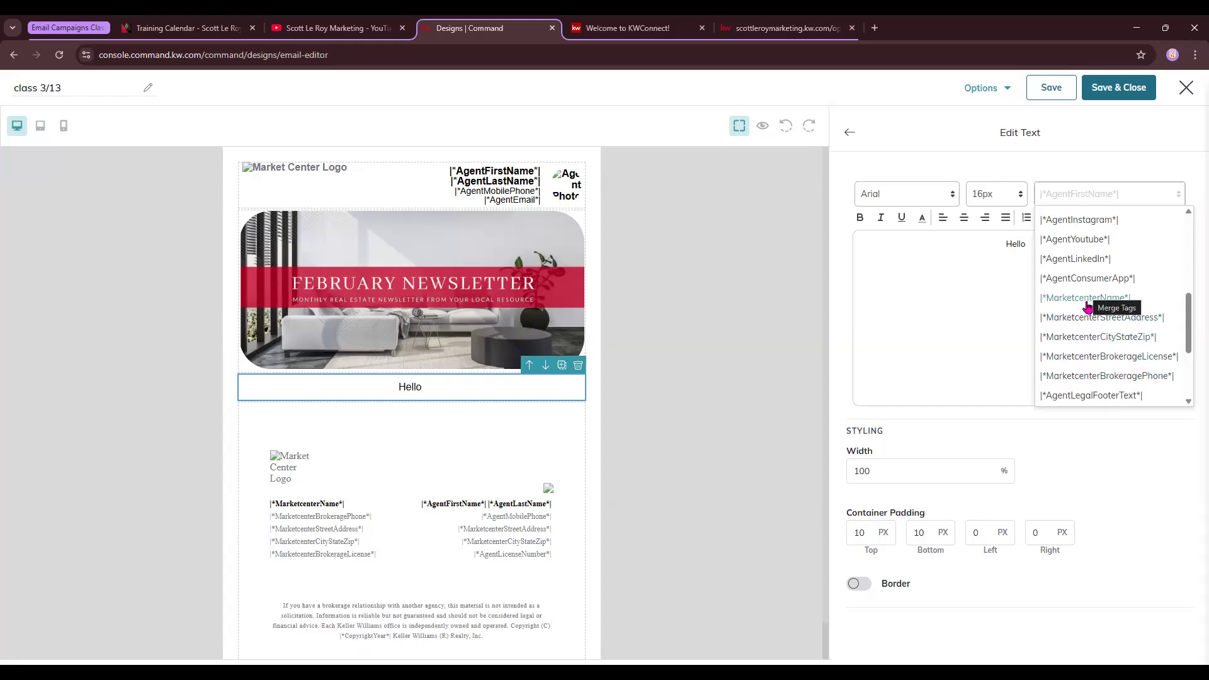
scroll(1088, 306, down, 1)
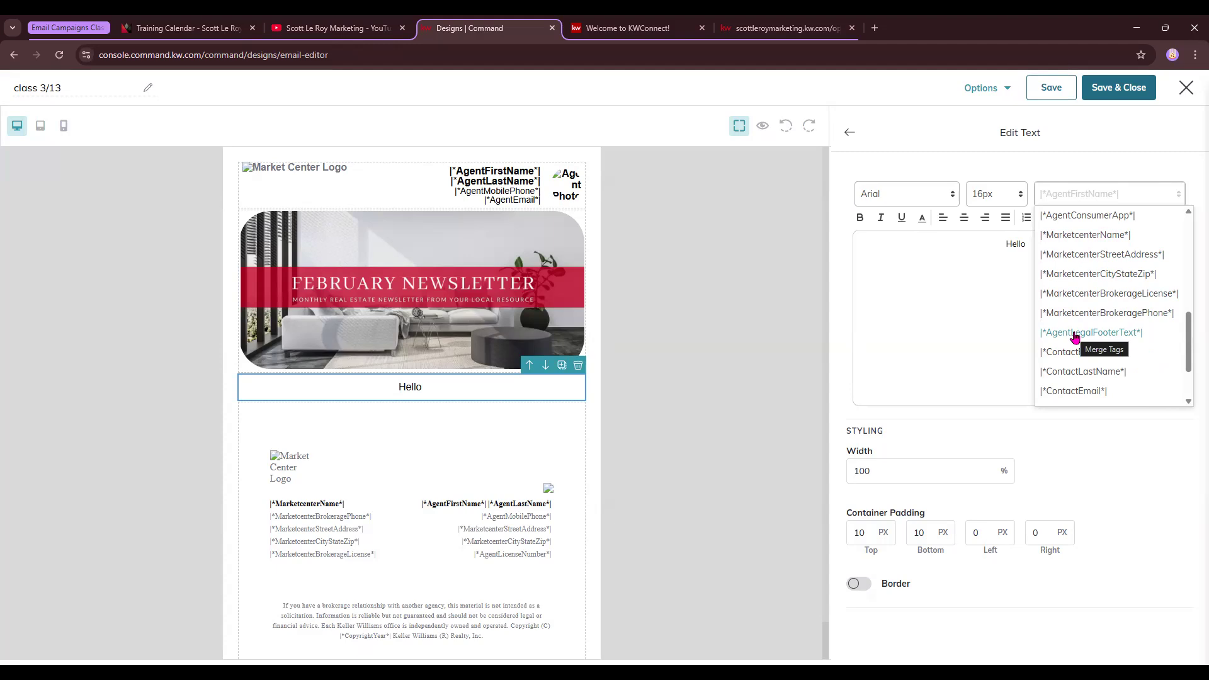
scroll(1074, 338, down, 2)
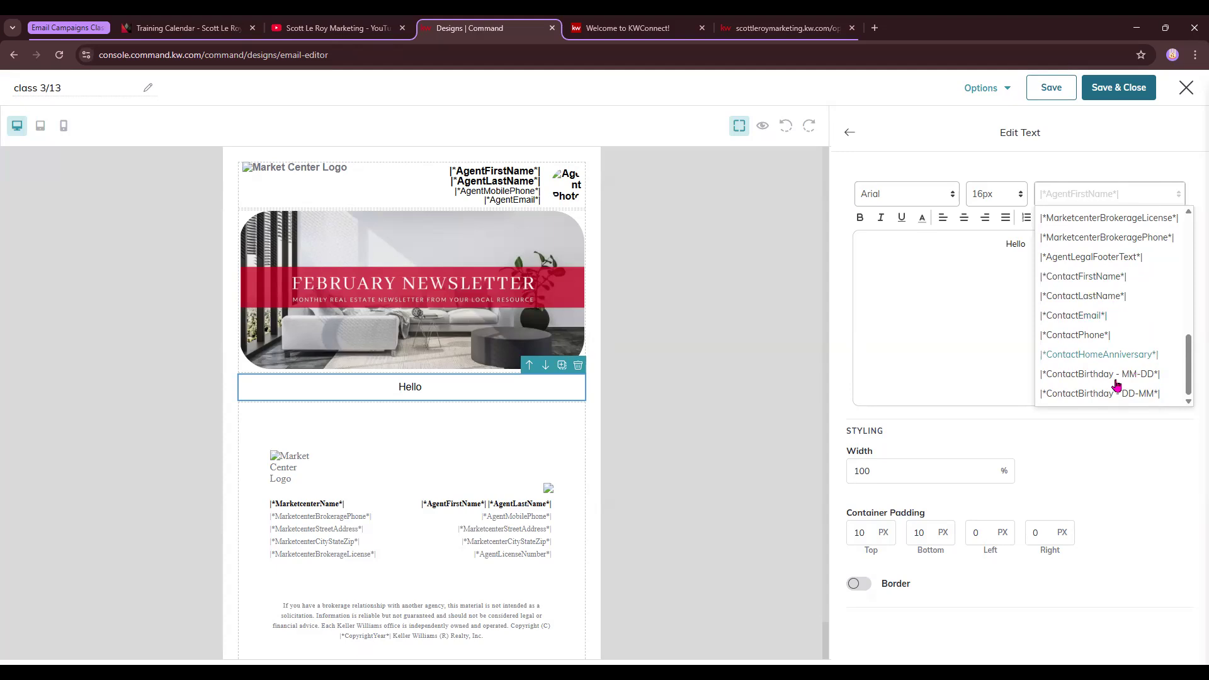
click(1112, 275)
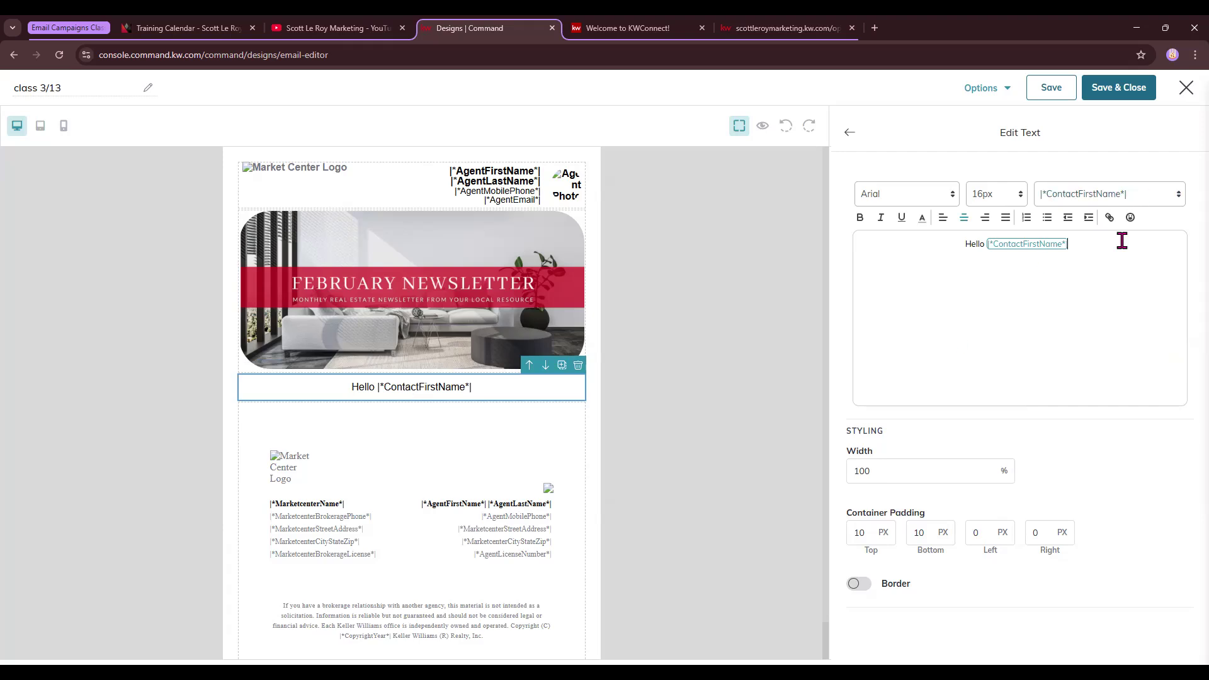
drag(956, 247, 1071, 245)
Make the greeting red 28px Times New Roman
click(921, 201)
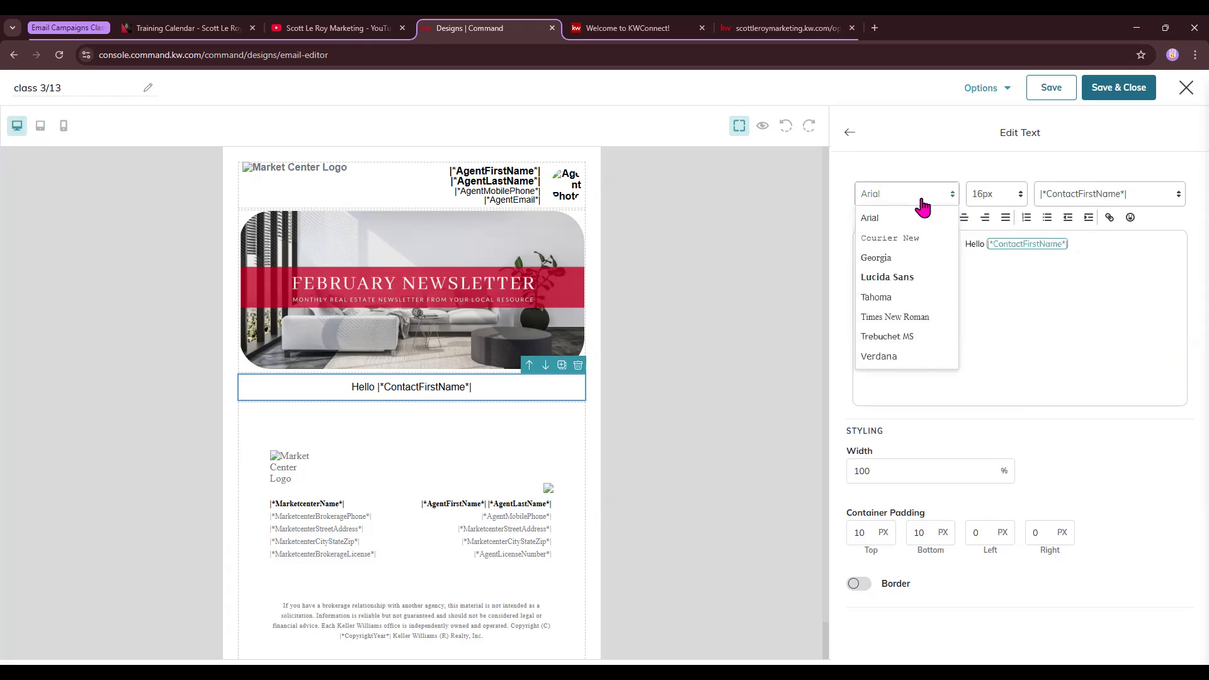
click(910, 318)
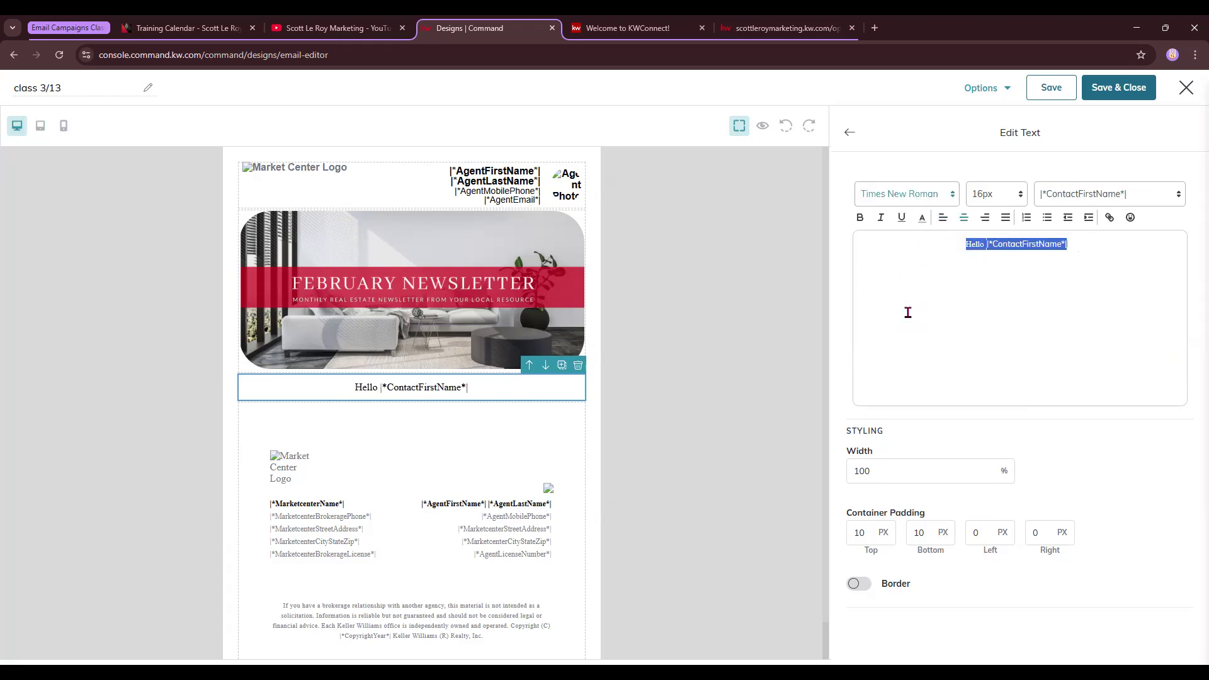
click(1002, 196)
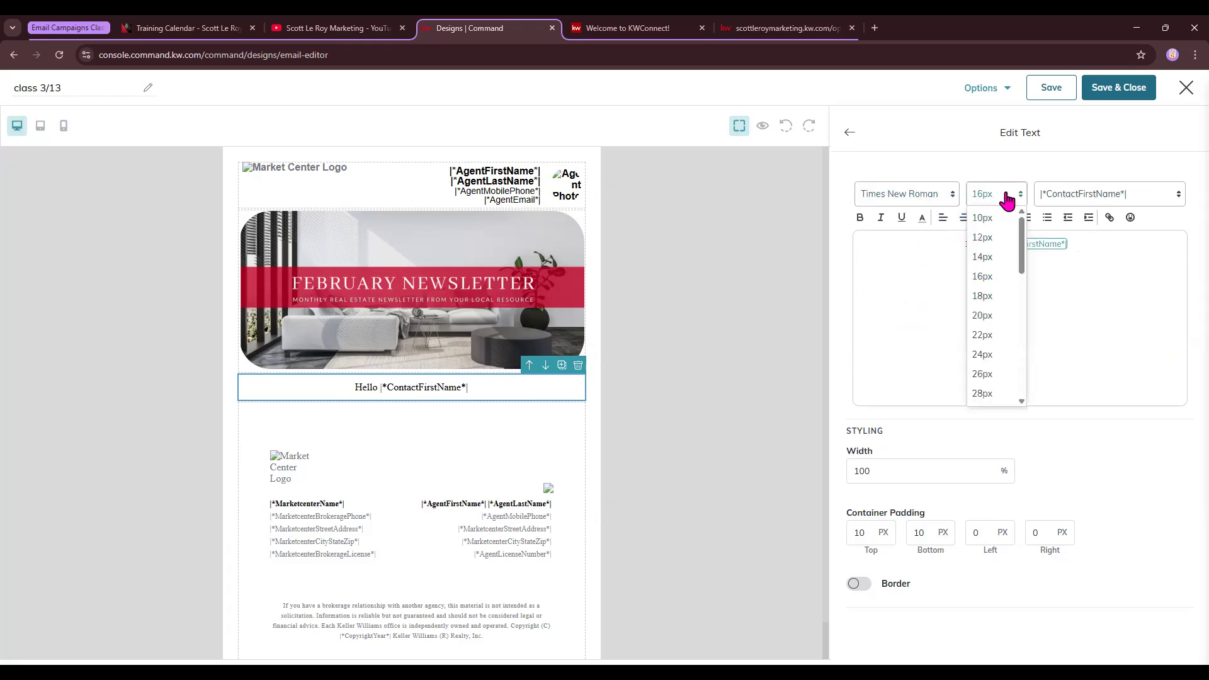
click(989, 393)
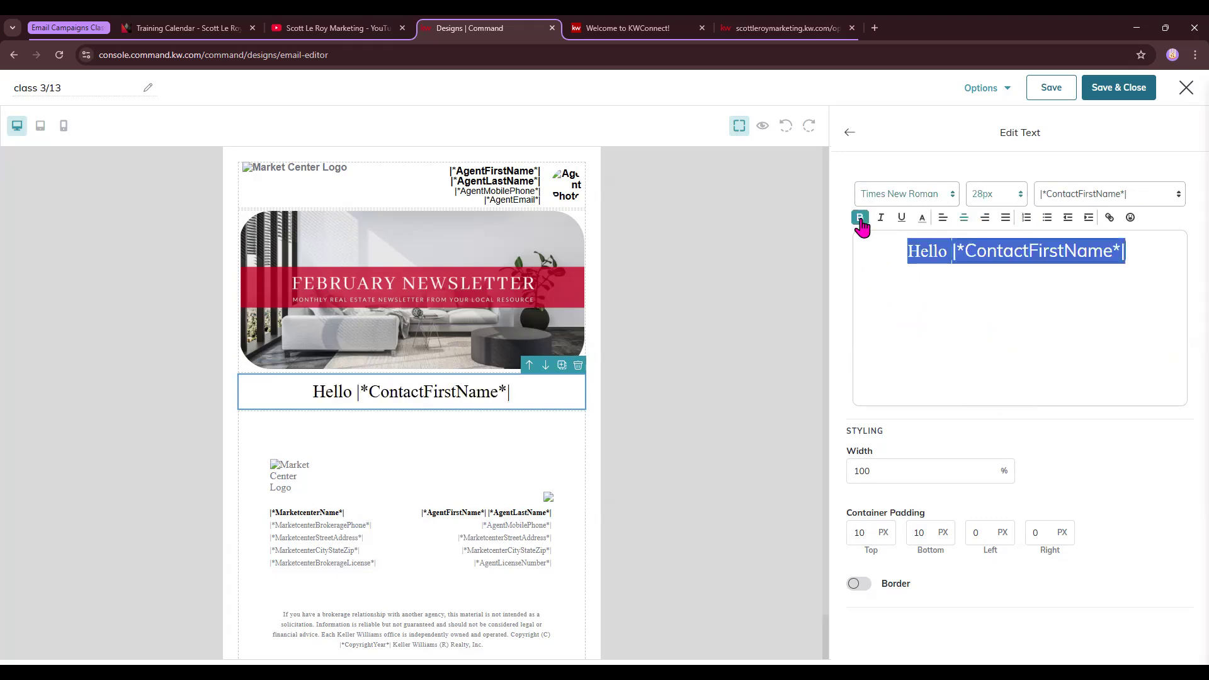
click(926, 232)
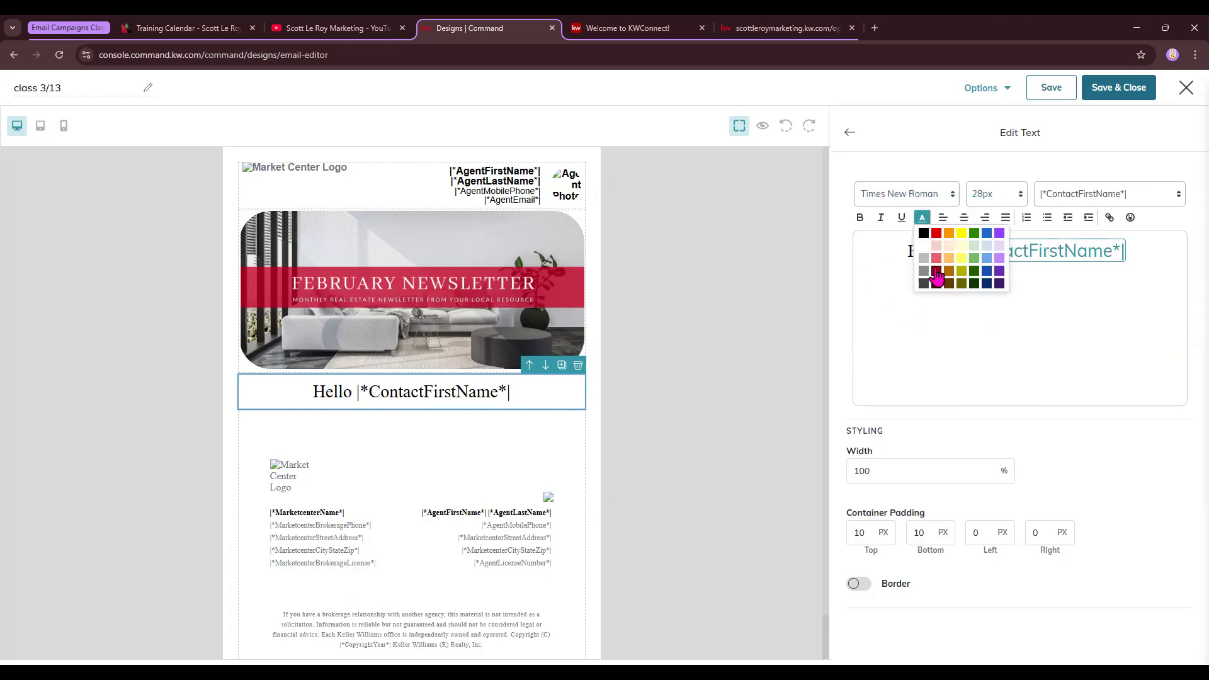
click(934, 262)
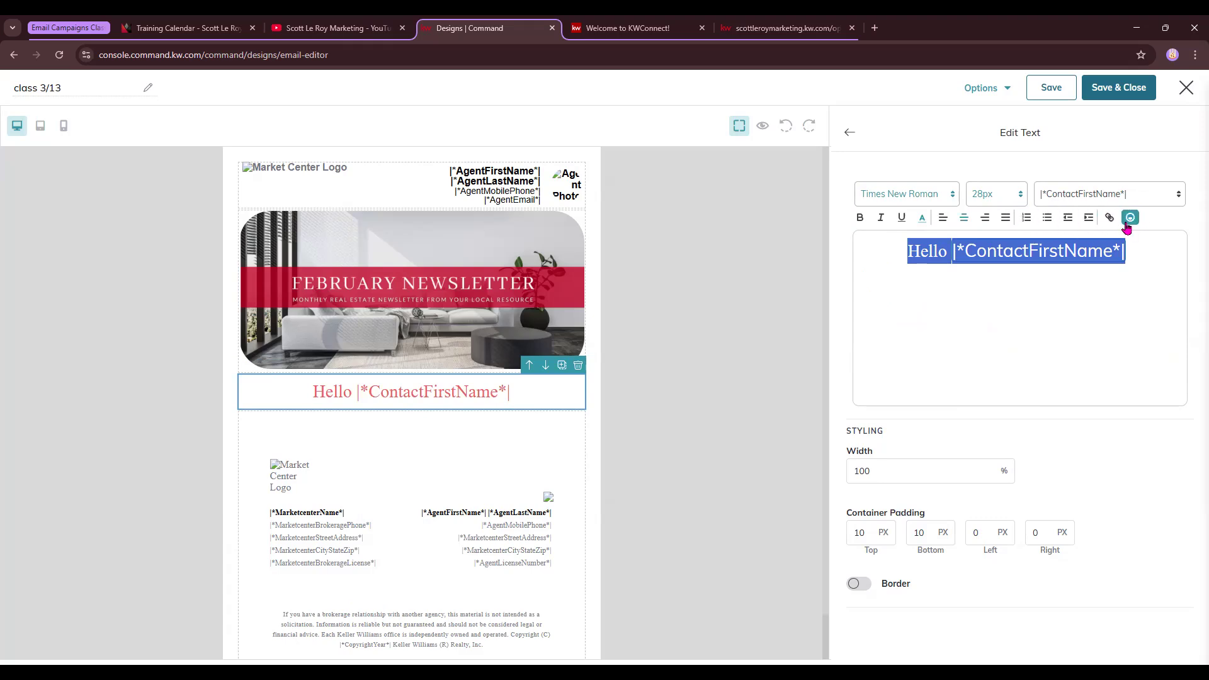
click(972, 340)
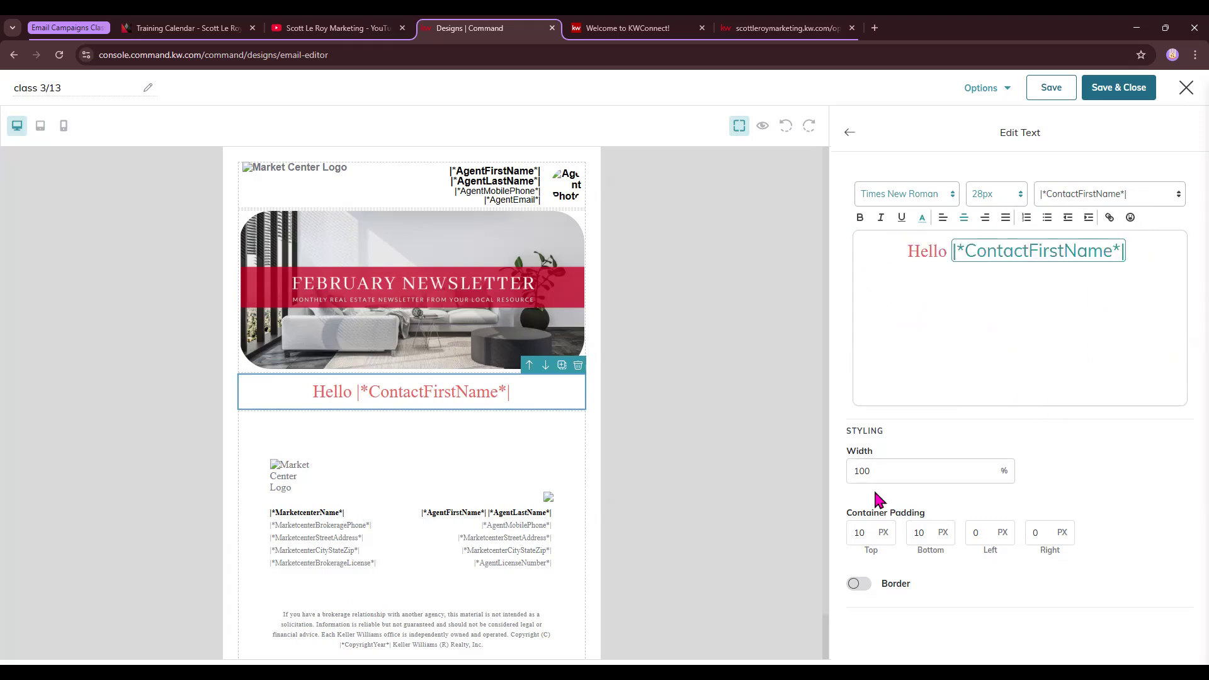
Set the greeting block's top and bottom padding to 50 px and turn on its border
drag(879, 470, 857, 471)
text(5)
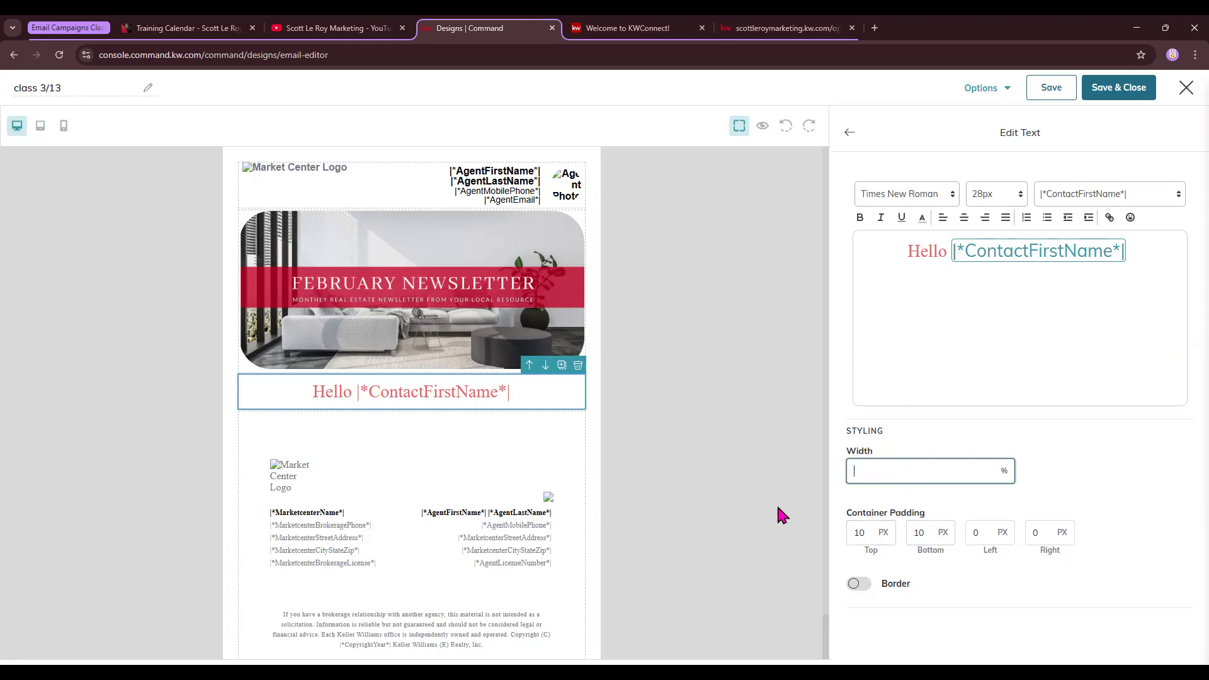
double_click(861, 532)
text(50)
double_click(921, 532)
text(50)
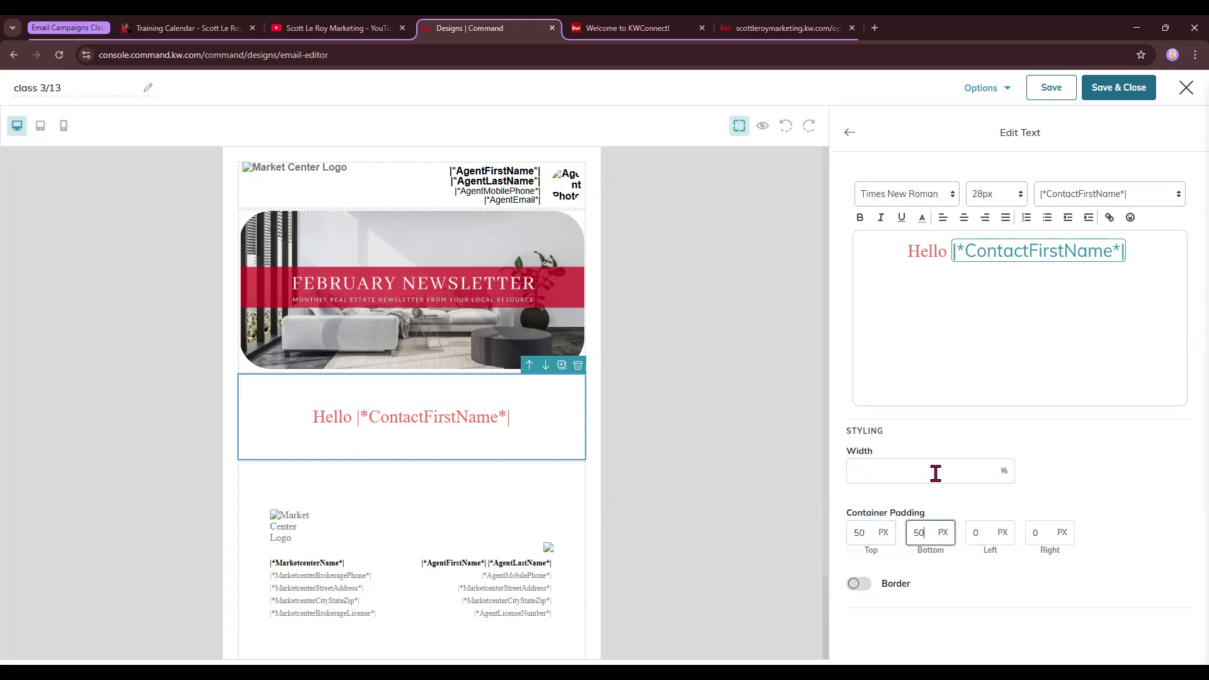
click(854, 585)
Set the greeting block's border width to 25
scroll(999, 546, down, 1)
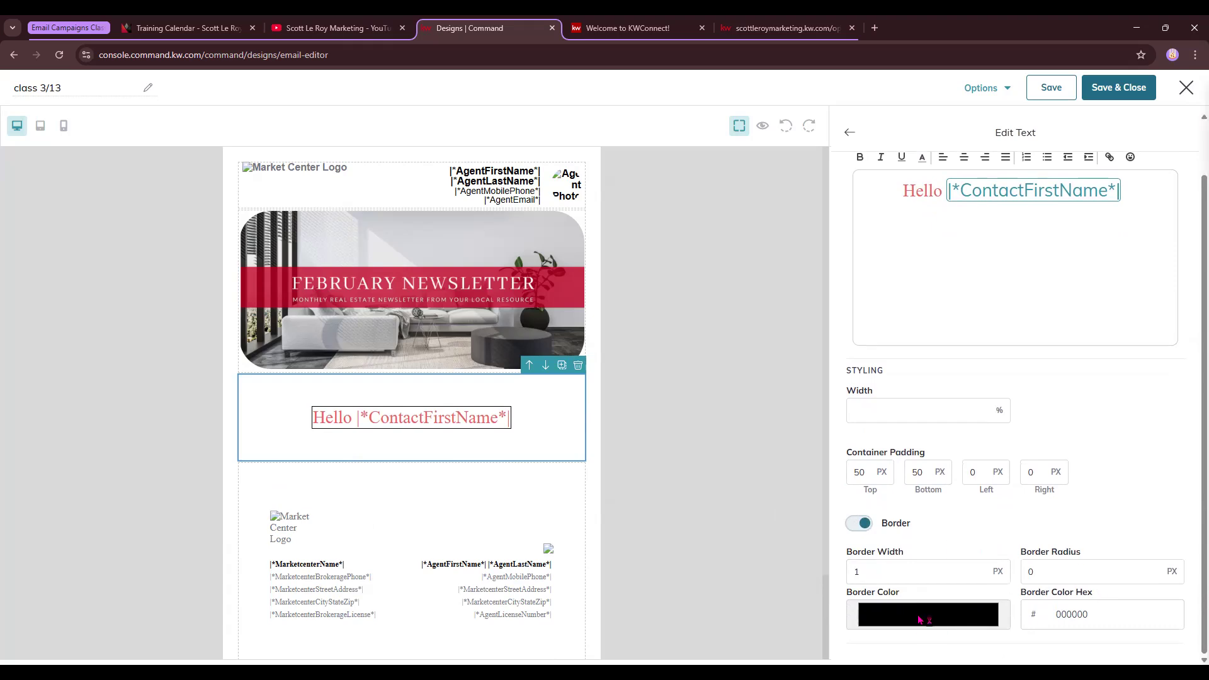
double_click(860, 563)
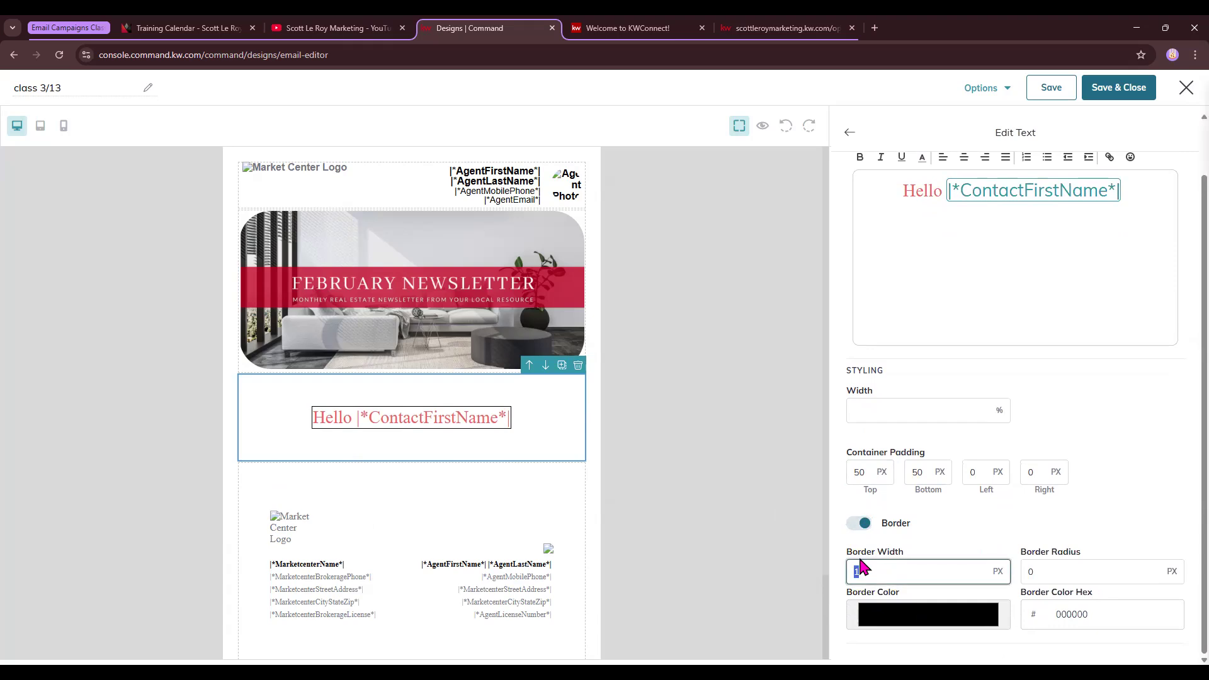
text(25)
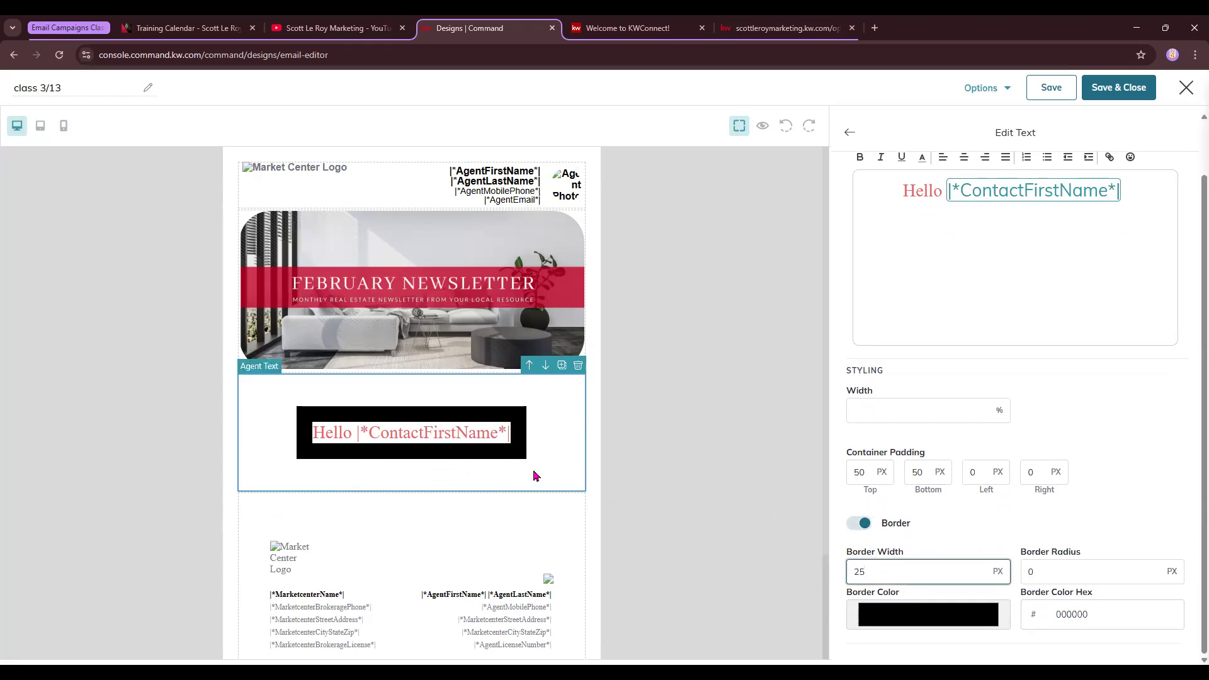
click(951, 629)
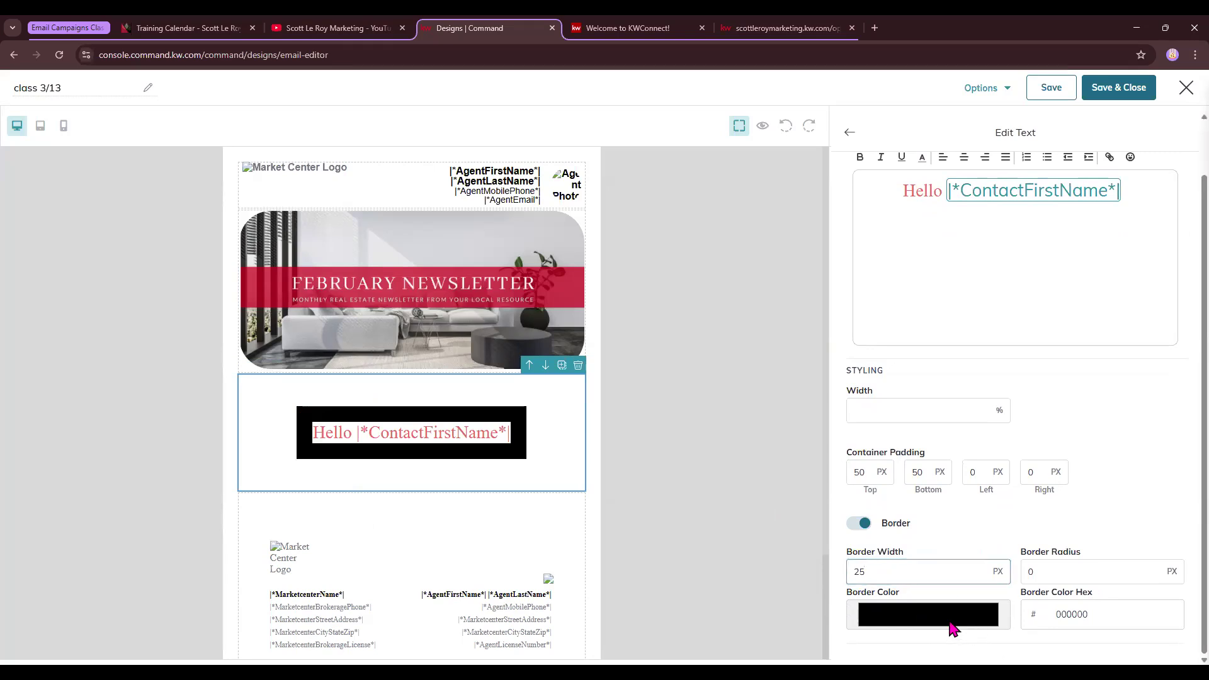
Sample the banner red for the border colour, then switch to darker red 9d0022
click(952, 629)
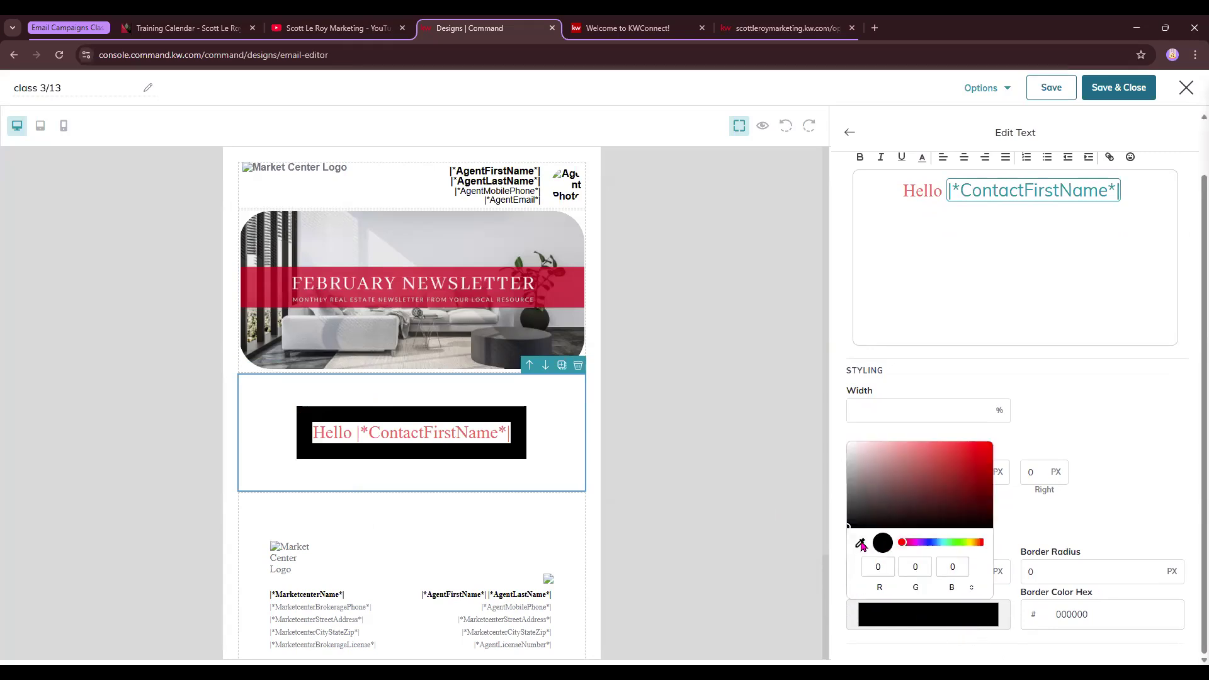
click(860, 543)
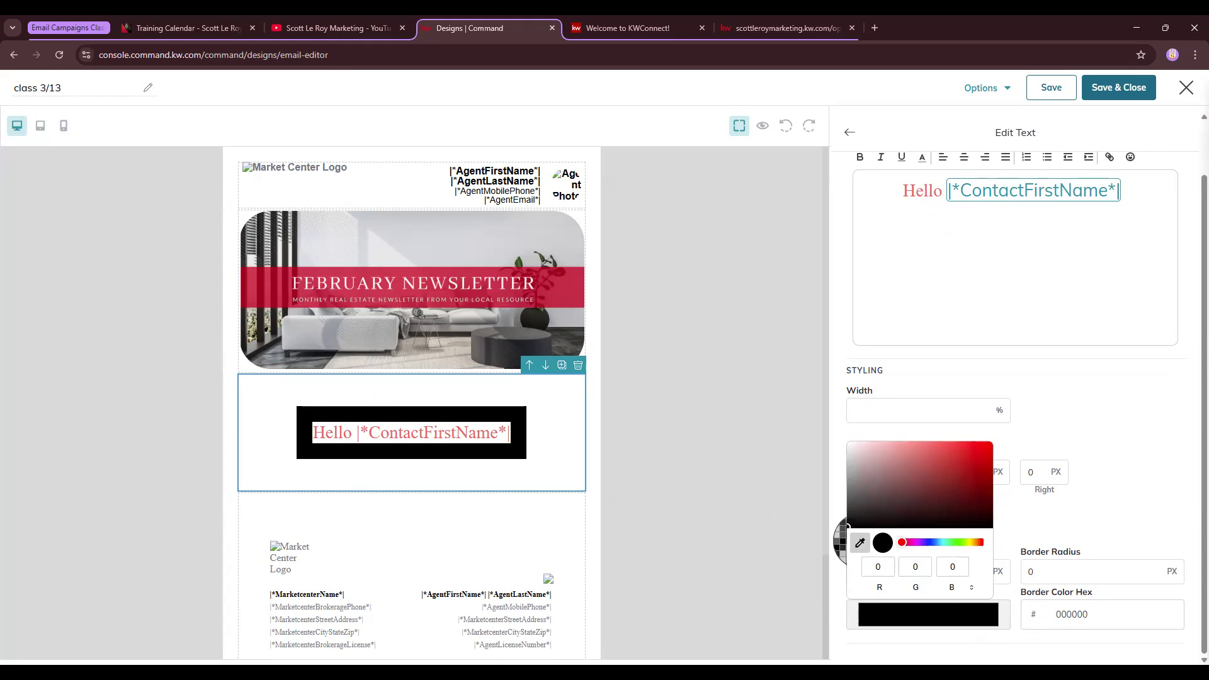
click(570, 296)
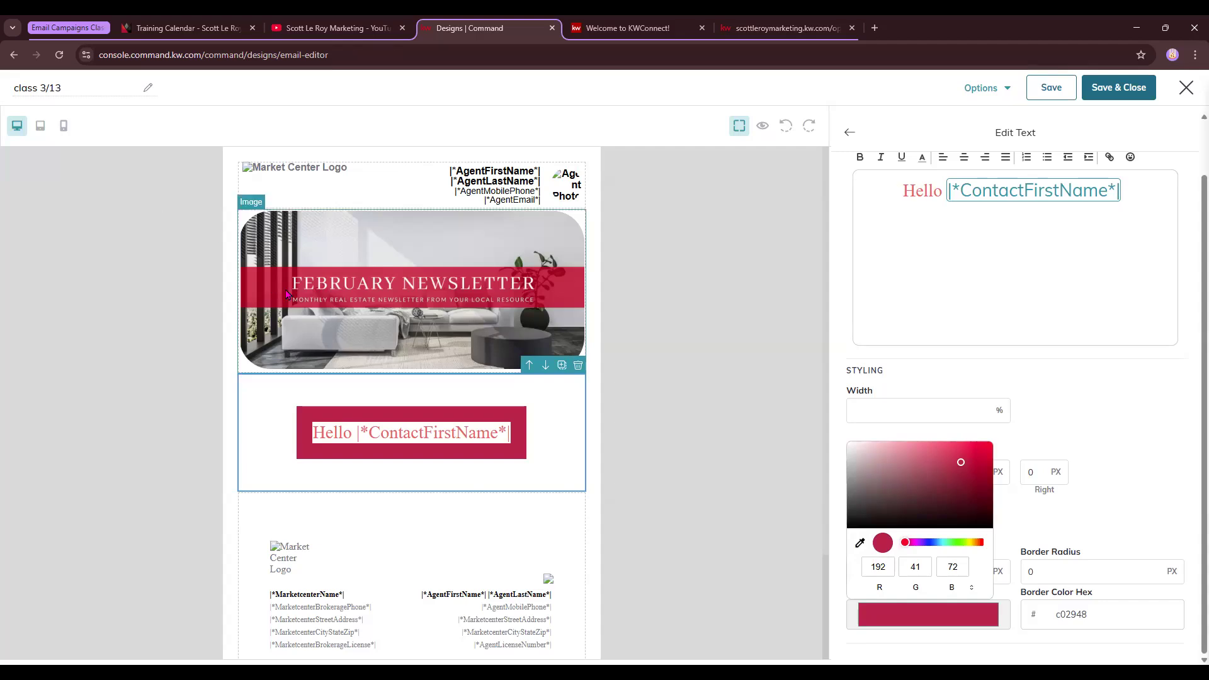
click(860, 544)
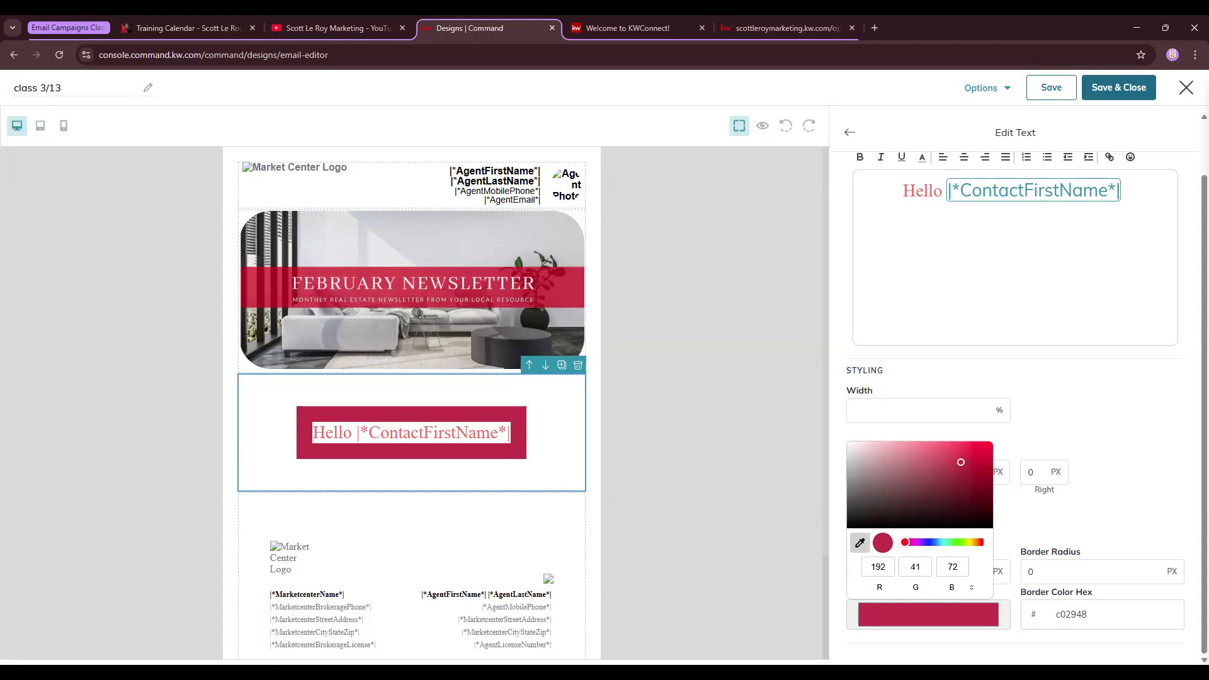
click(547, 289)
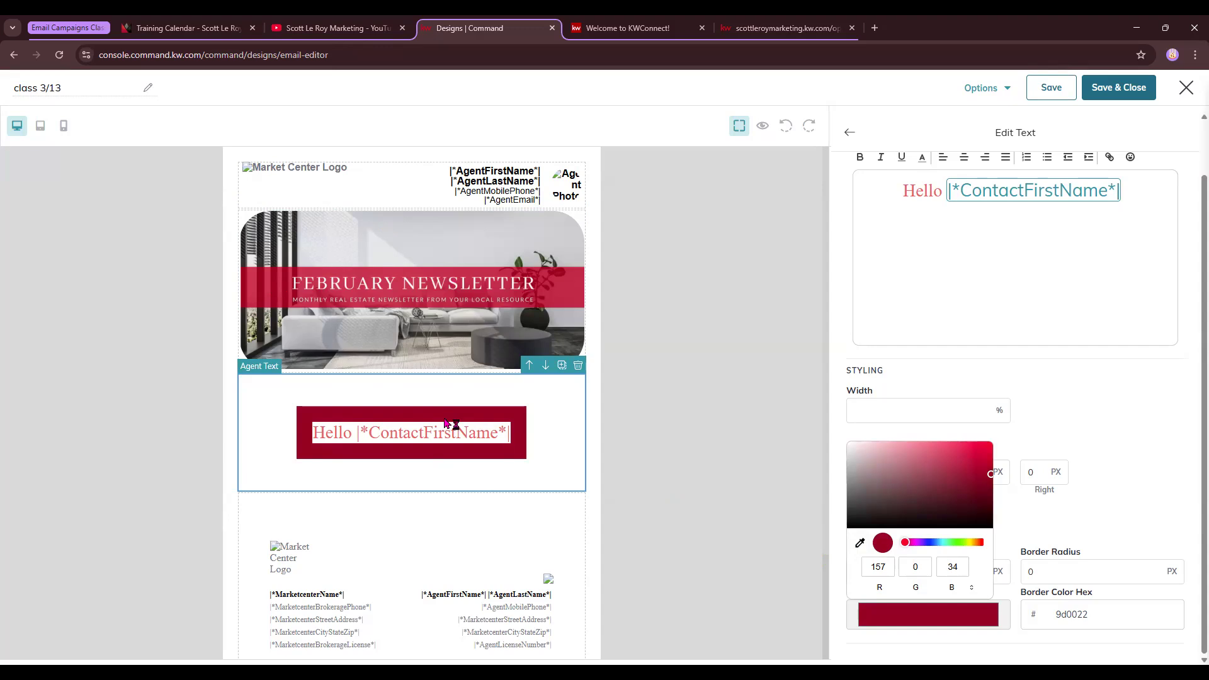
Round the border corners to 25, then switch the border off
click(979, 571)
key(Tab)
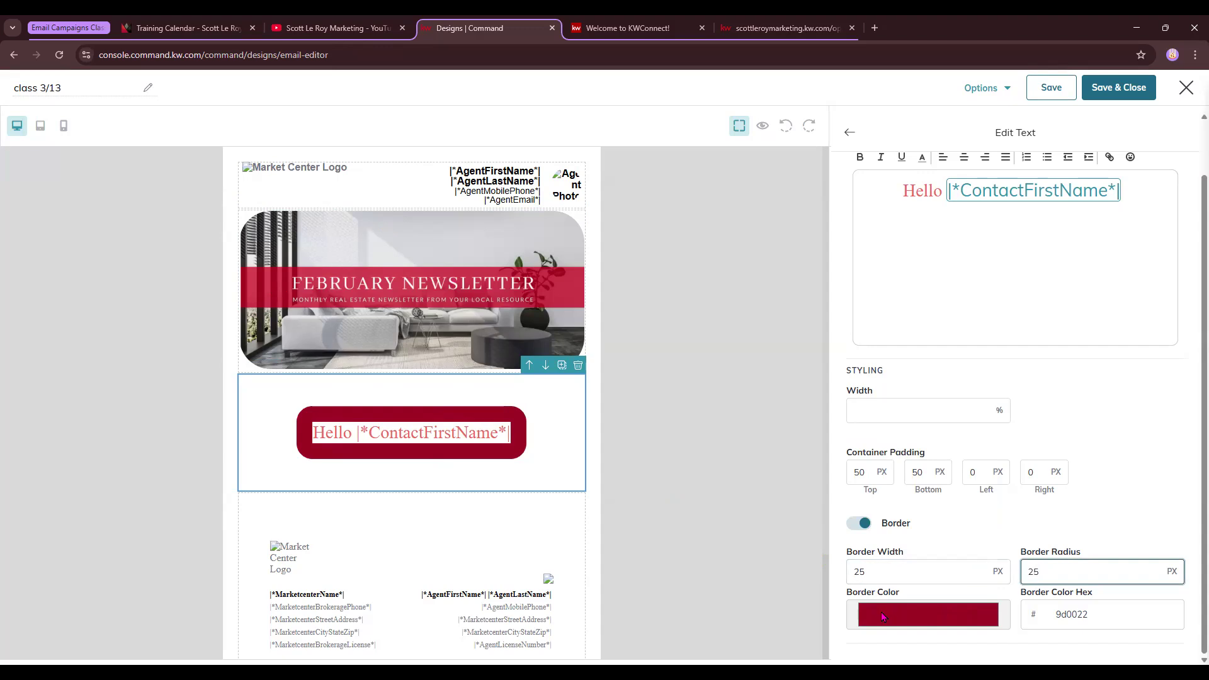
click(865, 525)
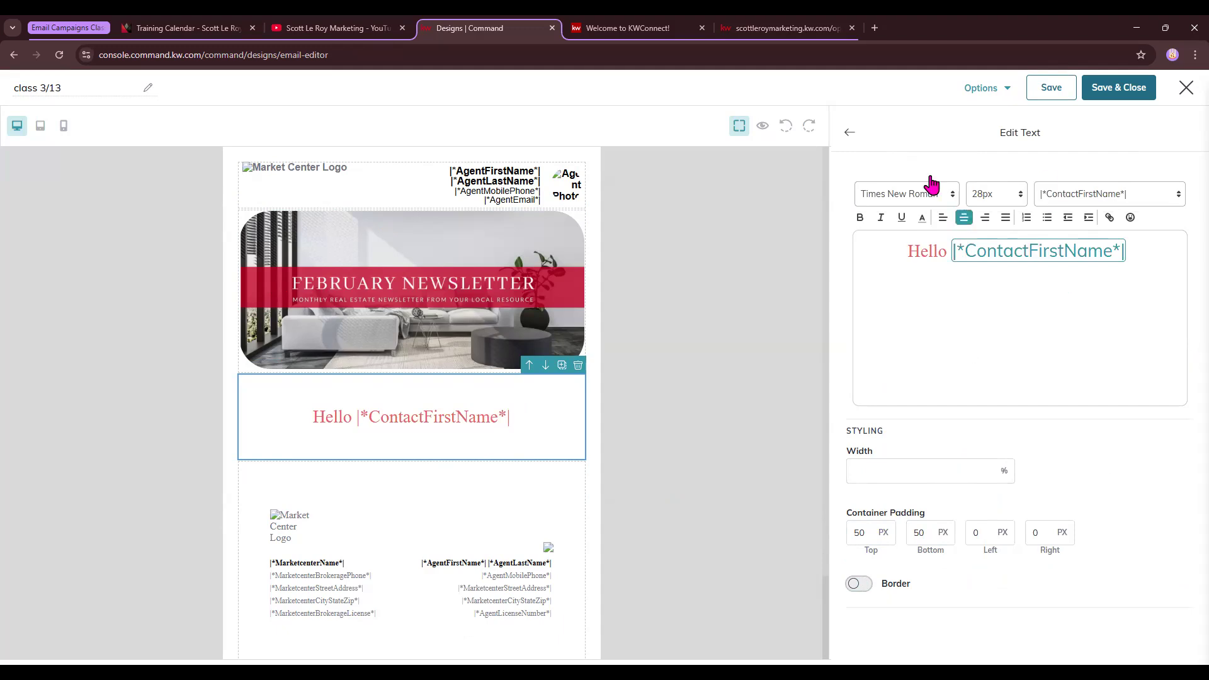
Close the greeting text editor, open the email's options, and preview the rendered email
click(850, 134)
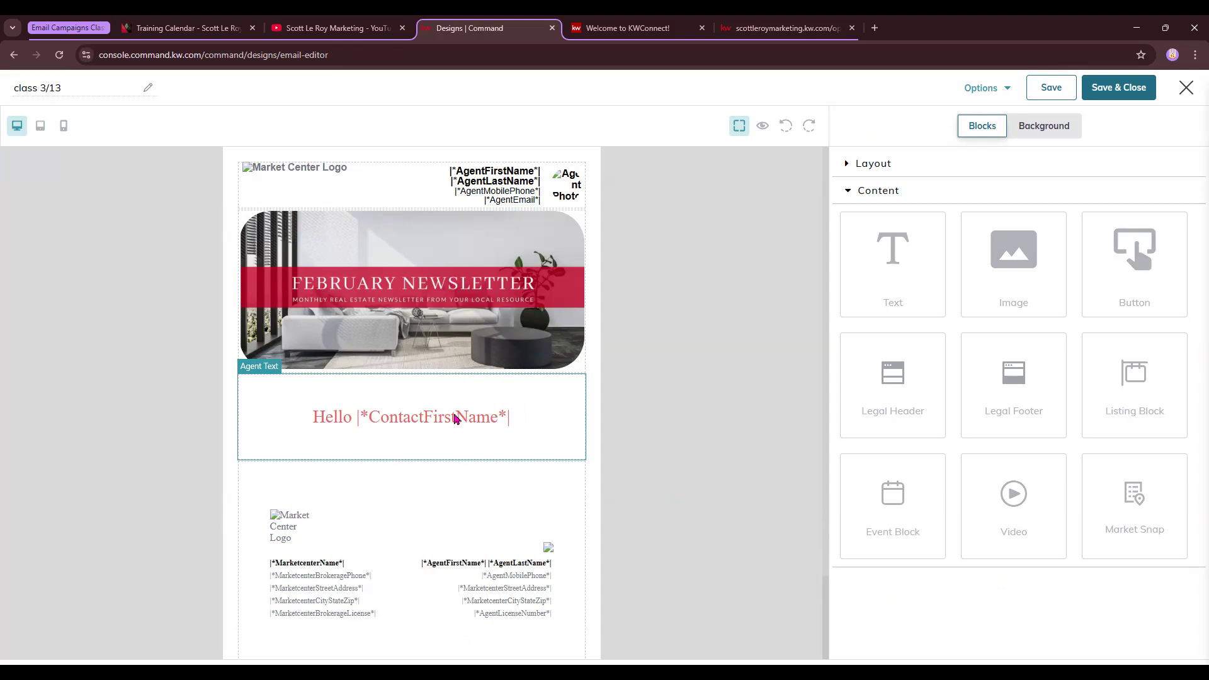
click(984, 90)
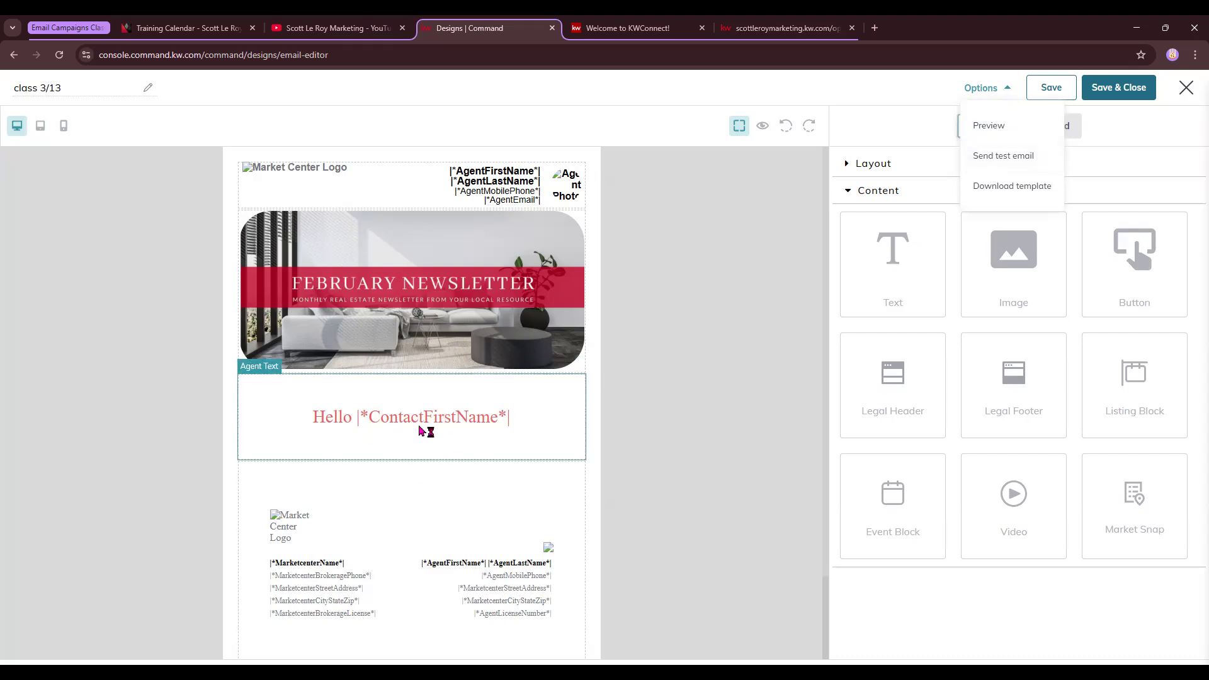
click(762, 129)
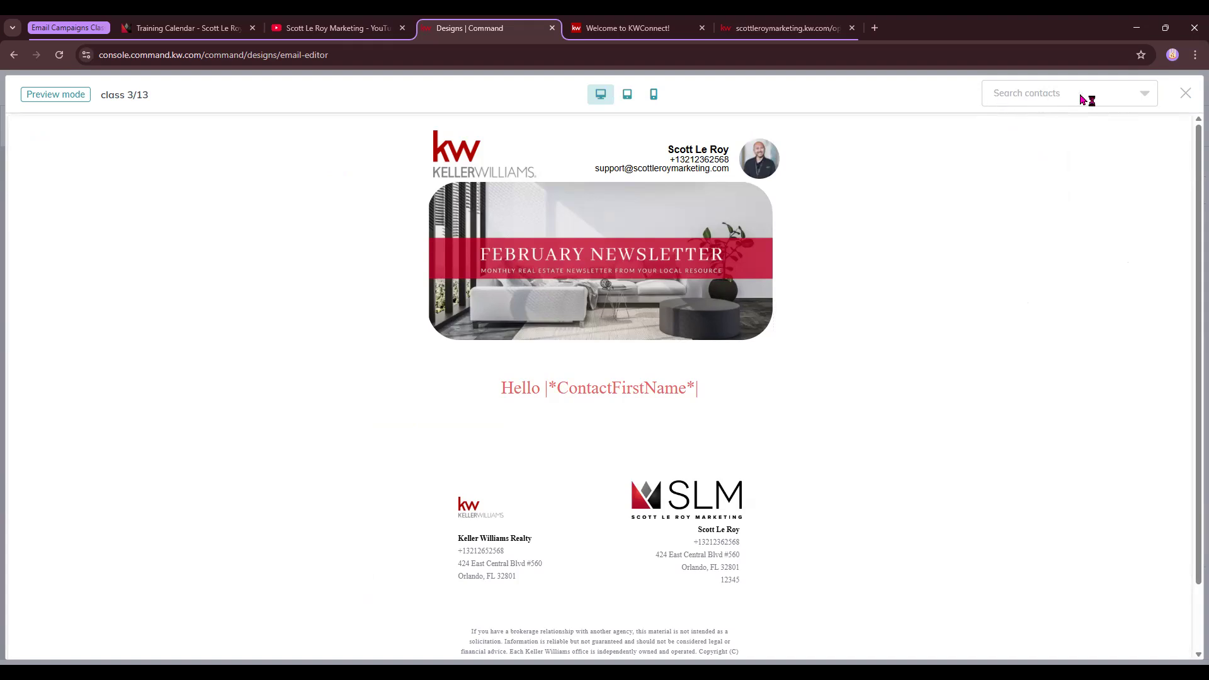
Preview the email personalised for the 123 Test contact
click(1145, 94)
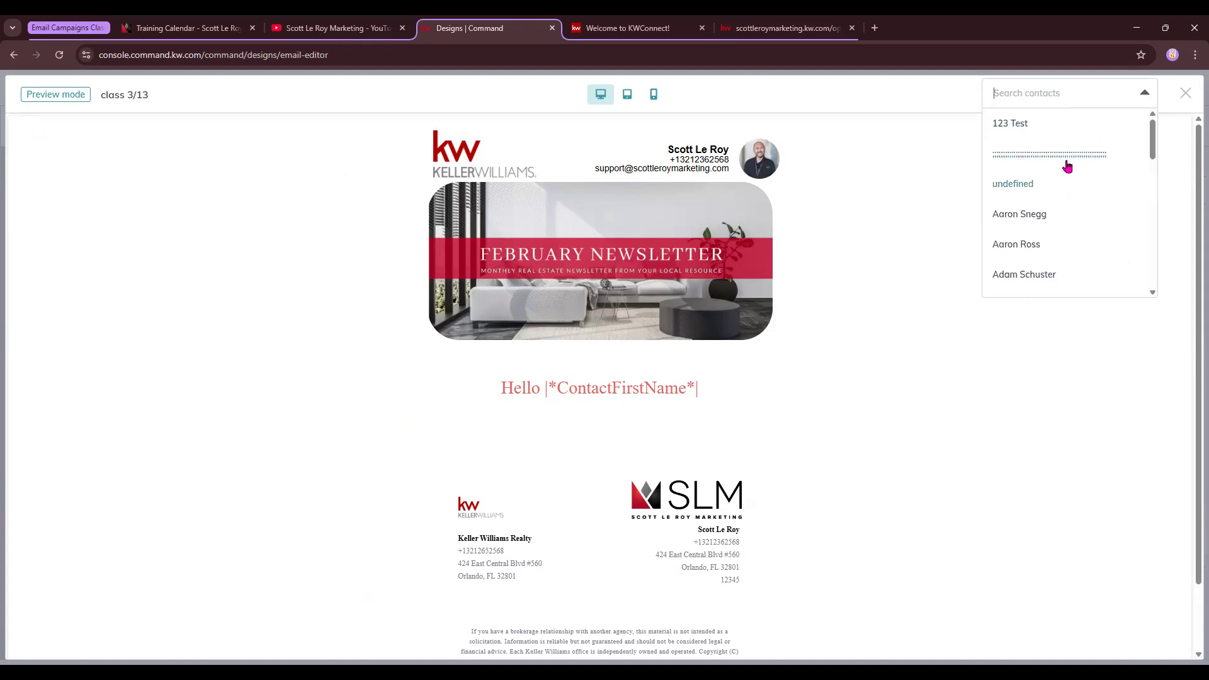
scroll(1020, 218, down, 5)
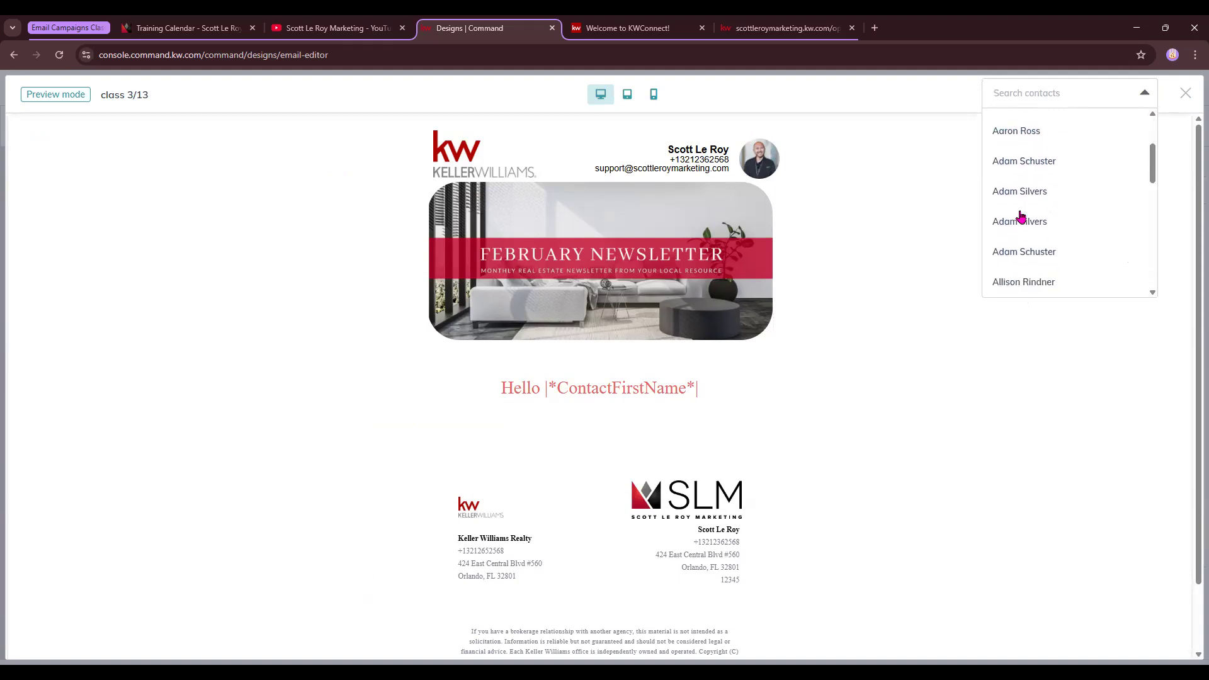
scroll(1021, 195, up, 5)
click(1010, 124)
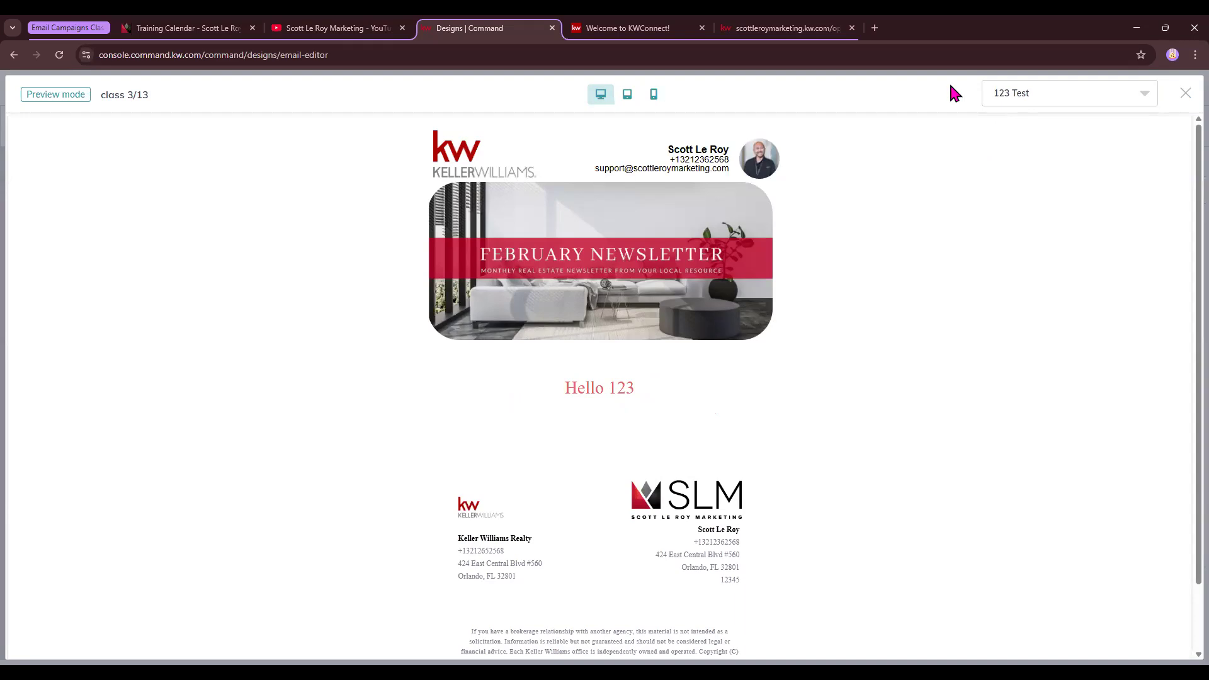
View the email in phone, tablet and desktop layouts, then close the preview
click(661, 98)
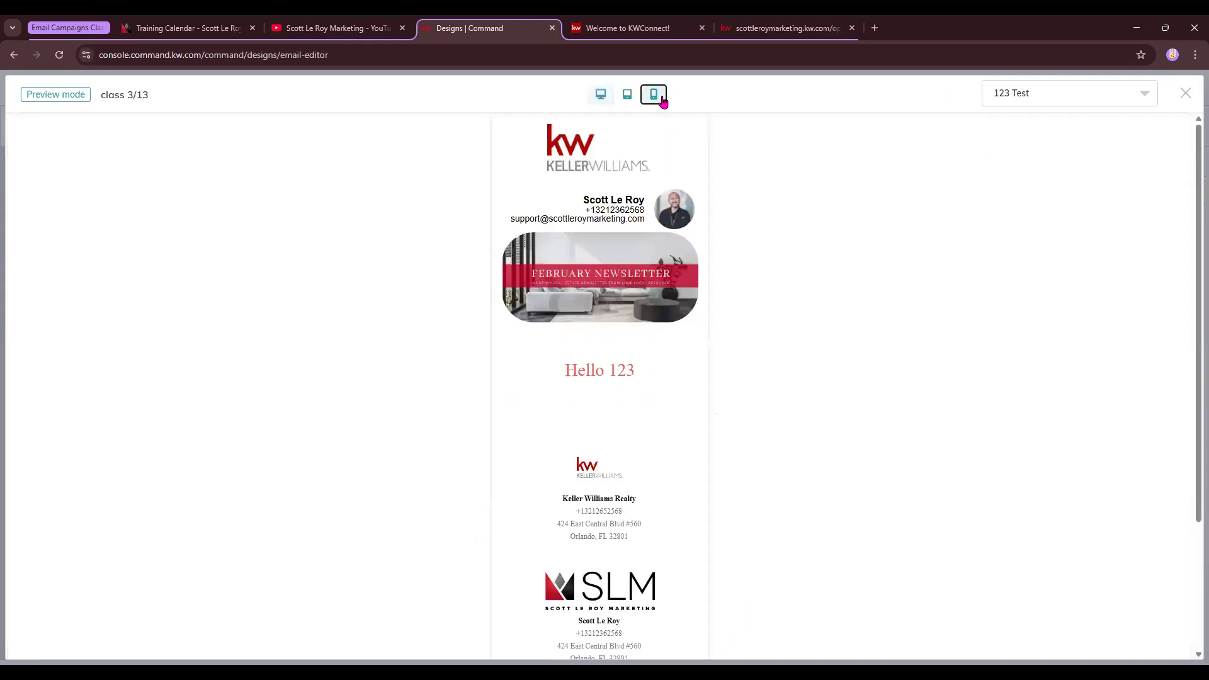
click(627, 94)
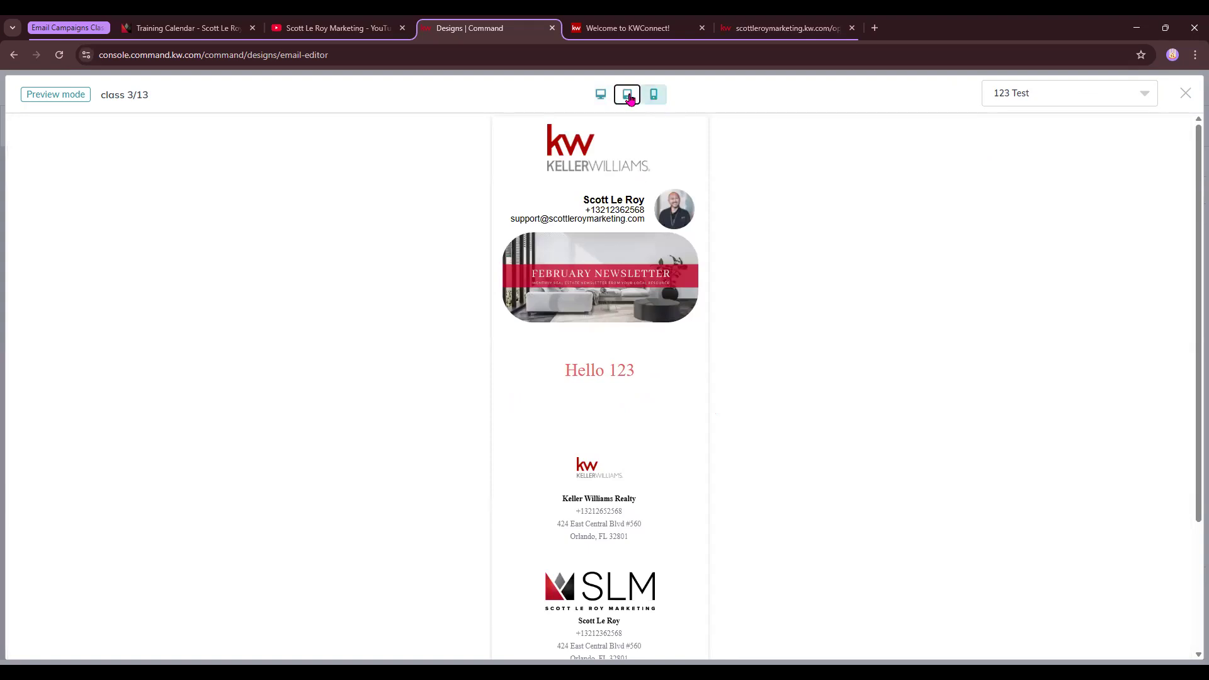
click(598, 95)
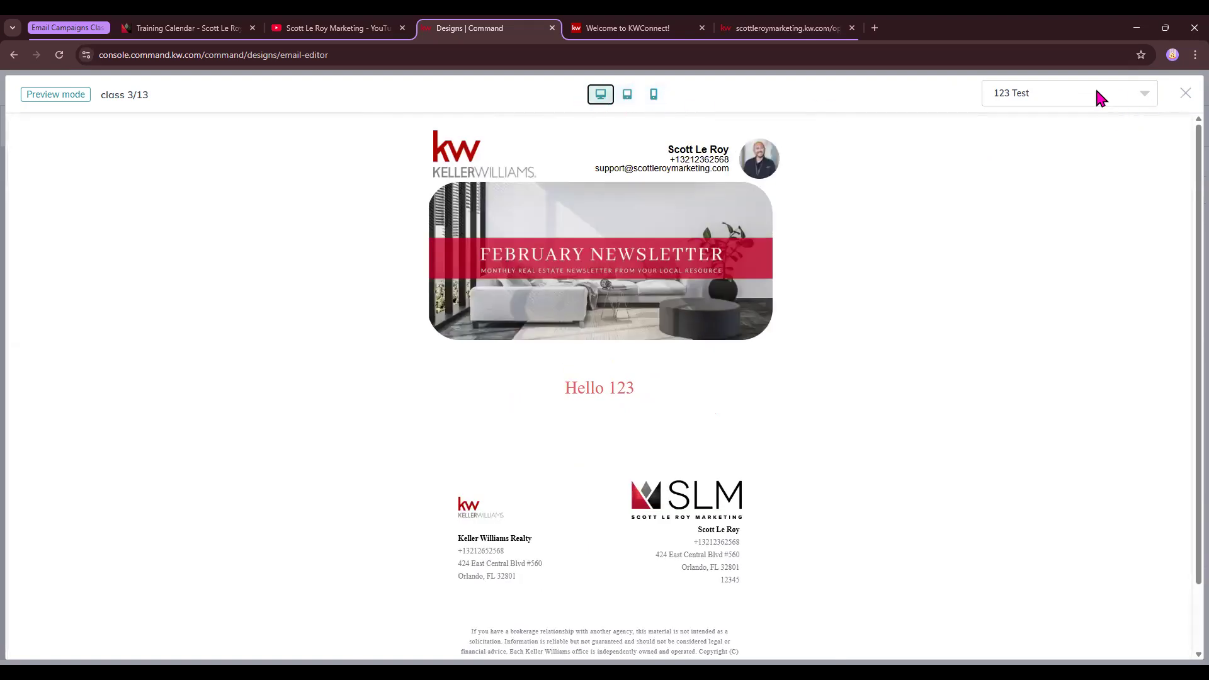
click(1184, 94)
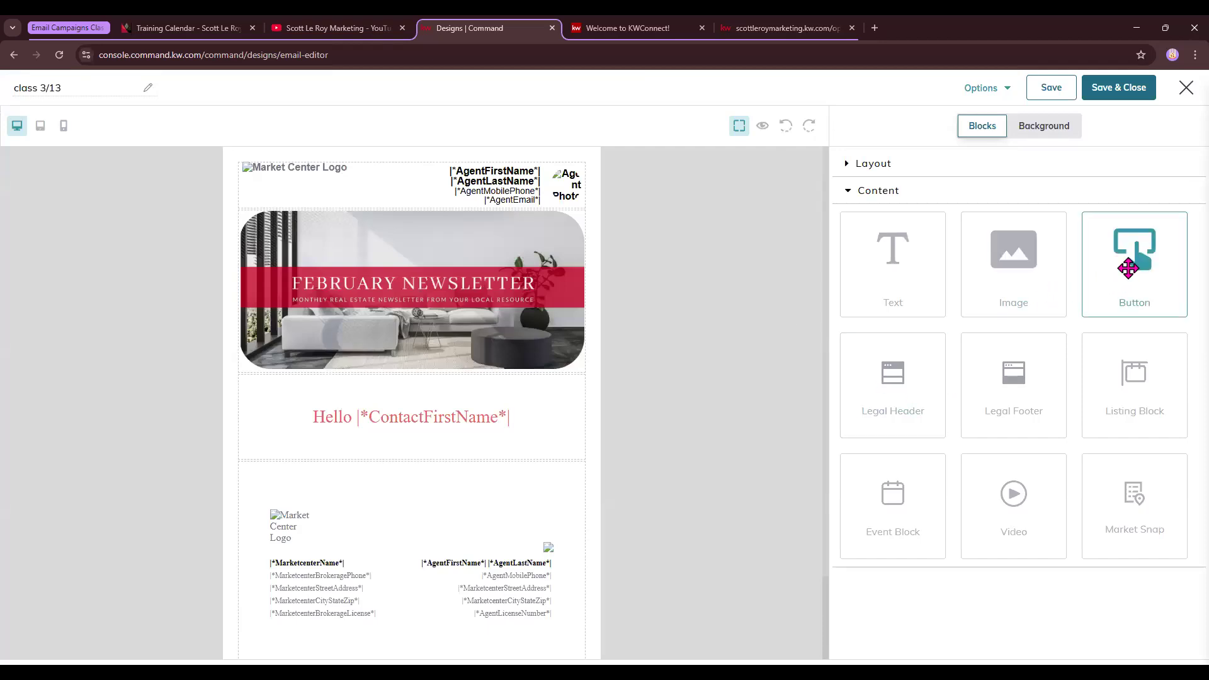
Add a button block below the greeting labelled 'Read More'
drag(1124, 273, 437, 494)
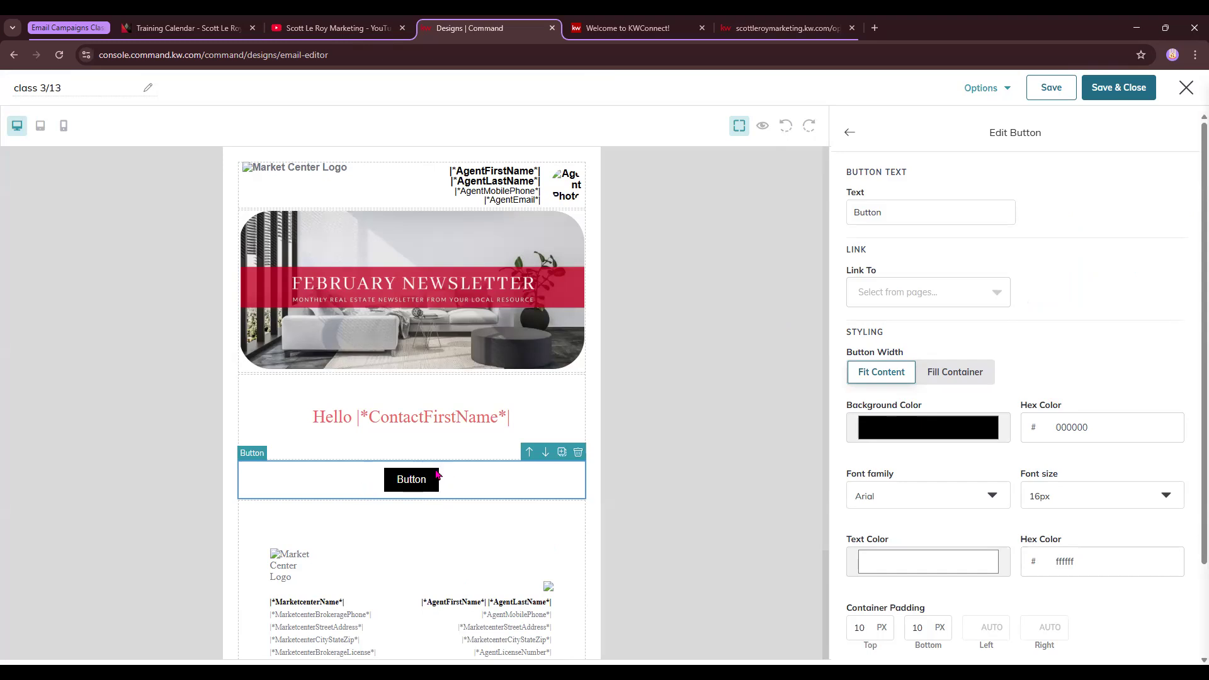
drag(899, 214, 843, 223)
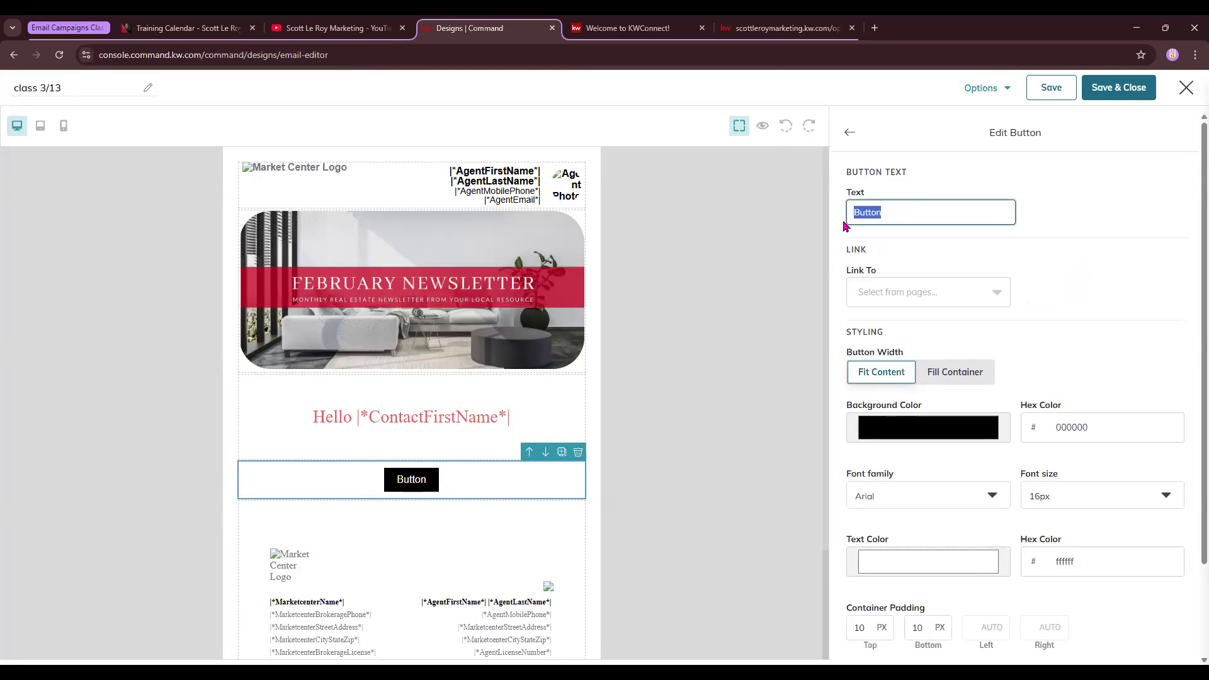
text(Read More)
Link the button by web address to the YouTube channel's videos page
click(928, 294)
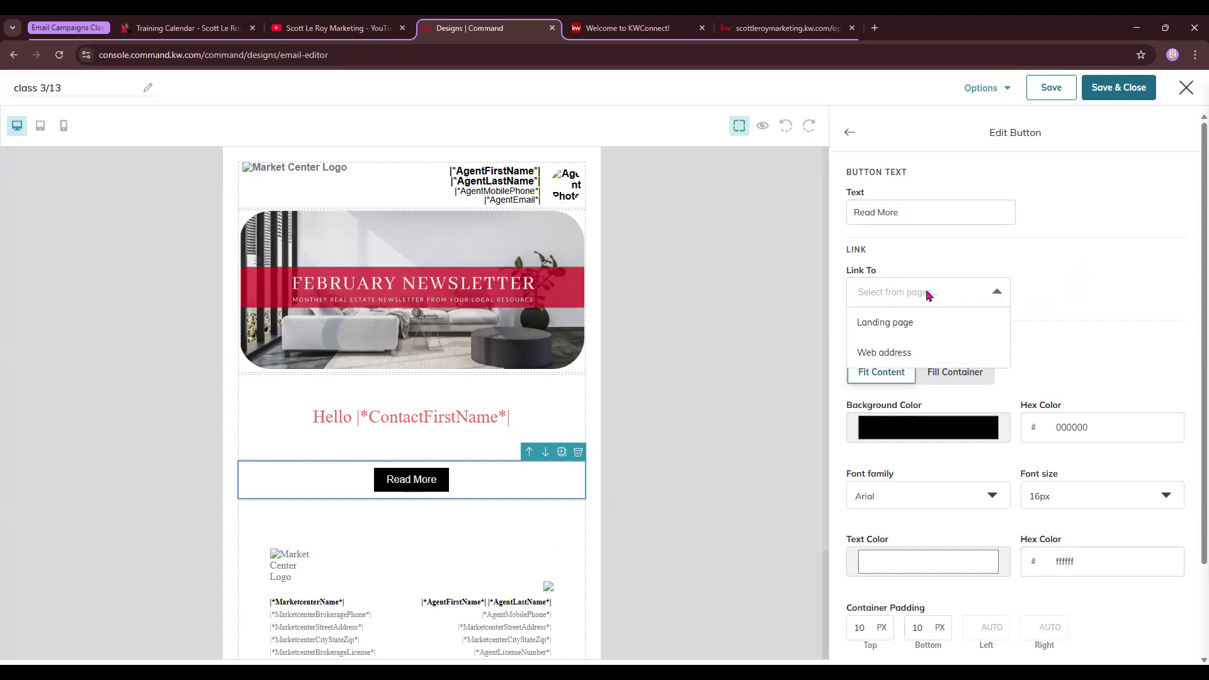
click(894, 354)
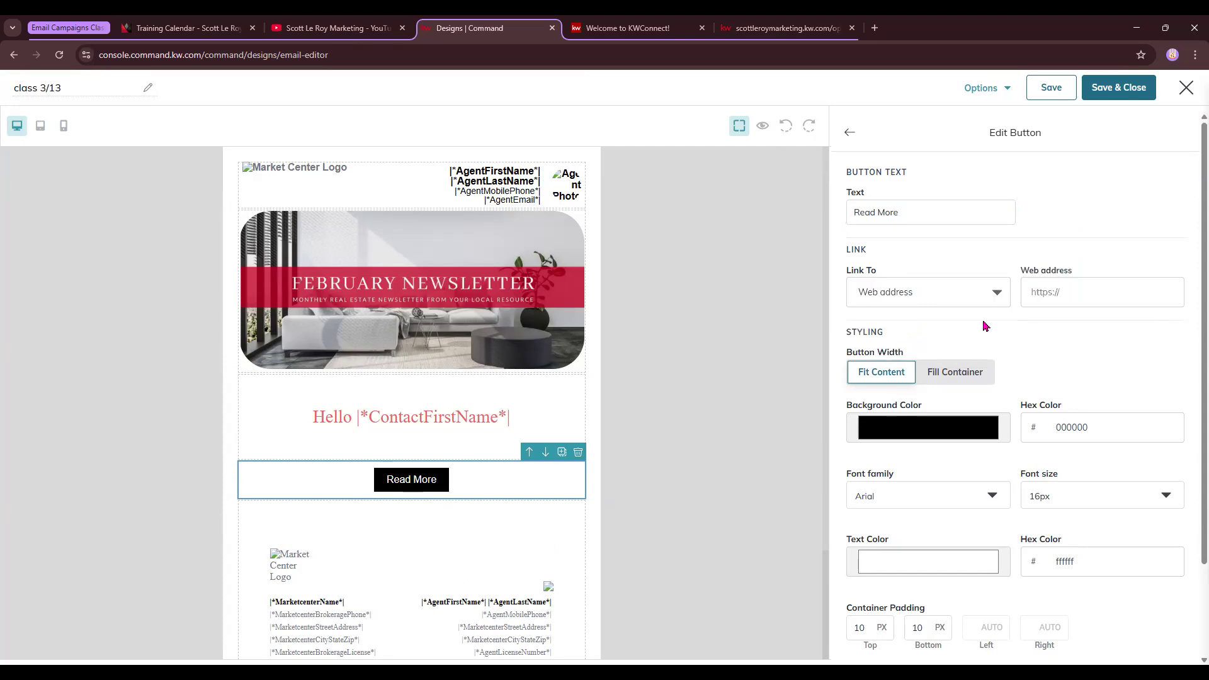
click(1063, 289)
key(ctrl+v)
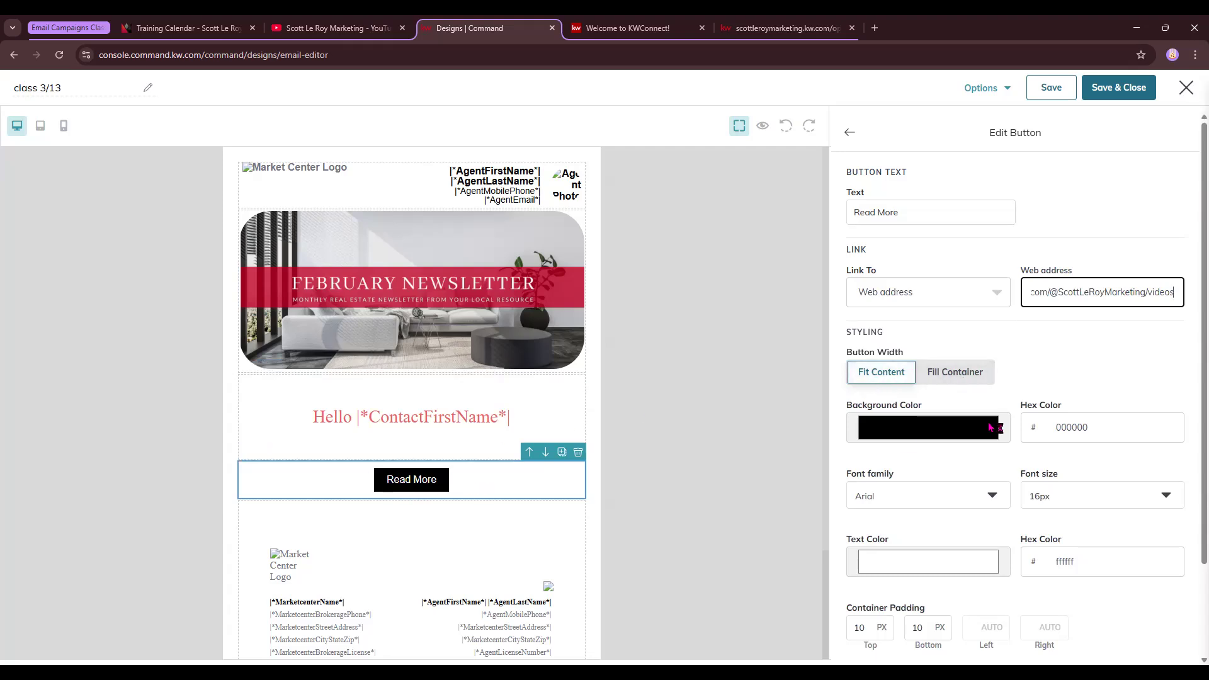
Try a full-width button, revert to fit-to-text, and give it a dark red background
click(967, 374)
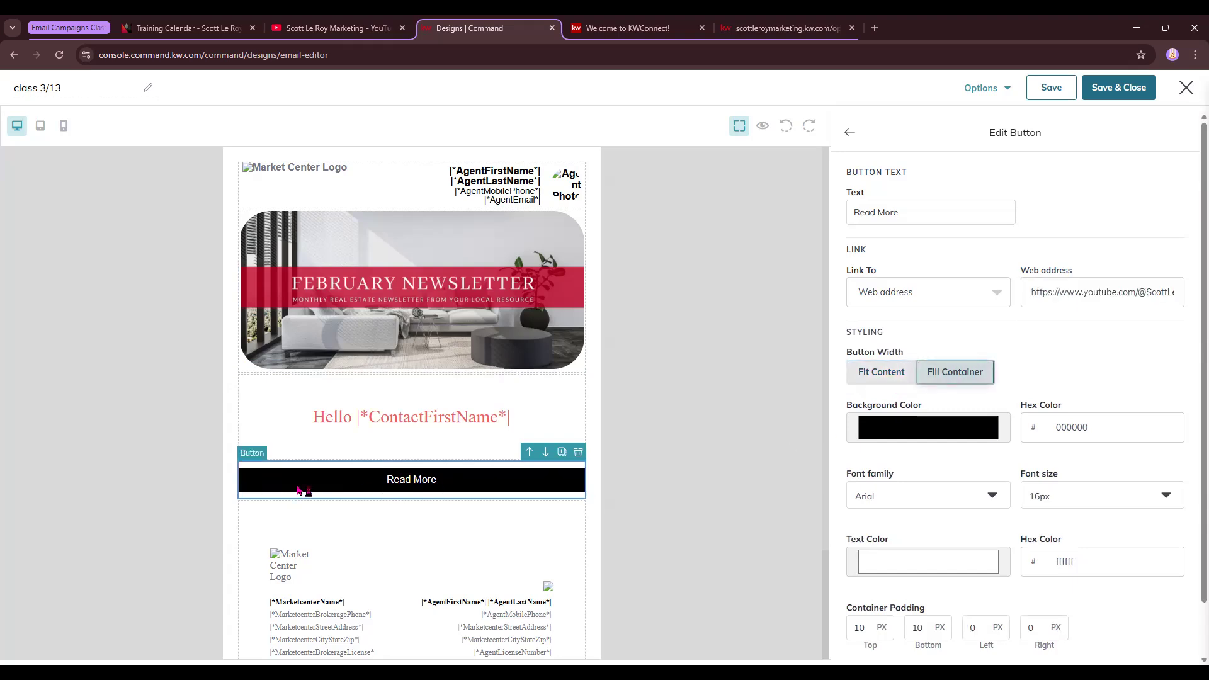
click(888, 375)
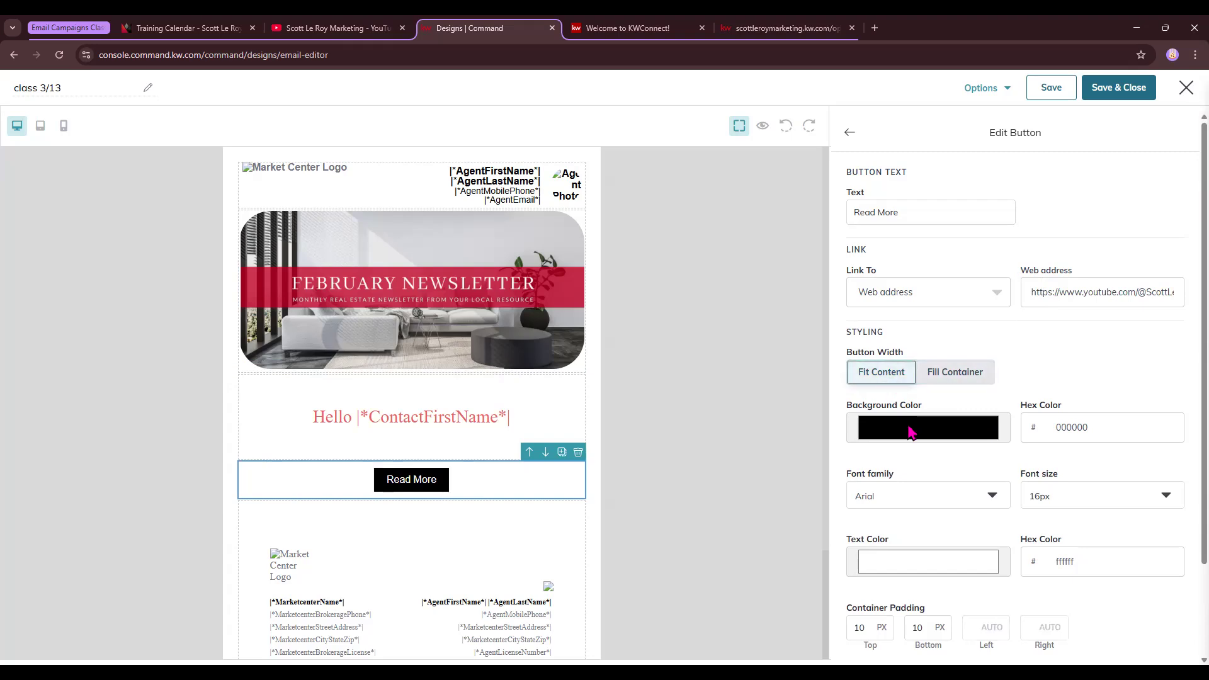
click(896, 435)
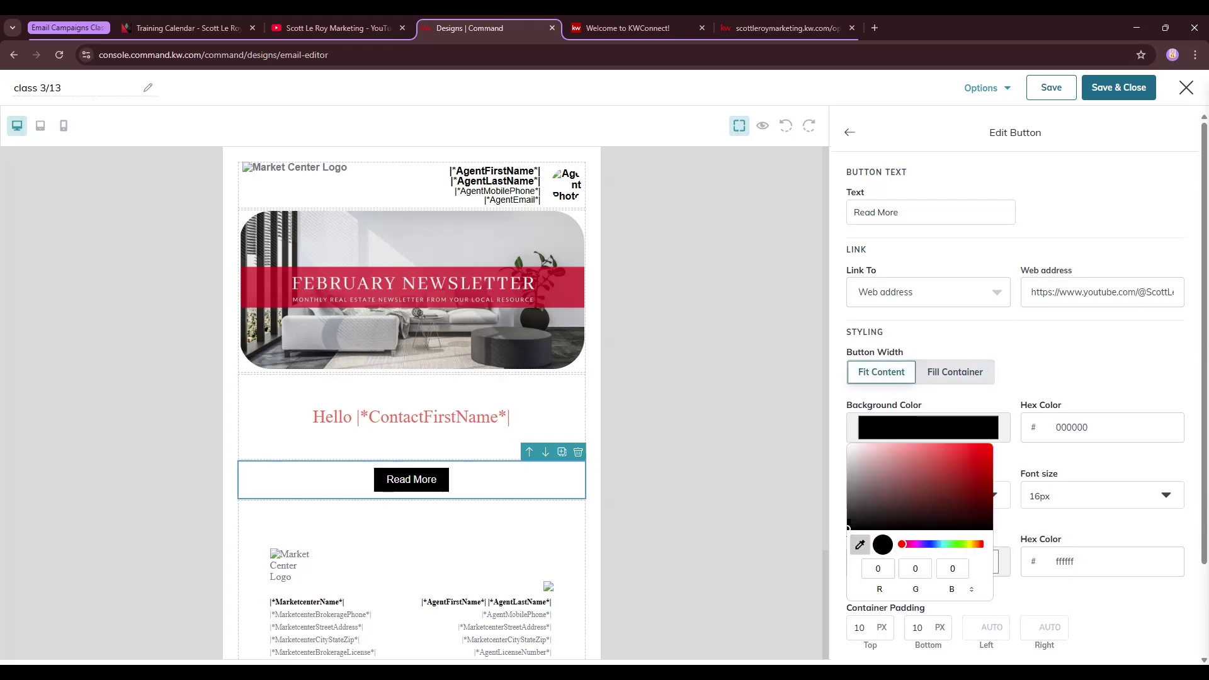
click(559, 288)
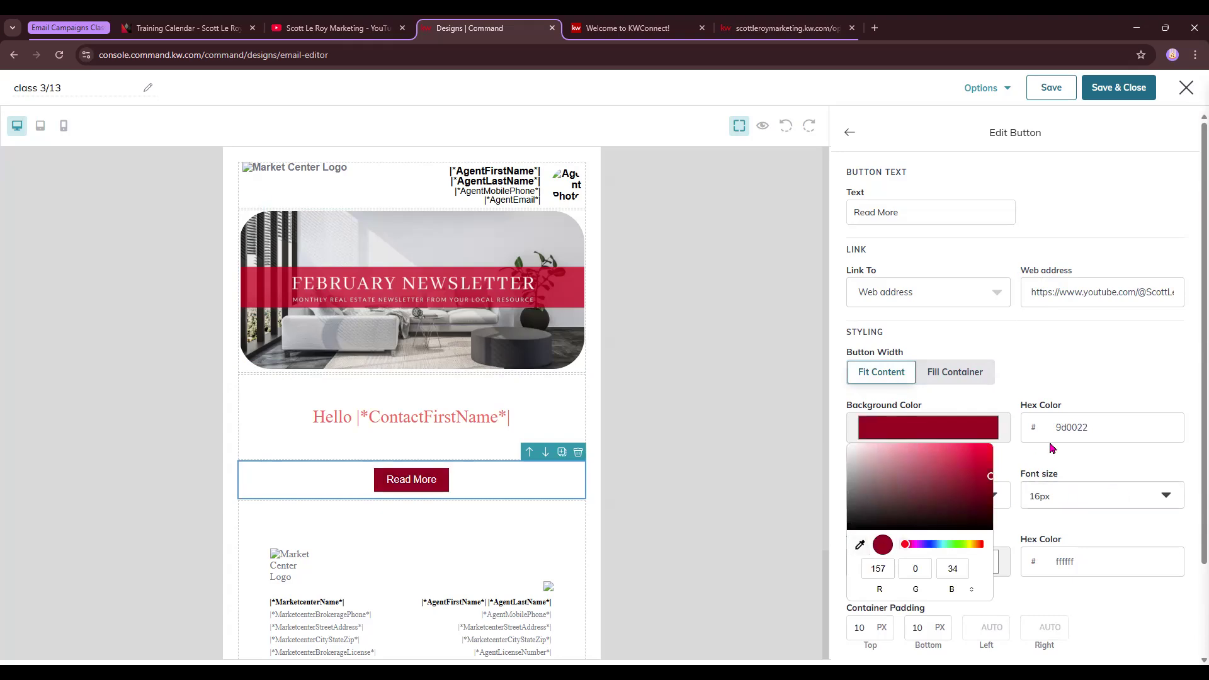
click(936, 497)
Set the button font to Georgia at 24px
click(936, 498)
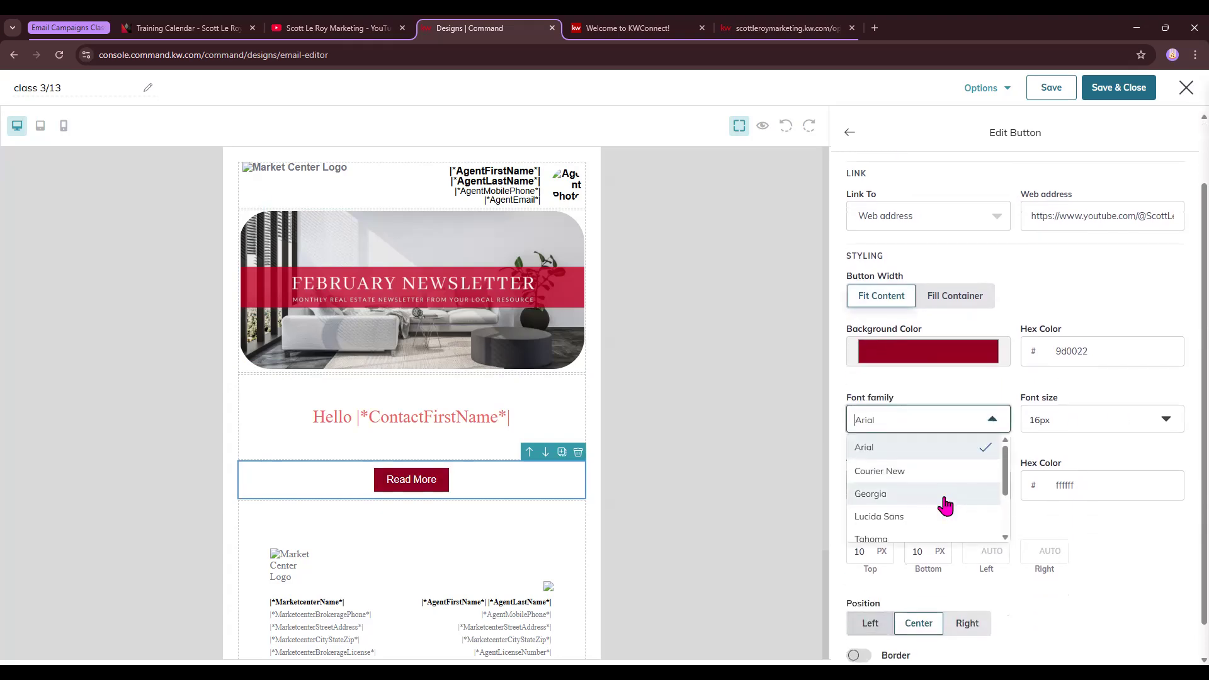
click(891, 501)
click(1086, 420)
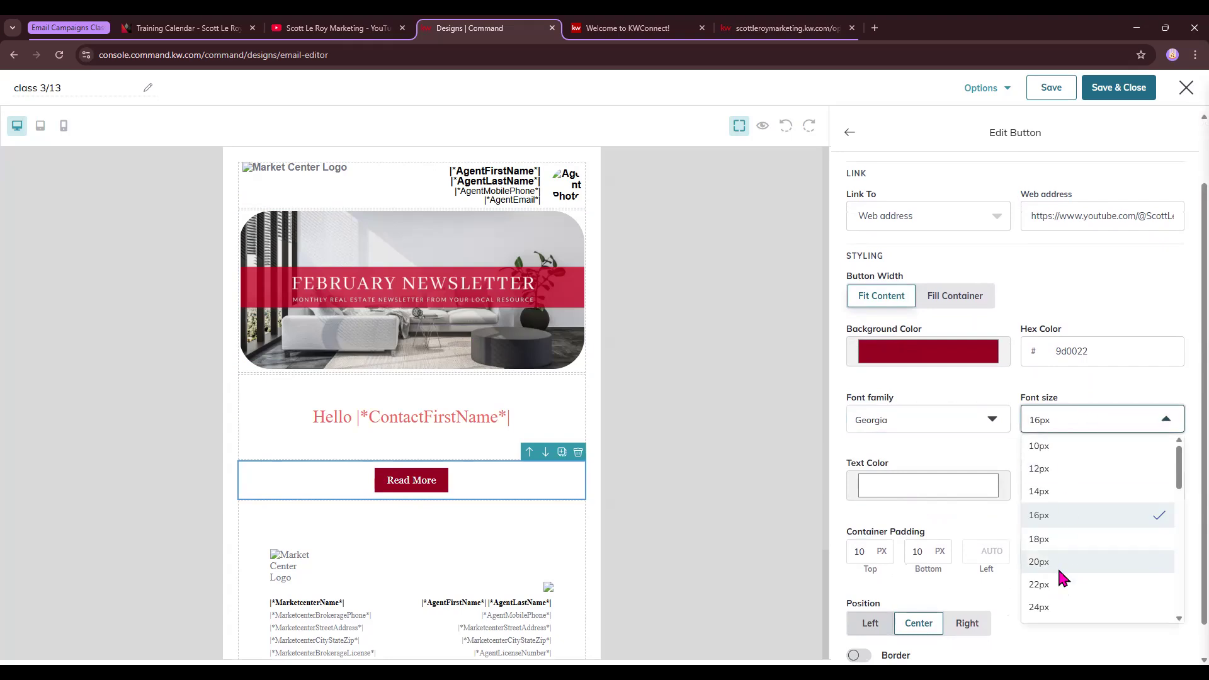
click(1040, 606)
Make the button text a sampled dark grey
scroll(1003, 500, down, 1)
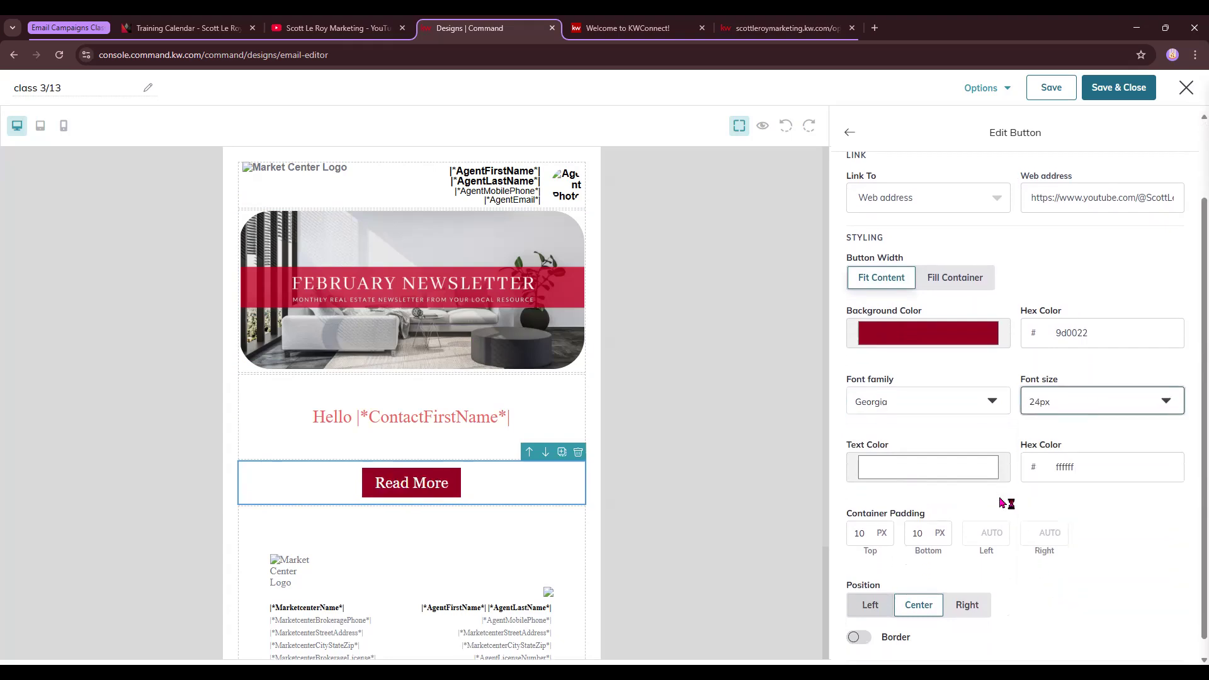
click(960, 449)
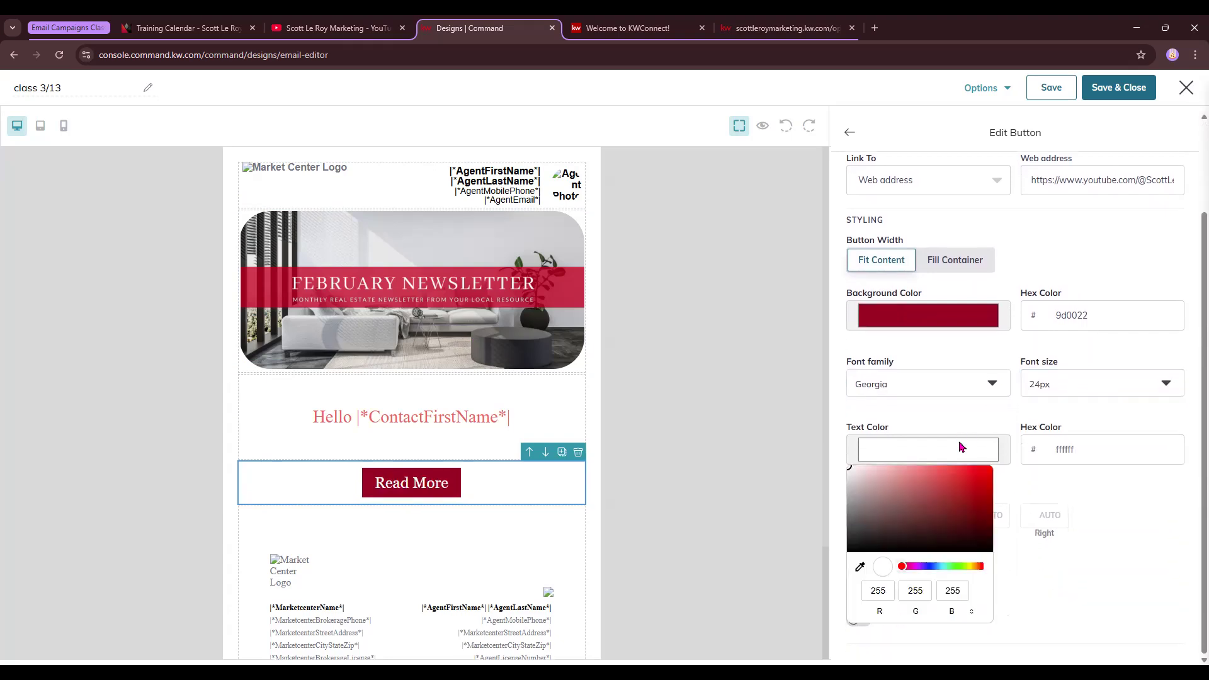
click(861, 566)
click(889, 592)
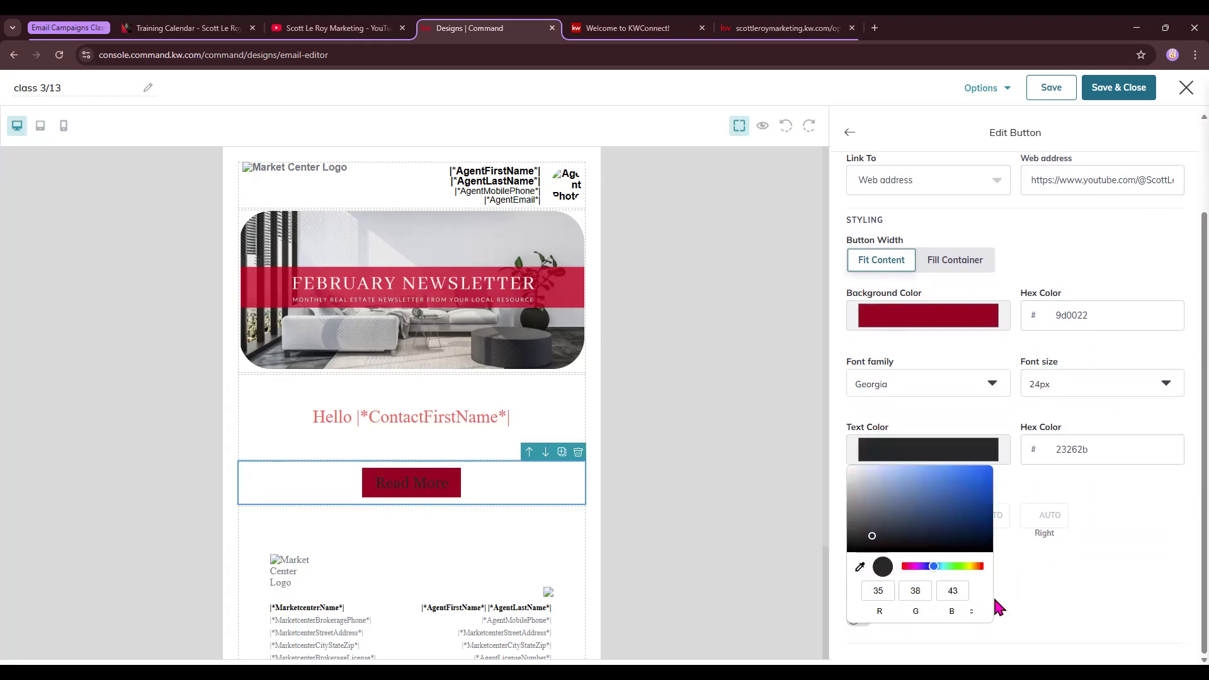
click(1079, 553)
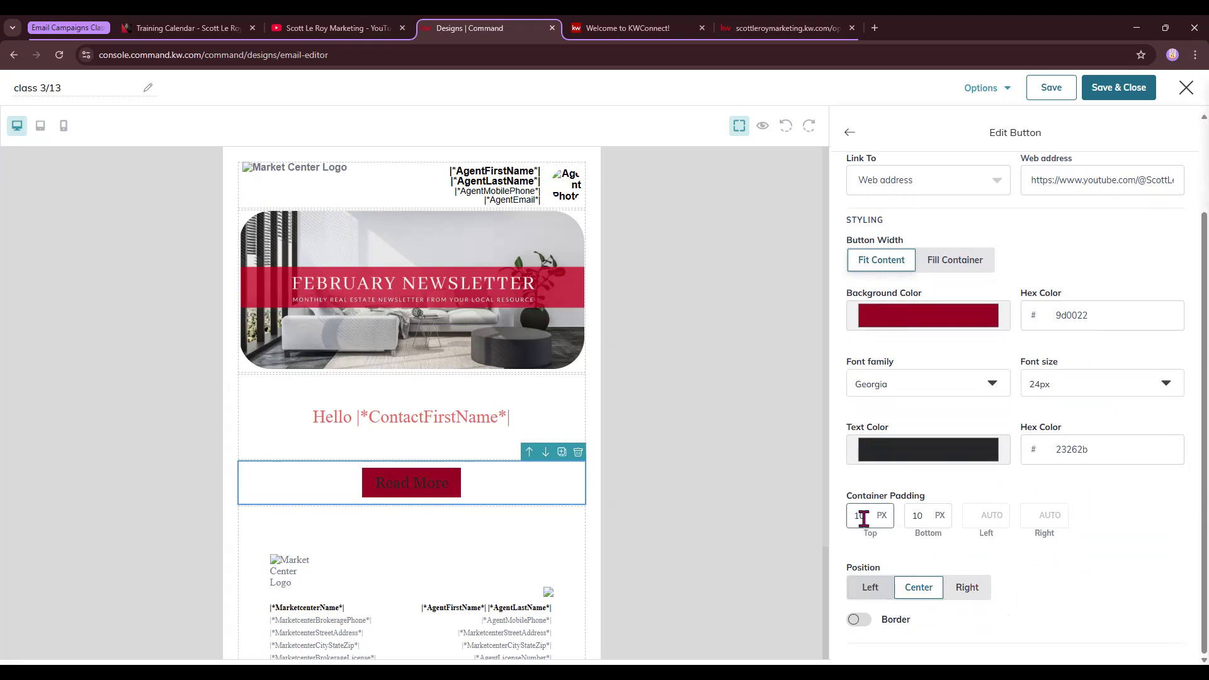
Delete the Read More button block from the email
scroll(925, 594, up, 1)
scroll(924, 594, up, 2)
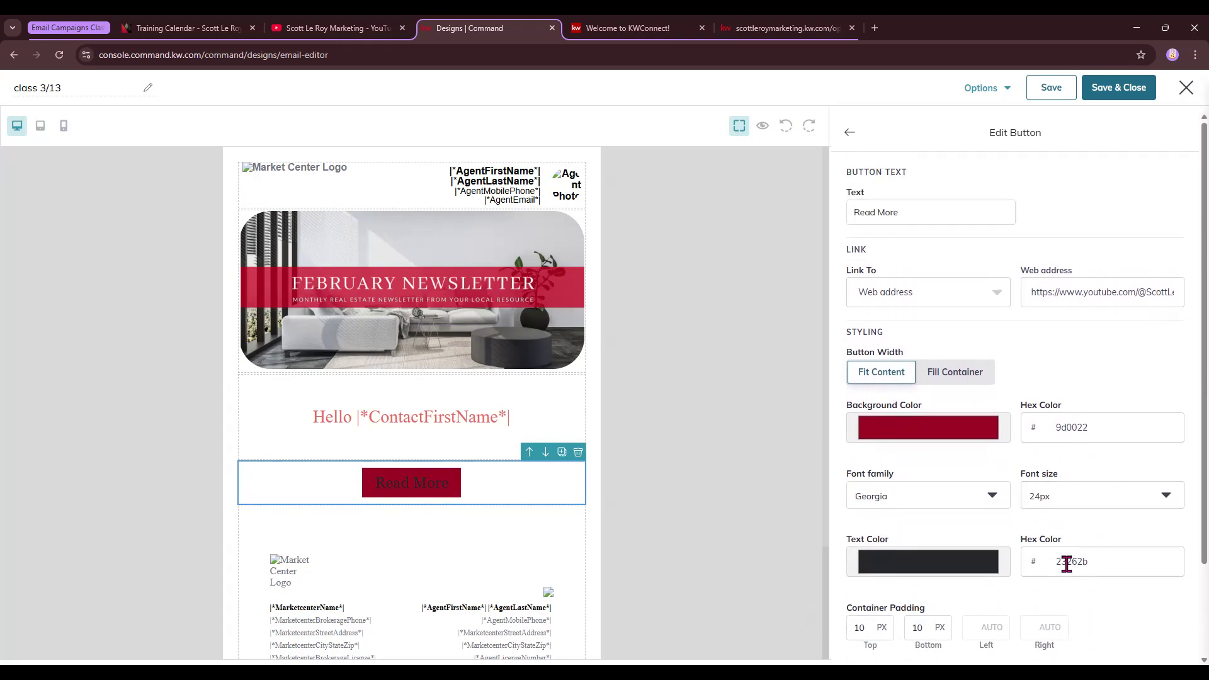
scroll(1077, 516, down, 2)
scroll(1048, 488, up, 2)
click(848, 133)
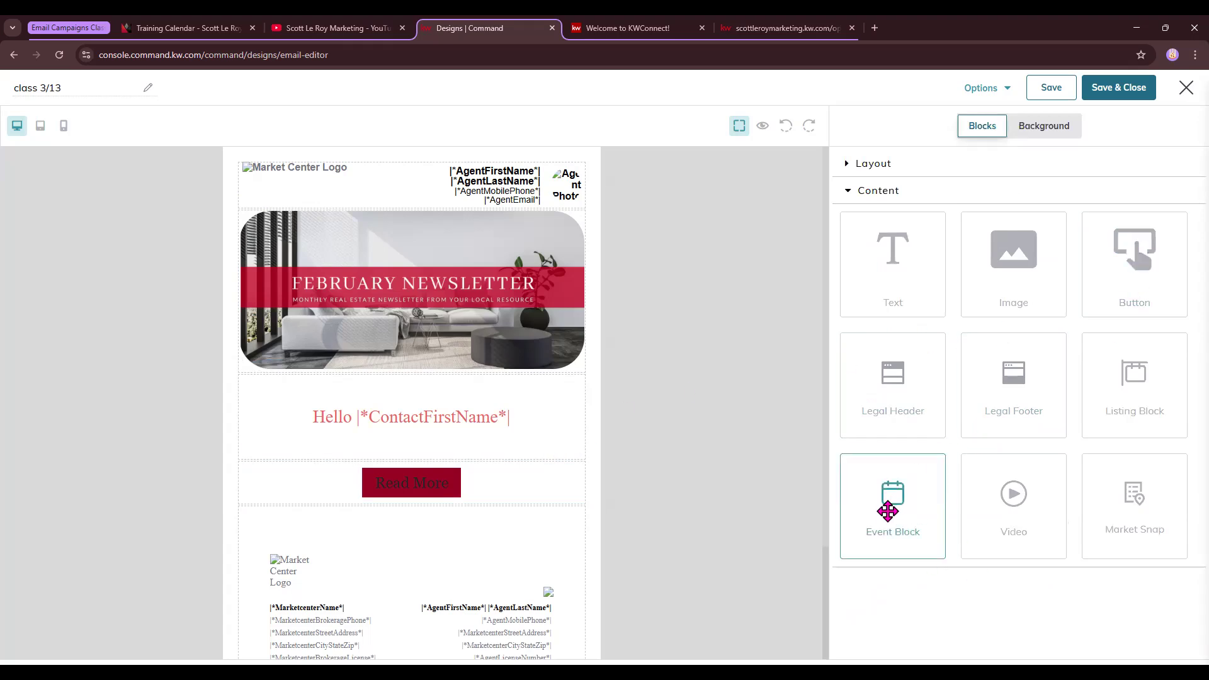
click(580, 479)
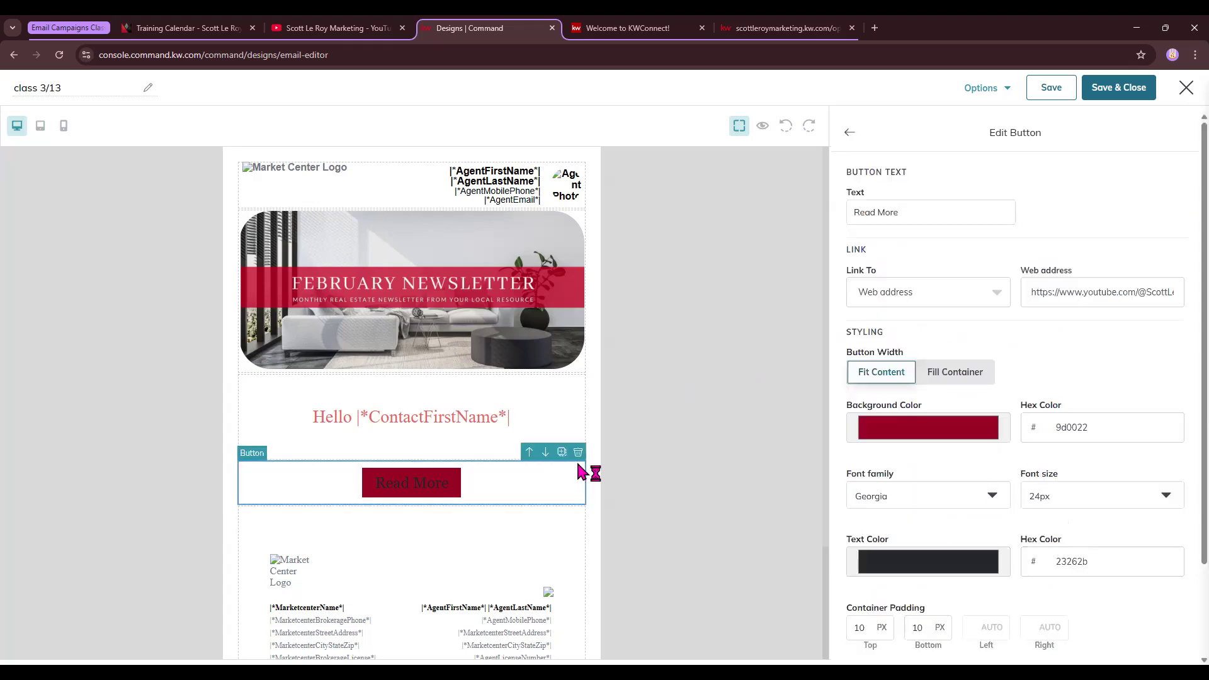
click(578, 454)
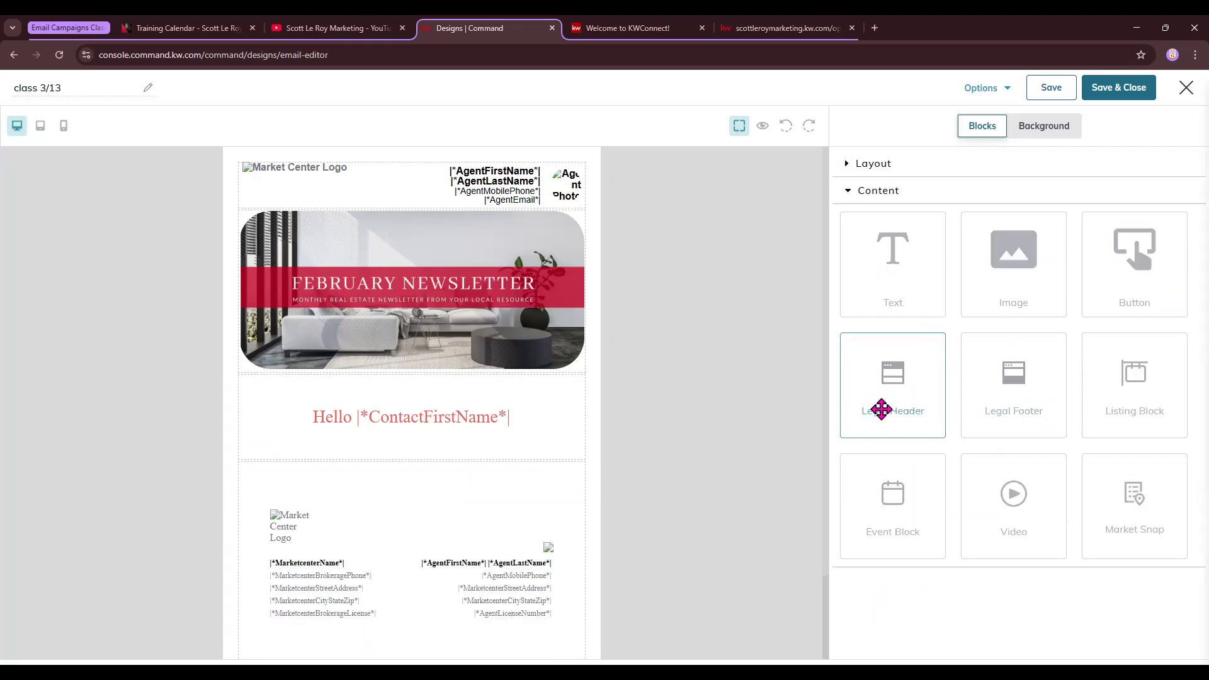
drag(1143, 382, 494, 487)
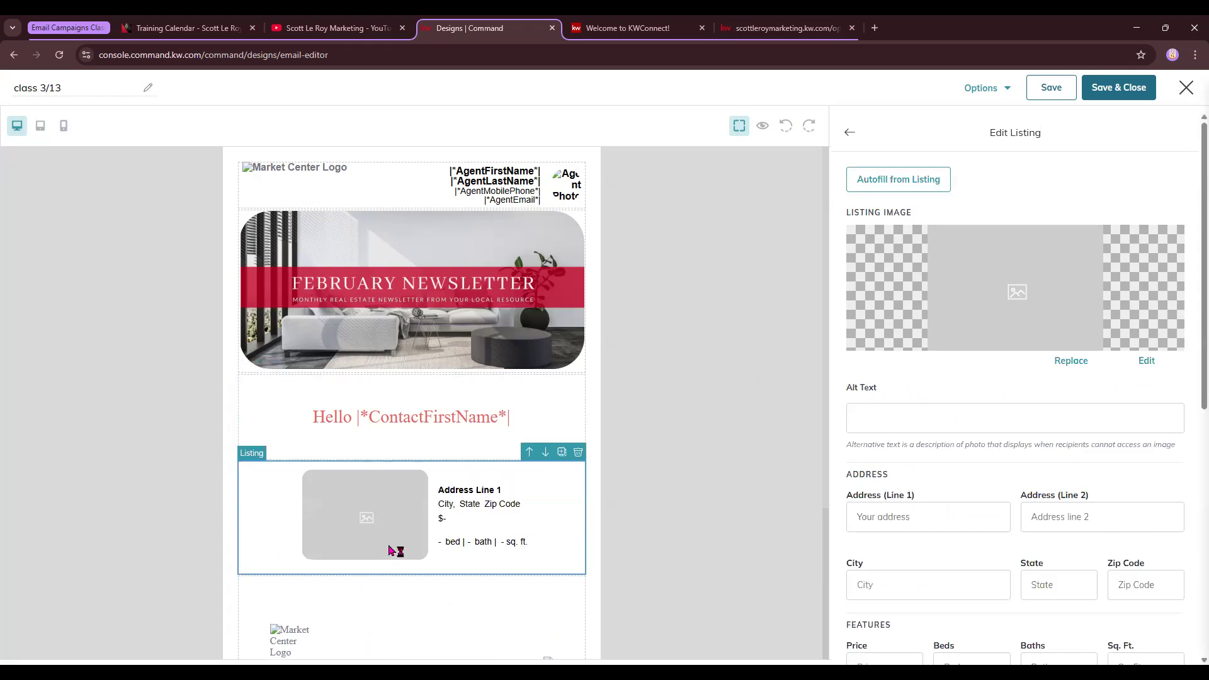
click(886, 187)
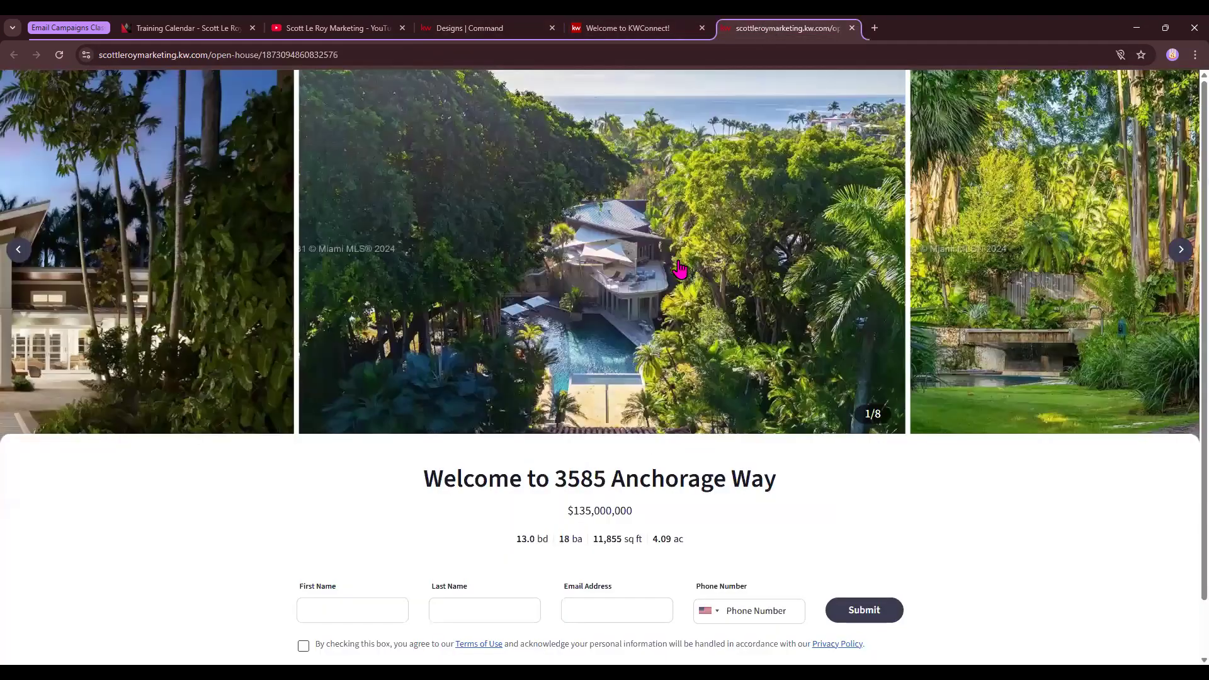
click(773, 28)
drag(543, 491, 553, 485)
key(ctrl+c)
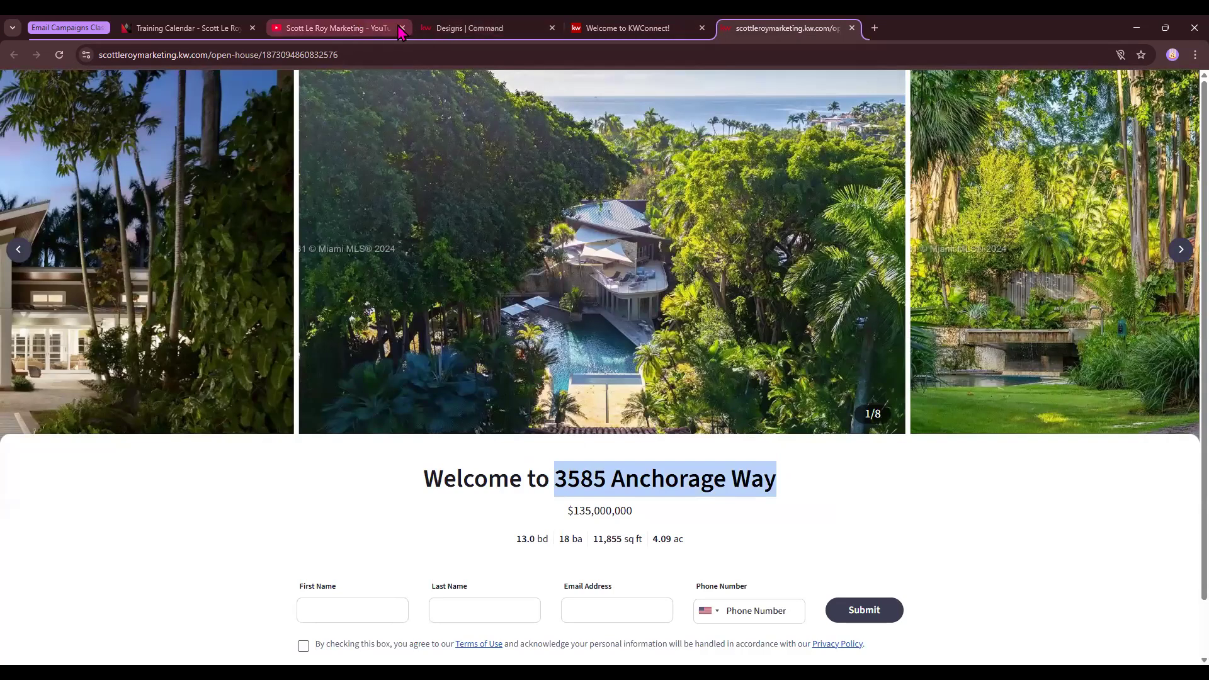
click(470, 28)
click(658, 140)
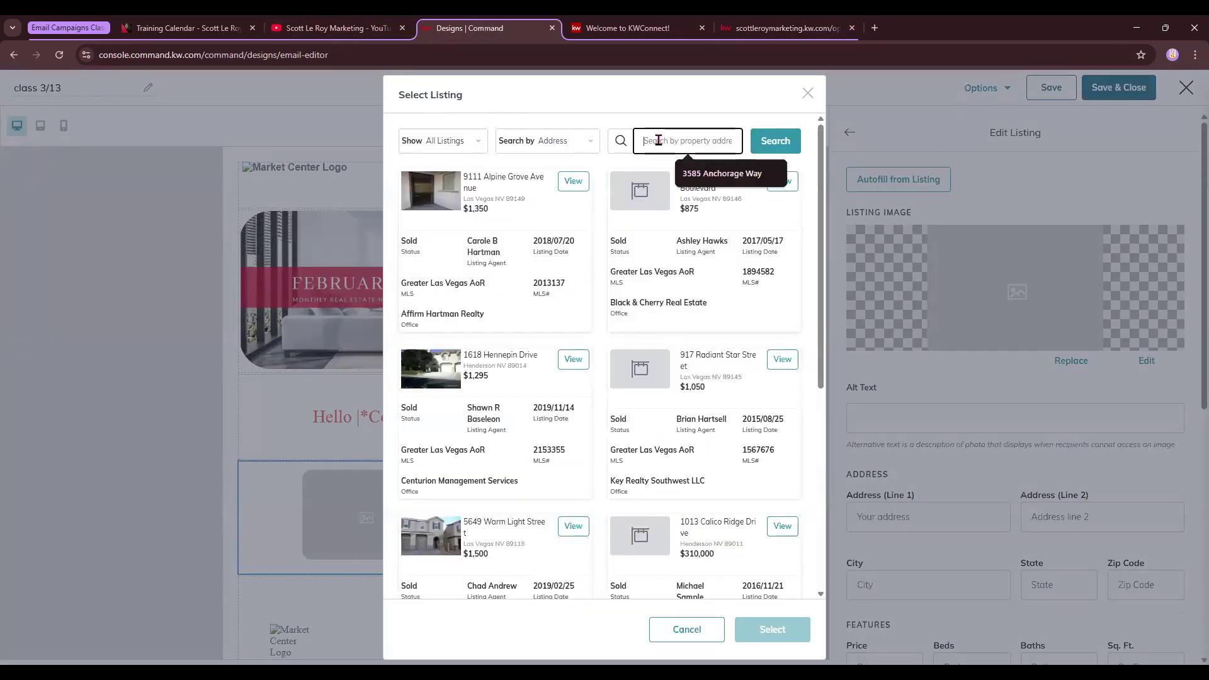
key(ctrl+v)
click(452, 142)
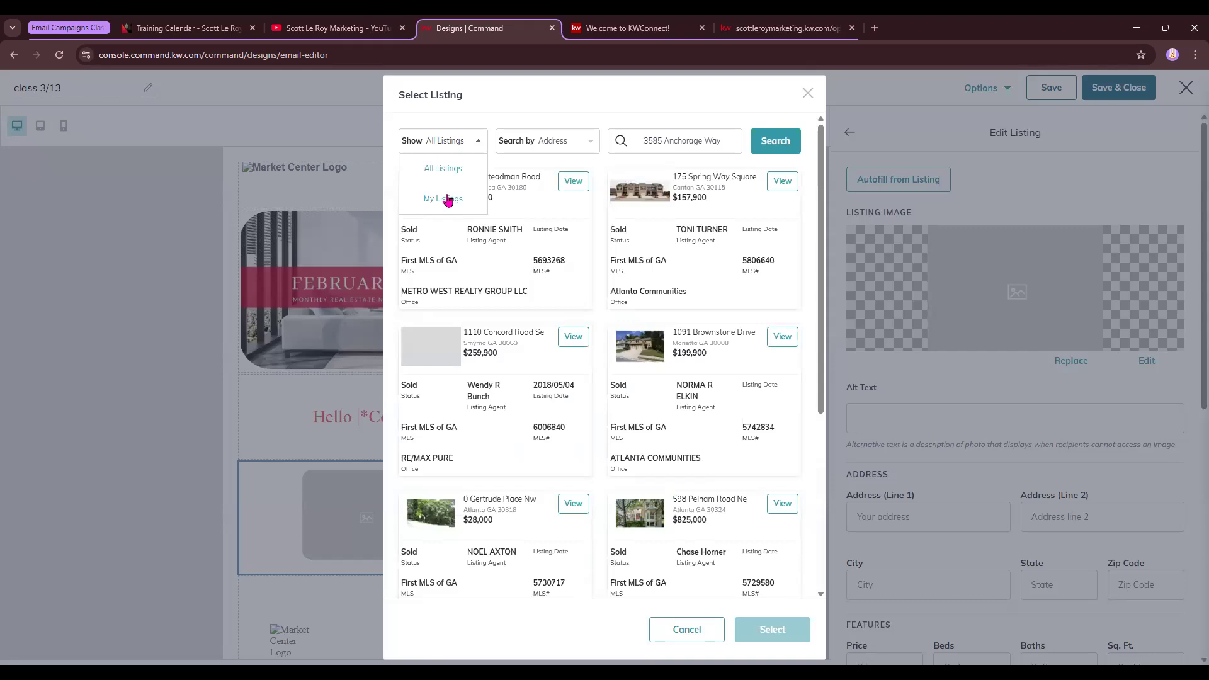
click(577, 150)
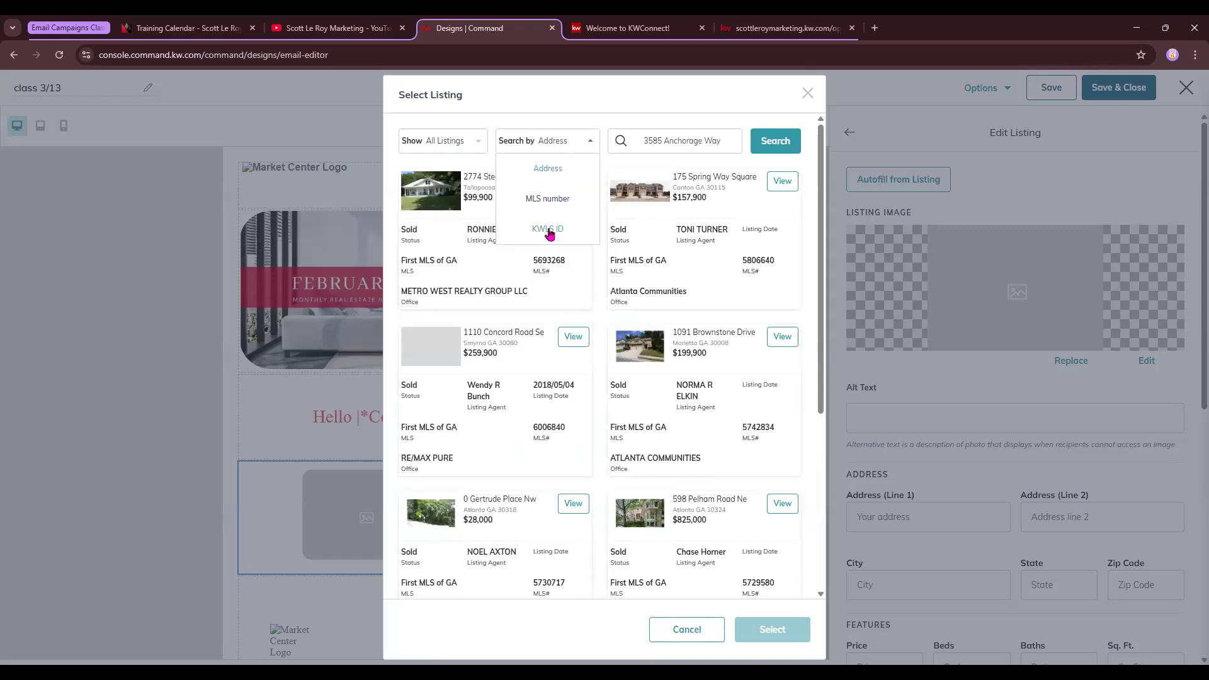
click(776, 143)
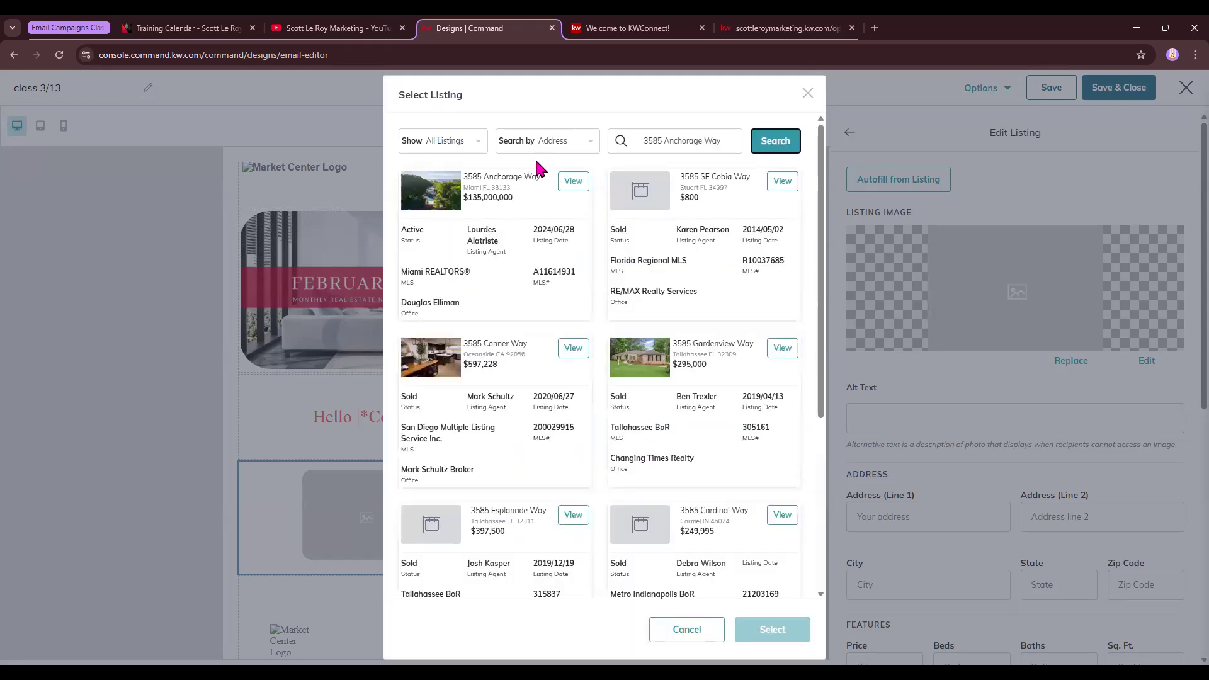
click(571, 183)
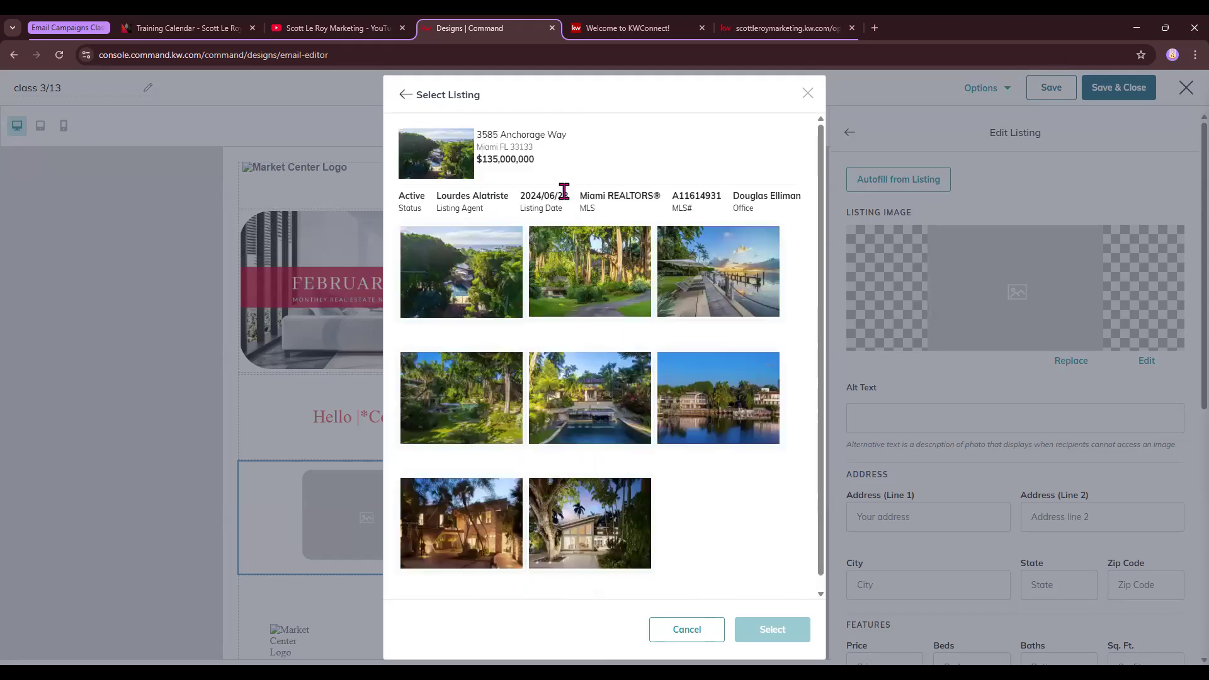
click(724, 271)
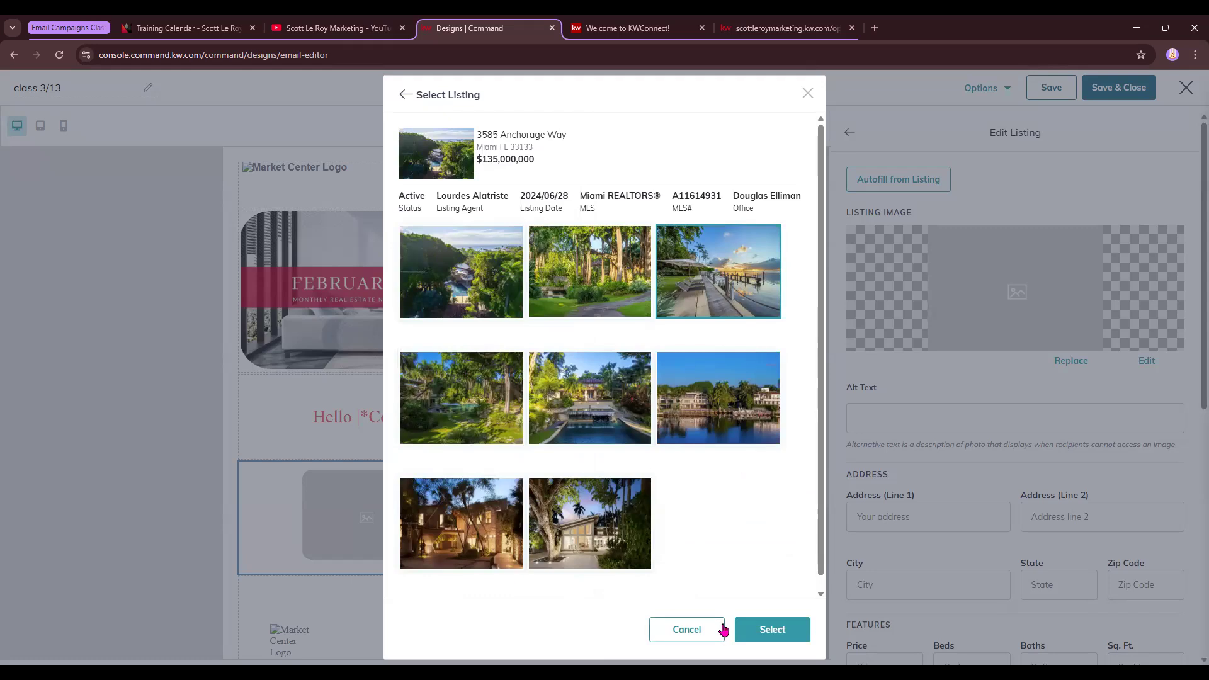
click(781, 630)
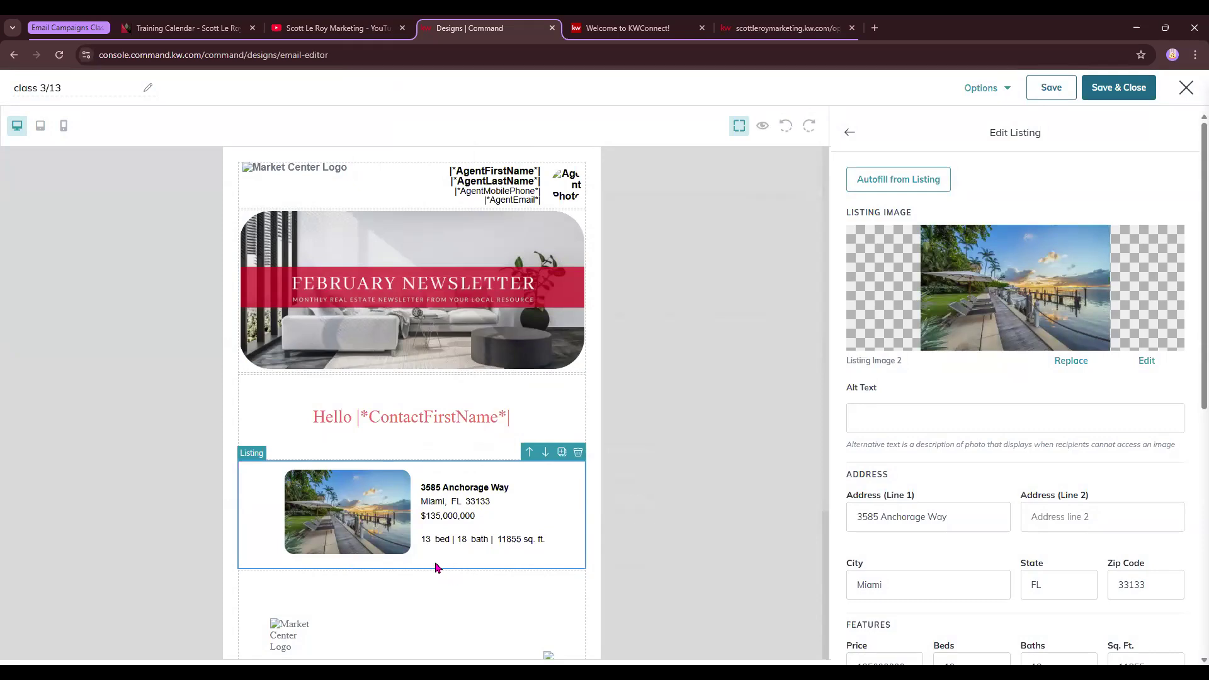
Link the listing by web address to its open-house page URL
scroll(933, 491, down, 2)
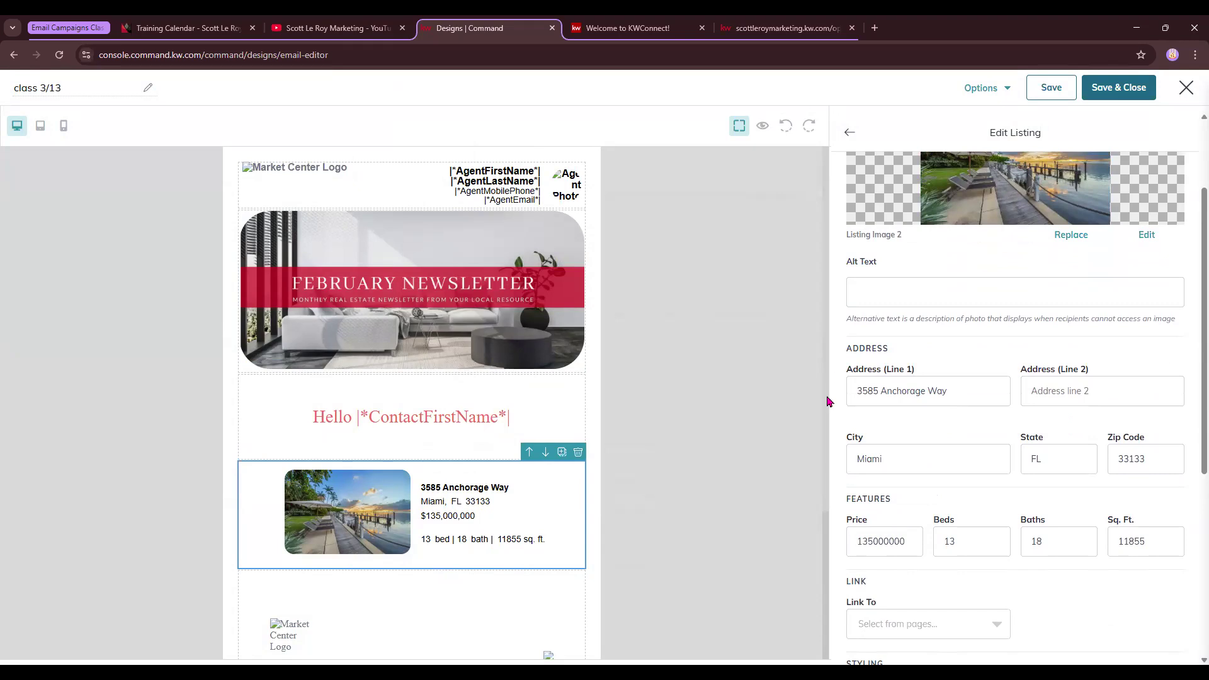
scroll(944, 464, down, 1)
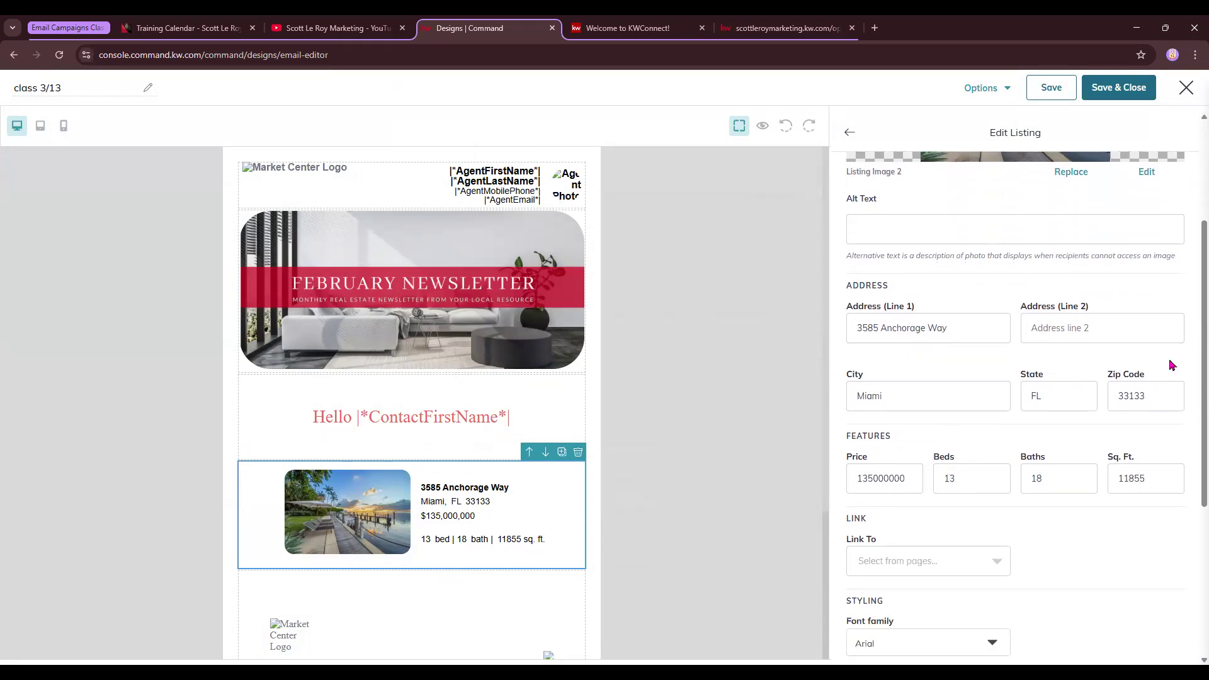
scroll(1039, 441, down, 3)
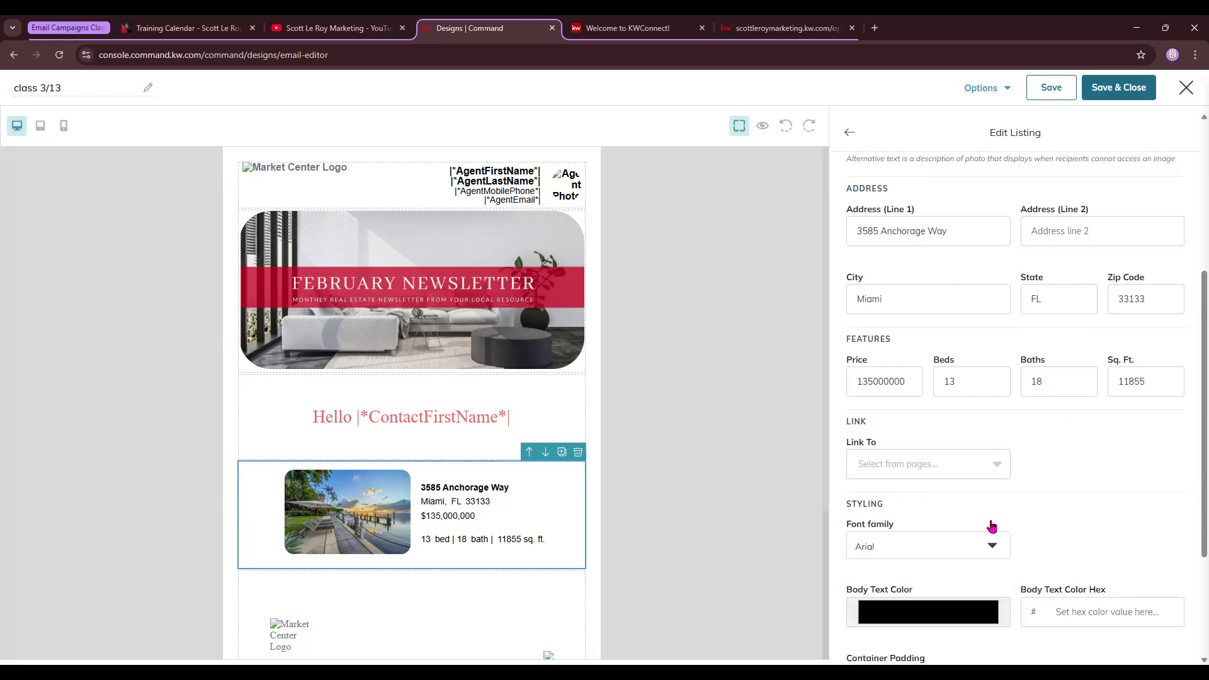
click(756, 29)
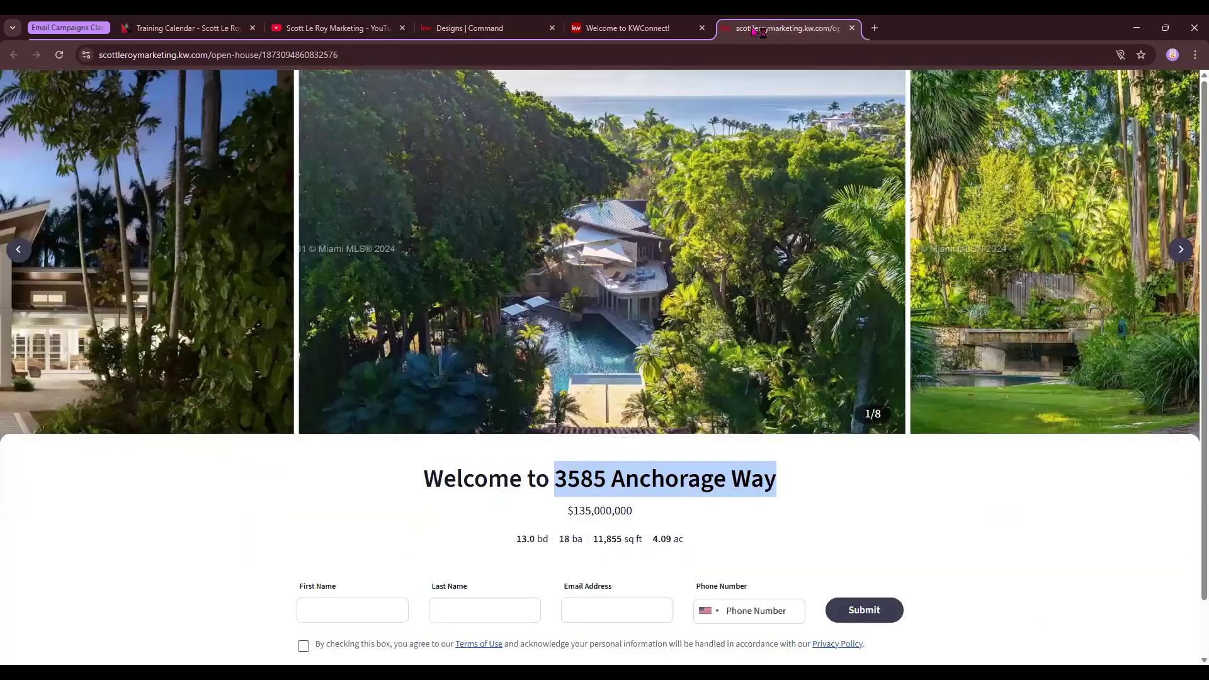
click(481, 52)
key(ctrl+c)
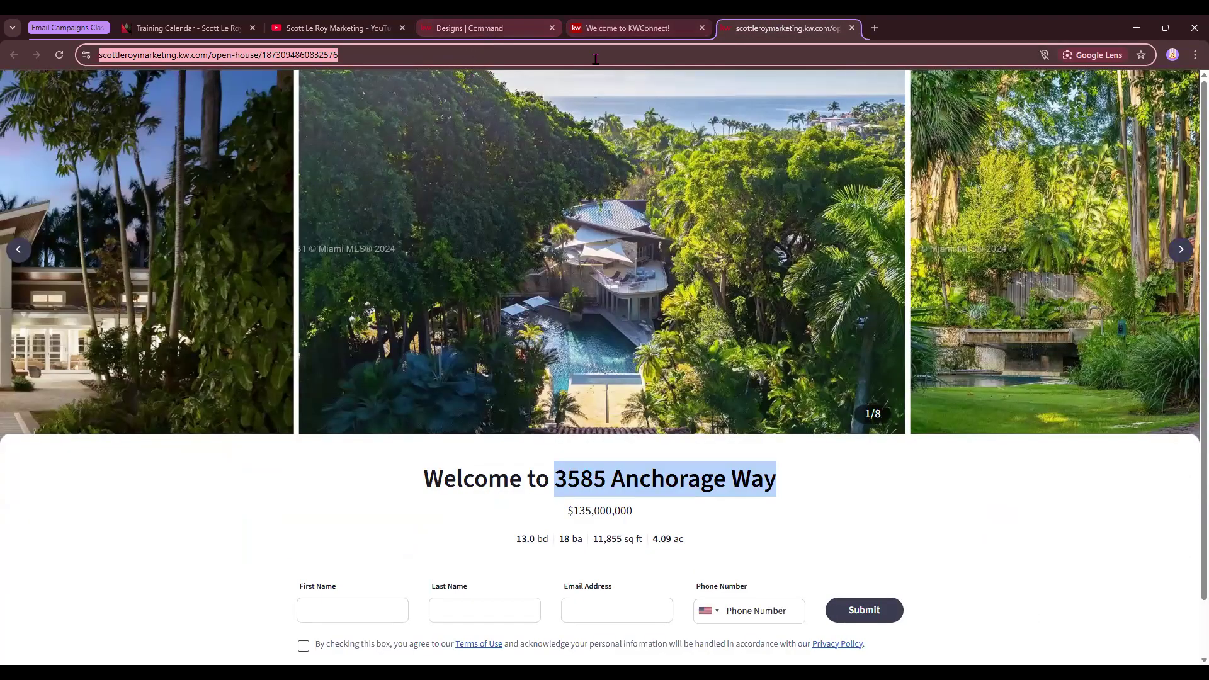
click(469, 32)
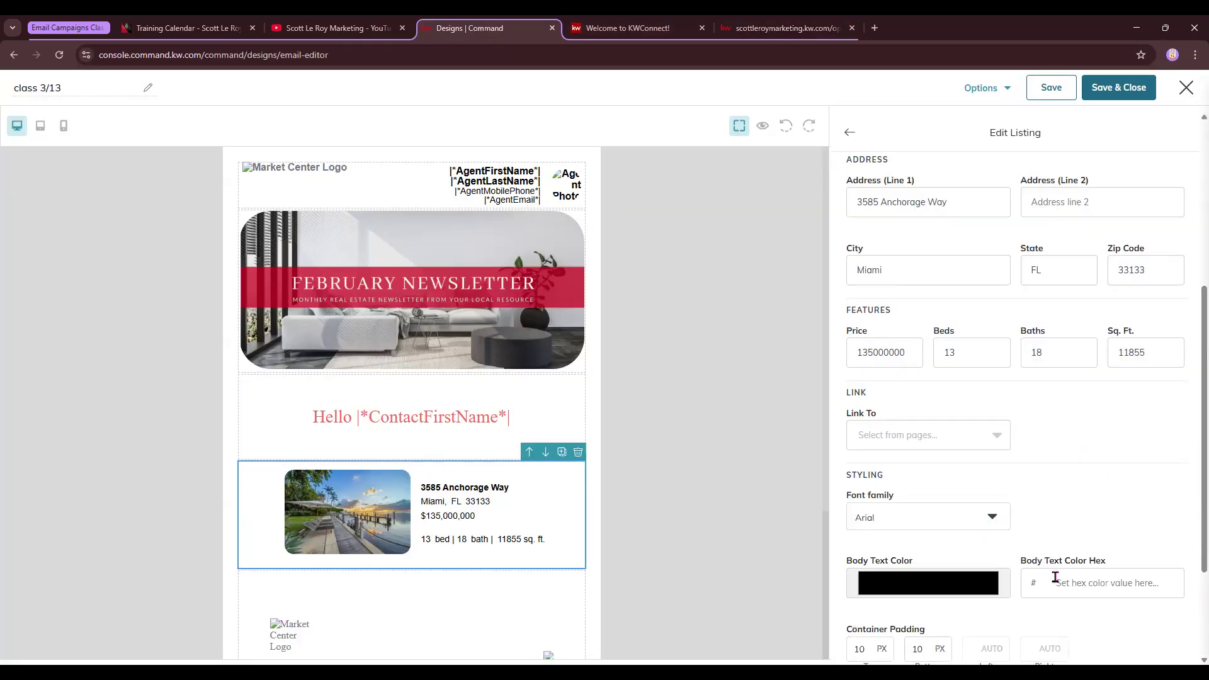
click(924, 435)
click(884, 524)
click(1050, 438)
key(ctrl+v)
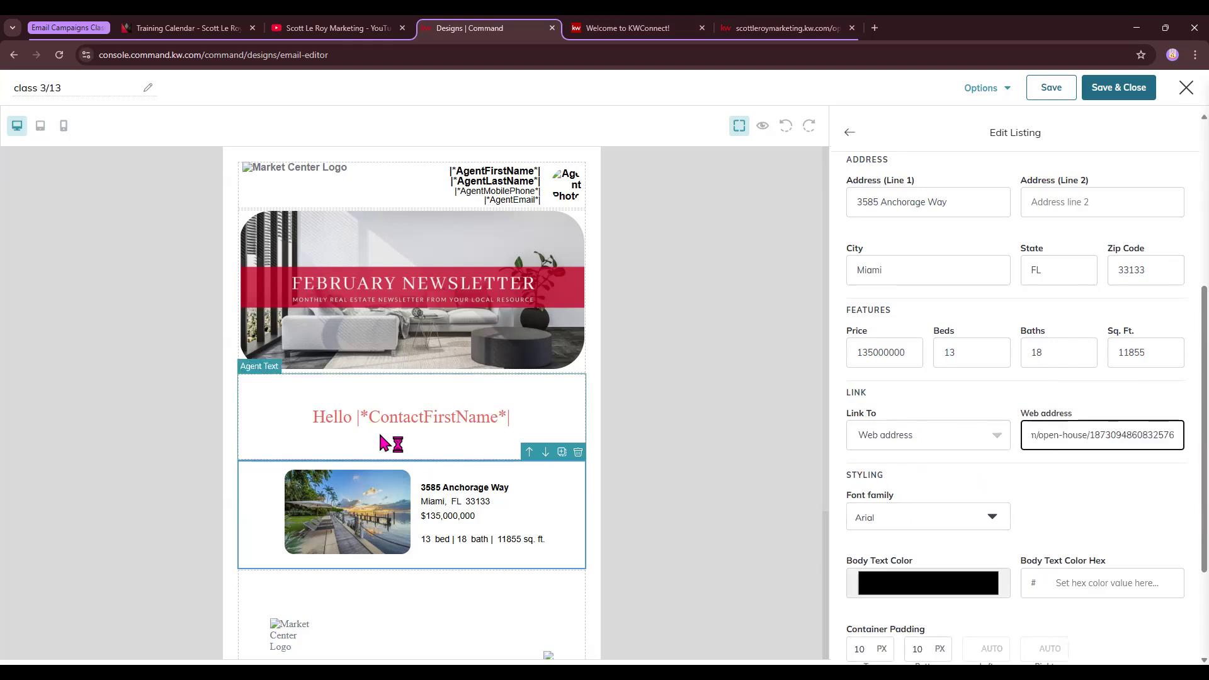
Set the listing text to Lucida Sans with red c80909 body text
click(787, 28)
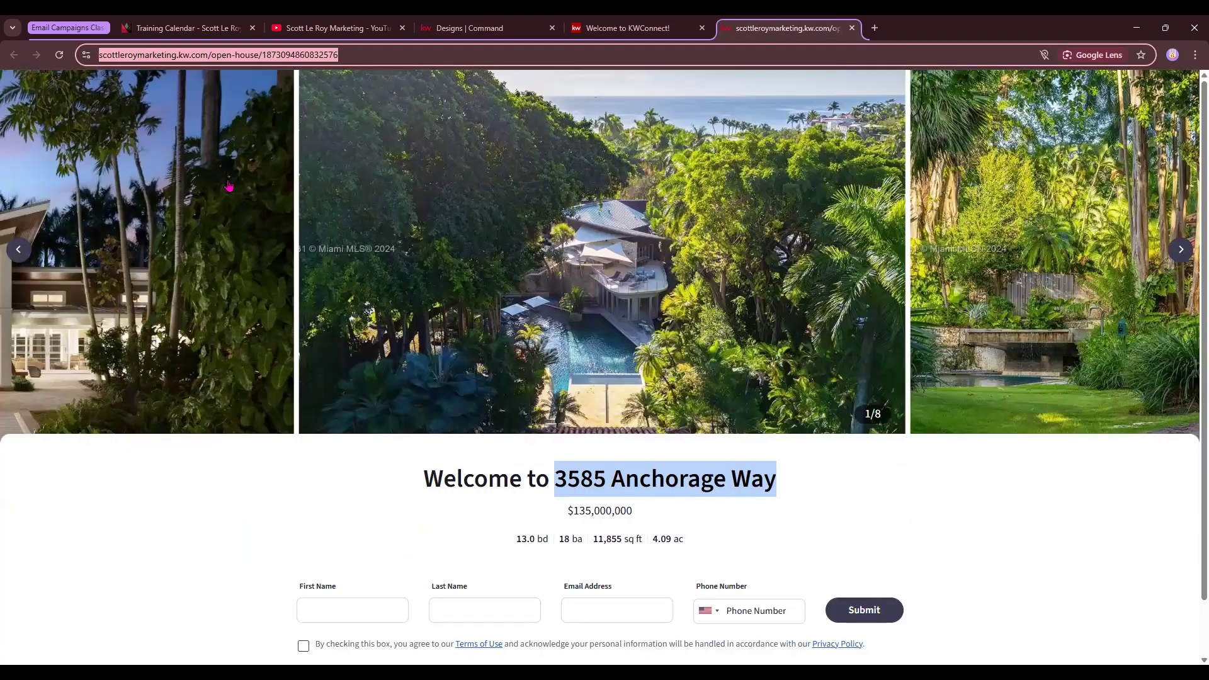
click(490, 23)
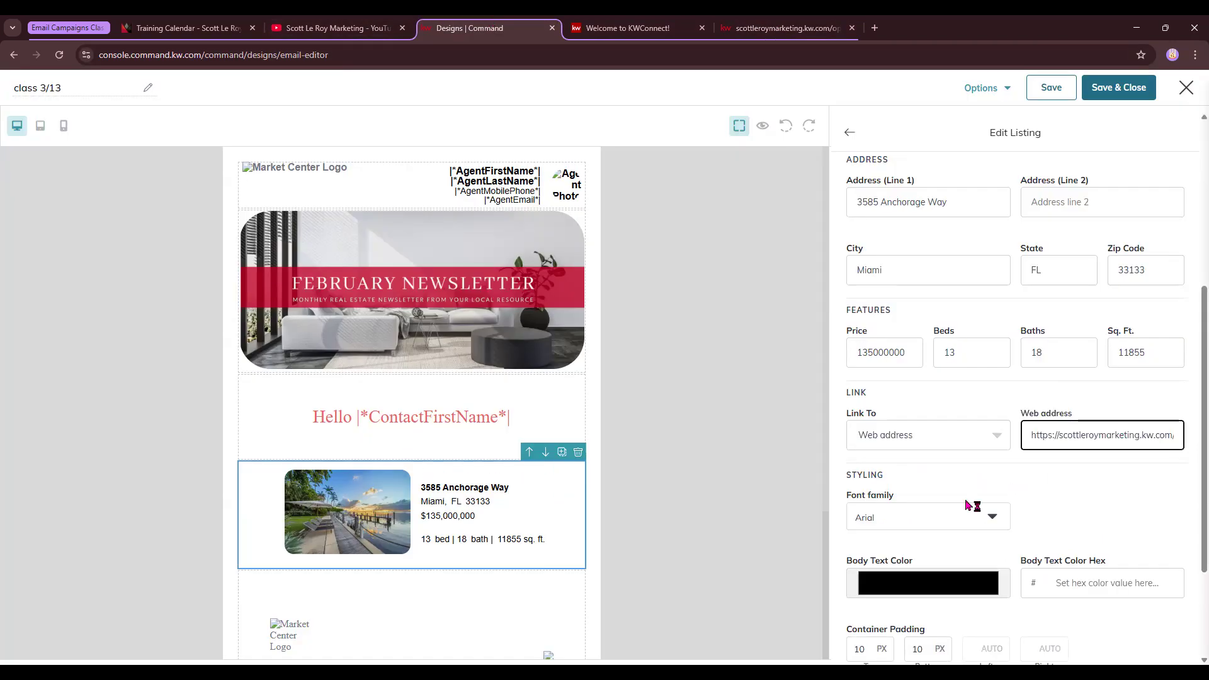
scroll(973, 505, down, 1)
click(974, 456)
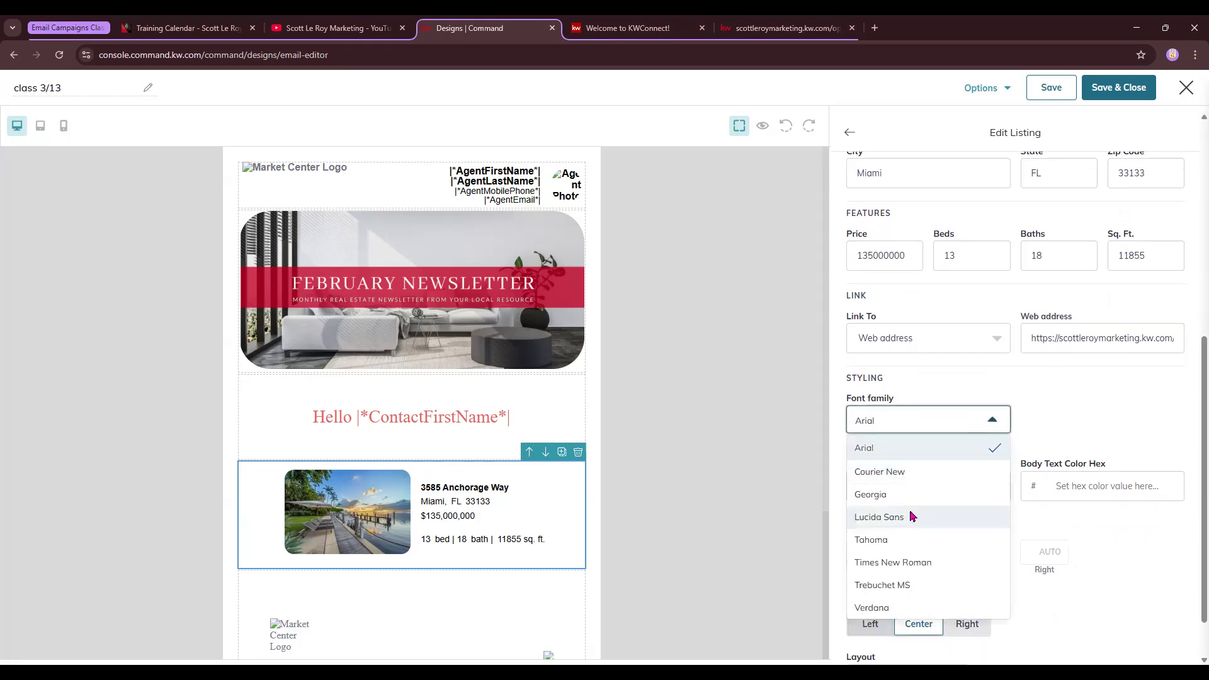
click(910, 516)
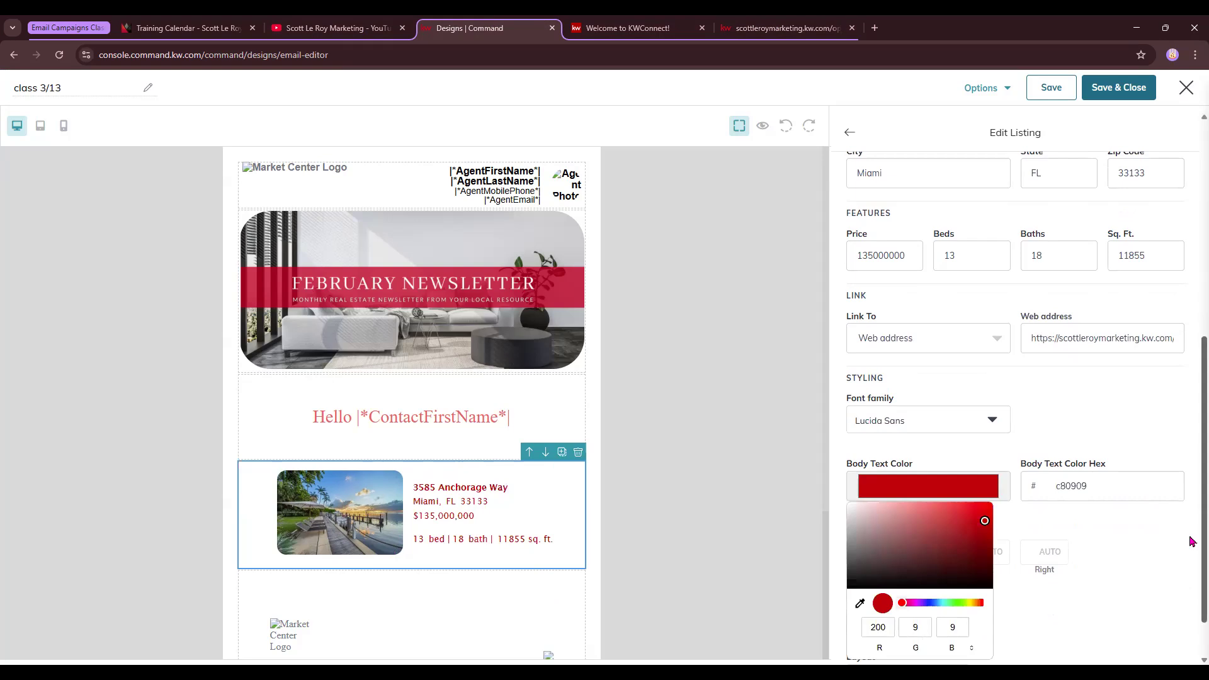
click(1192, 541)
scroll(939, 572, down, 1)
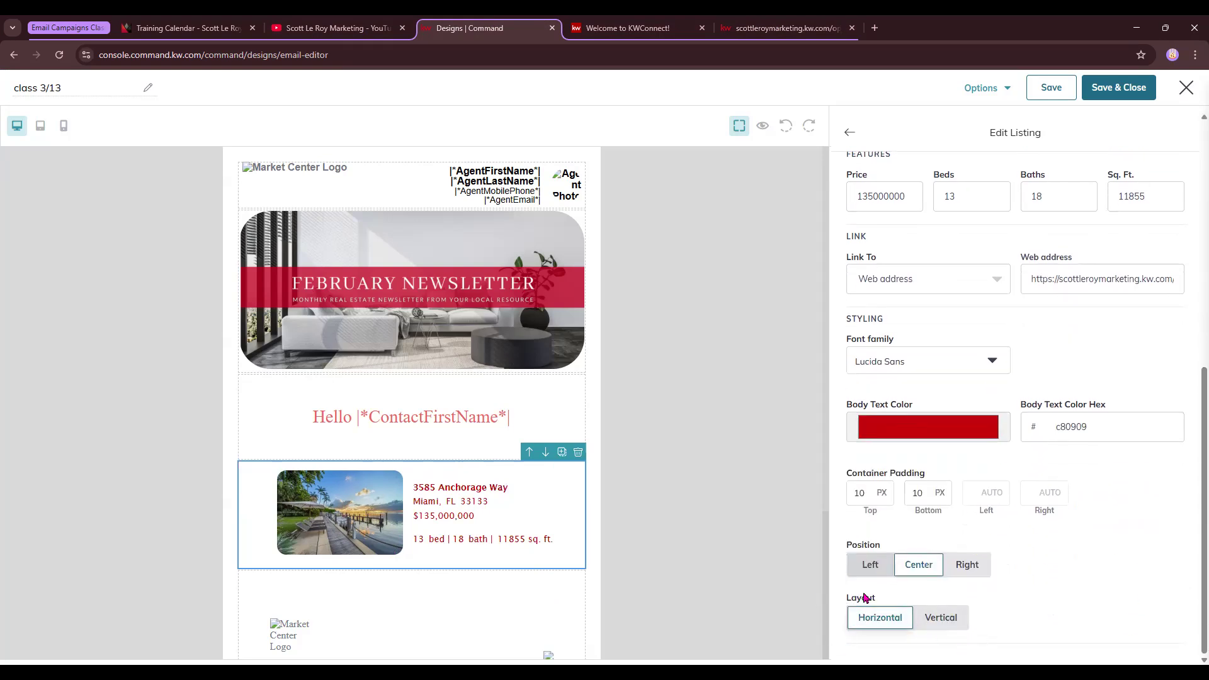
Try stacking the listing photo above the text, then put it back beside it
click(941, 621)
scroll(669, 535, down, 4)
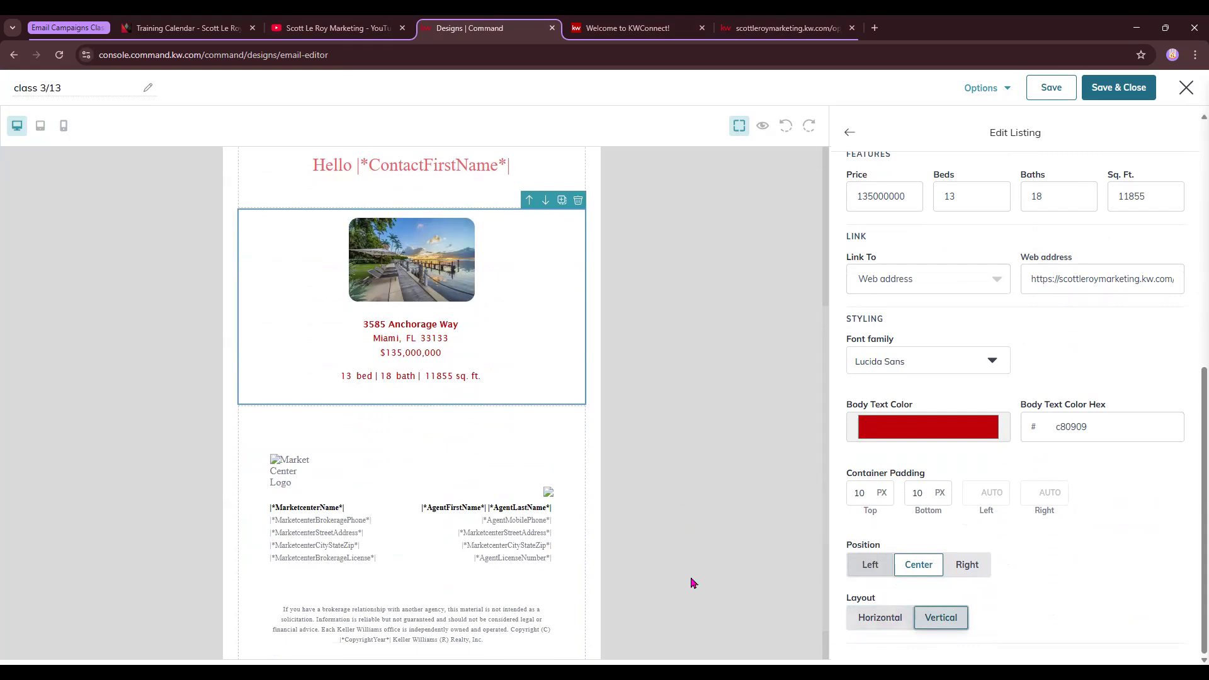
click(894, 621)
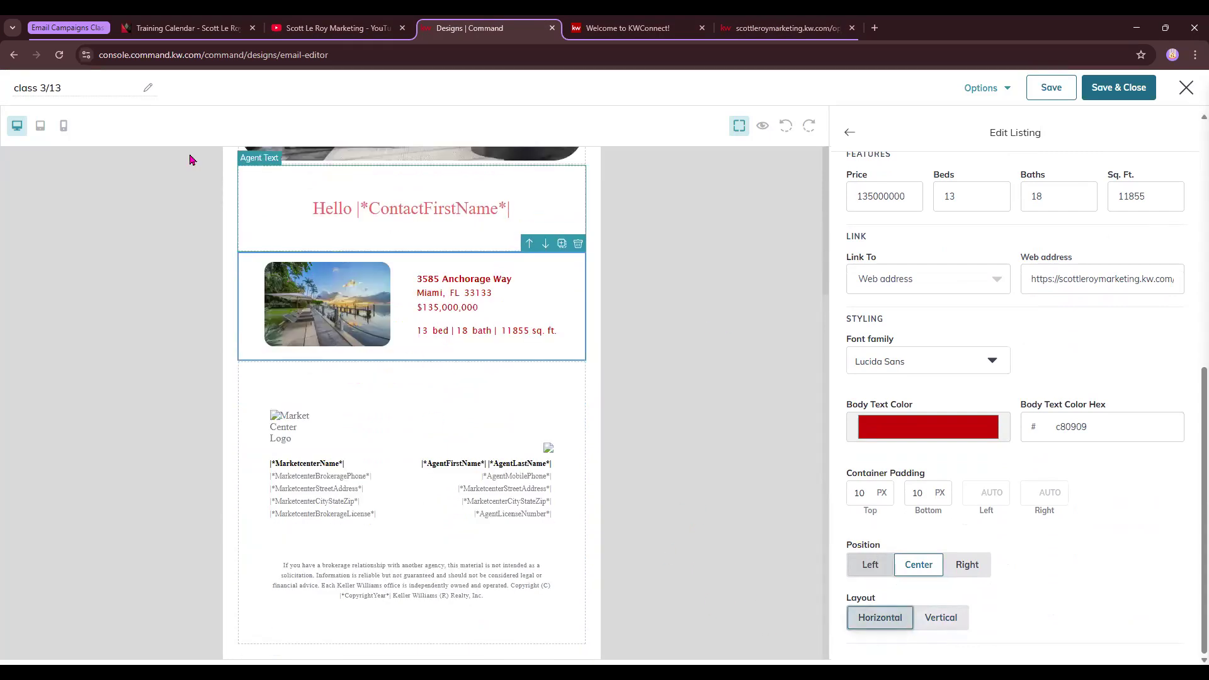
Preview the email on mobile, return to desktop, and close the listing settings
click(64, 127)
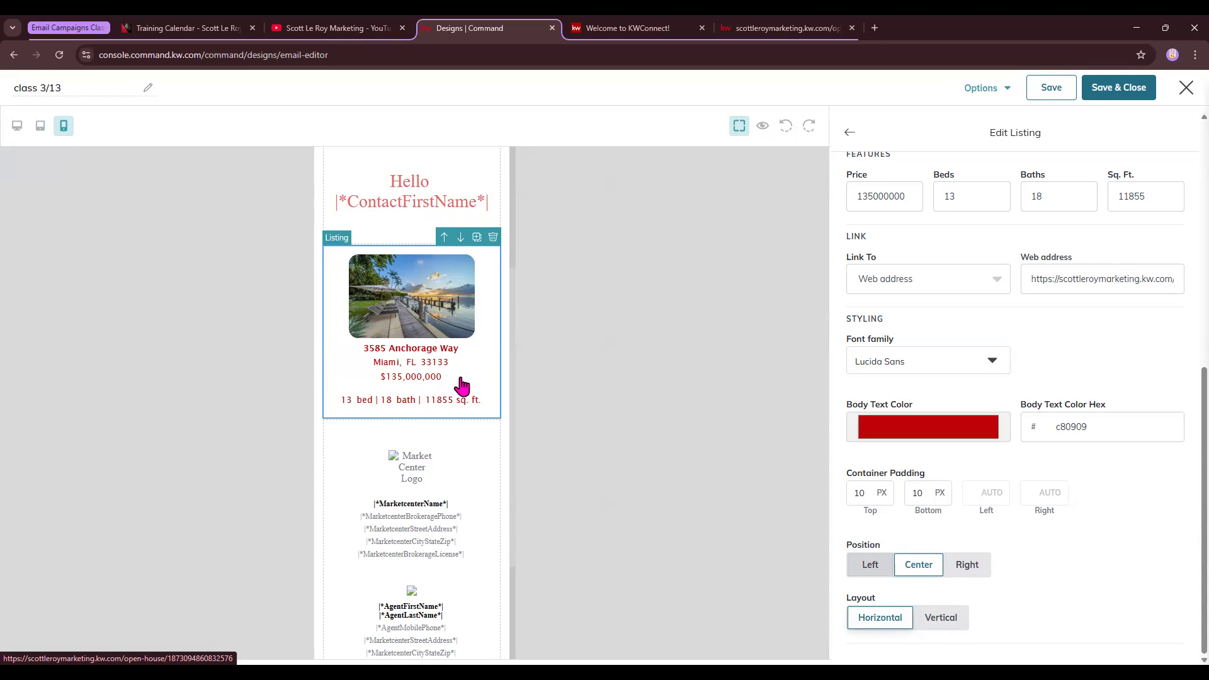
click(17, 125)
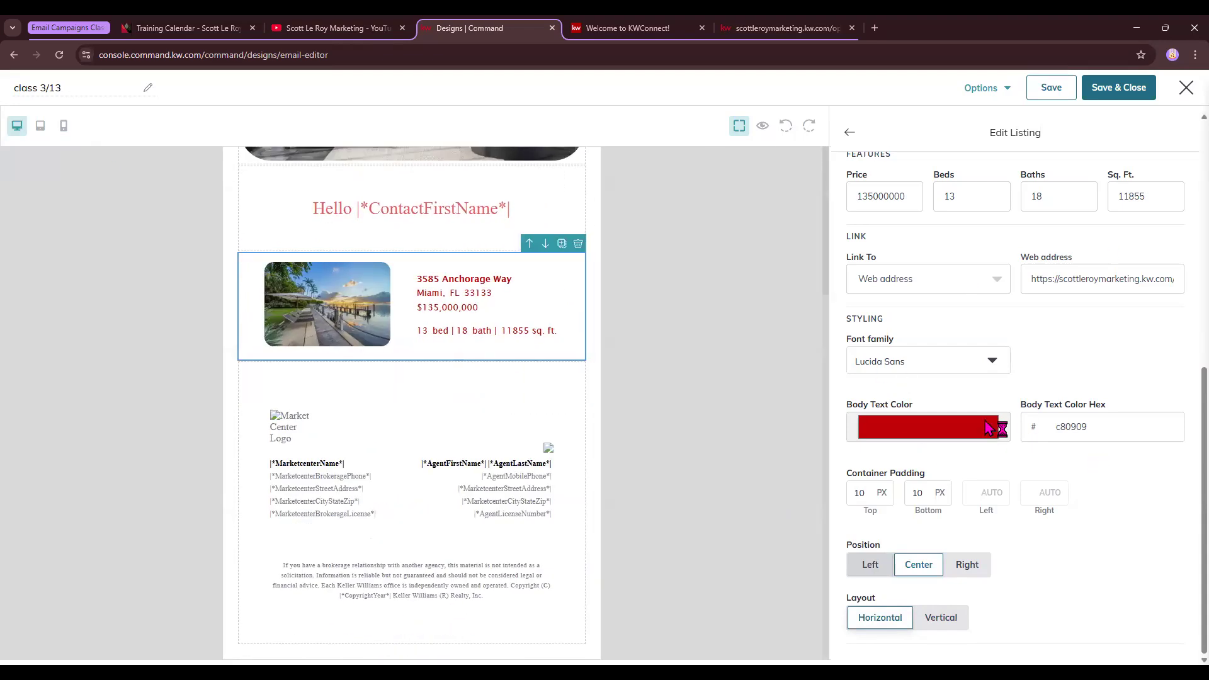
click(850, 130)
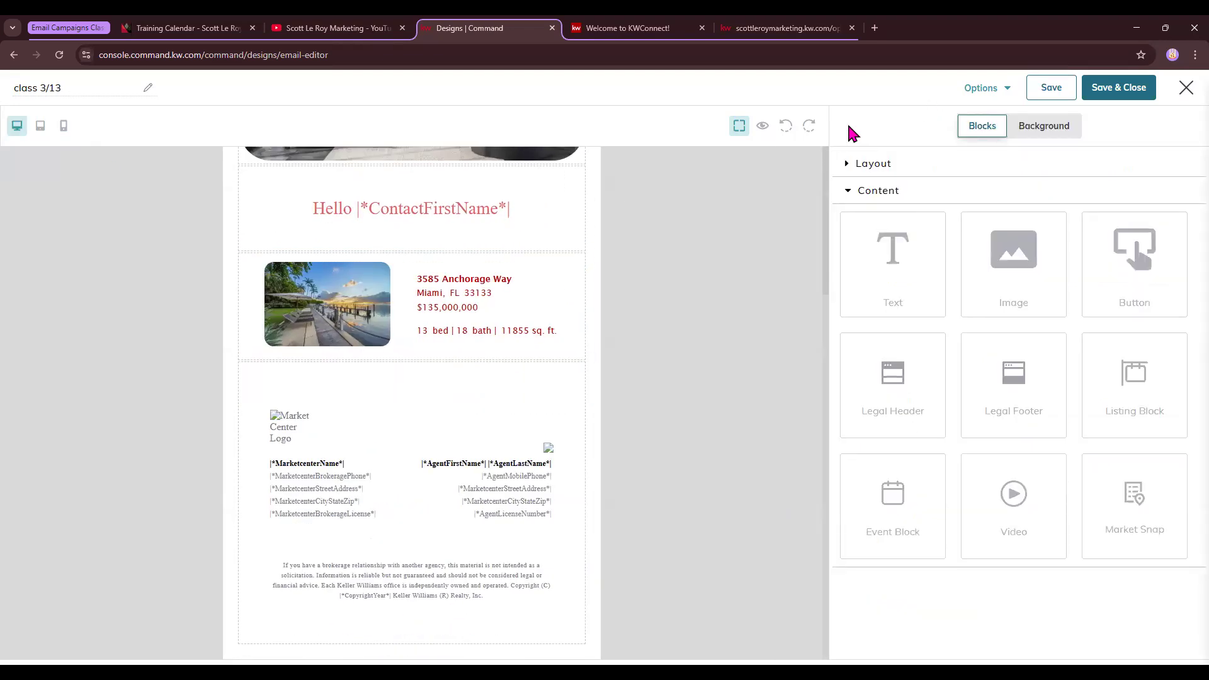
drag(1158, 390, 531, 391)
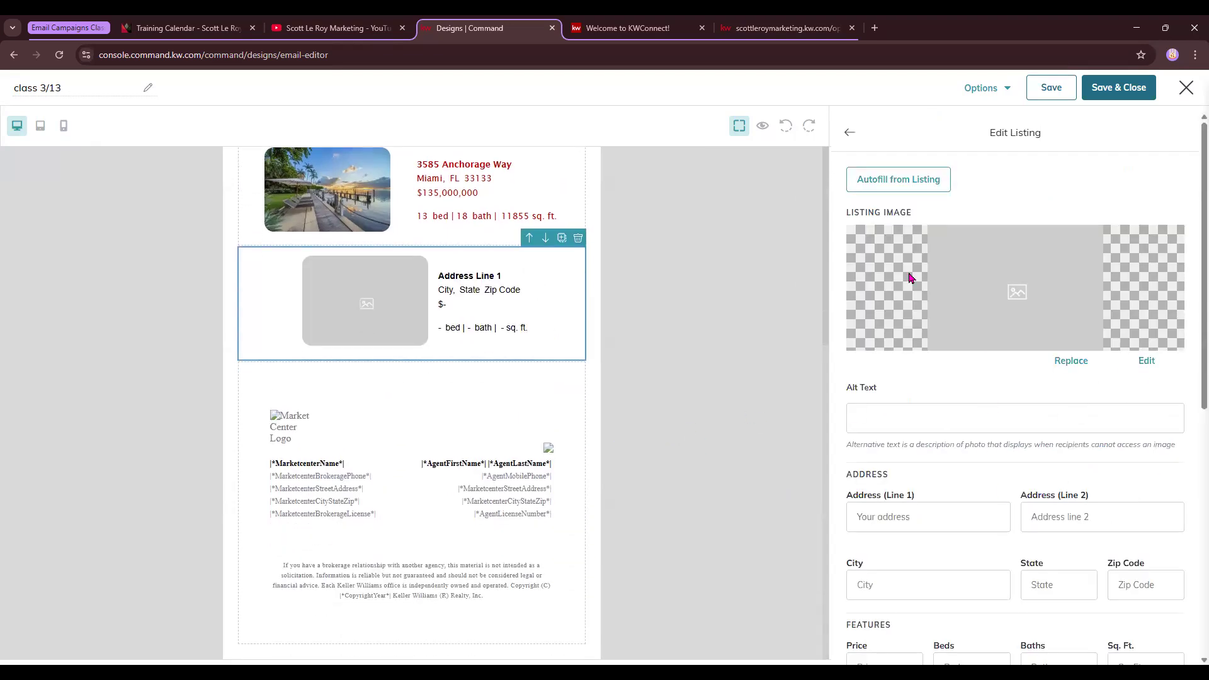
click(921, 180)
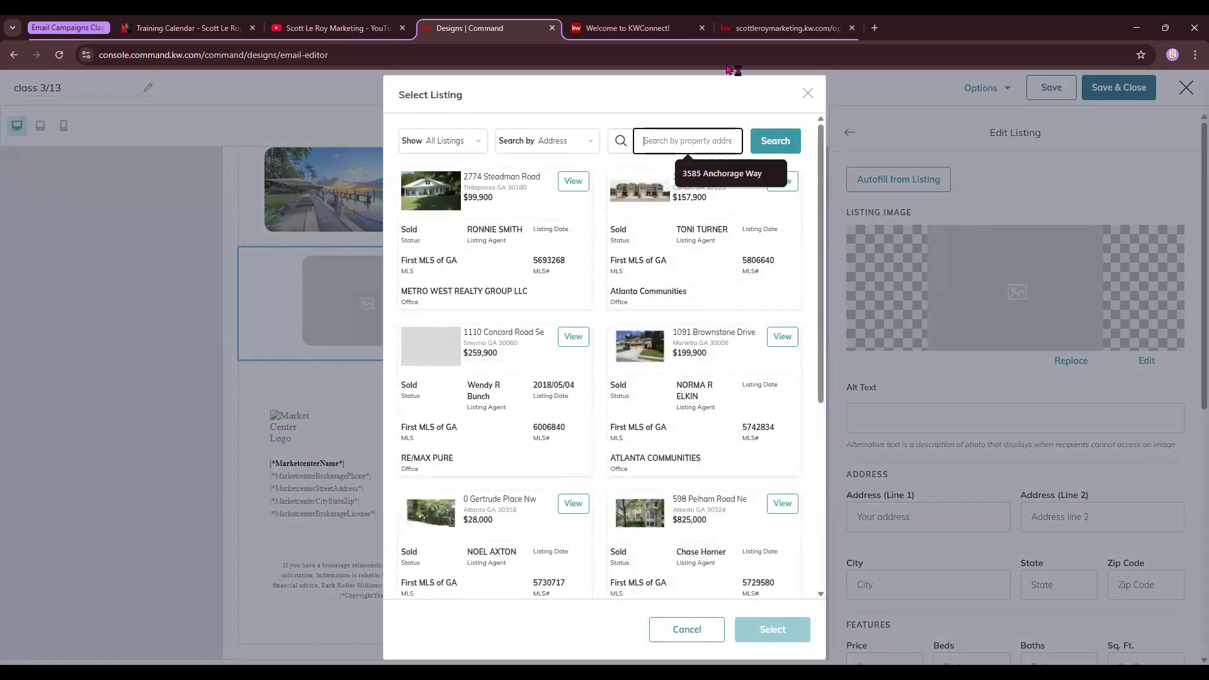
click(733, 27)
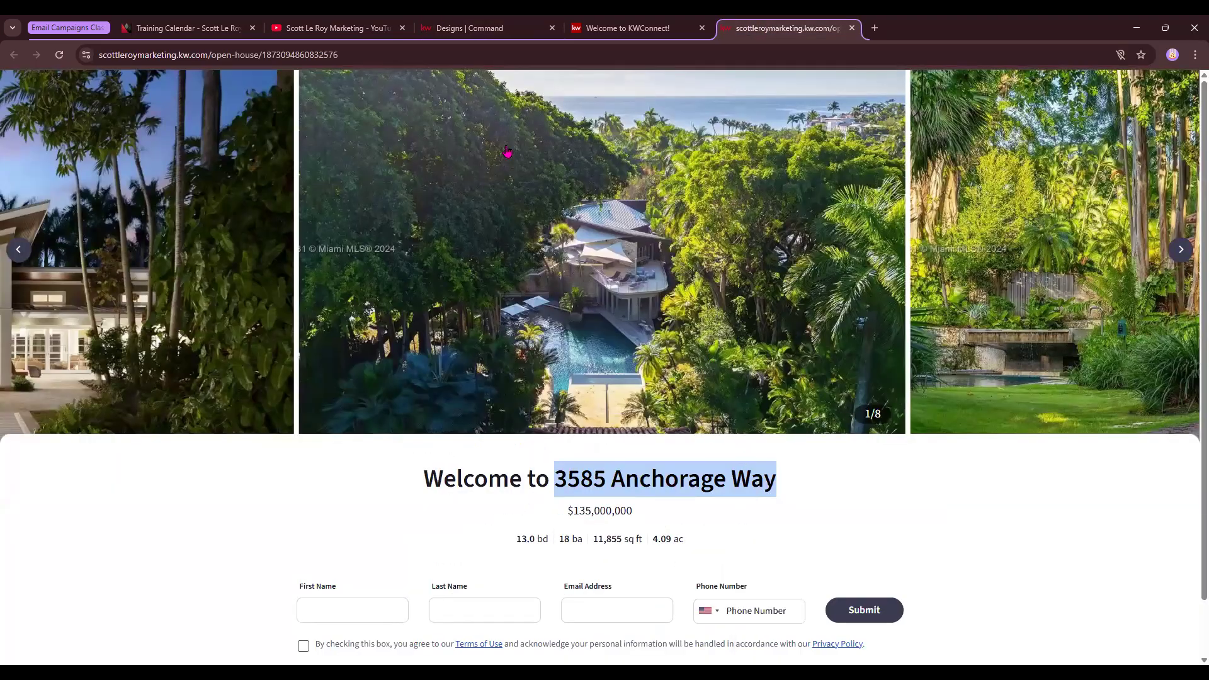
click(469, 28)
click(686, 141)
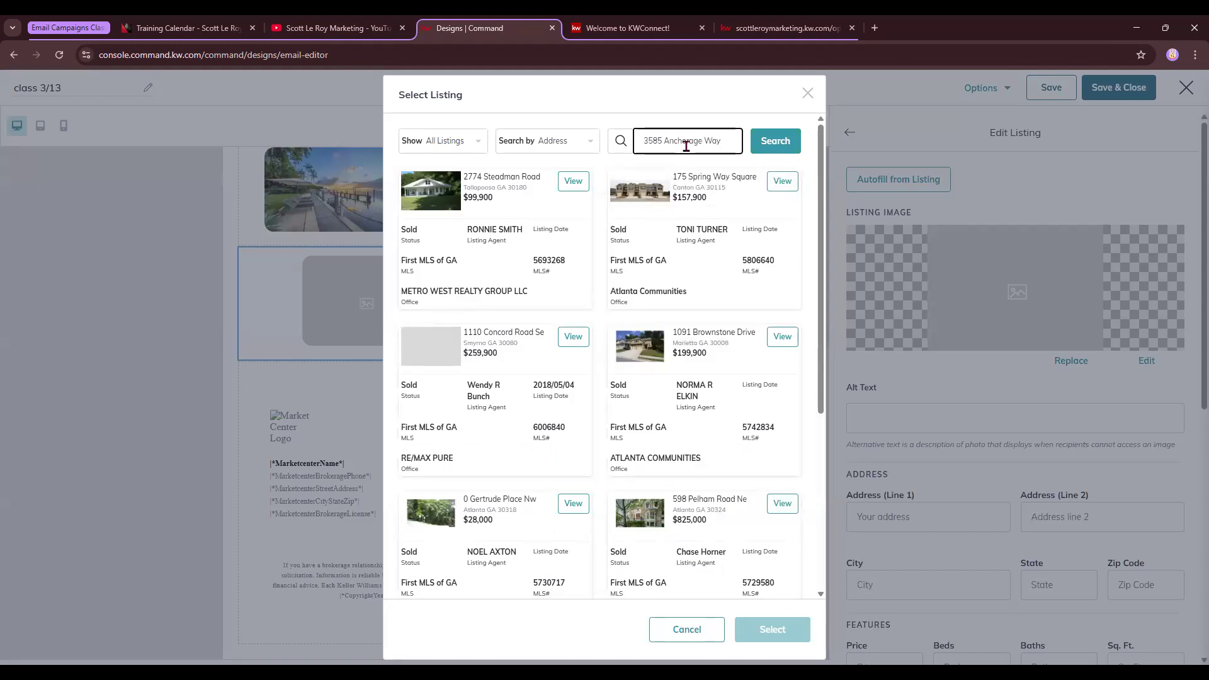
click(775, 141)
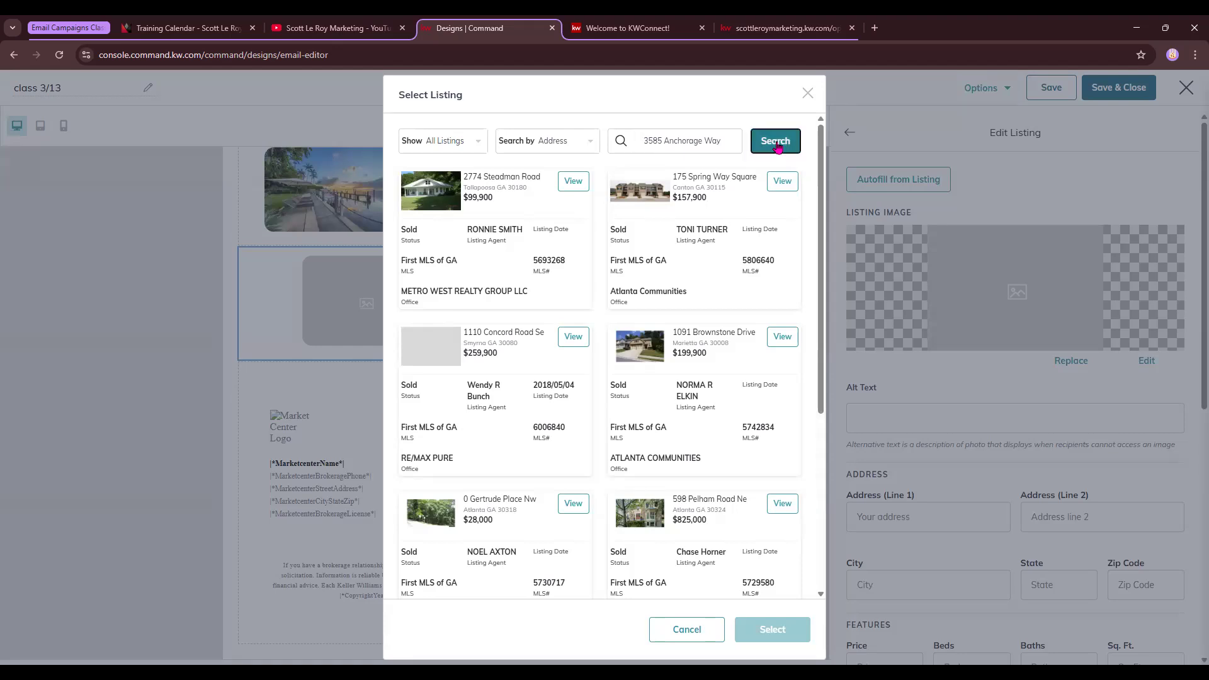
click(572, 340)
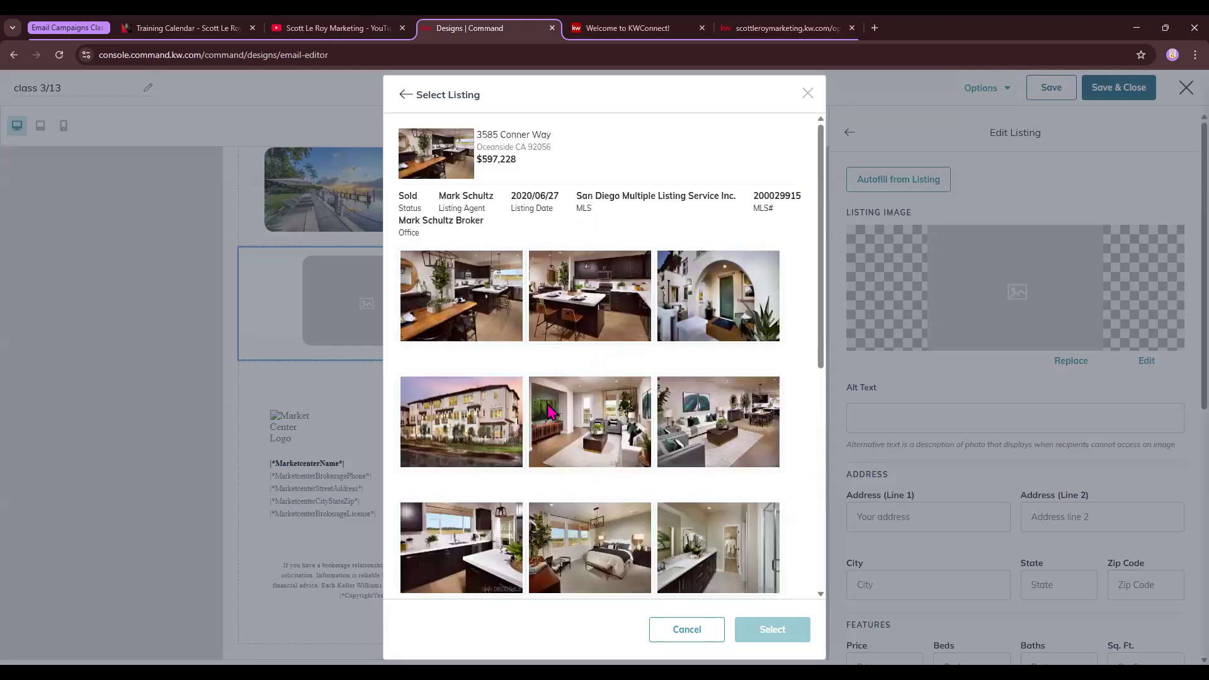
click(479, 449)
click(772, 630)
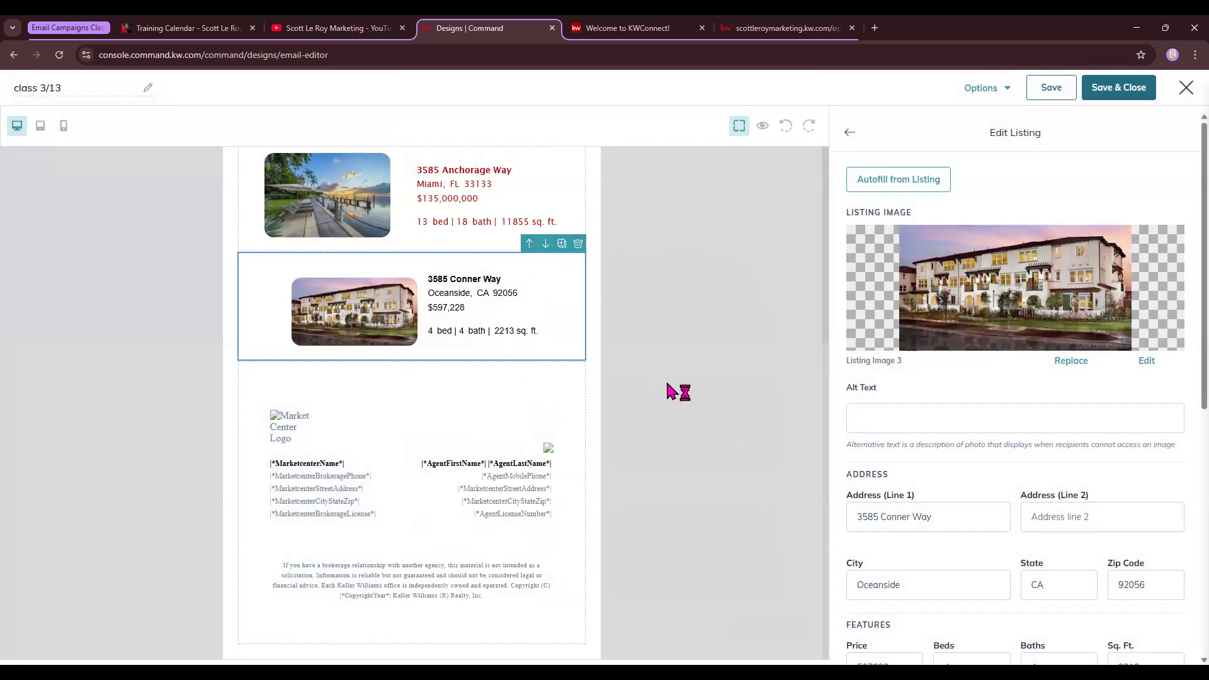
Set the Conner Way listing's body text to red be0404 and return to the blocks
scroll(1064, 469, down, 4)
scroll(1060, 463, down, 3)
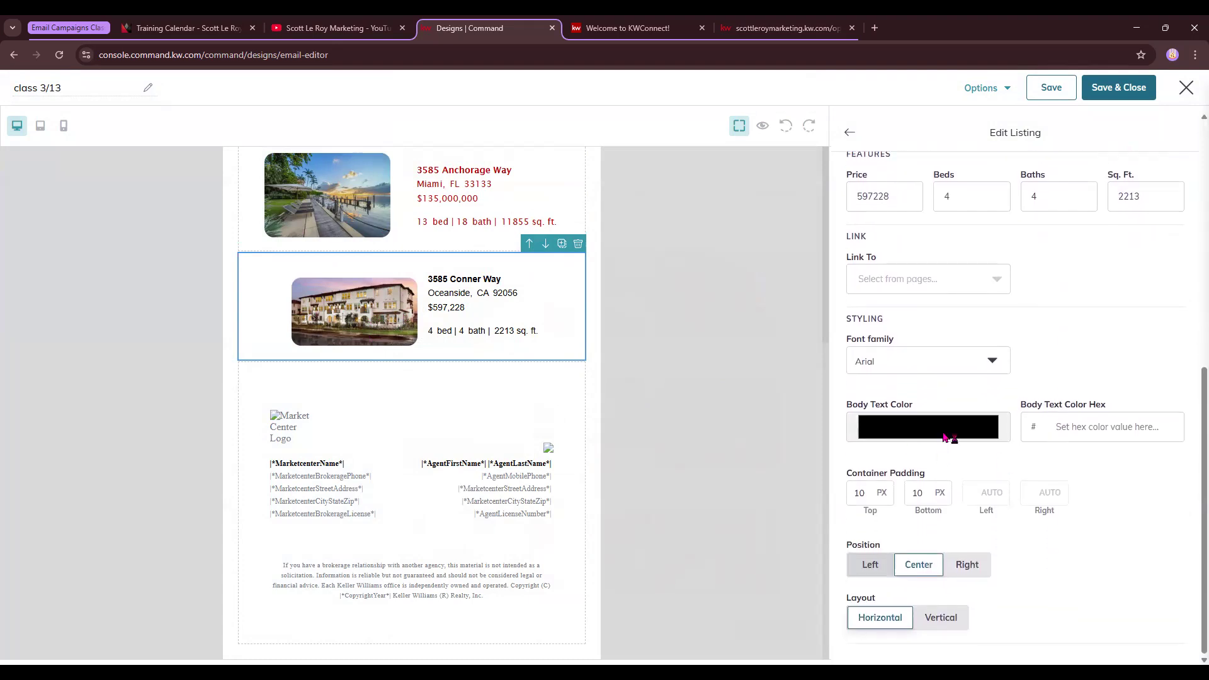
click(945, 437)
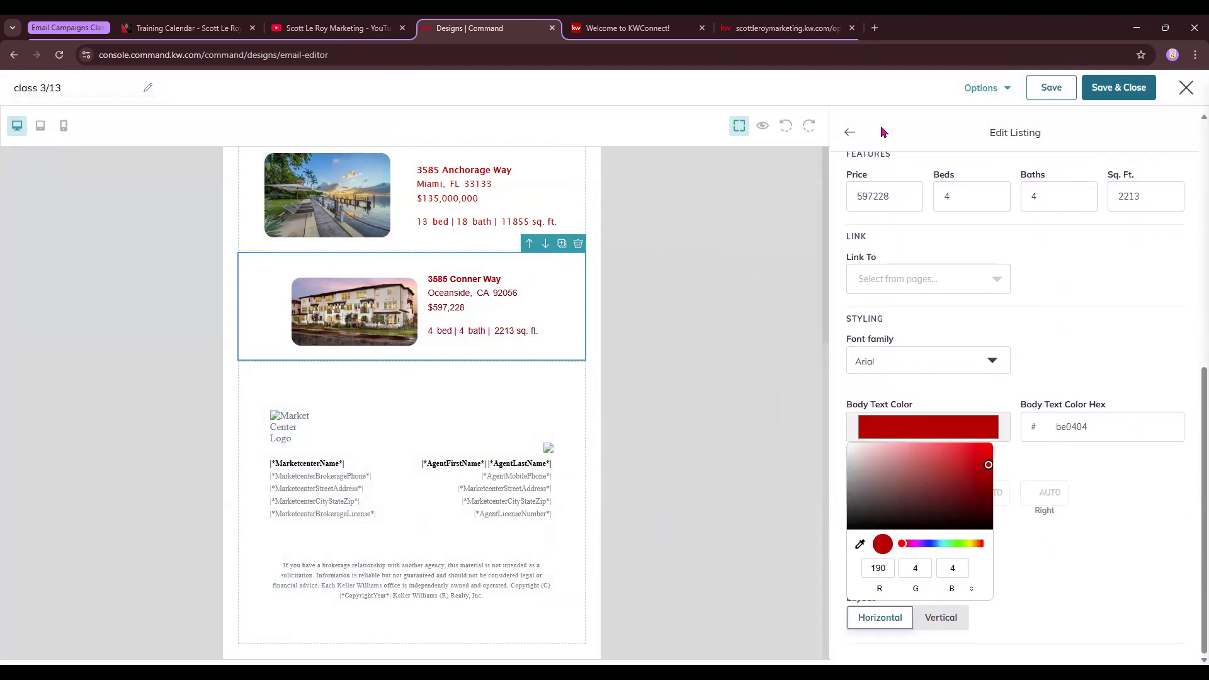
click(854, 132)
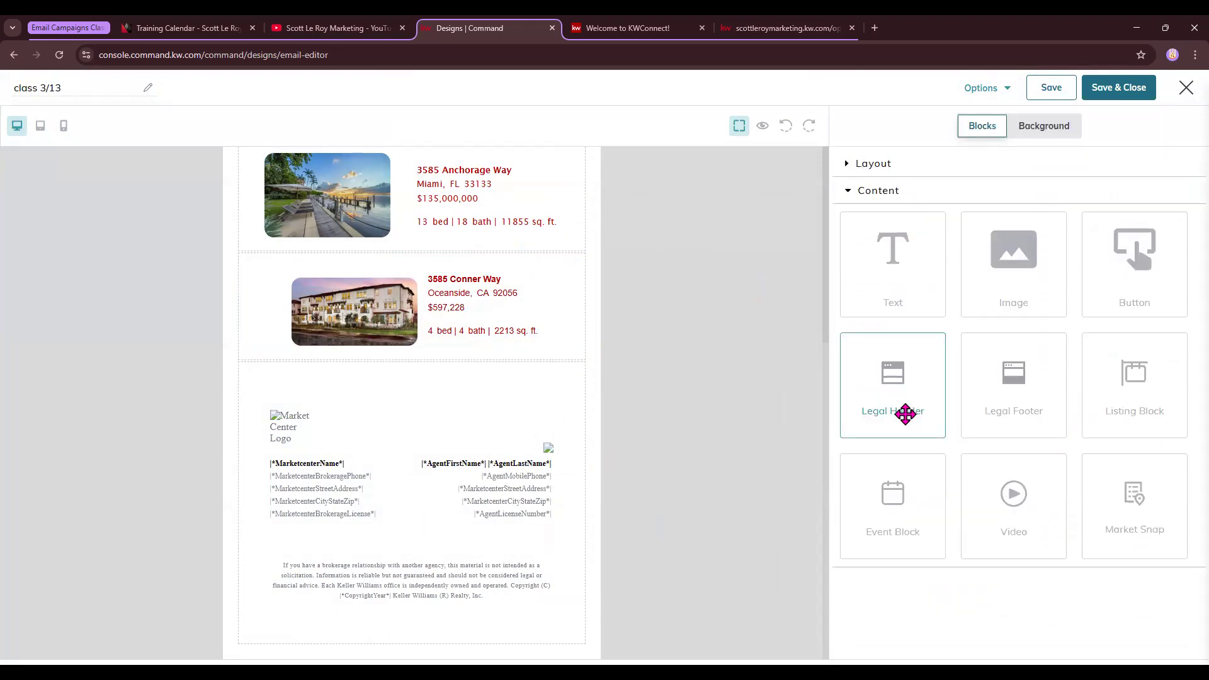
Drop an event block below the Conner Way listing
drag(921, 500, 507, 393)
scroll(583, 473, down, 4)
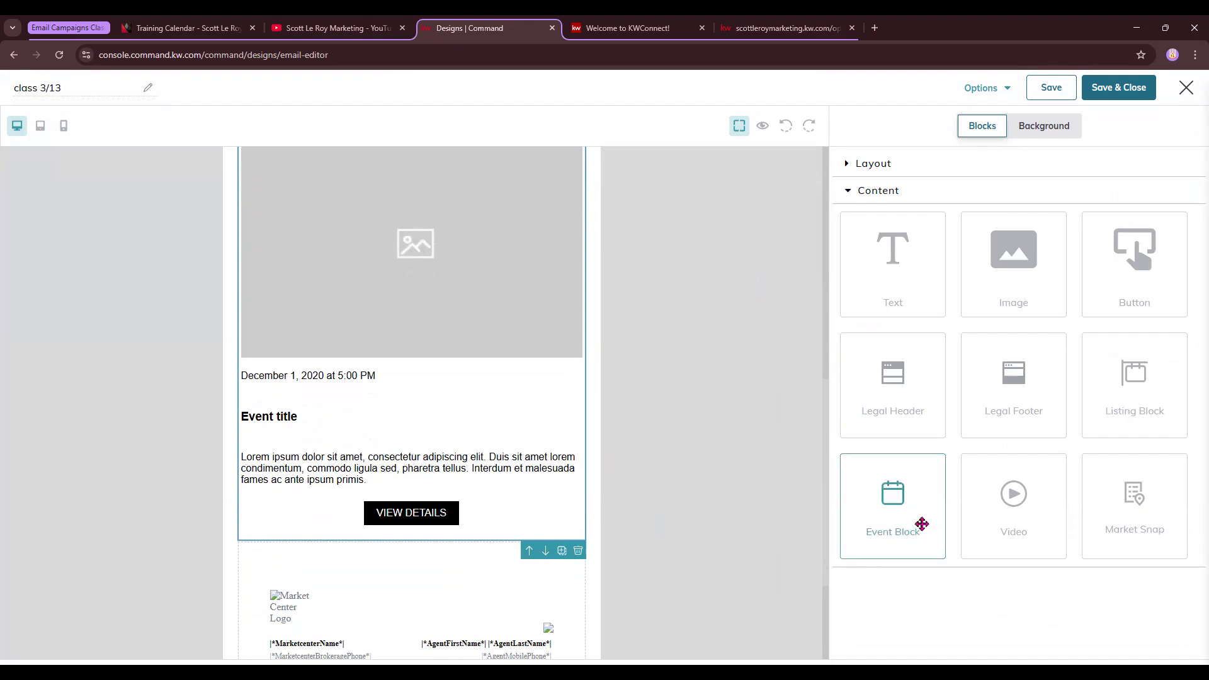
scroll(434, 346, up, 1)
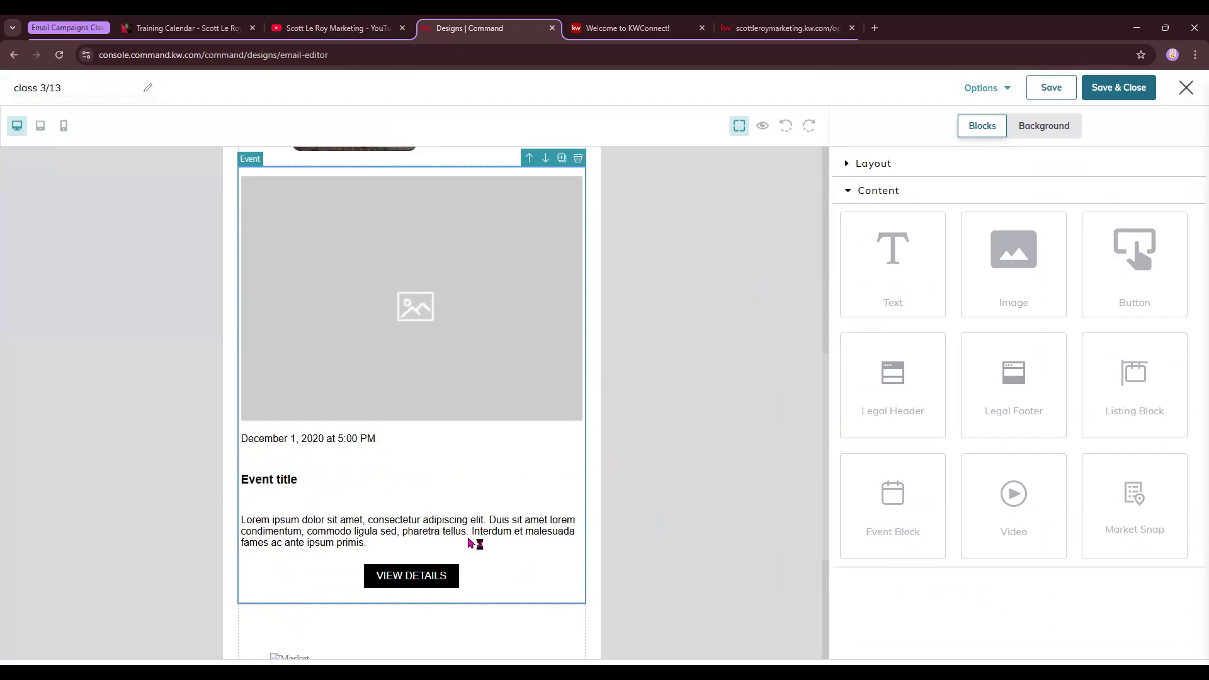
Replace the event block's placeholder image with the It's Game Day graphic from the library
click(364, 307)
click(1083, 321)
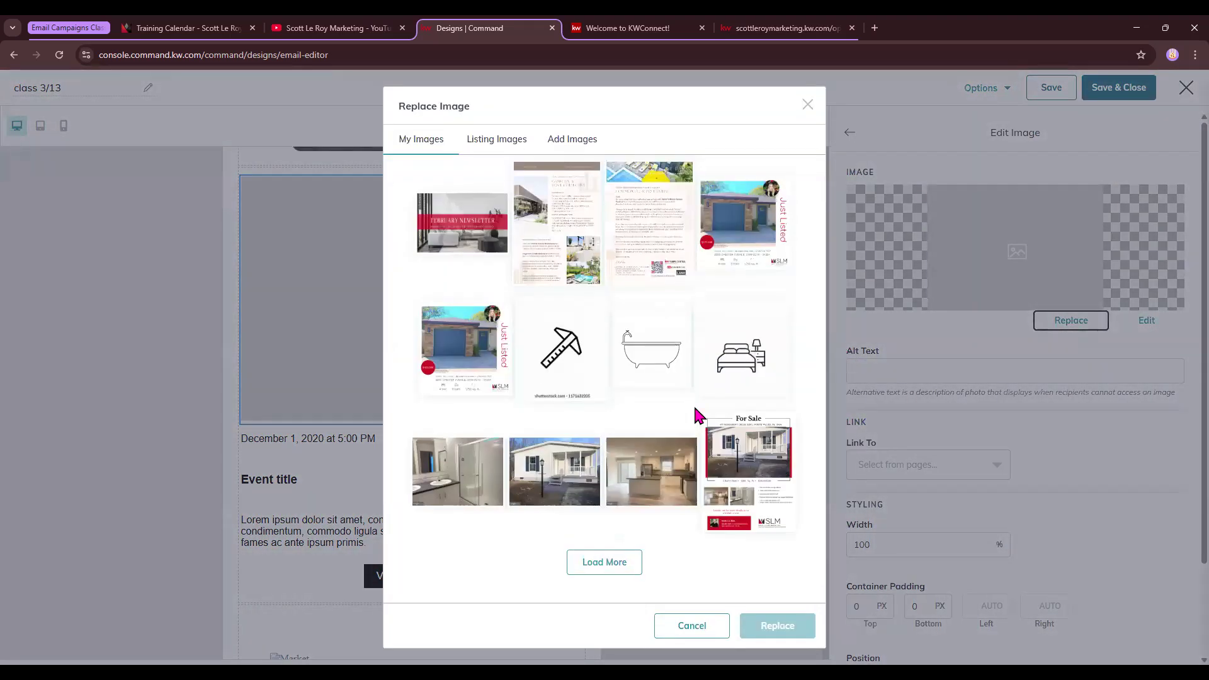
click(626, 561)
scroll(645, 458, down, 2)
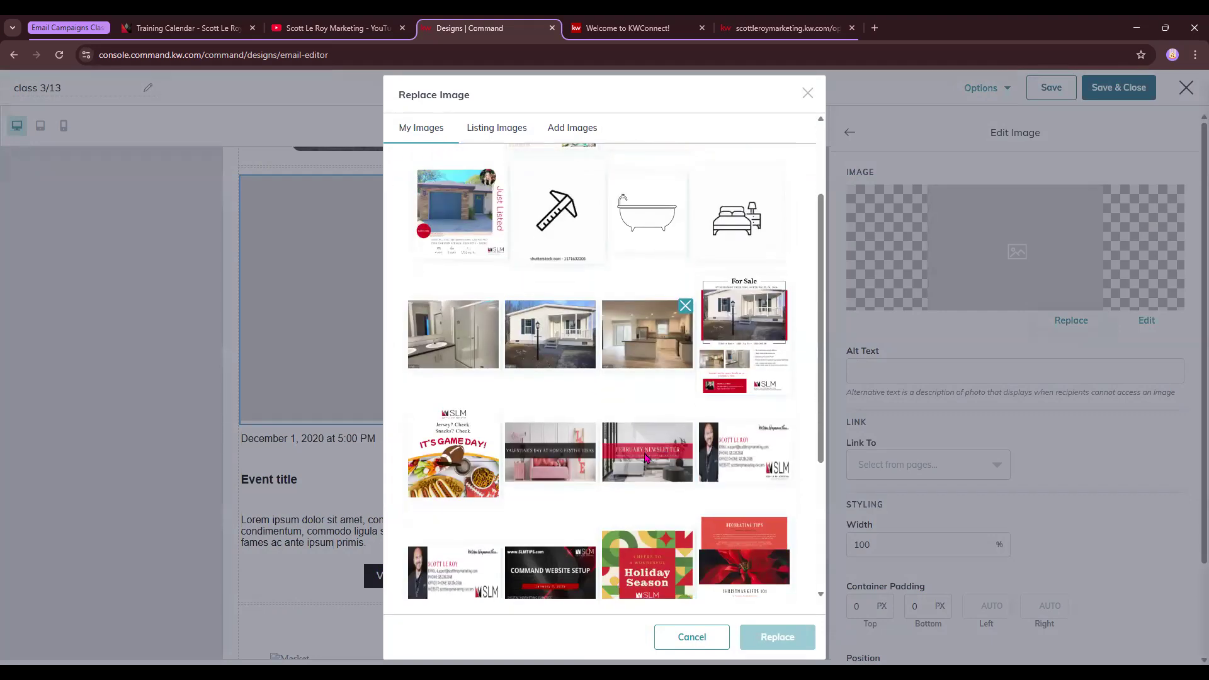
scroll(645, 457, down, 1)
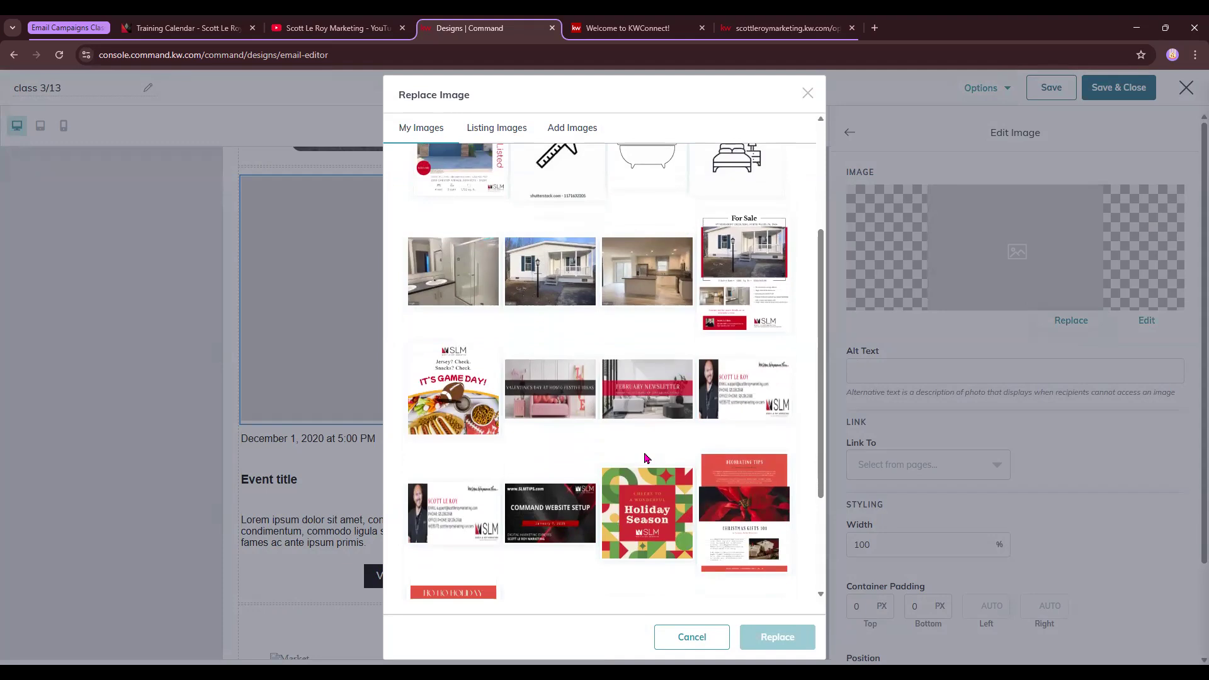
scroll(471, 396, up, 3)
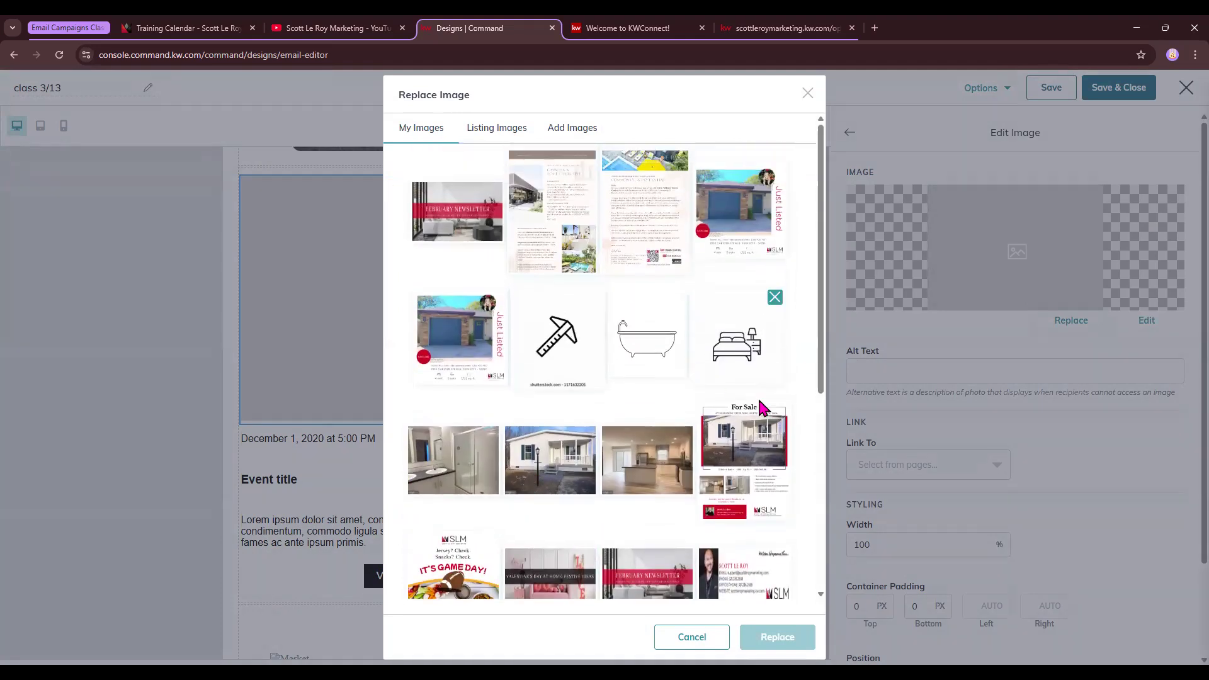
scroll(762, 406, down, 3)
click(448, 406)
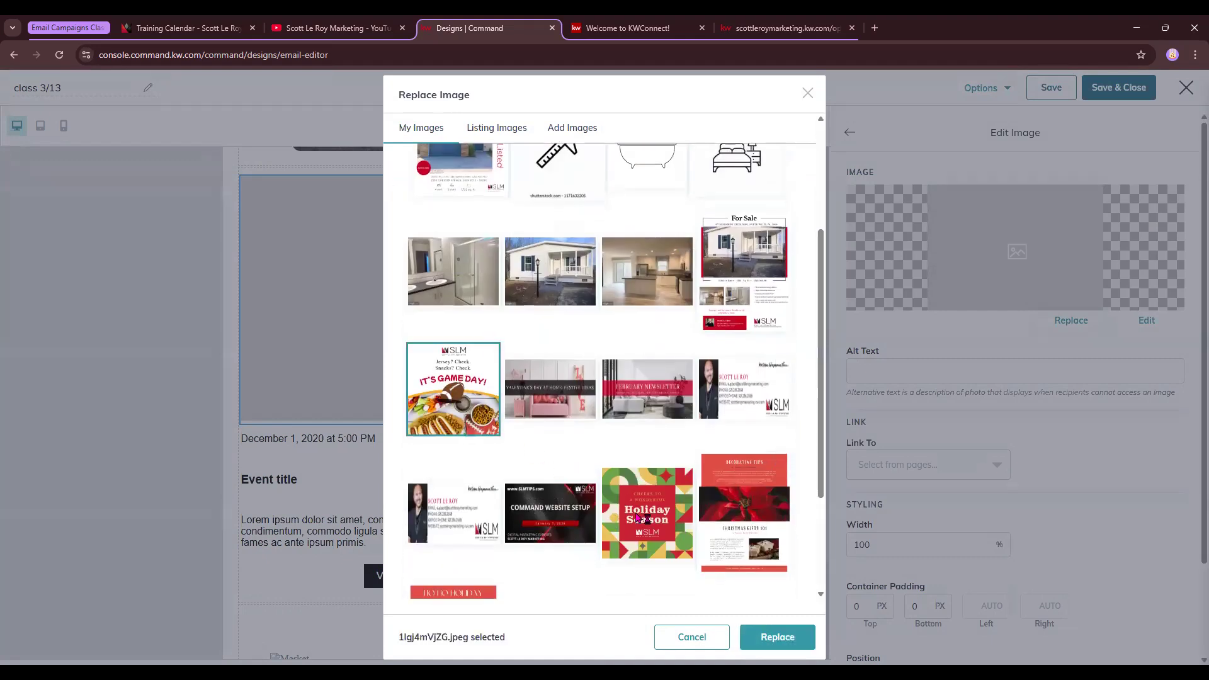
click(795, 637)
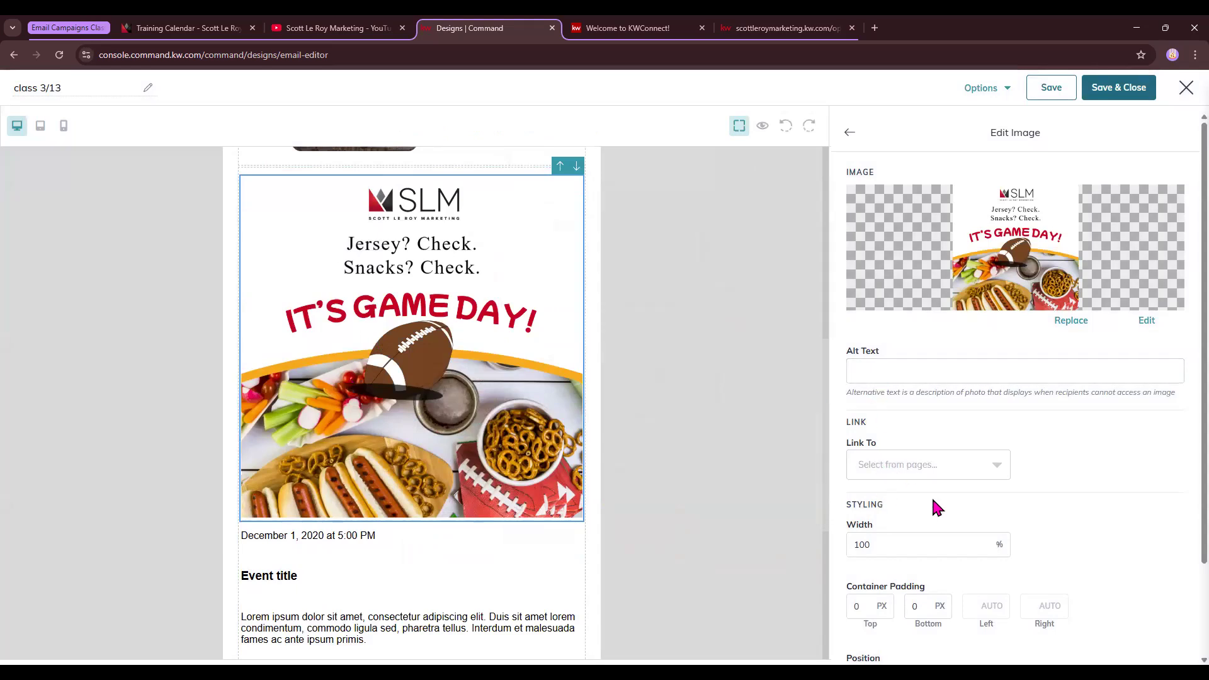
scroll(925, 554, down, 2)
scroll(397, 537, down, 2)
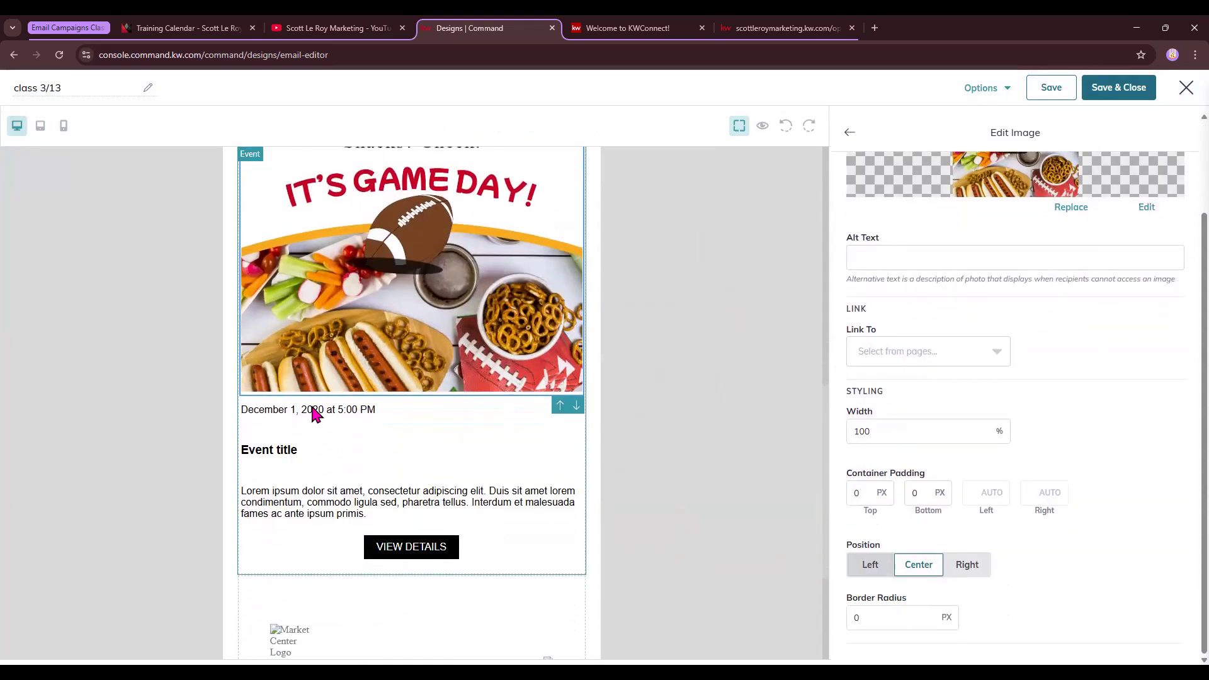
Check the event date, Event title, Lorem ipsum description and black VIEW DETAILS button, then go back to the blocks
click(315, 414)
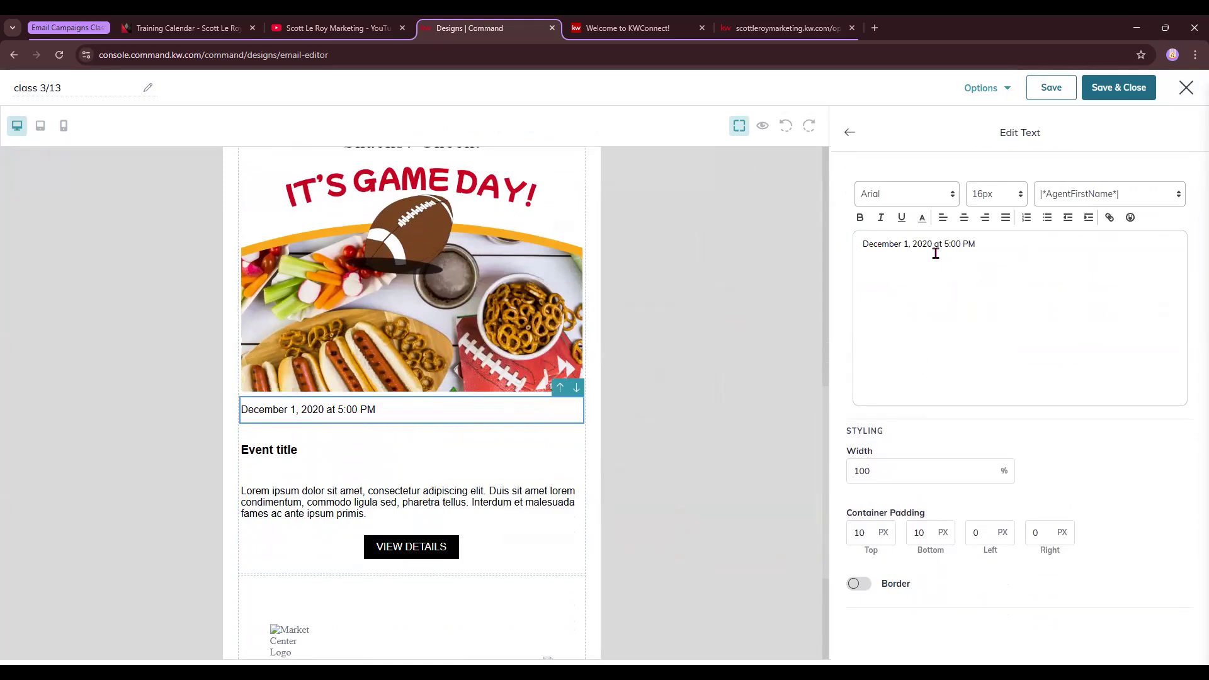
click(304, 447)
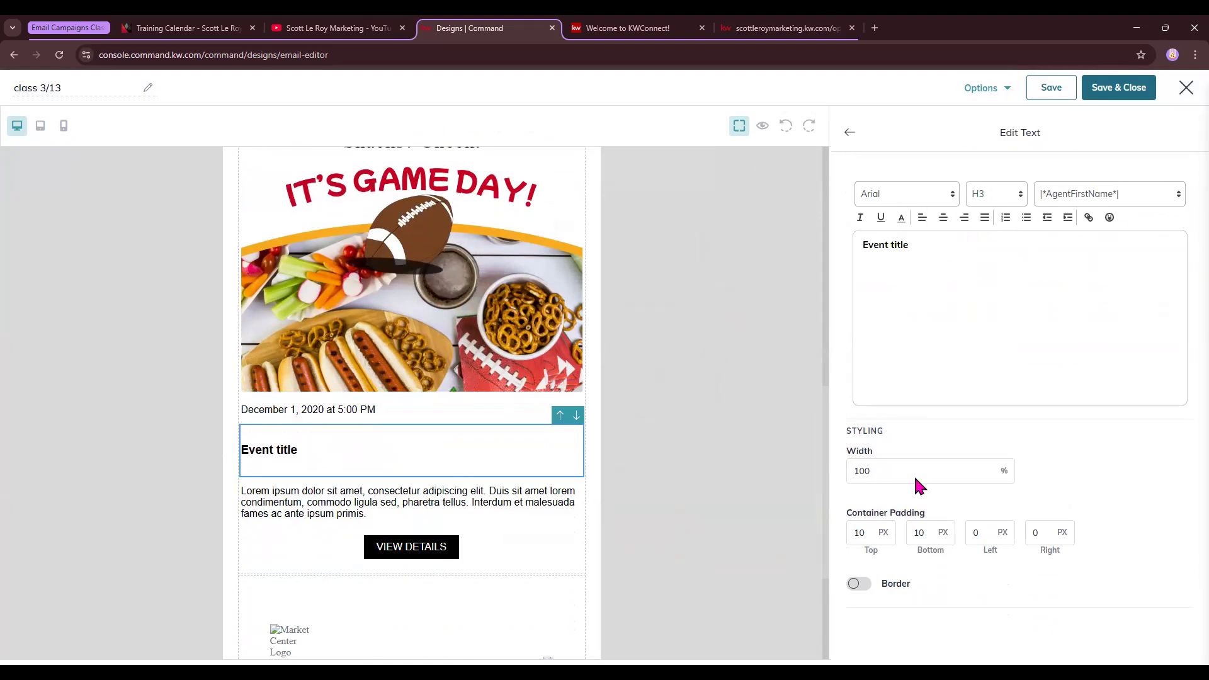
click(360, 502)
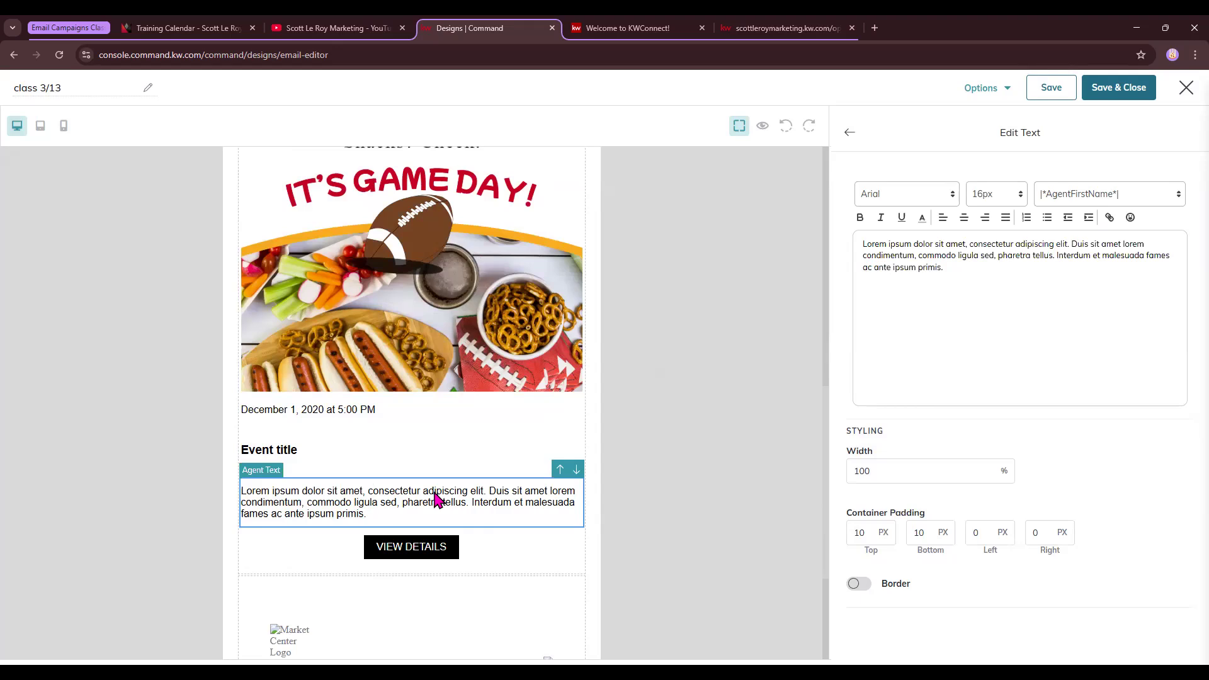
click(425, 550)
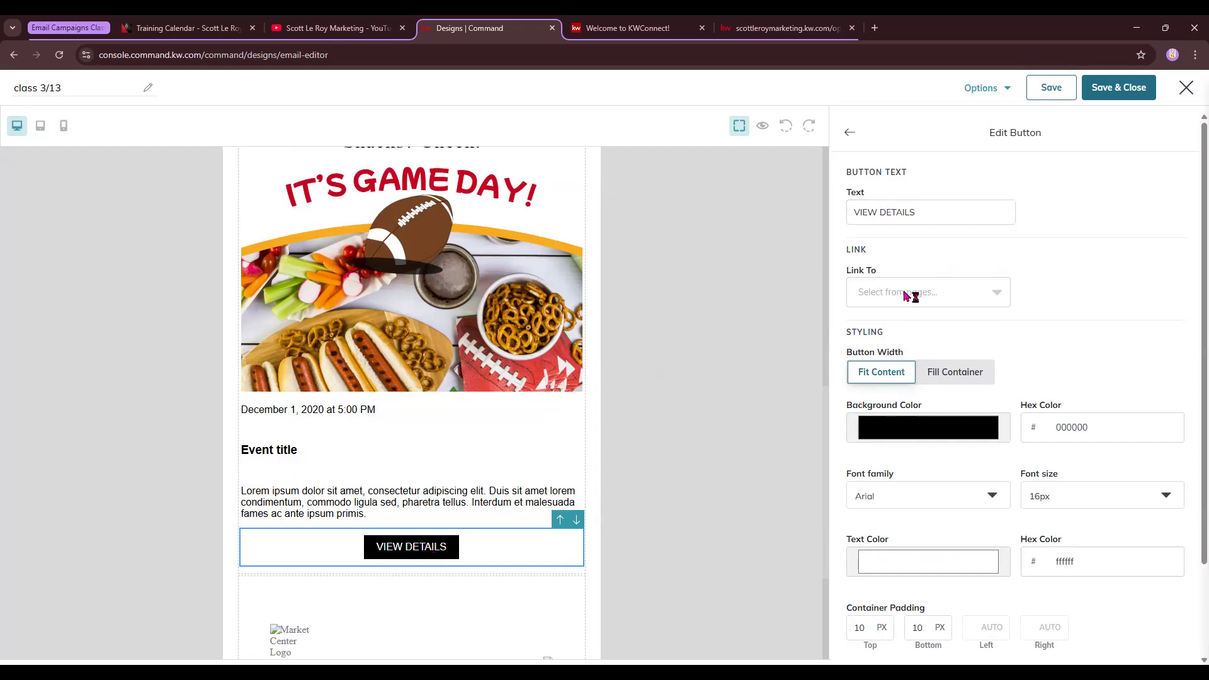
scroll(997, 544, down, 2)
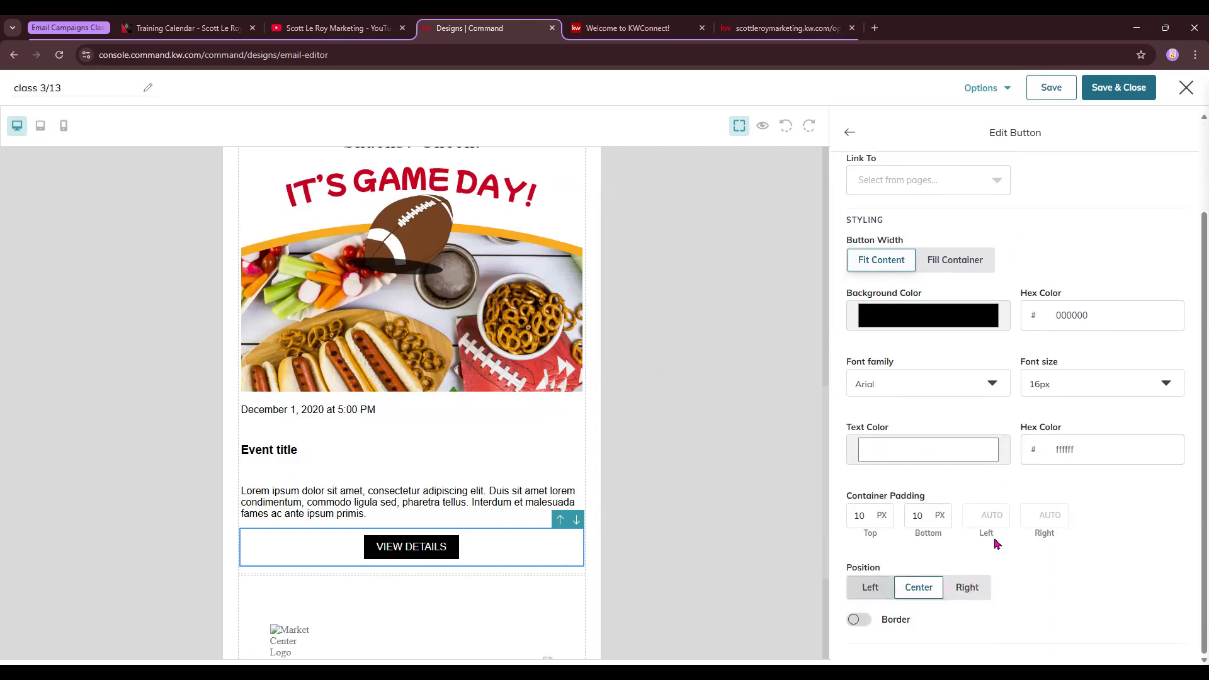
scroll(535, 472, up, 4)
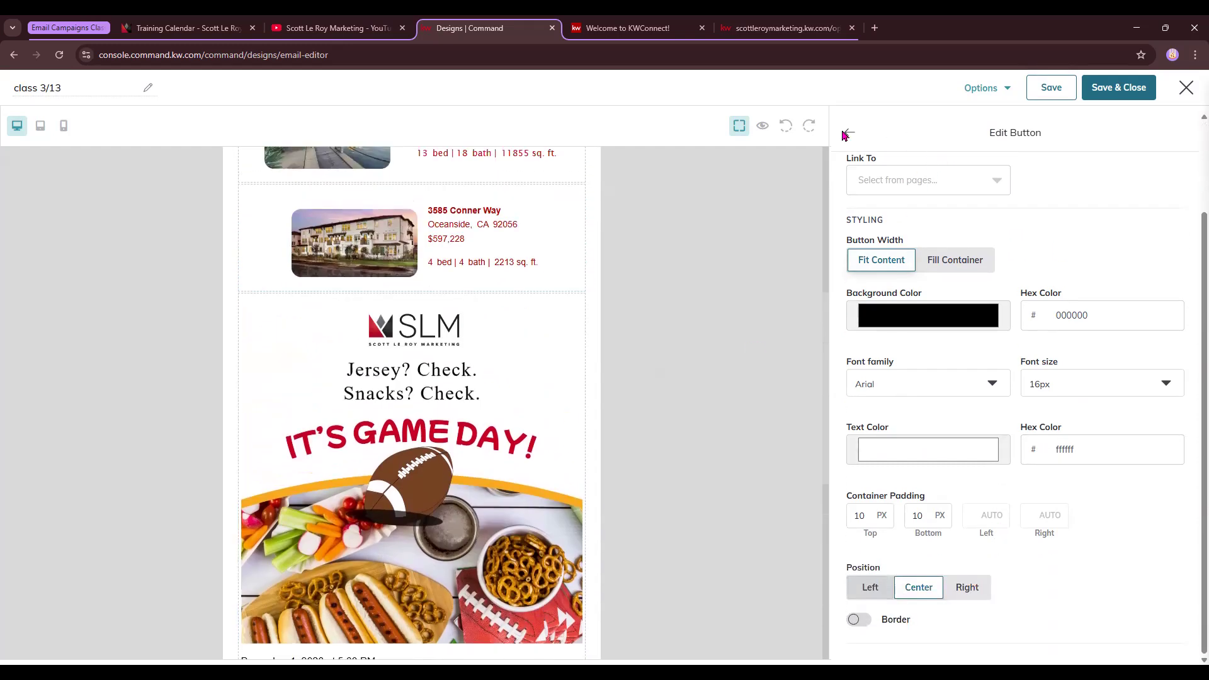
click(847, 133)
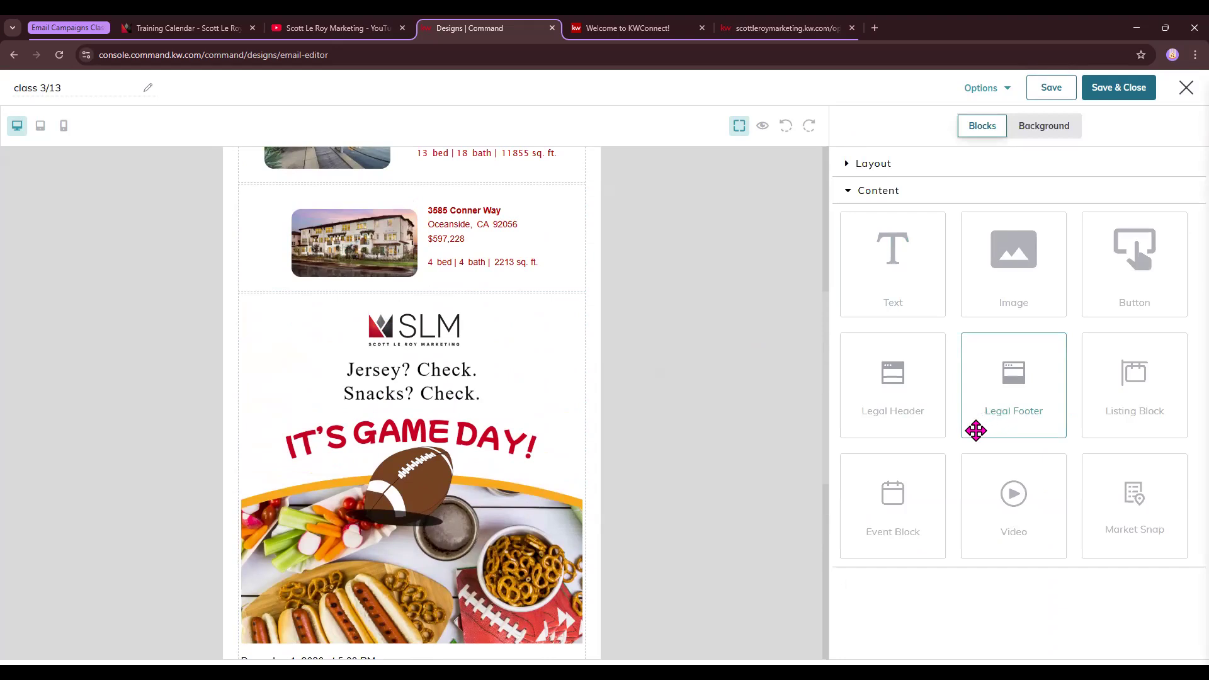
Drag a Video block into the email just below the Game Day event block
scroll(570, 417, down, 6)
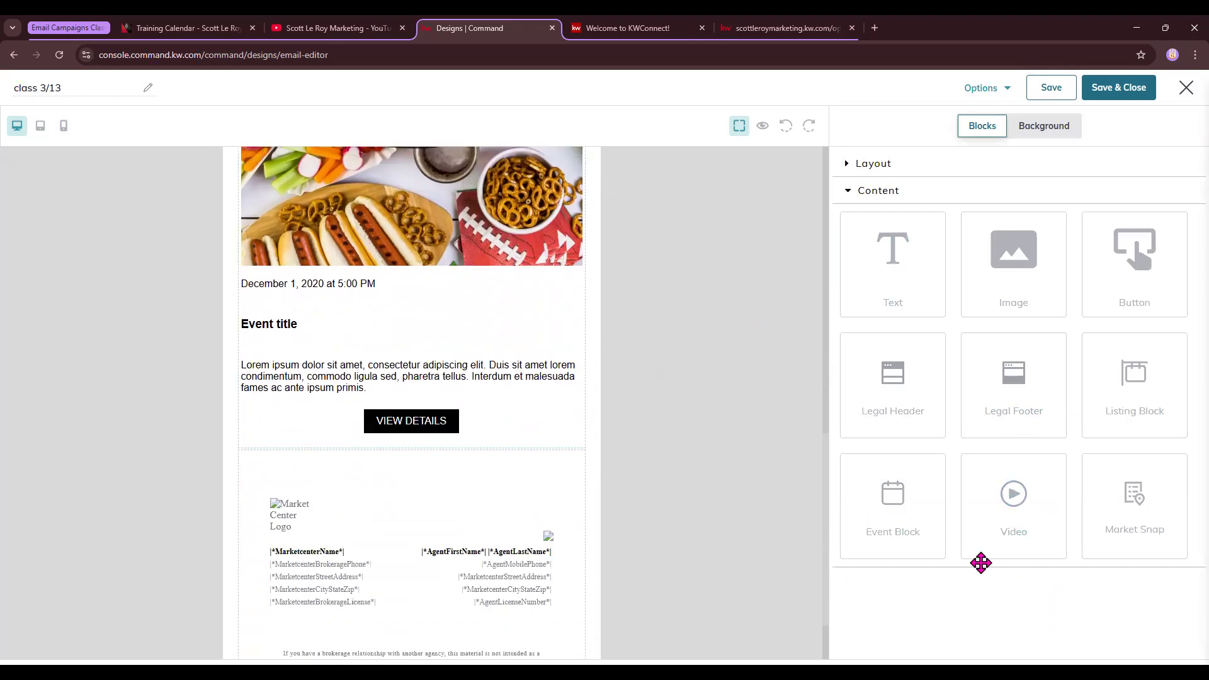
drag(1020, 504, 525, 463)
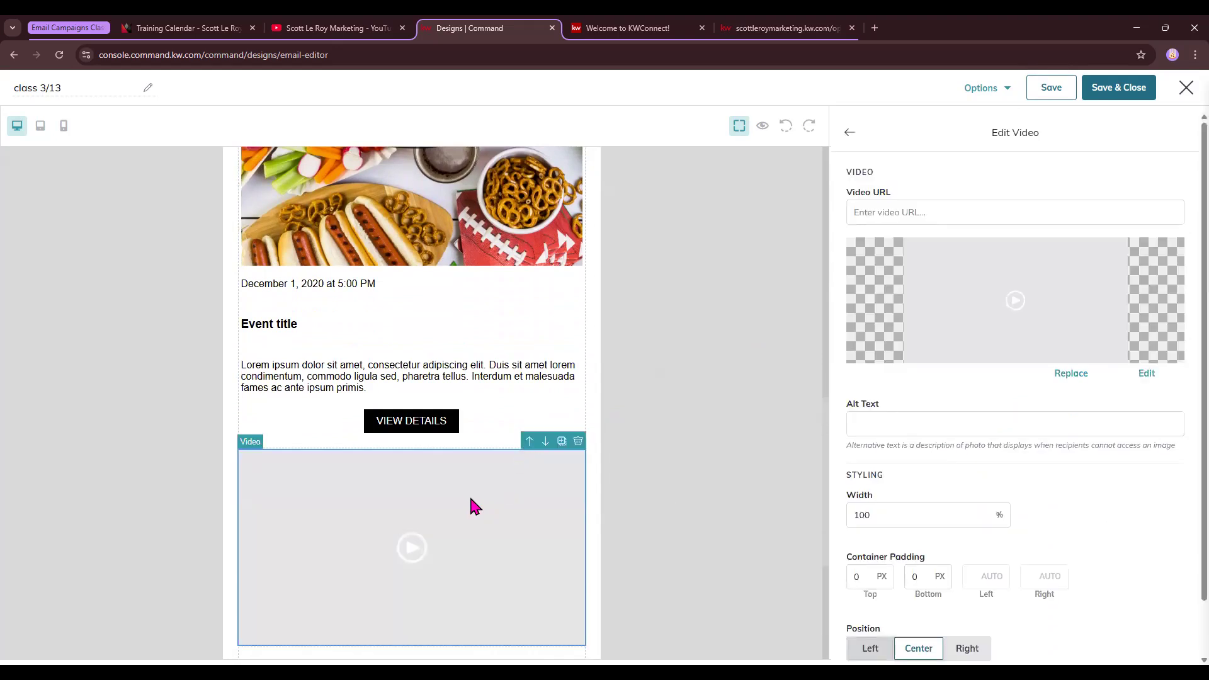
scroll(470, 499, down, 4)
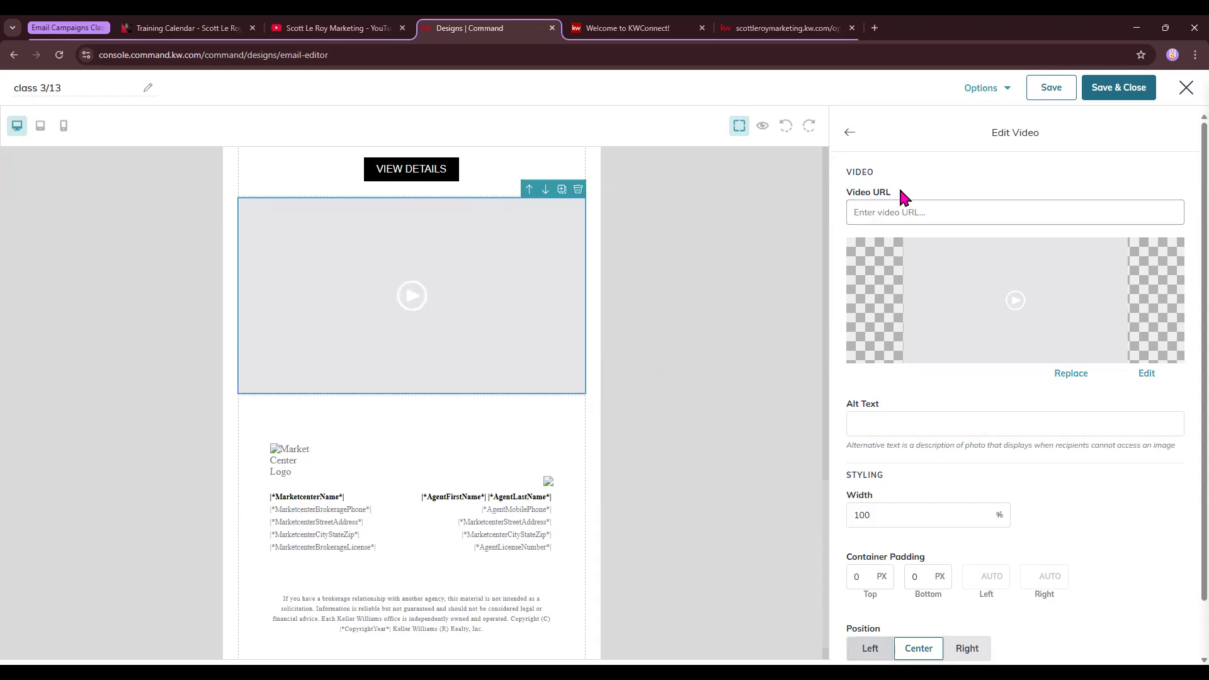
Open the Paid Ads and Social Post Campaigns 3/12 class video on YouTube and select its URL
click(320, 30)
click(340, 511)
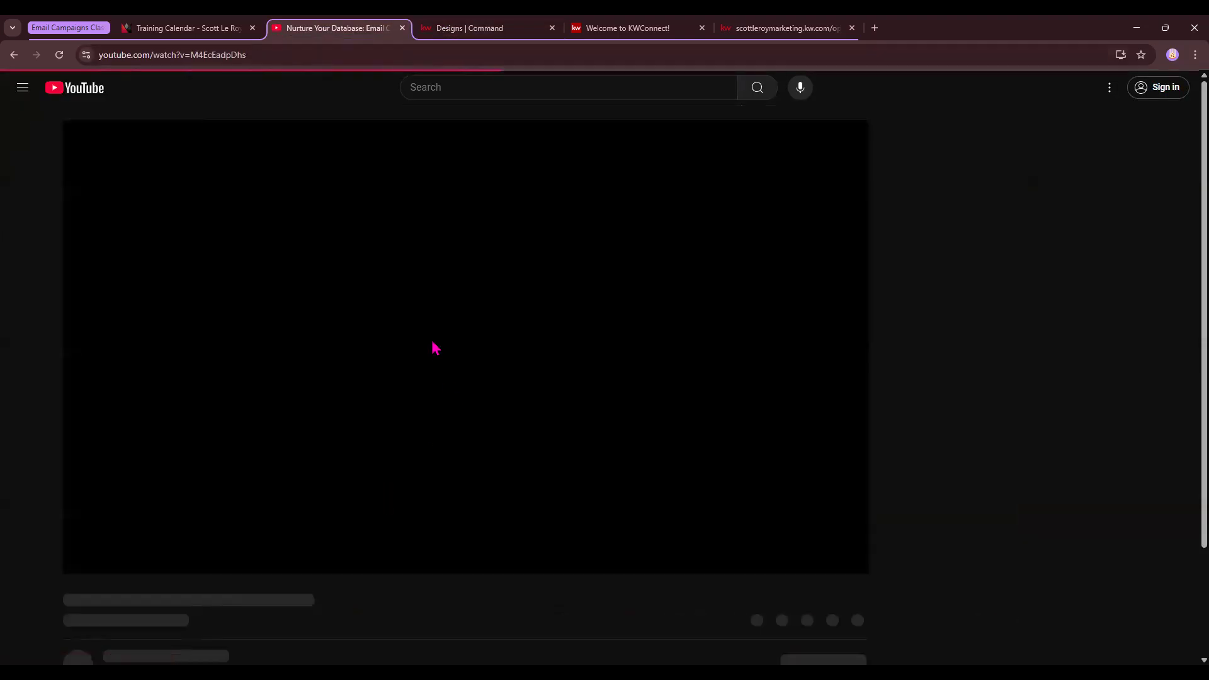
key(ctrl+l)
key(ctrl+c)
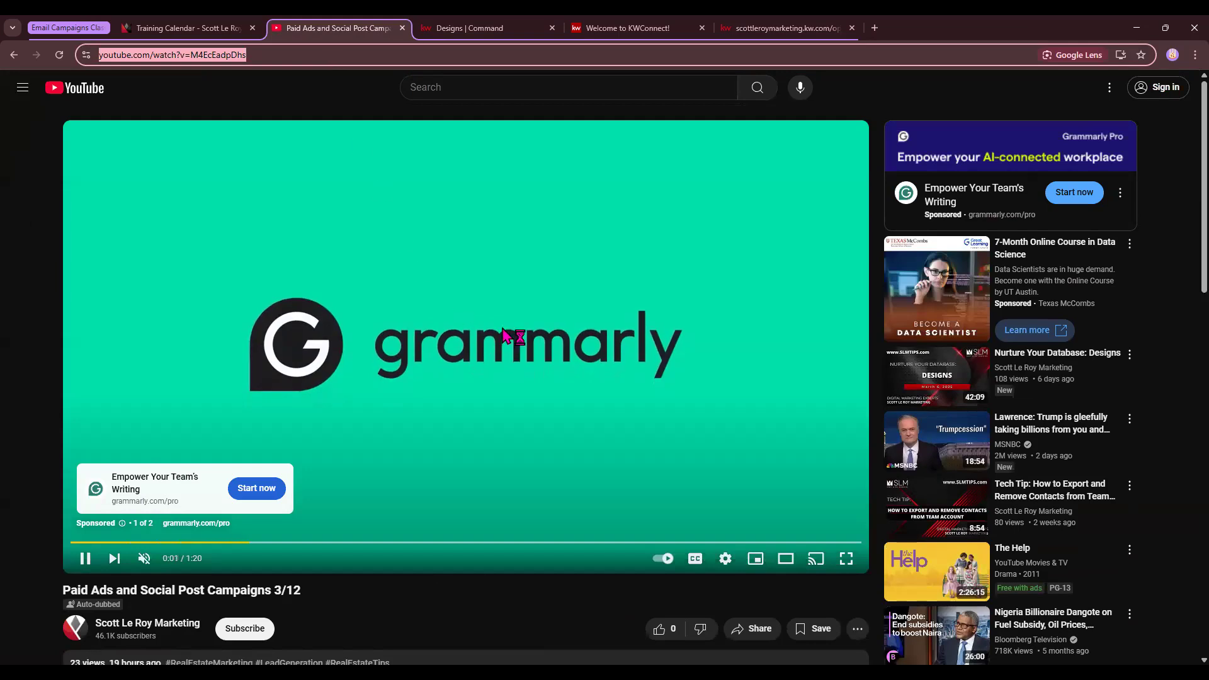
Pause the class video and return to the email editor's Video URL field
click(475, 27)
click(370, 29)
click(434, 304)
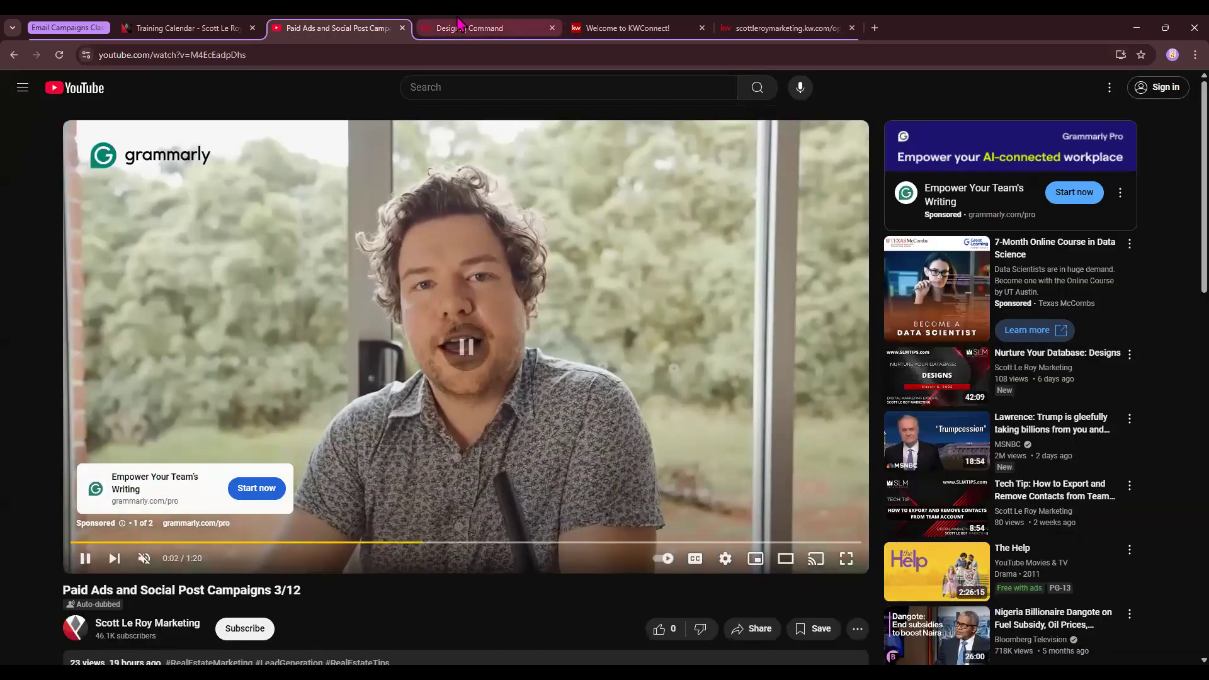
click(458, 25)
click(898, 214)
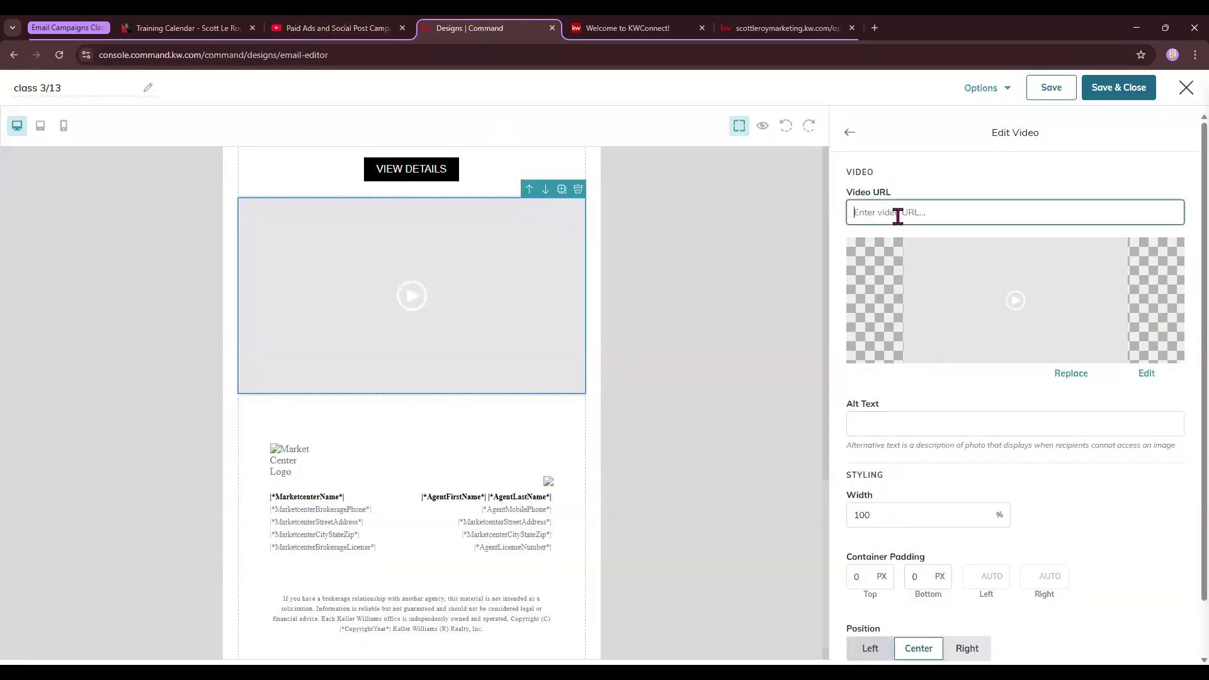
Paste the YouTube class link as the Video URL and use the COMMAND WEBSITE SETUP thumbnail
key(ctrl+v)
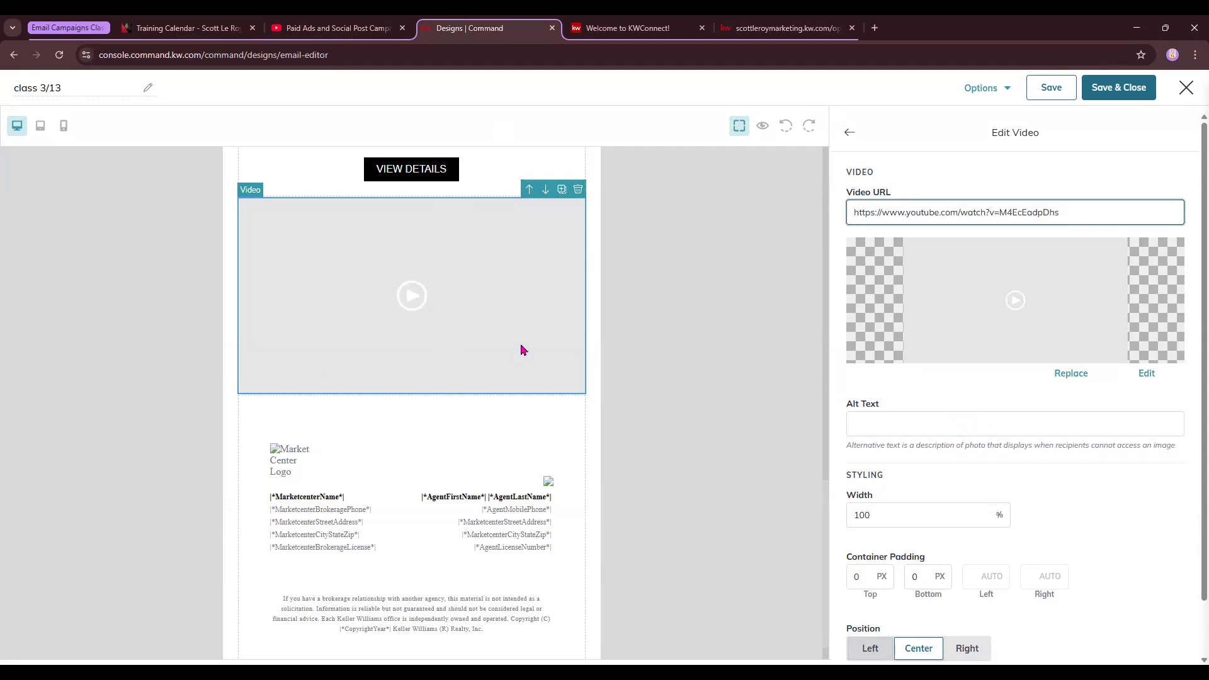
click(1071, 375)
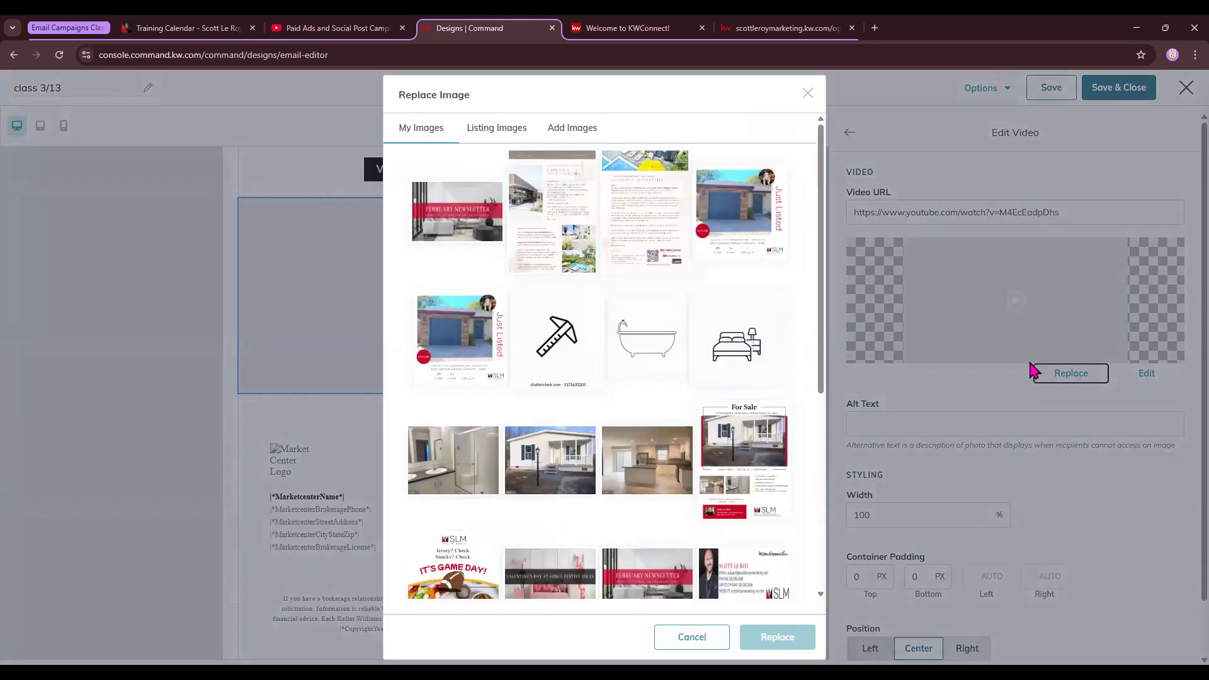
scroll(598, 453, down, 3)
click(531, 531)
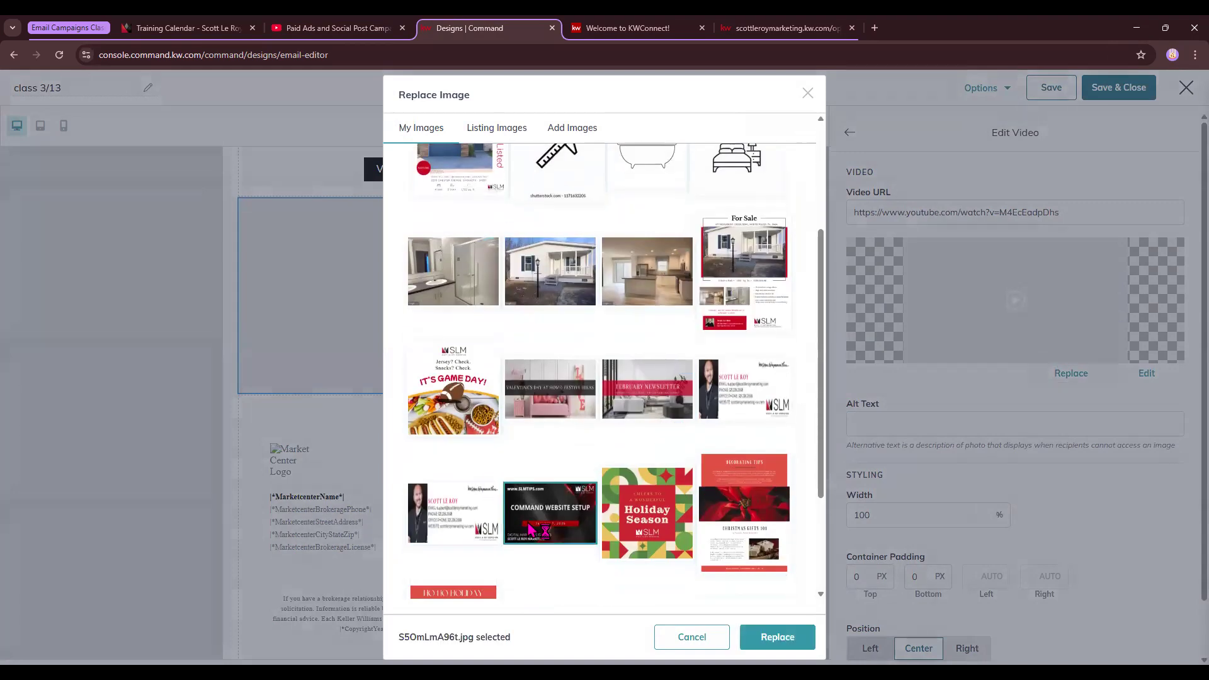
click(777, 637)
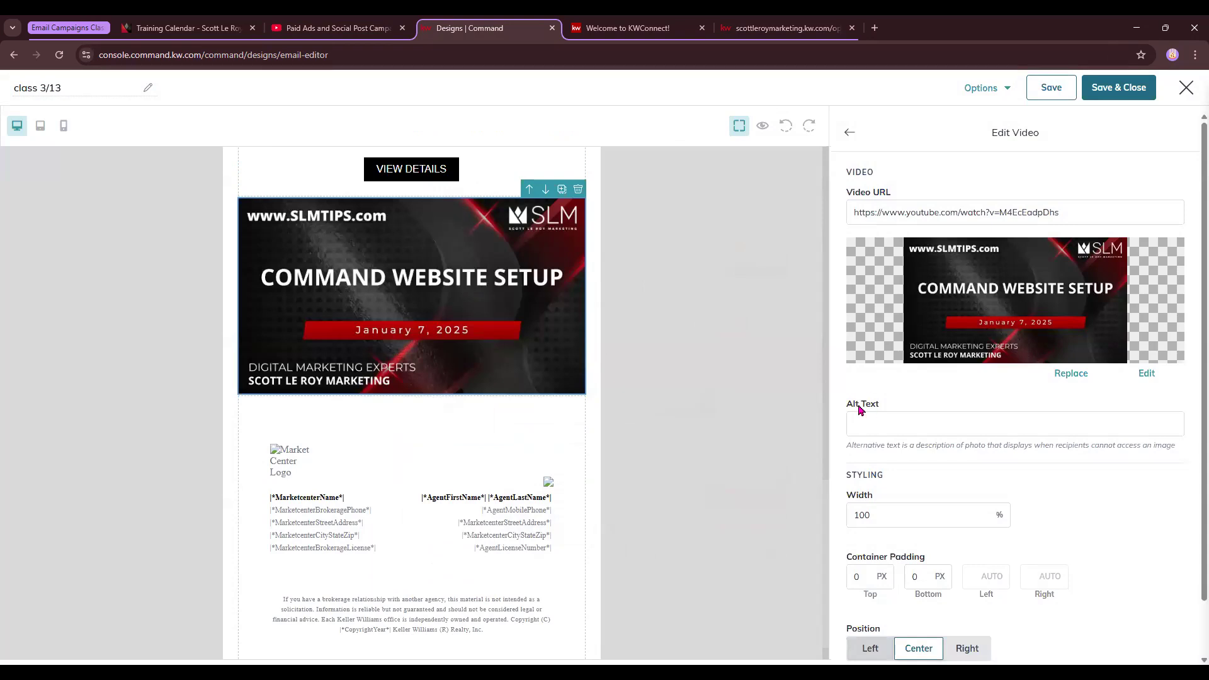
Enter 50 in the video width field, then return to the block palette
scroll(909, 512, down, 1)
double_click(883, 453)
text(50)
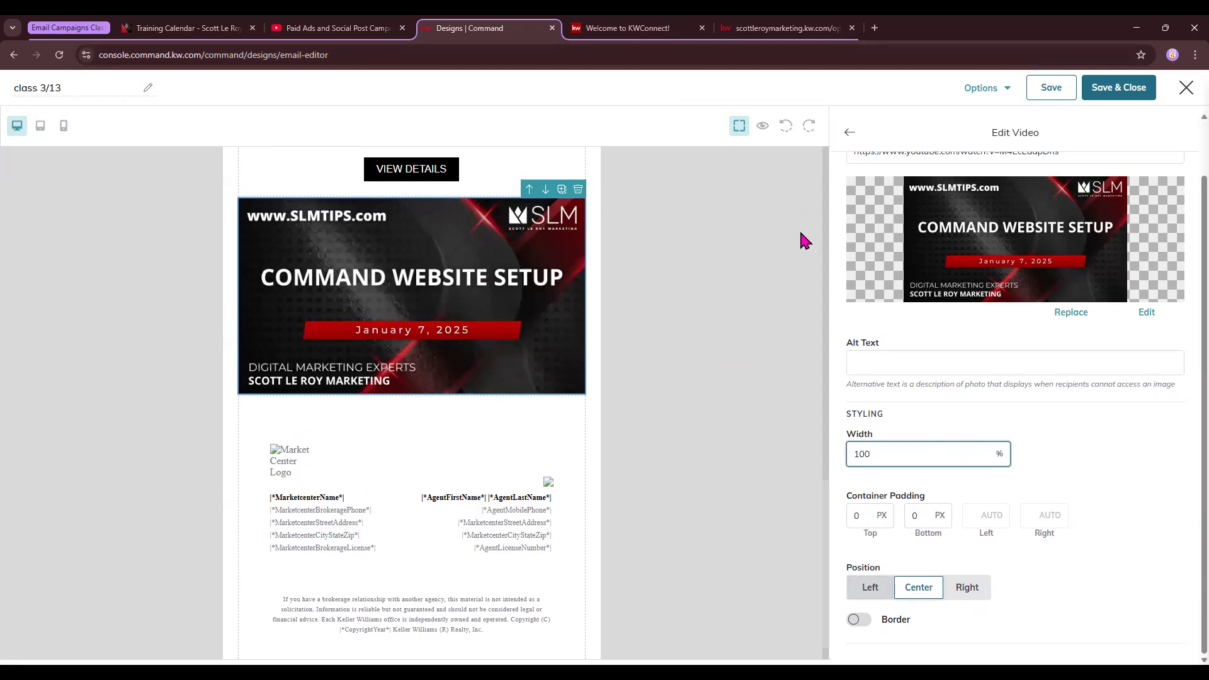
scroll(929, 246, up, 2)
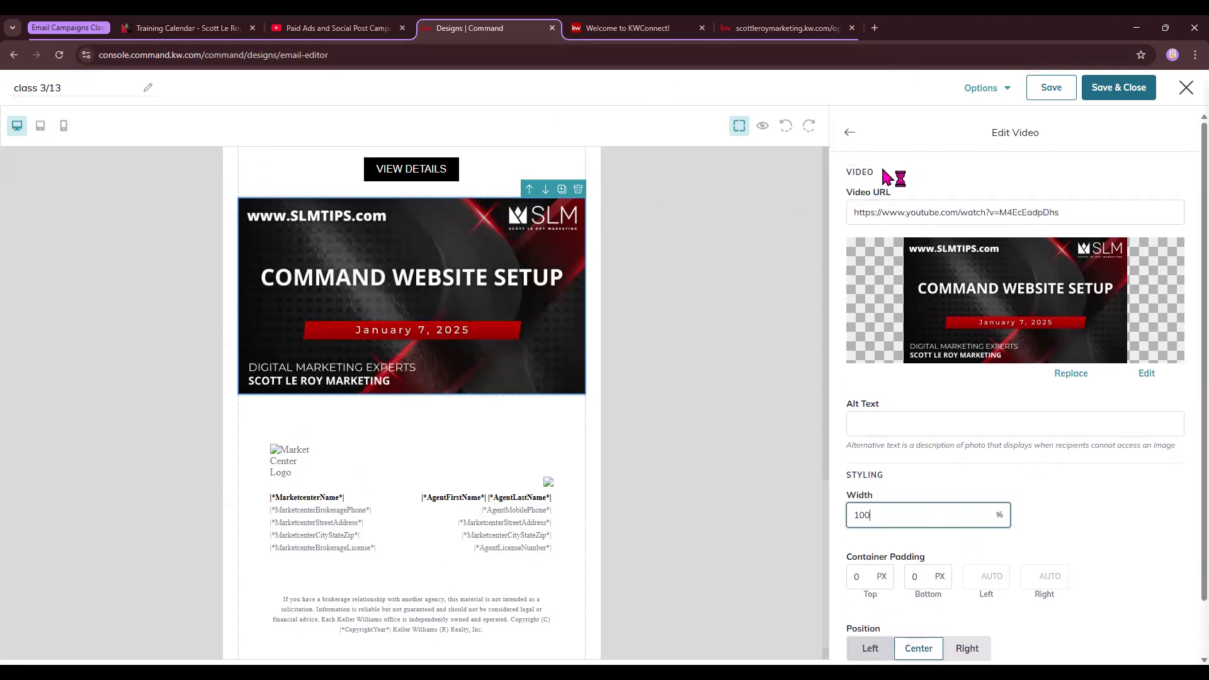
click(849, 133)
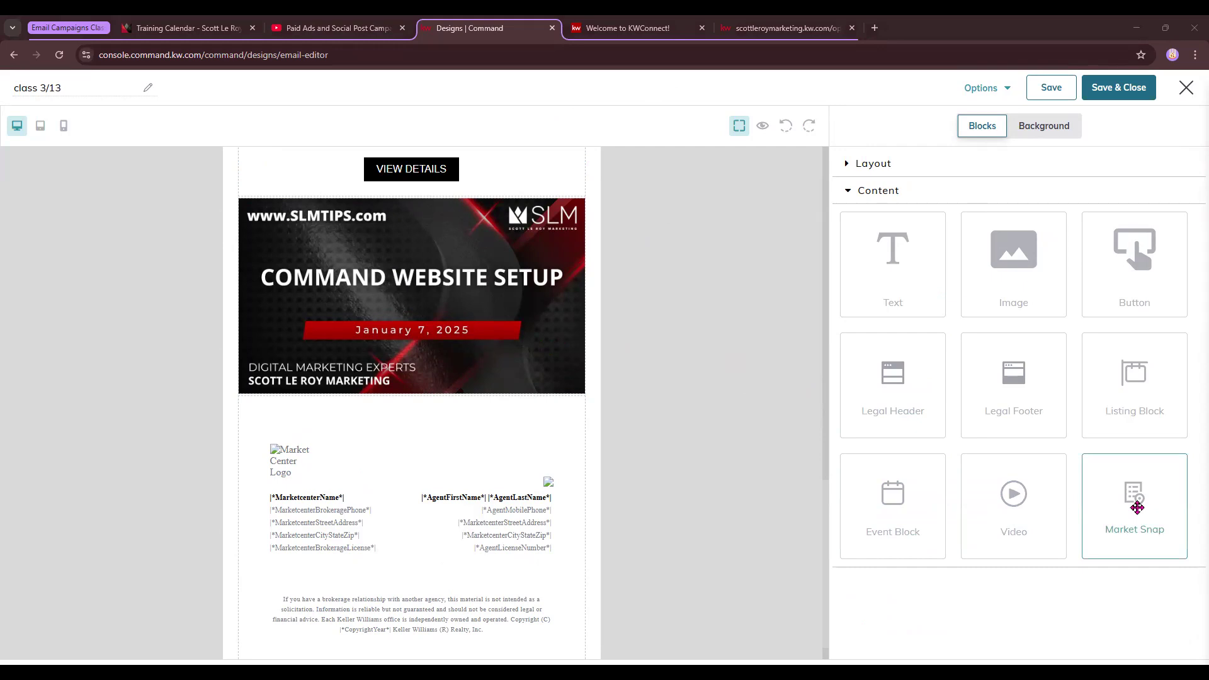
Add a Market Snap block below the video and check the listing's open-house page
drag(1138, 507, 432, 423)
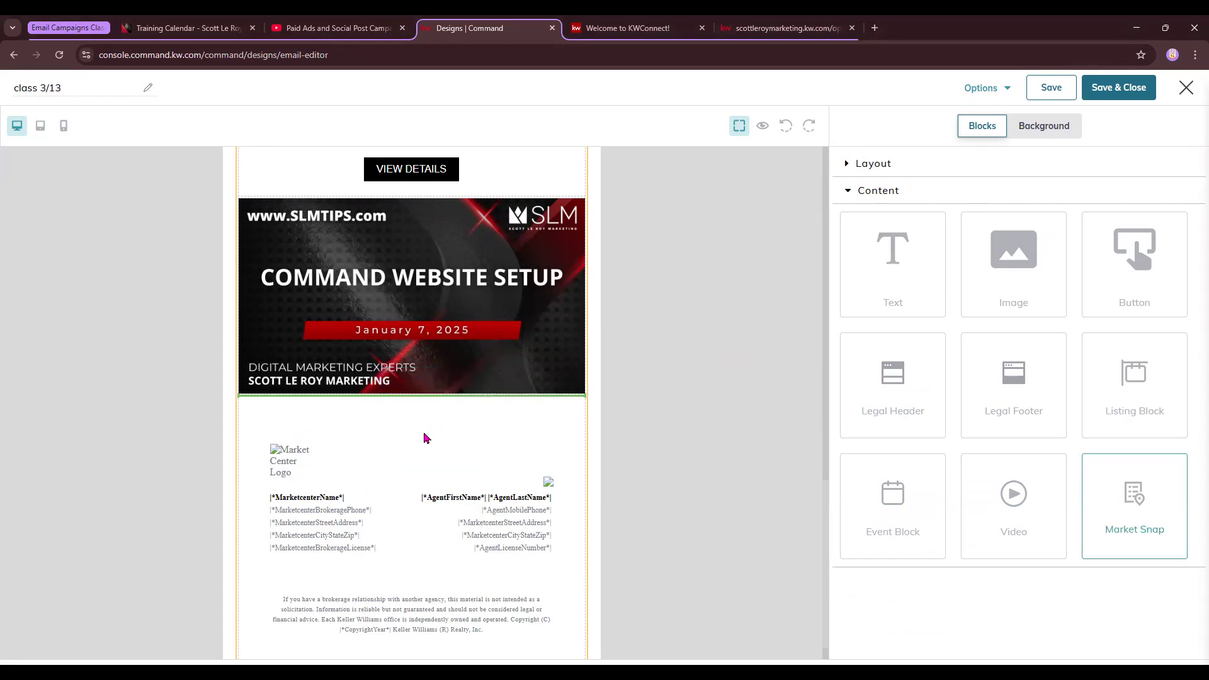
click(614, 28)
click(469, 28)
click(787, 28)
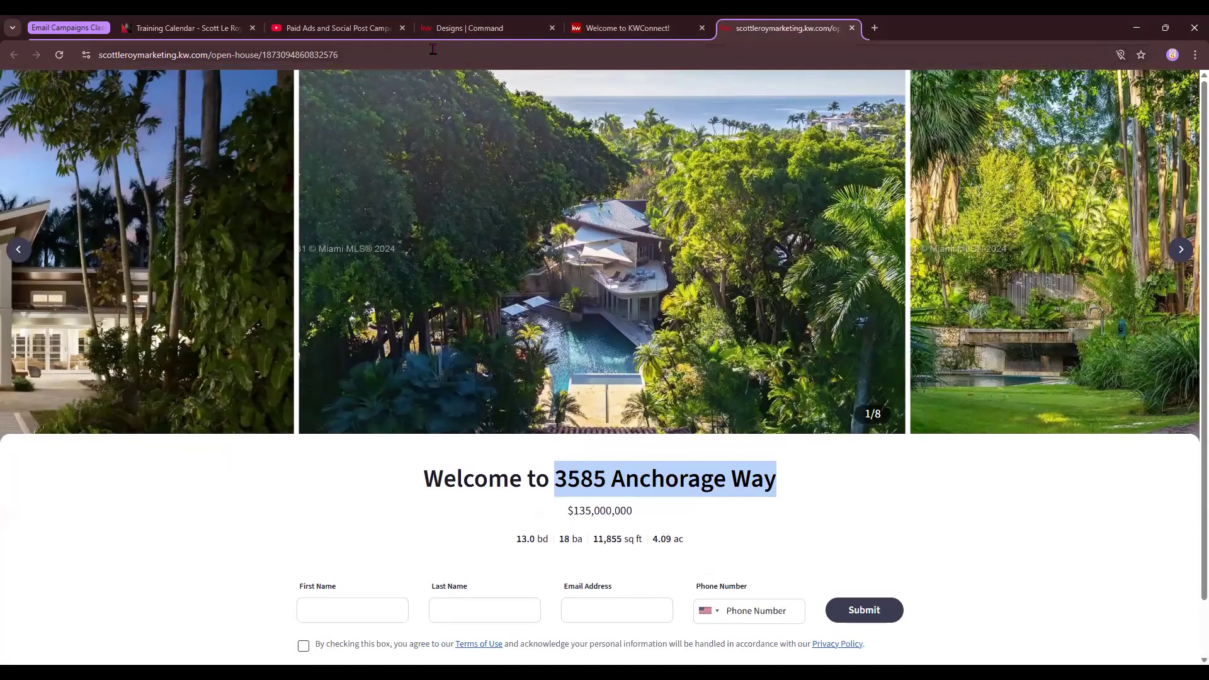
click(469, 28)
Go to the Market Snap's ZIP / Postal Code field
scroll(689, 443, up, 6)
scroll(672, 446, up, 5)
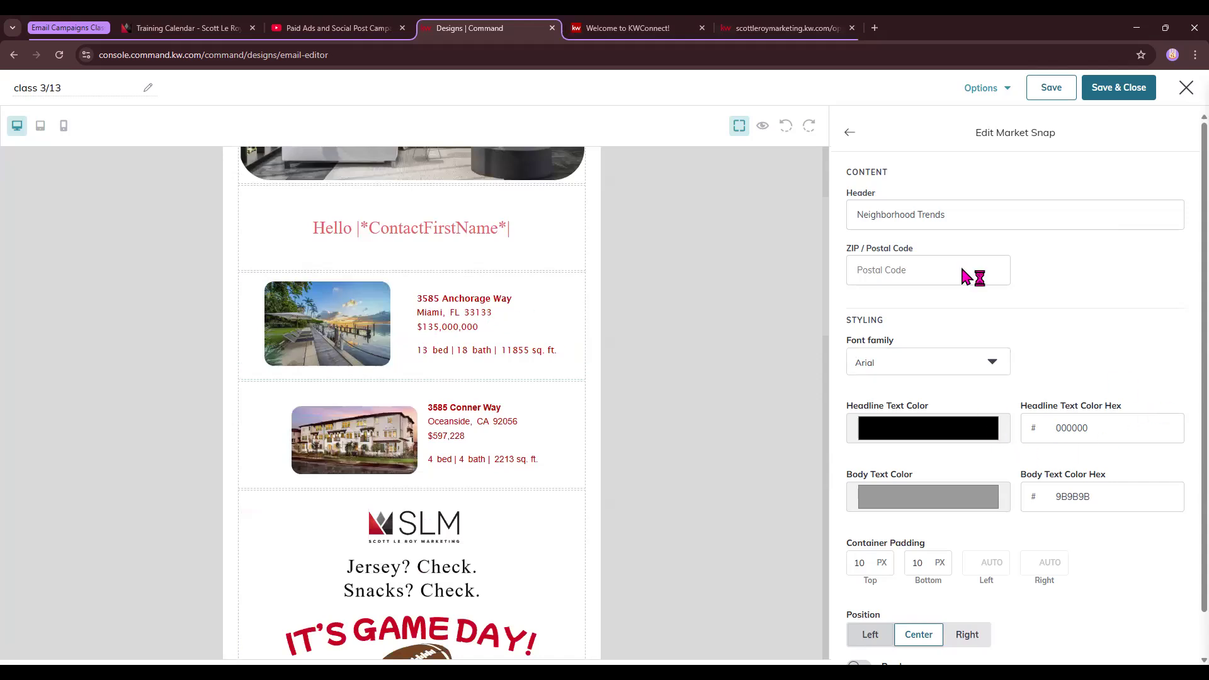
click(904, 265)
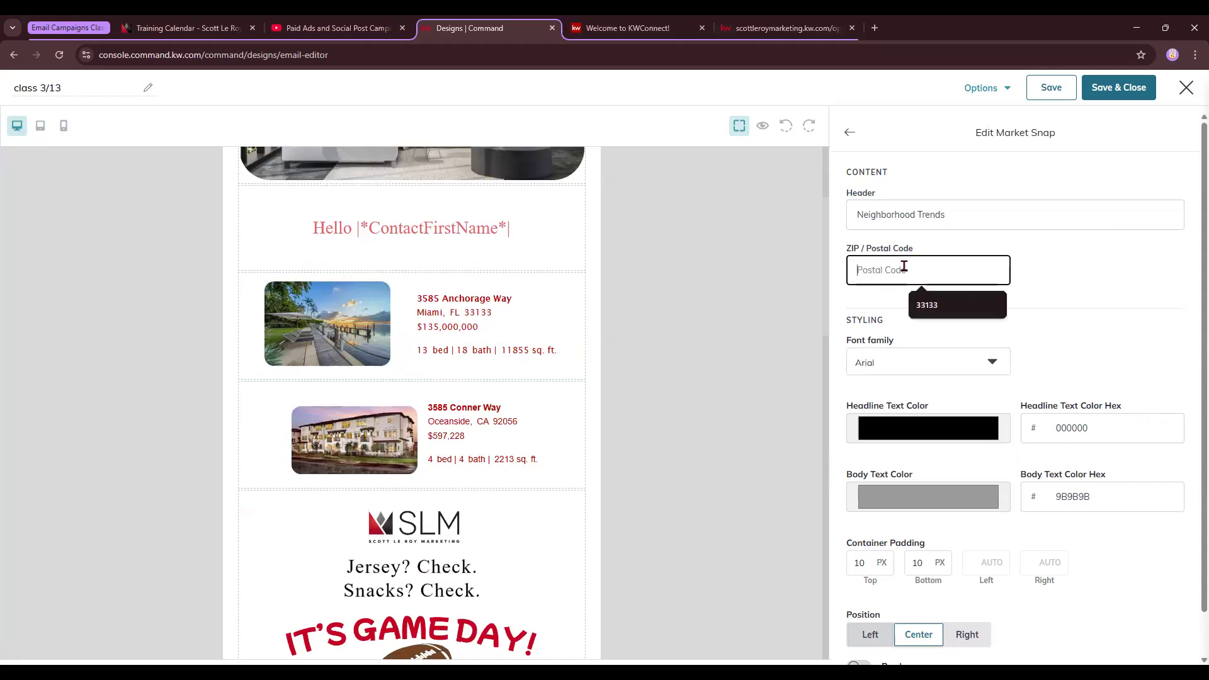
Accept the suggested ZIP code 33133 for the Market Snap
key(Down)
key(Return)
scroll(393, 386, down, 5)
scroll(392, 386, down, 10)
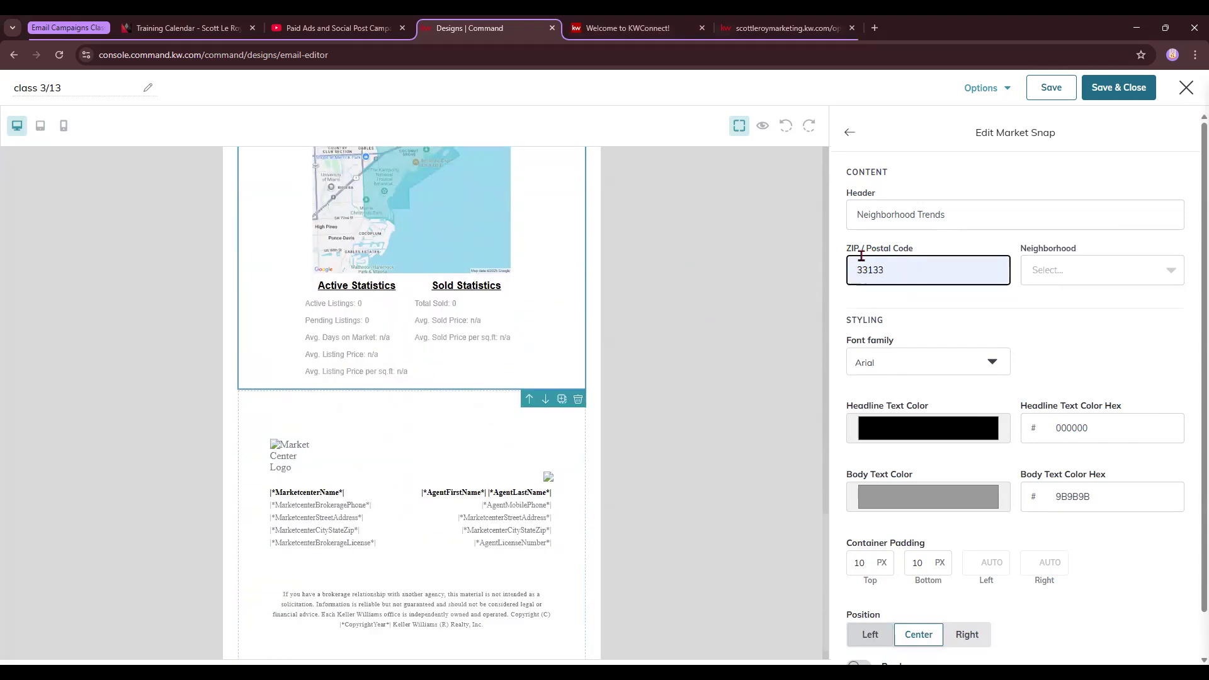
scroll(441, 415, up, 2)
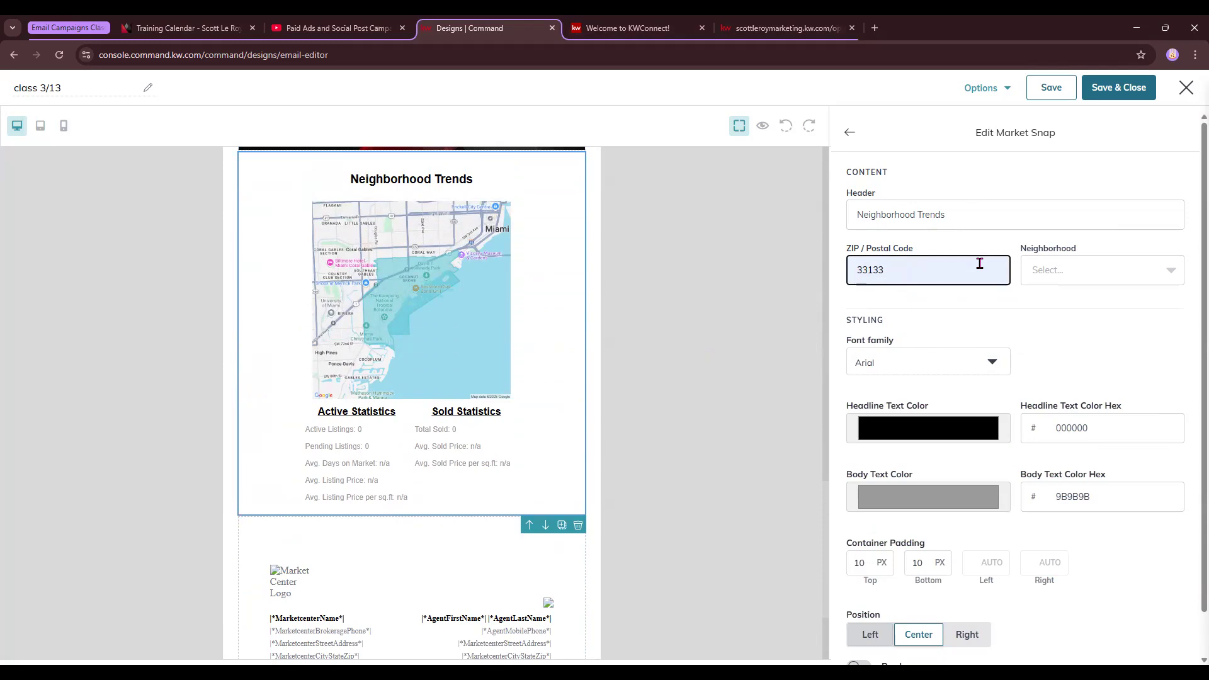
Choose South Grove East of Main from the Neighborhood list
click(1105, 272)
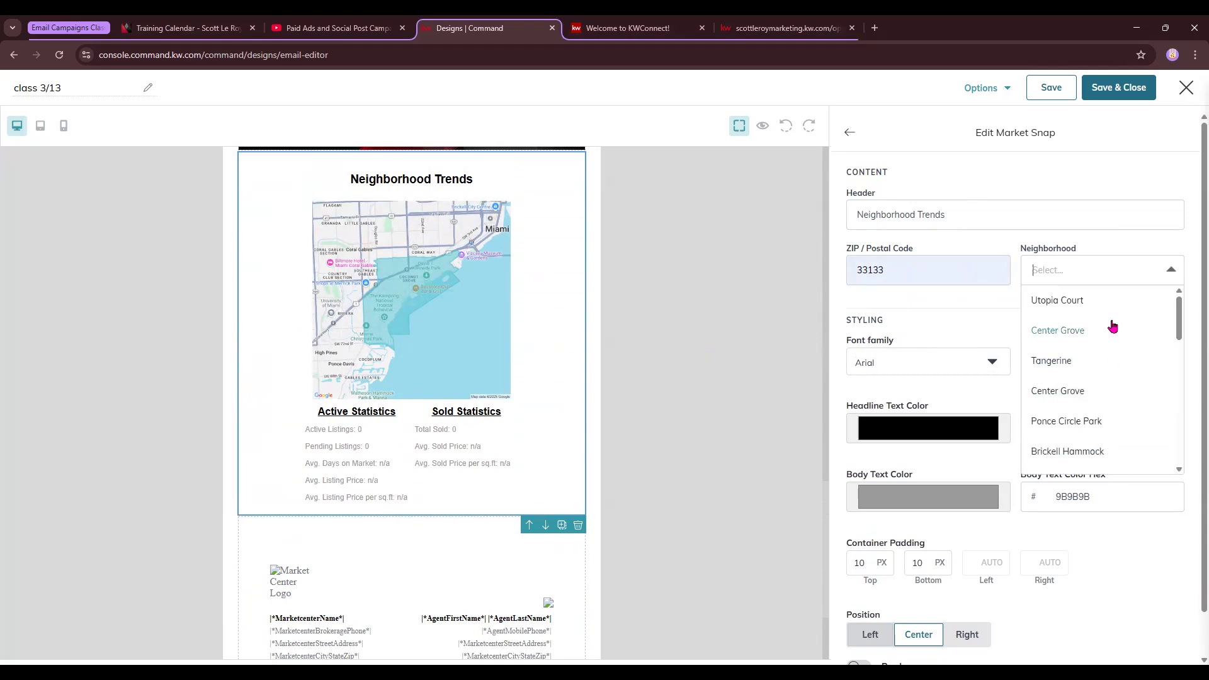
scroll(1077, 395, down, 3)
scroll(1076, 395, down, 2)
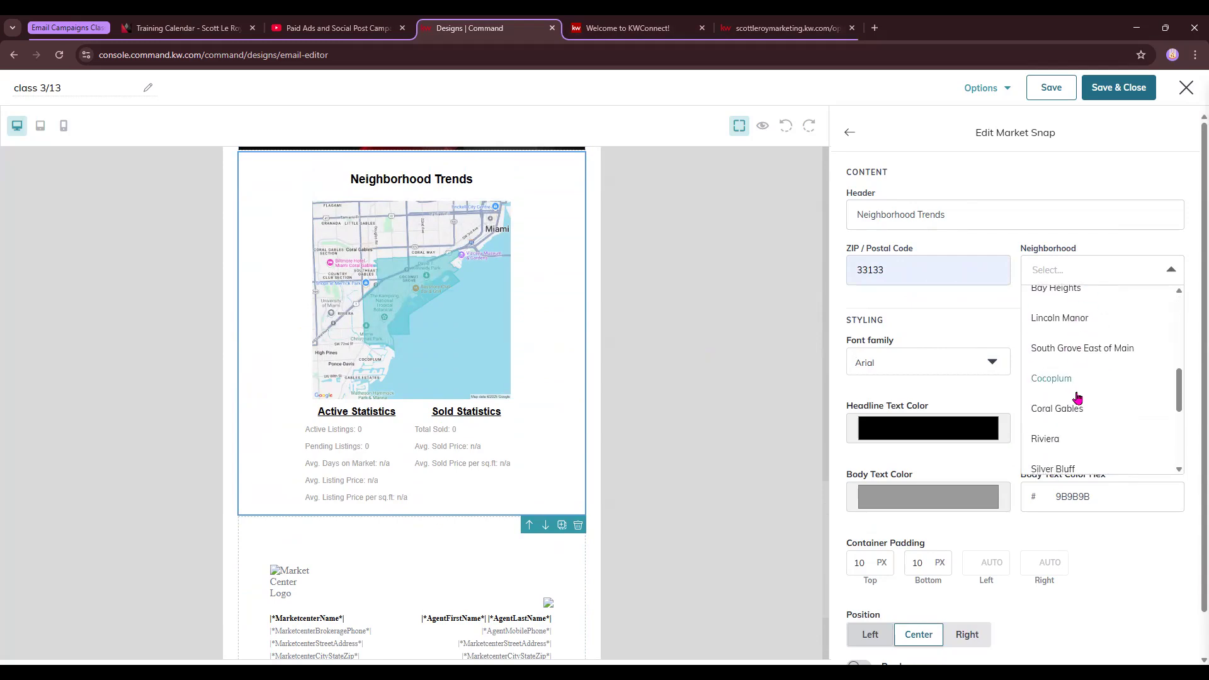
scroll(1104, 362, down, 4)
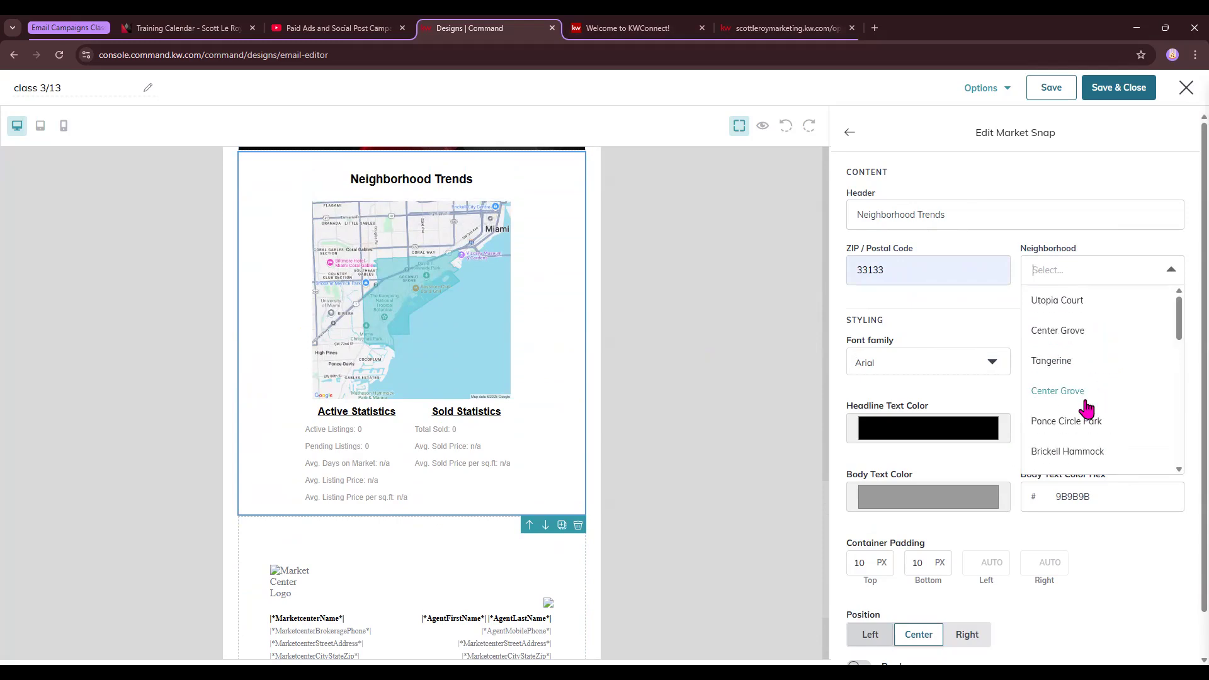
scroll(1087, 408, down, 5)
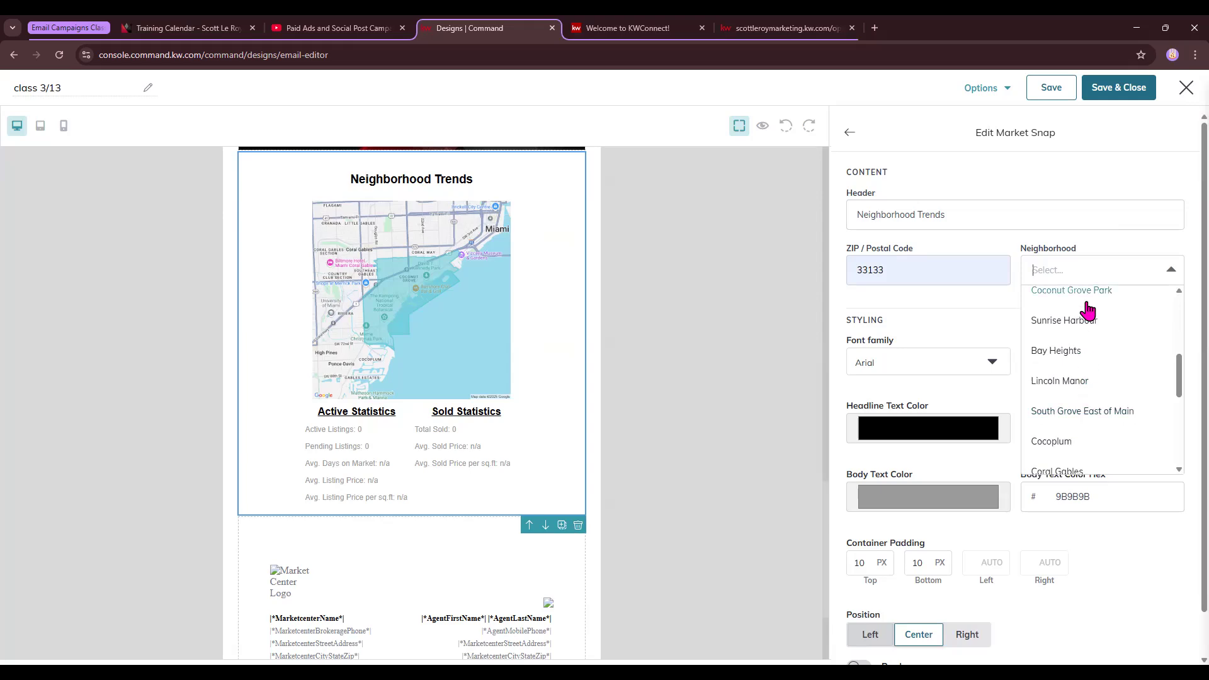
click(1097, 418)
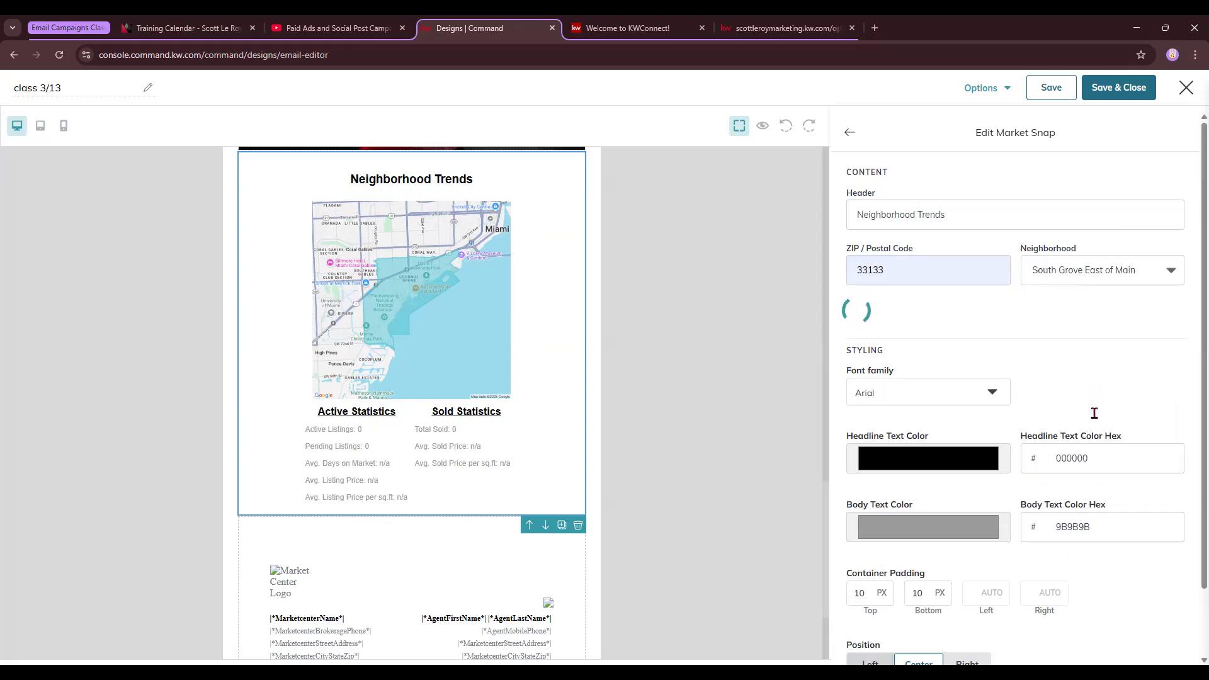
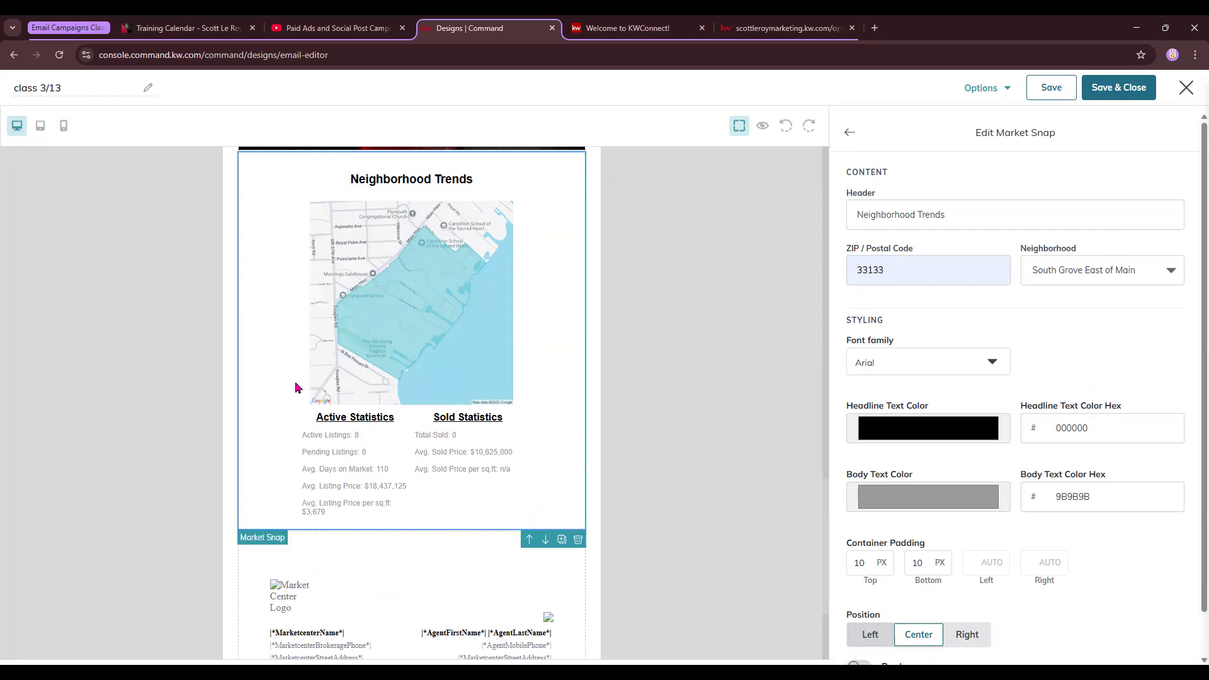
Choose Coconut Grove Park as the Market Snap neighborhood and try the Georgia font
click(1131, 272)
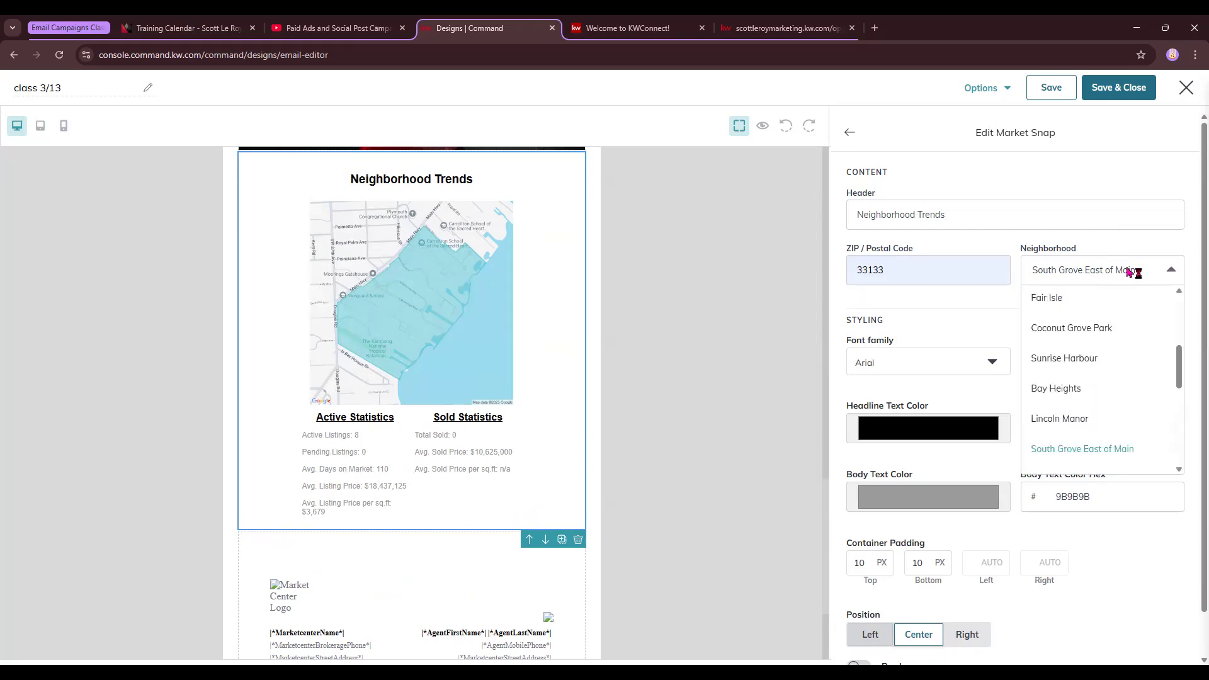
click(1102, 329)
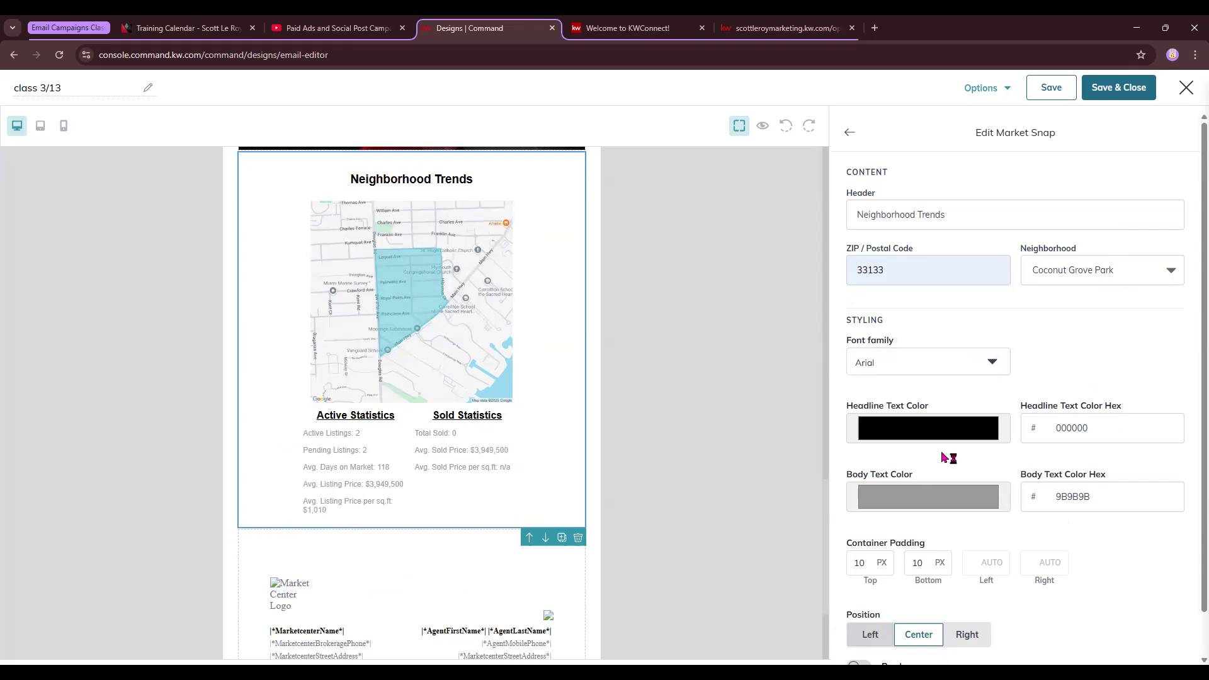
click(992, 360)
click(907, 435)
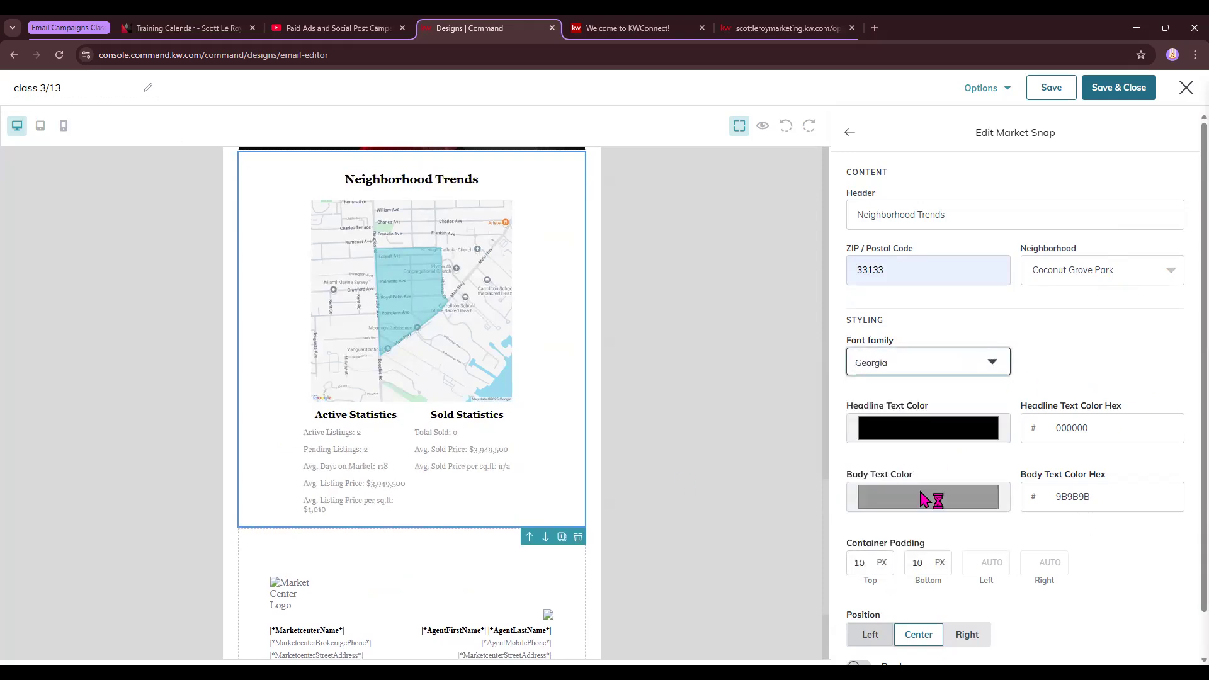
scroll(901, 585, down, 1)
scroll(902, 586, down, 1)
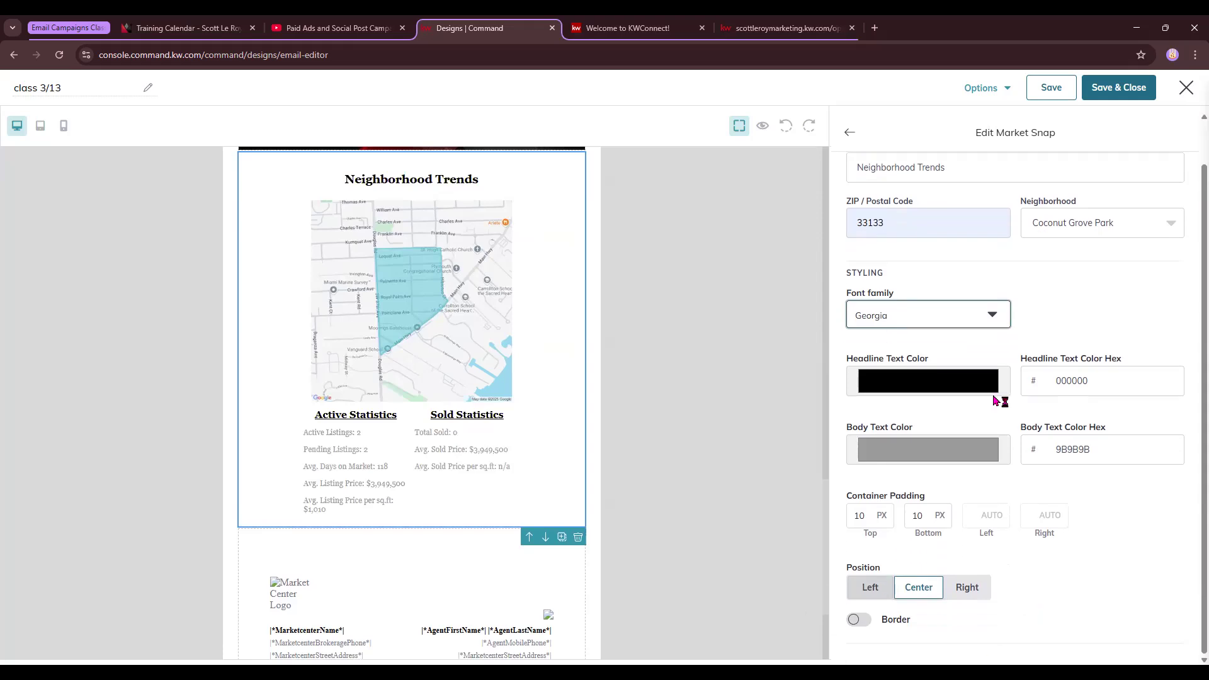
Switch the block's font back to Arial and finish editing Neighborhood Trends
click(974, 318)
click(909, 342)
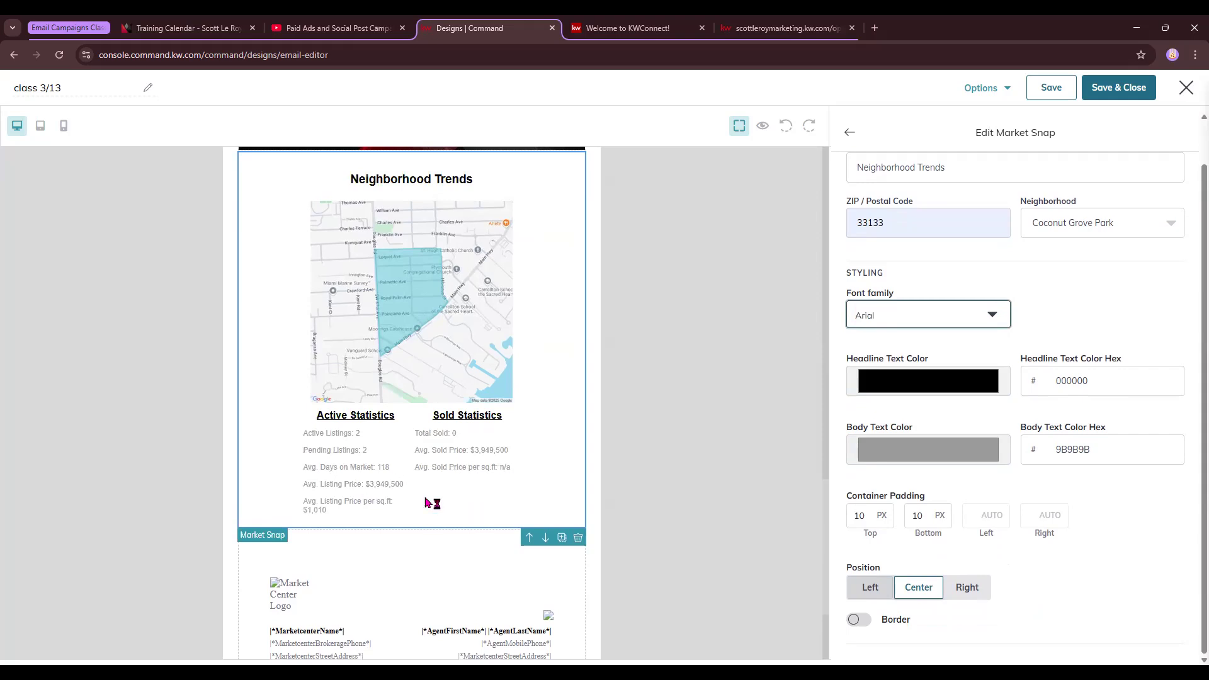
scroll(427, 502, down, 2)
scroll(427, 503, up, 3)
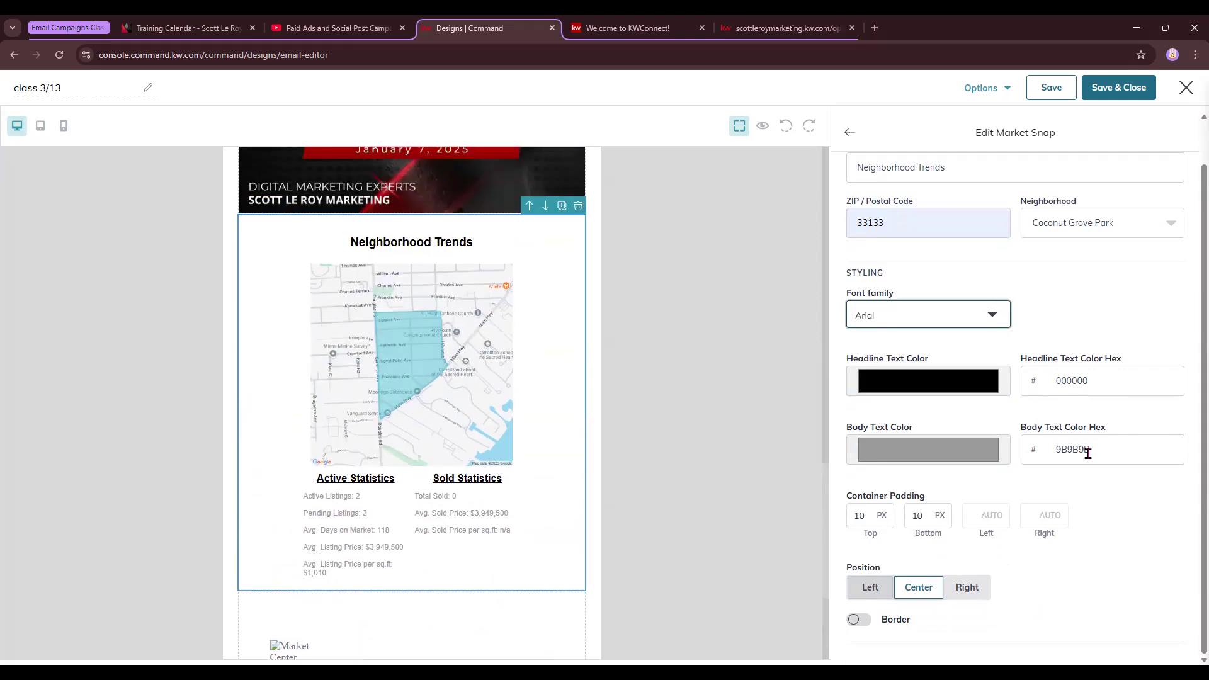
click(850, 133)
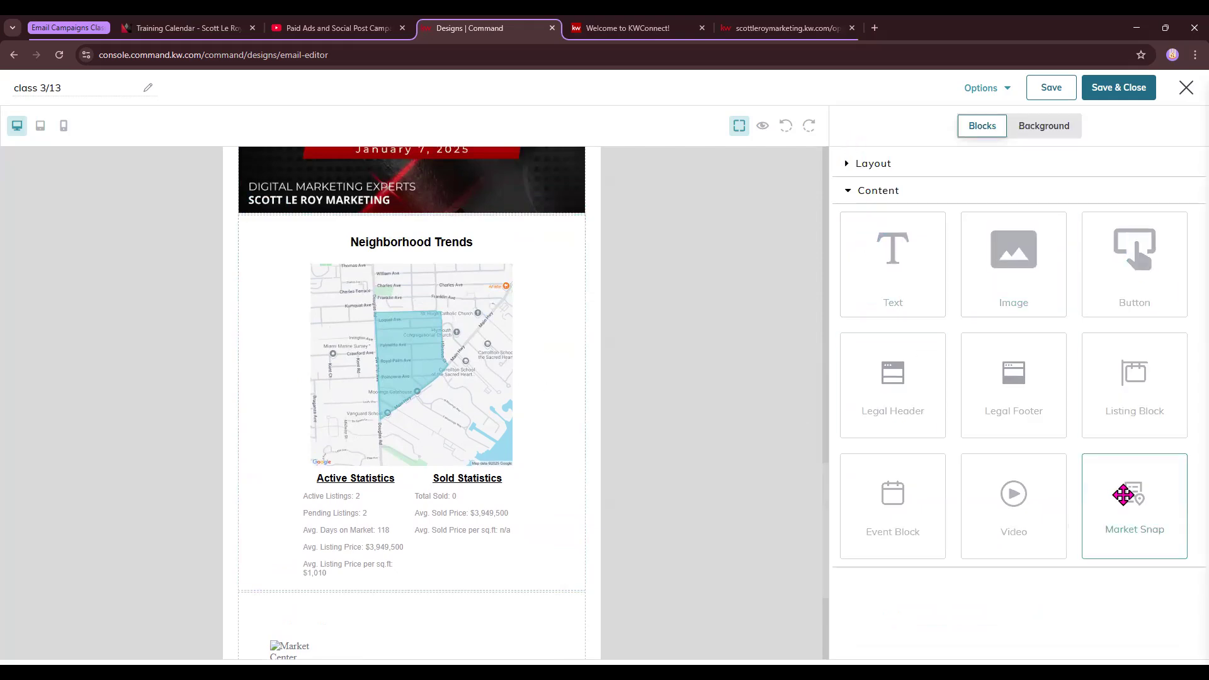
Scroll through the whole 'class 3/13' email to review it
scroll(573, 336, down, 2)
scroll(576, 340, up, 15)
scroll(587, 334, up, 4)
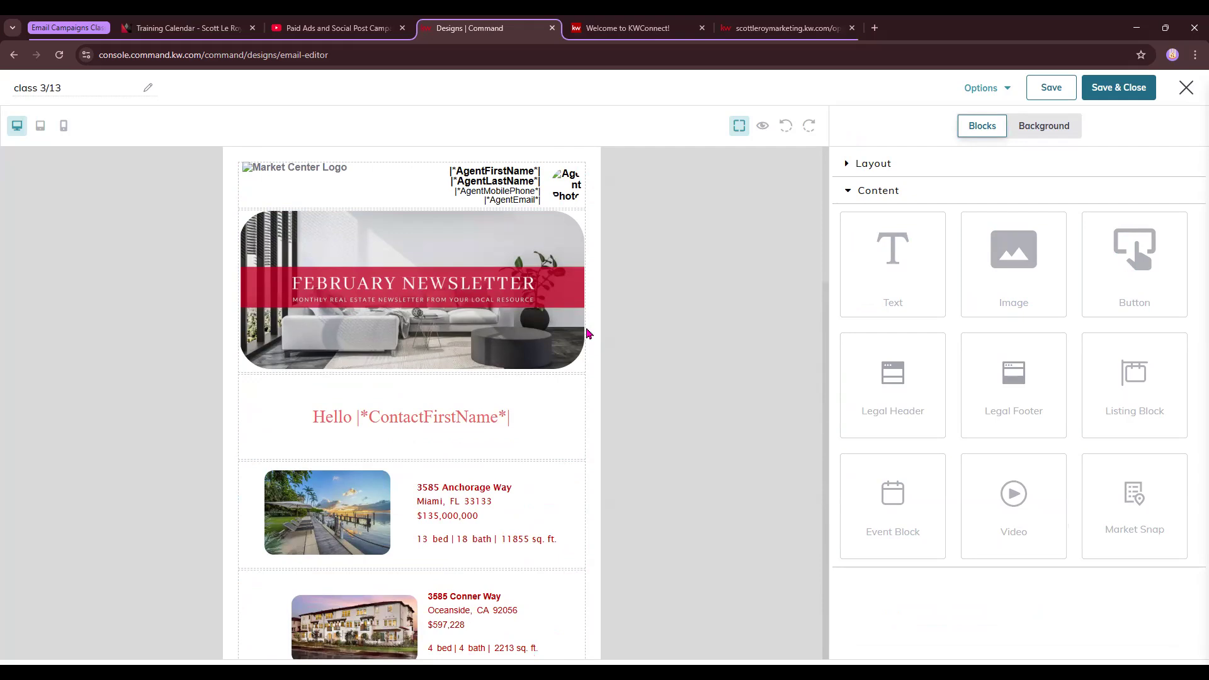
scroll(588, 333, down, 8)
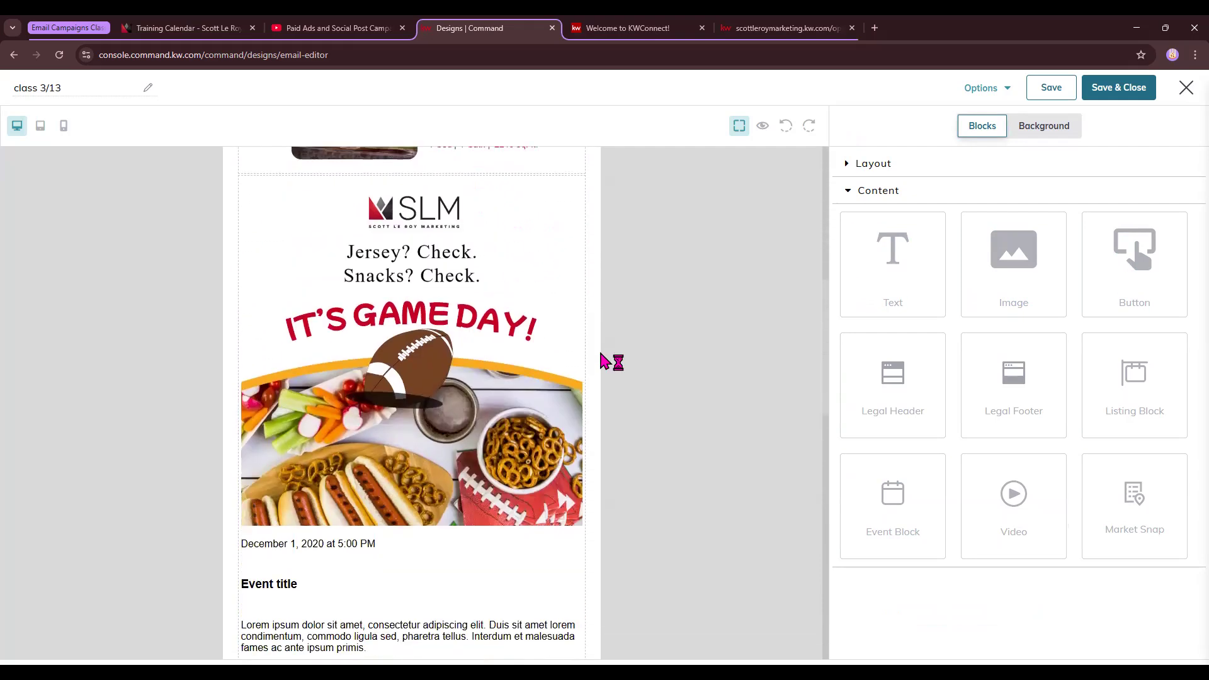
scroll(605, 362, down, 4)
scroll(683, 391, down, 2)
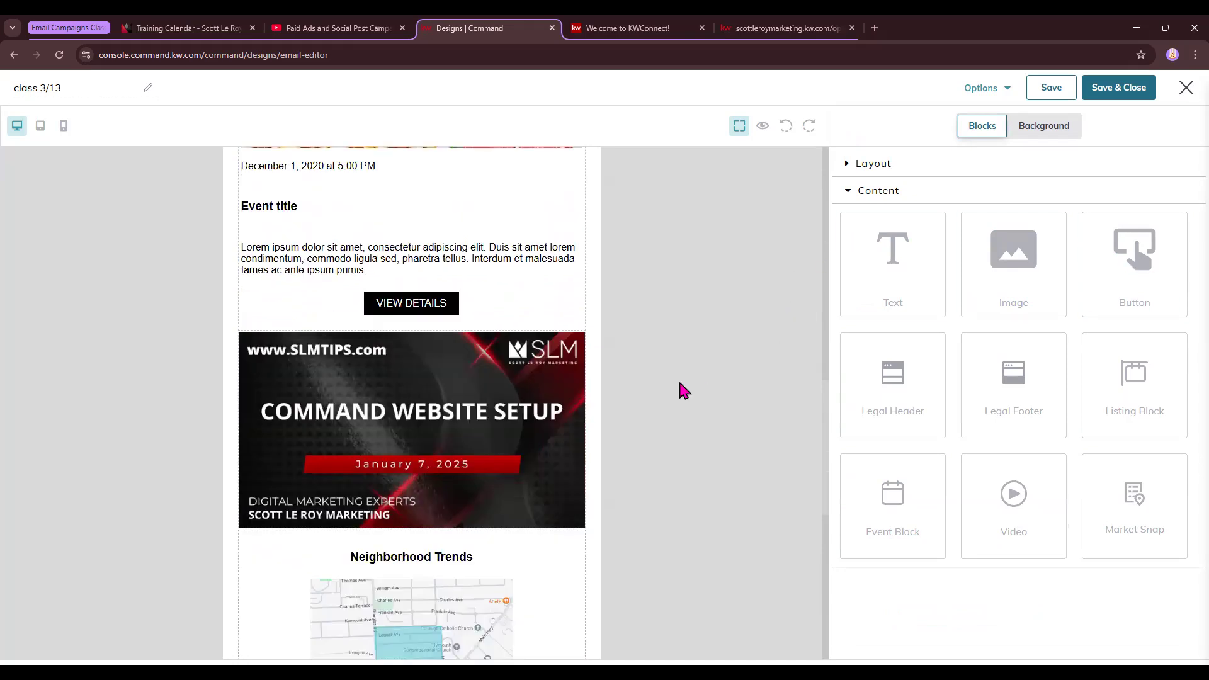
scroll(679, 384, down, 2)
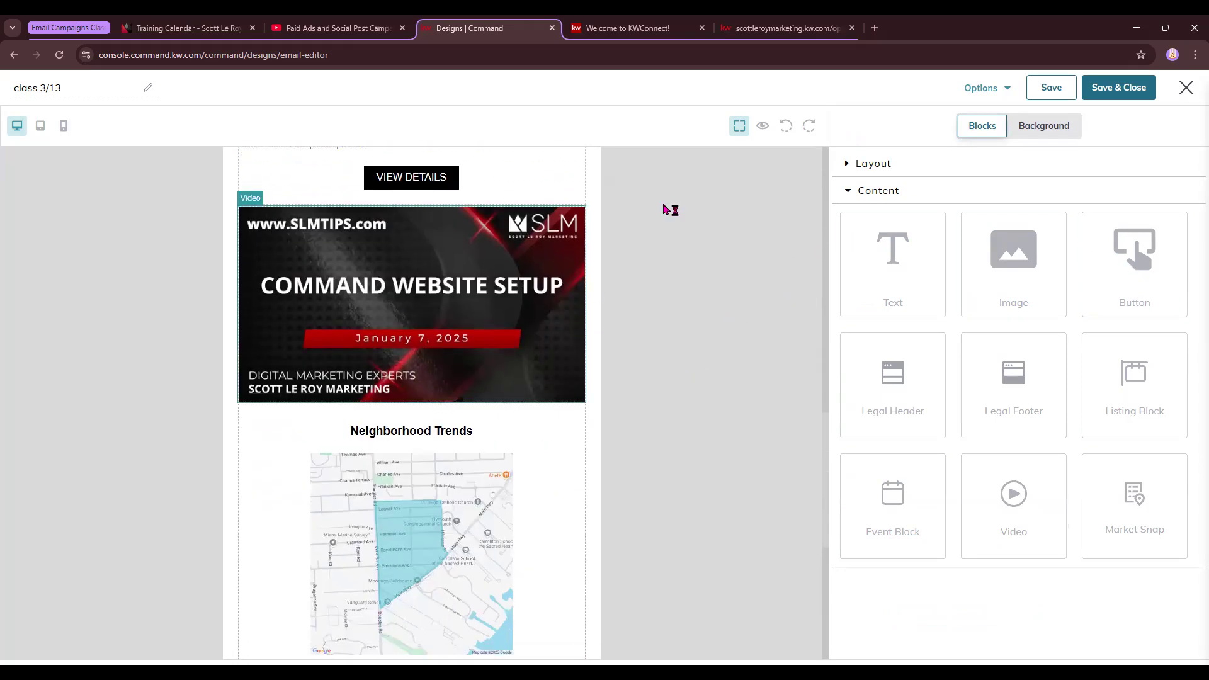
Open the Send test email form, close it without sending, then Save & Close the design
click(984, 88)
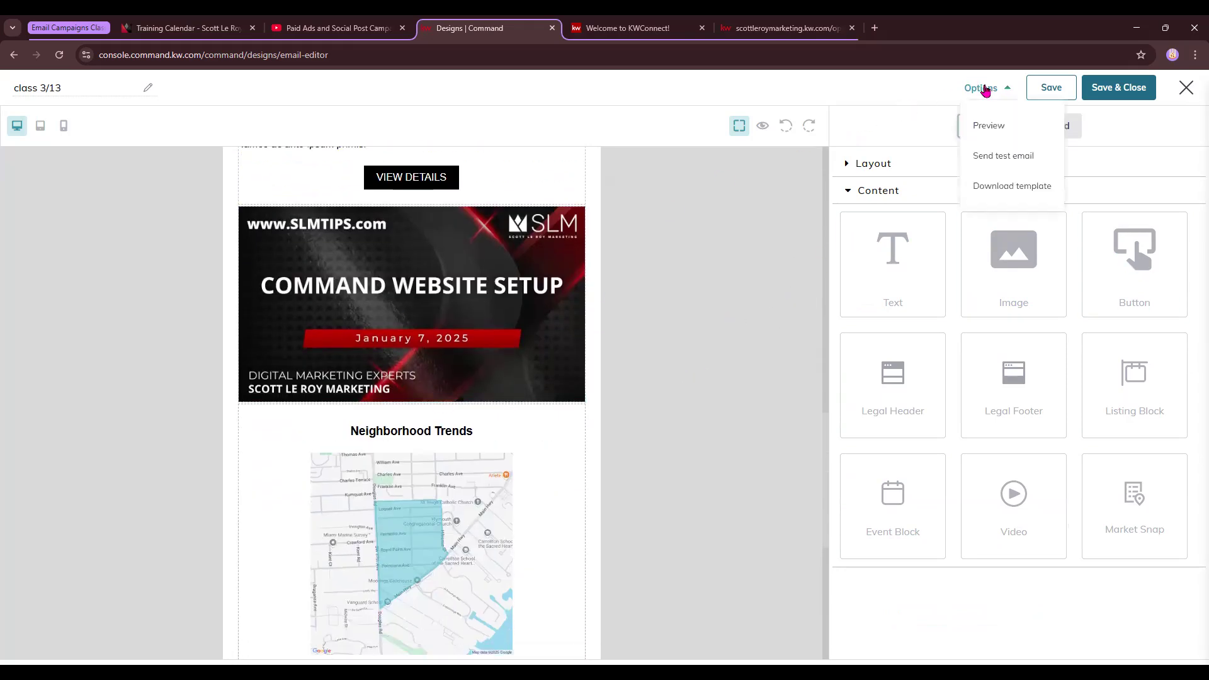
click(996, 166)
drag(441, 377, 584, 381)
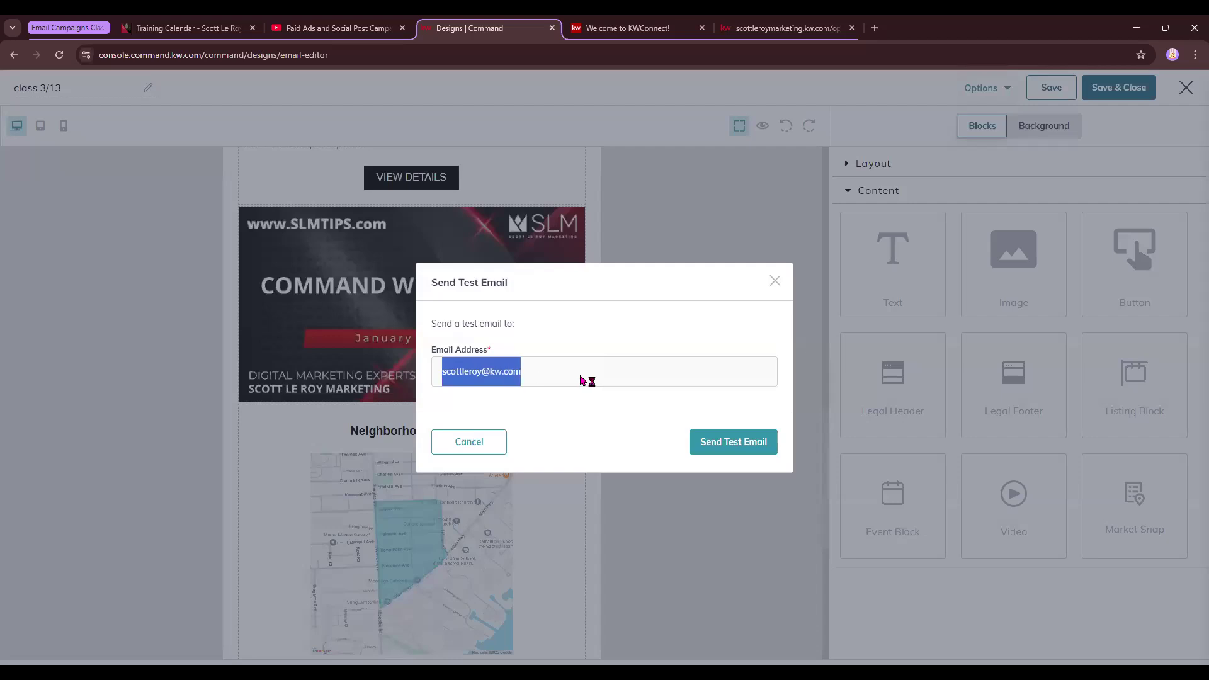
click(635, 372)
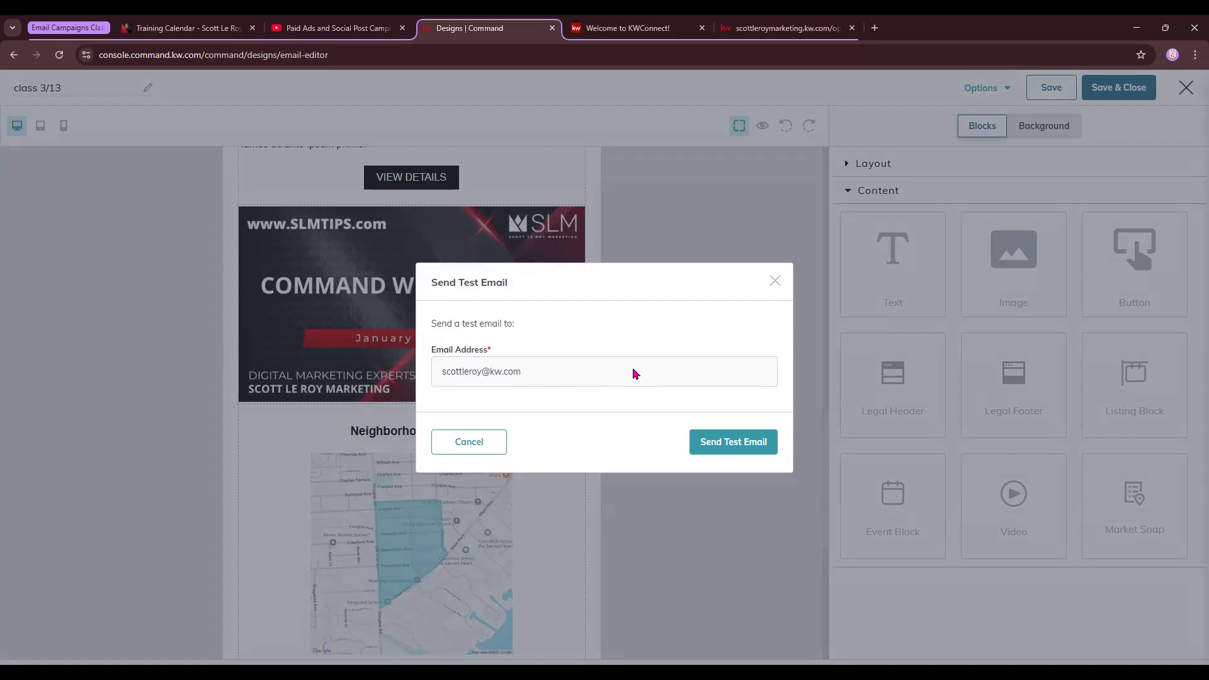
click(775, 280)
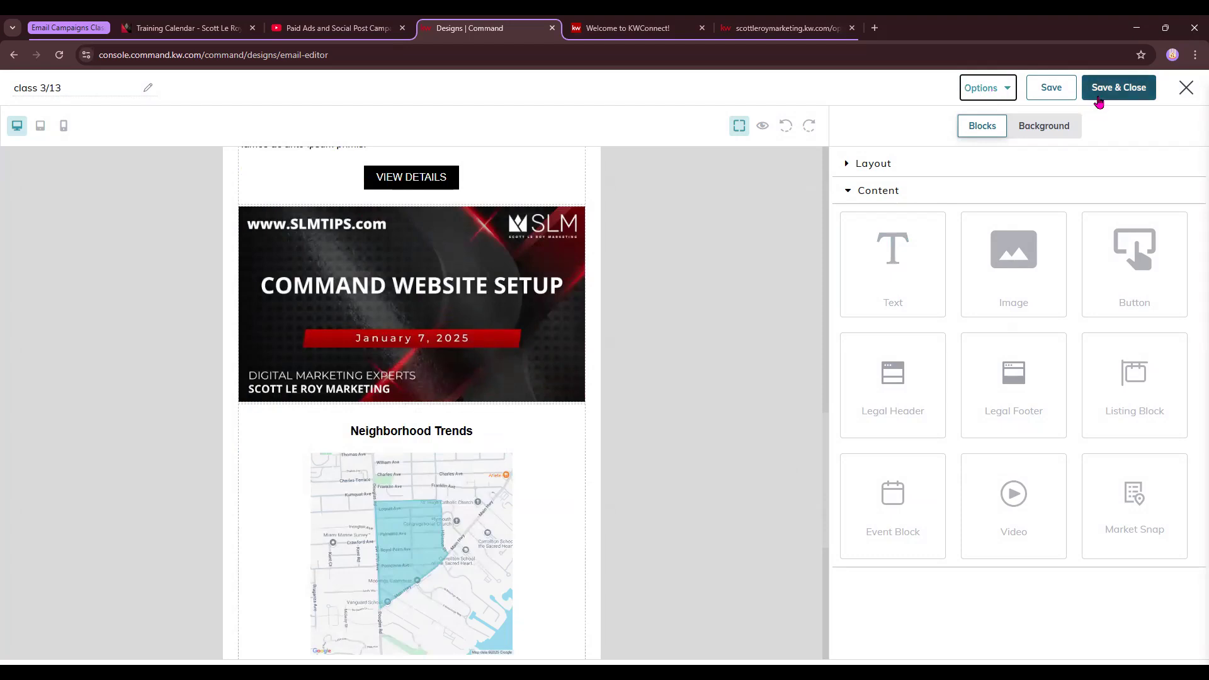
click(1120, 88)
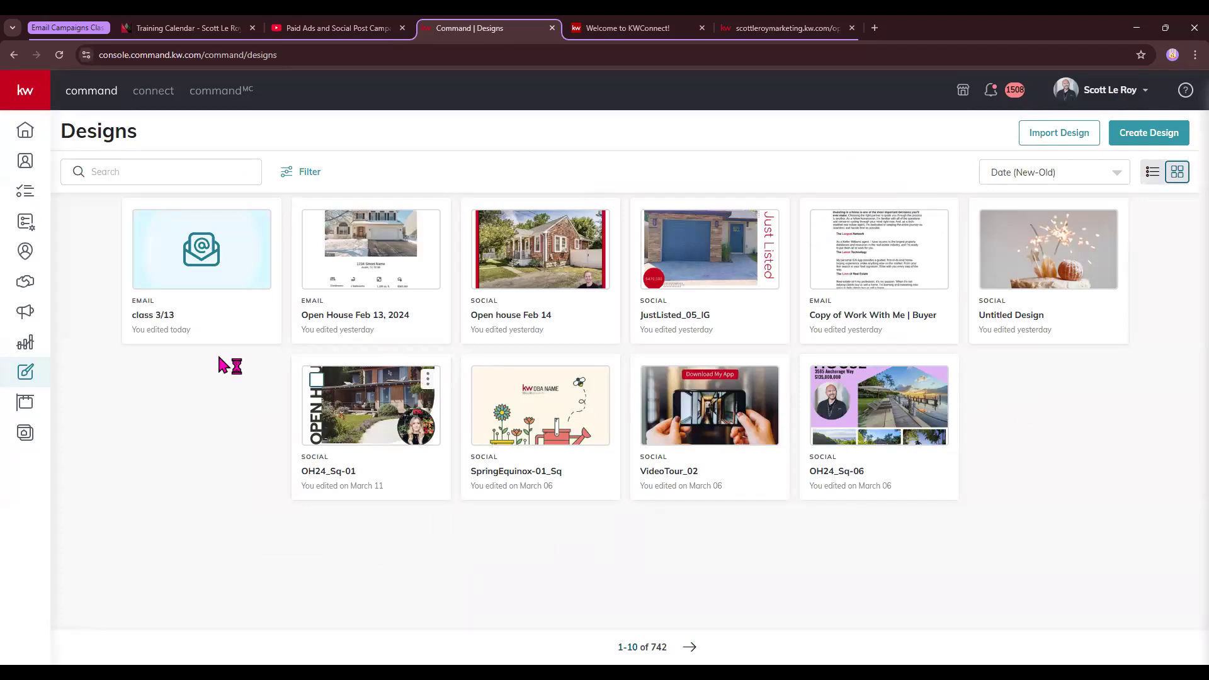
Open Campaigns > Emails and check the Last 30 Days range without changing it
click(26, 315)
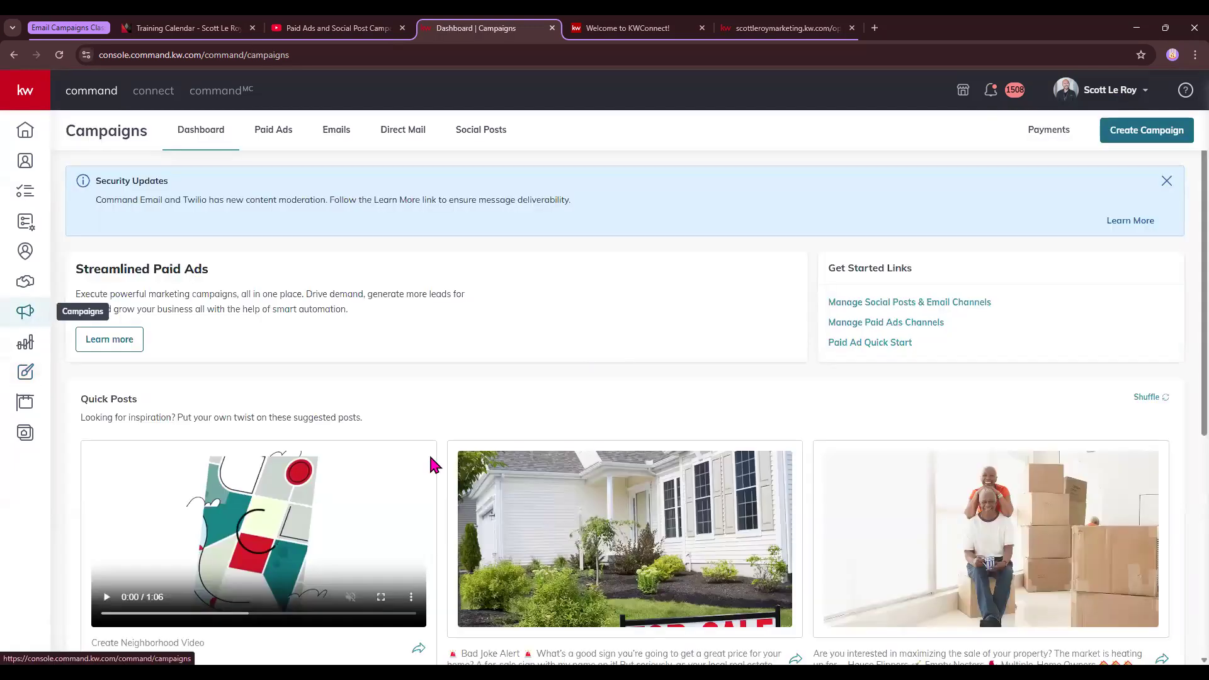
click(337, 131)
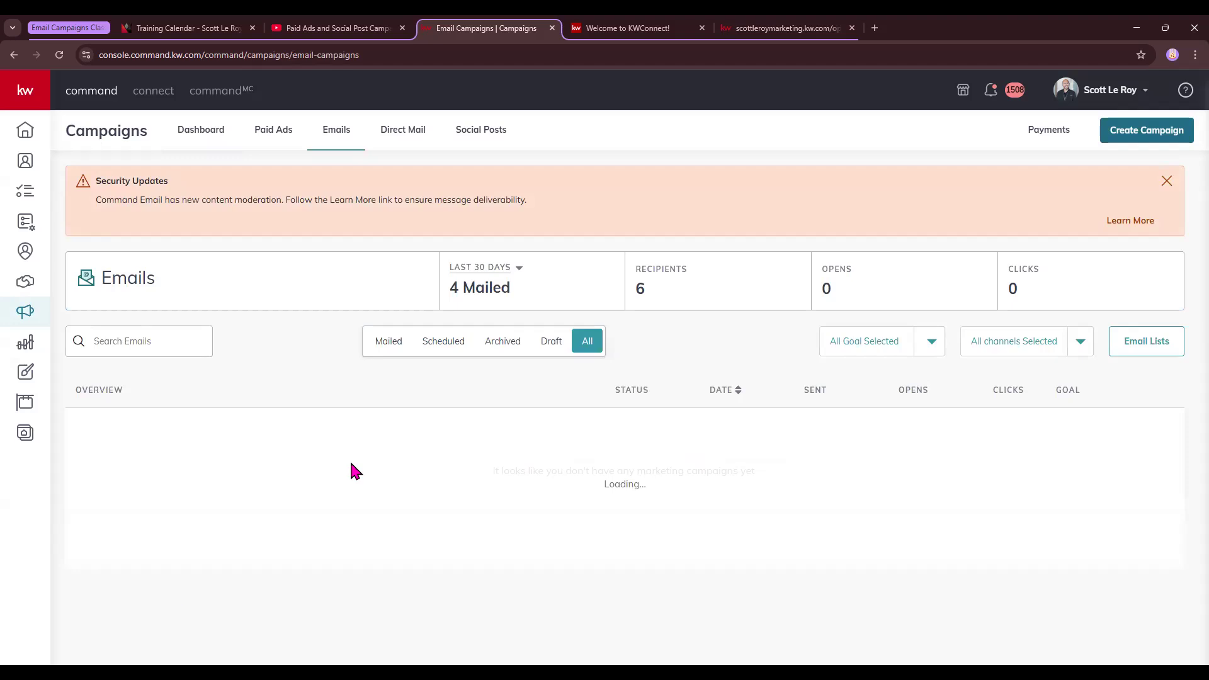
click(517, 268)
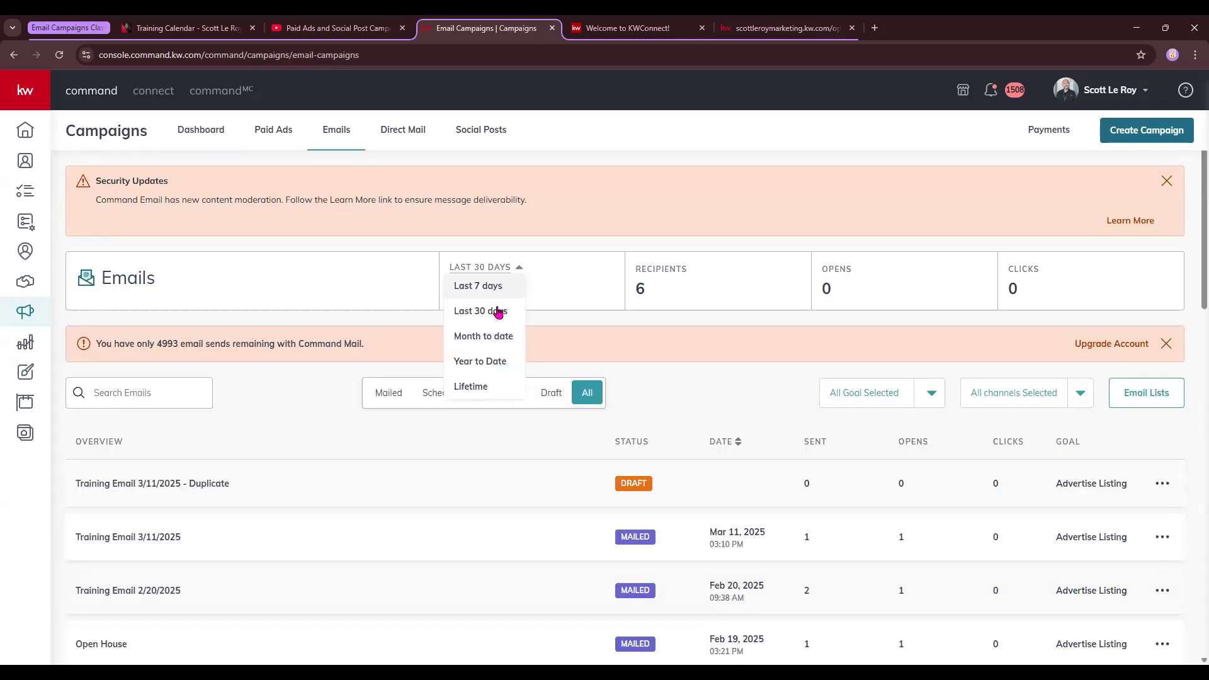
click(589, 291)
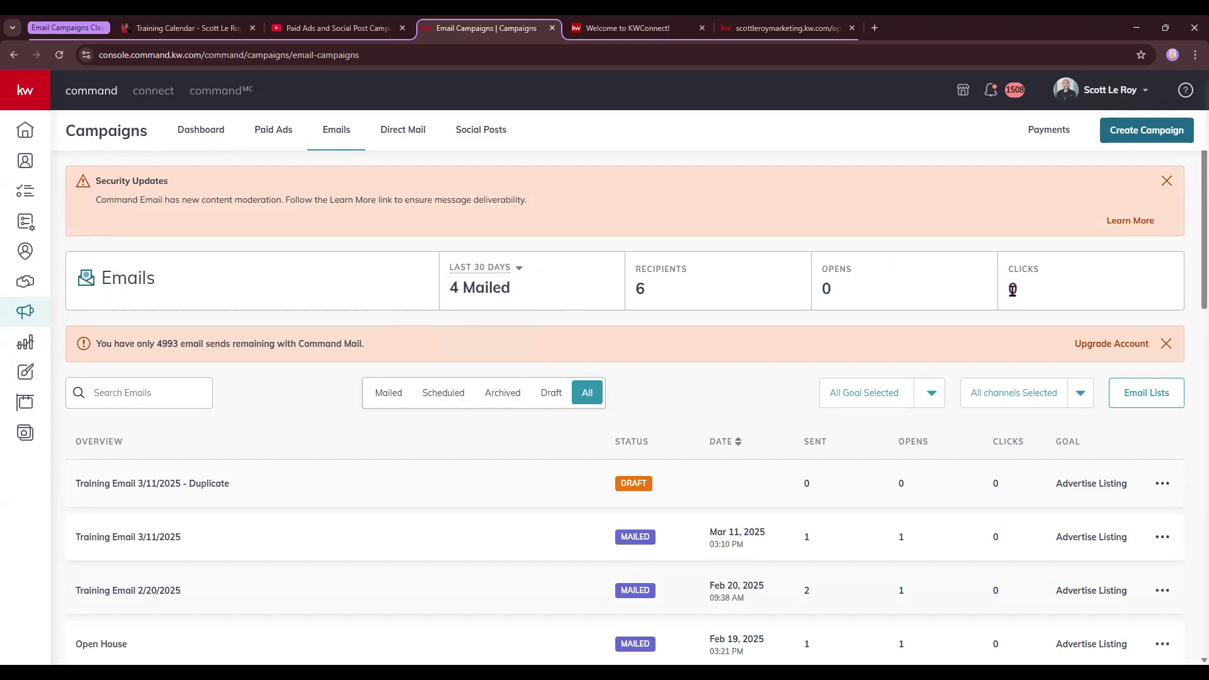
scroll(652, 347, down, 2)
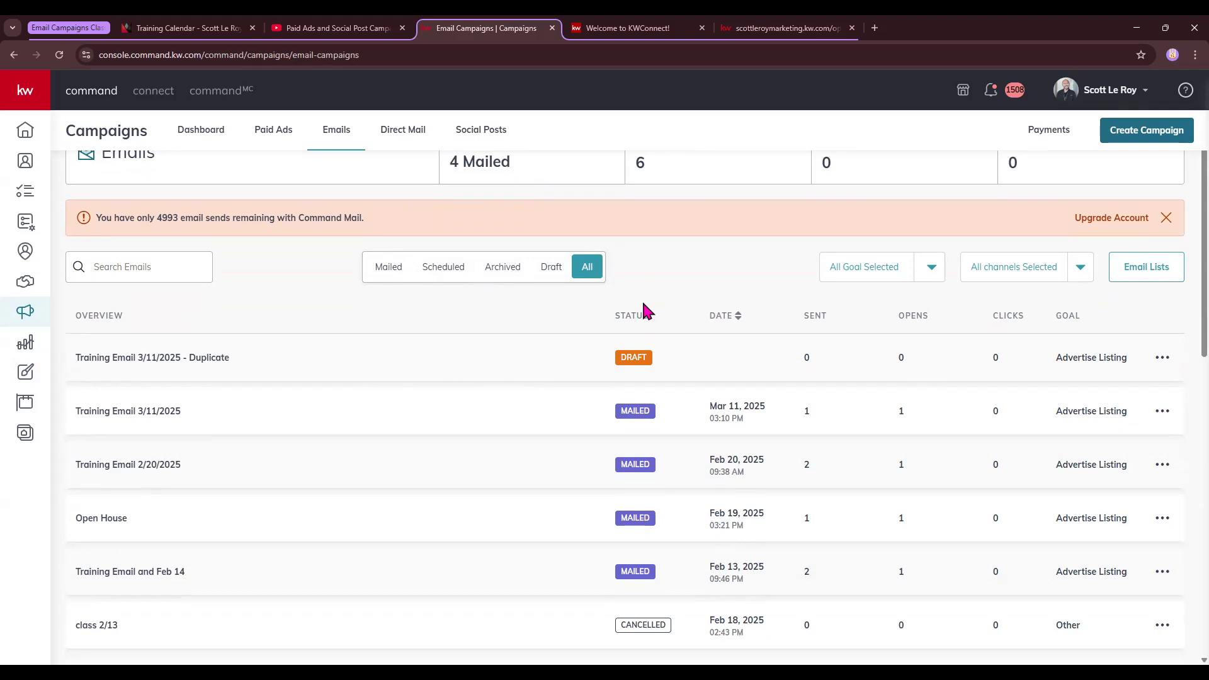
Look at the campaign goal and channel filters, leaving both on All
click(935, 269)
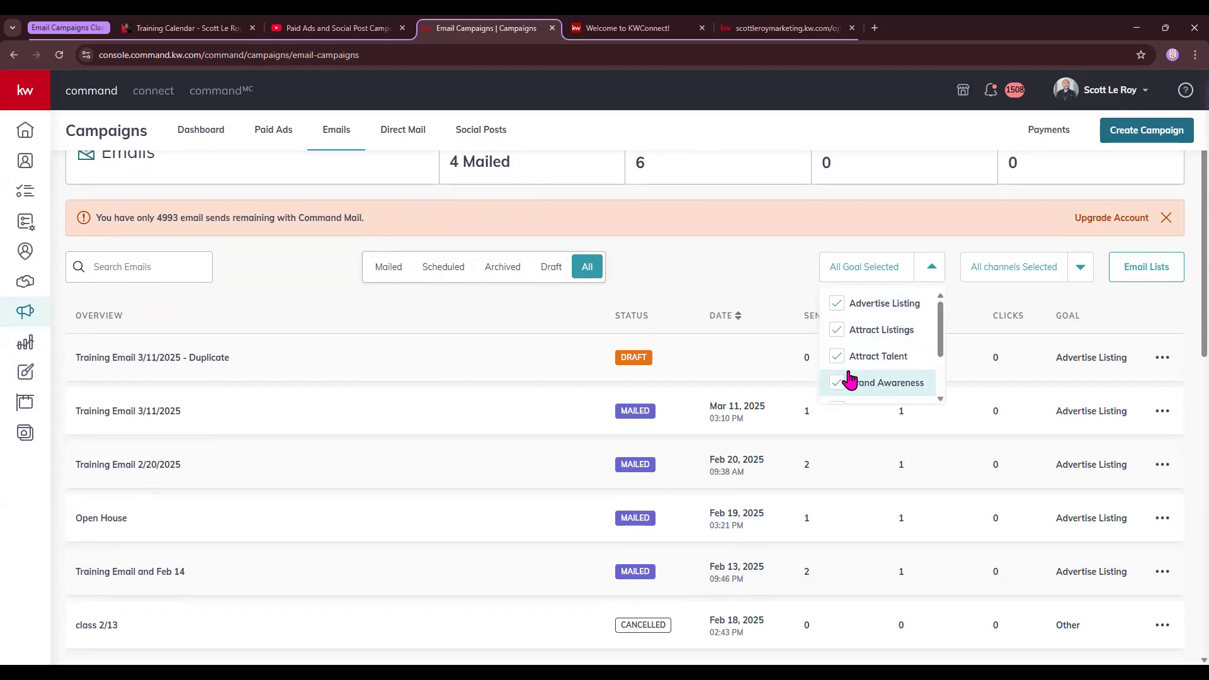
scroll(850, 379, down, 2)
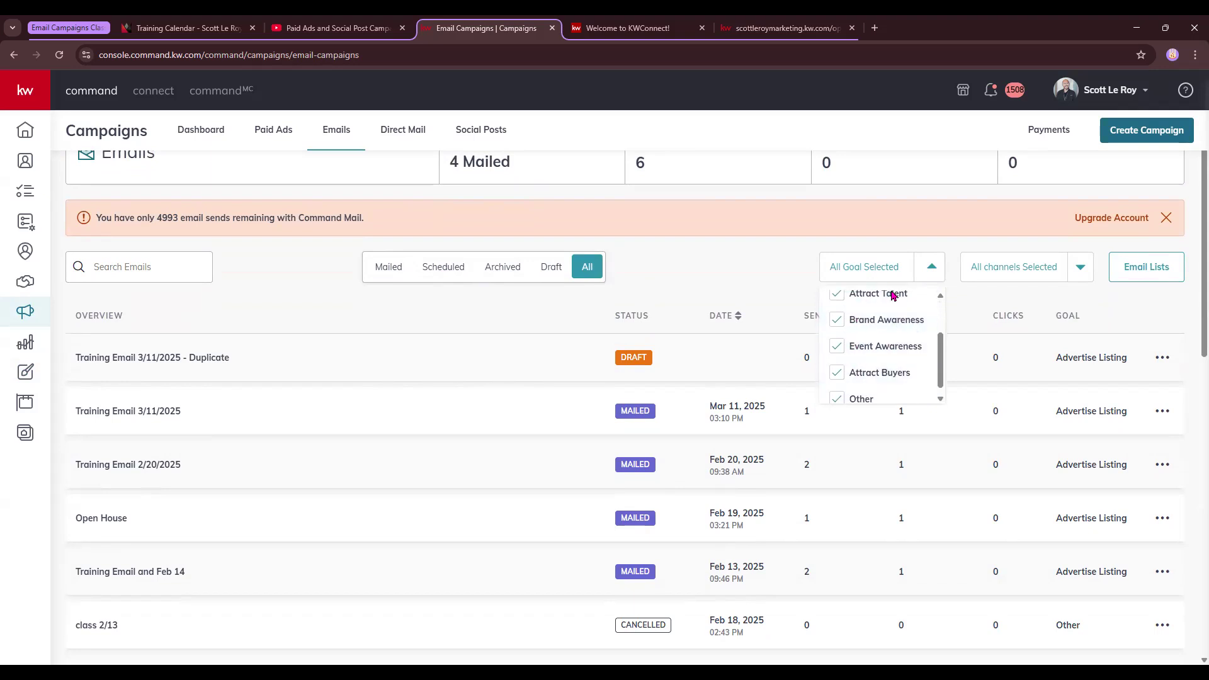
click(772, 256)
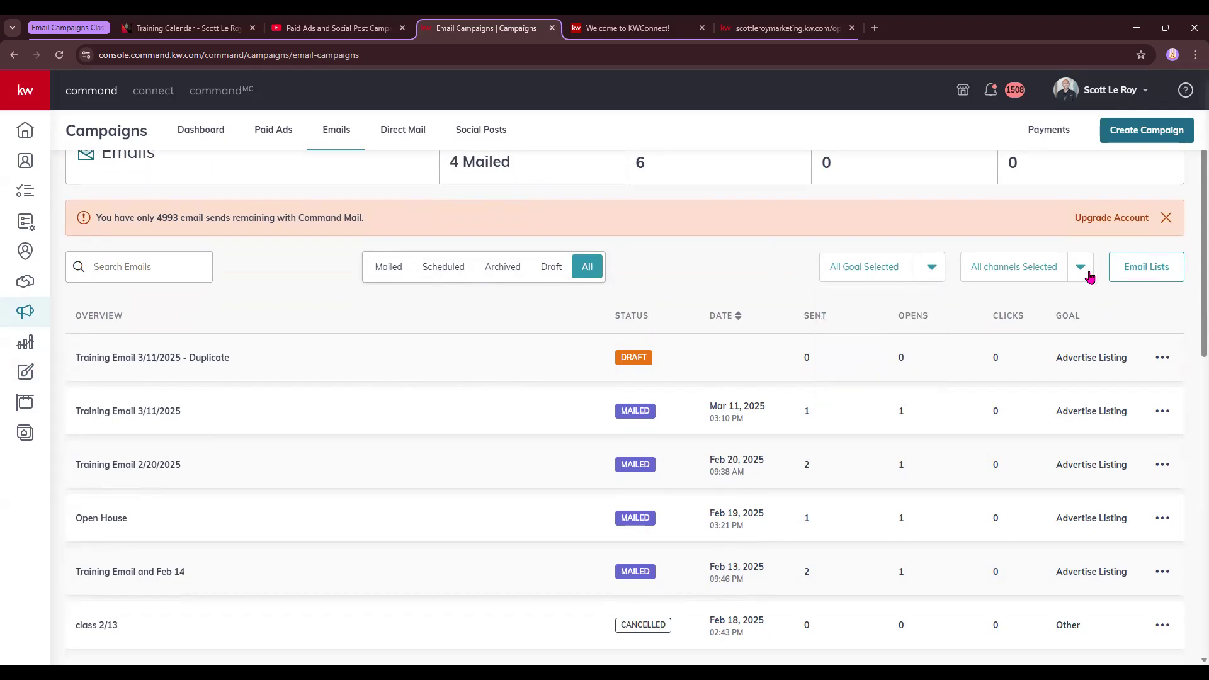
click(1081, 266)
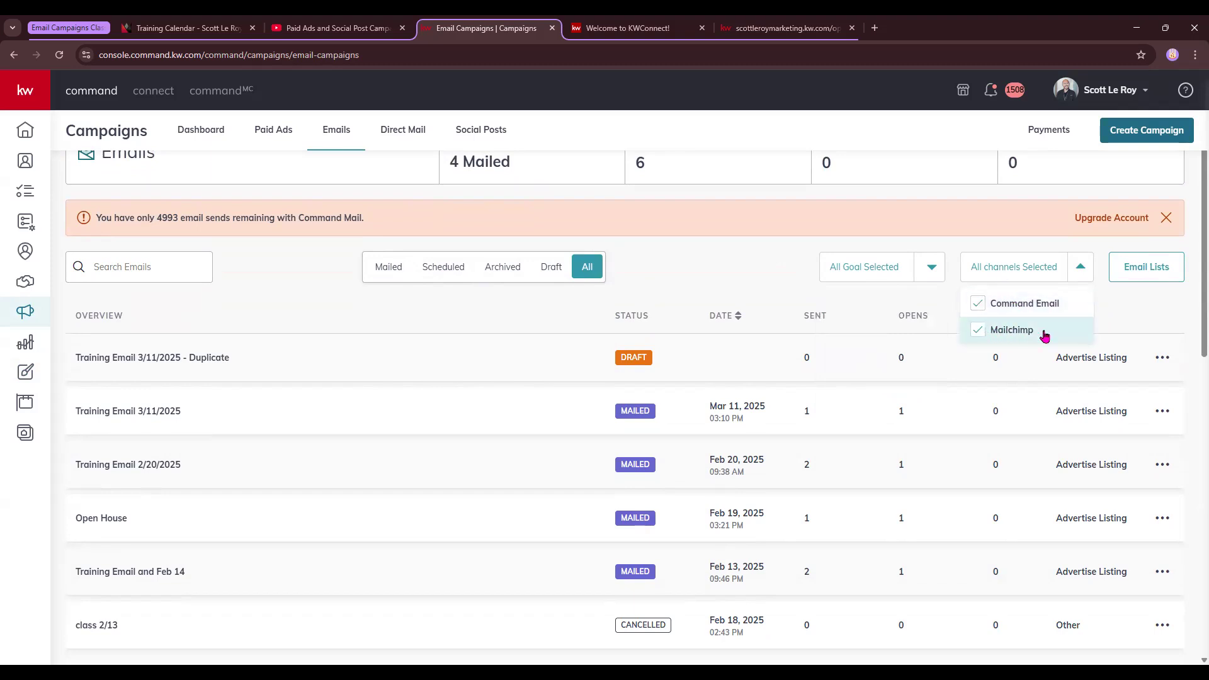
click(780, 265)
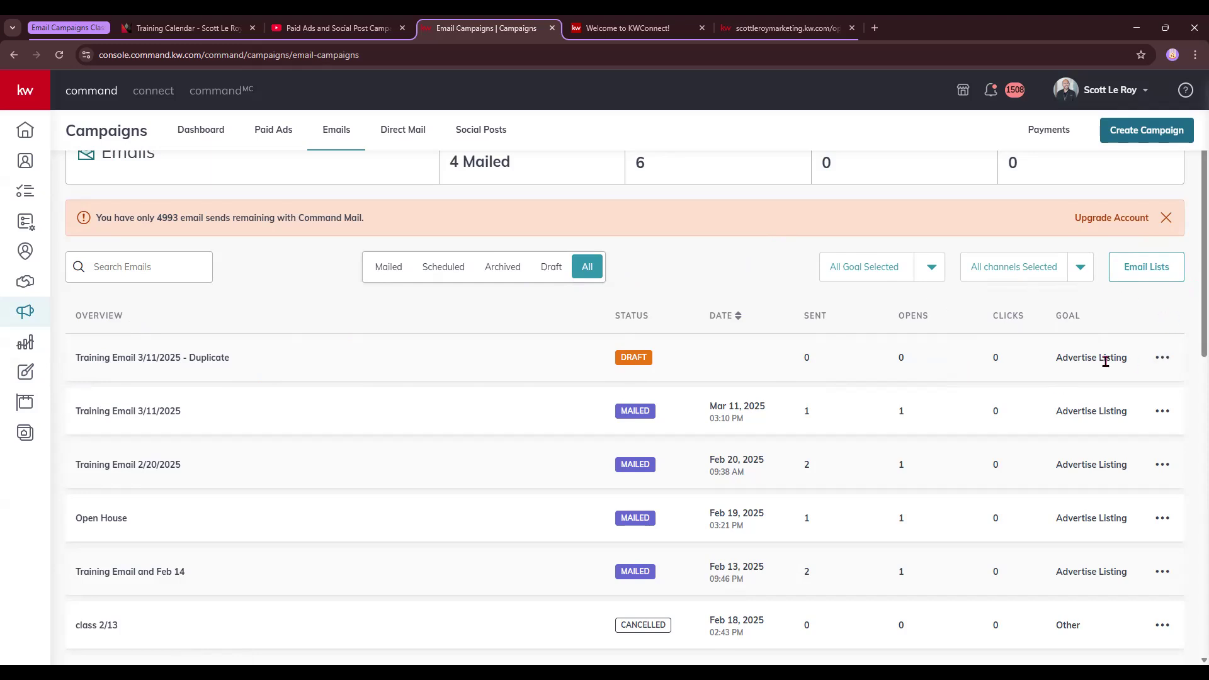
Check the action menus for the first campaign and Training Email 3/11/2025
click(1165, 360)
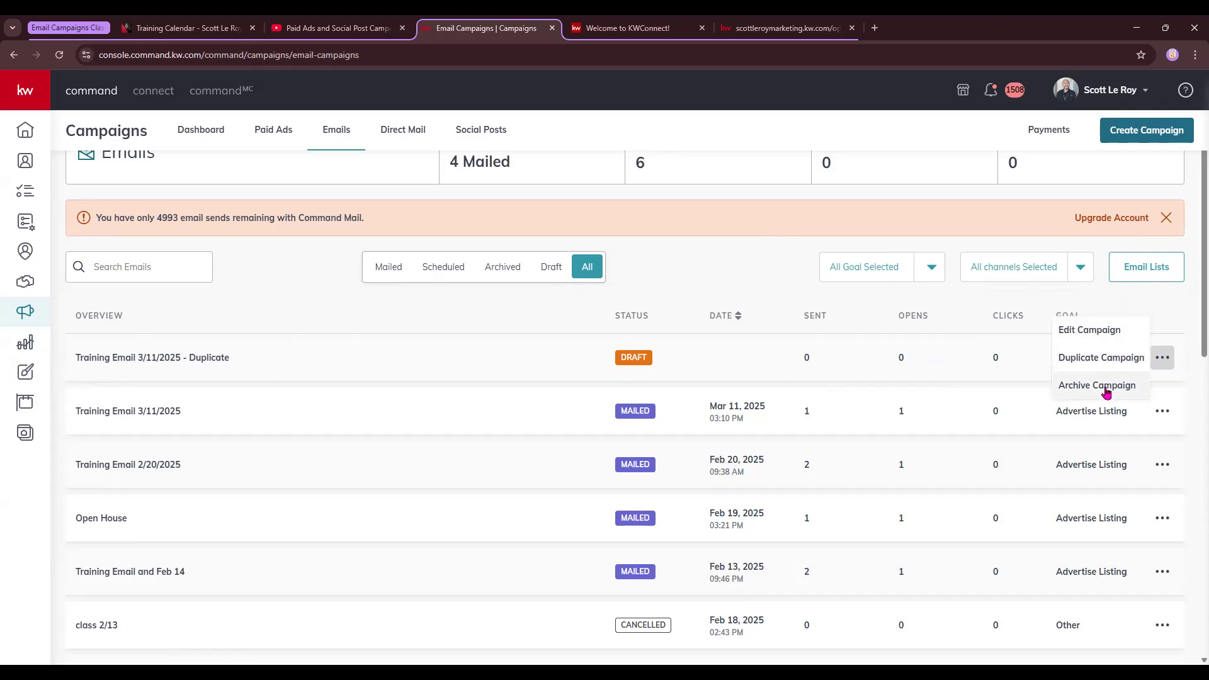
click(1163, 413)
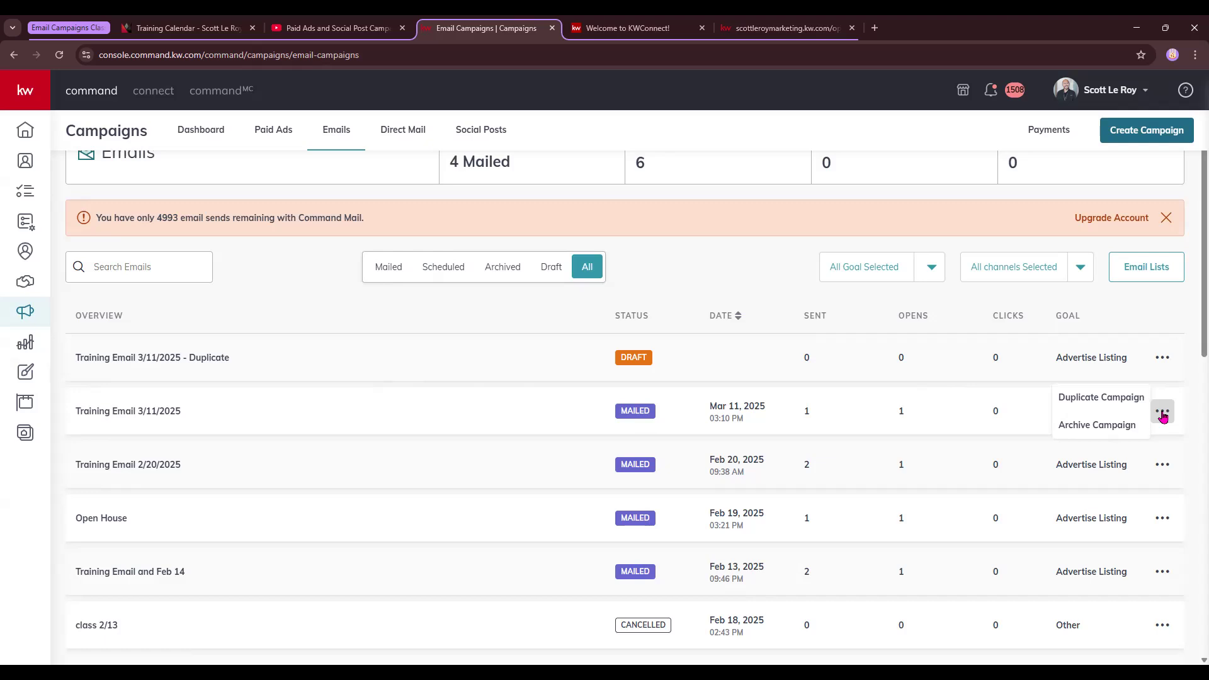
click(759, 233)
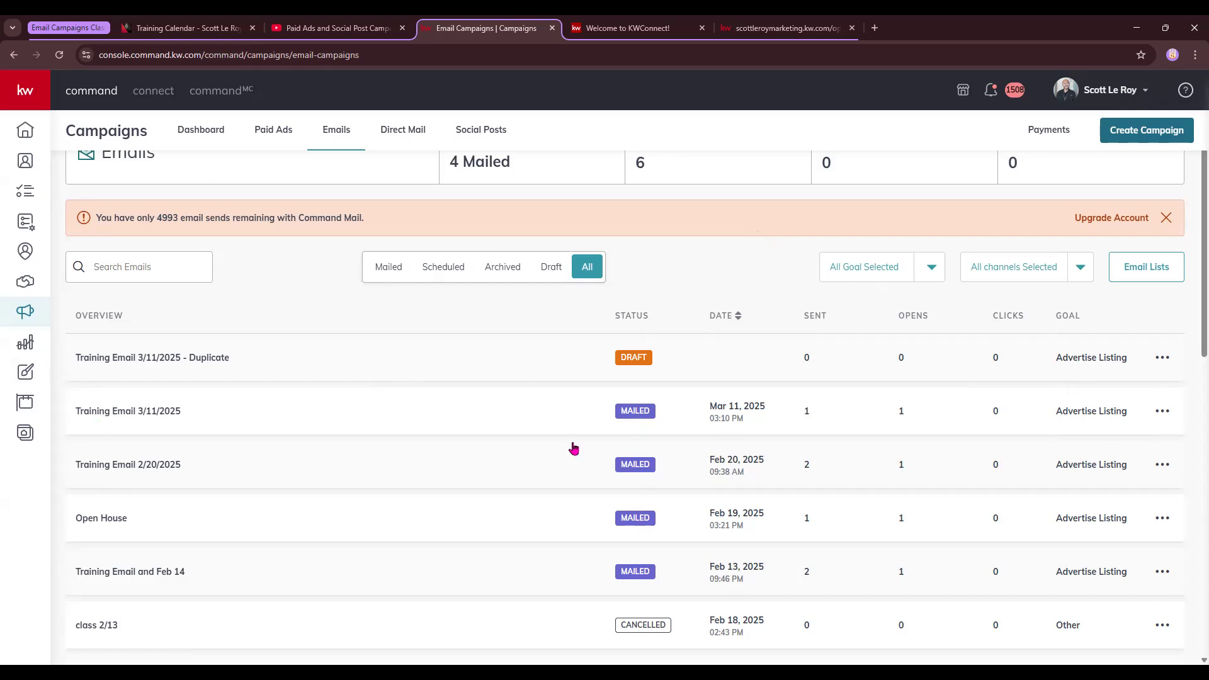
View Training Email 3/11/2025's Delivered, Opened, Not Sent and Not opened recipients, then return to Campaigns
click(138, 422)
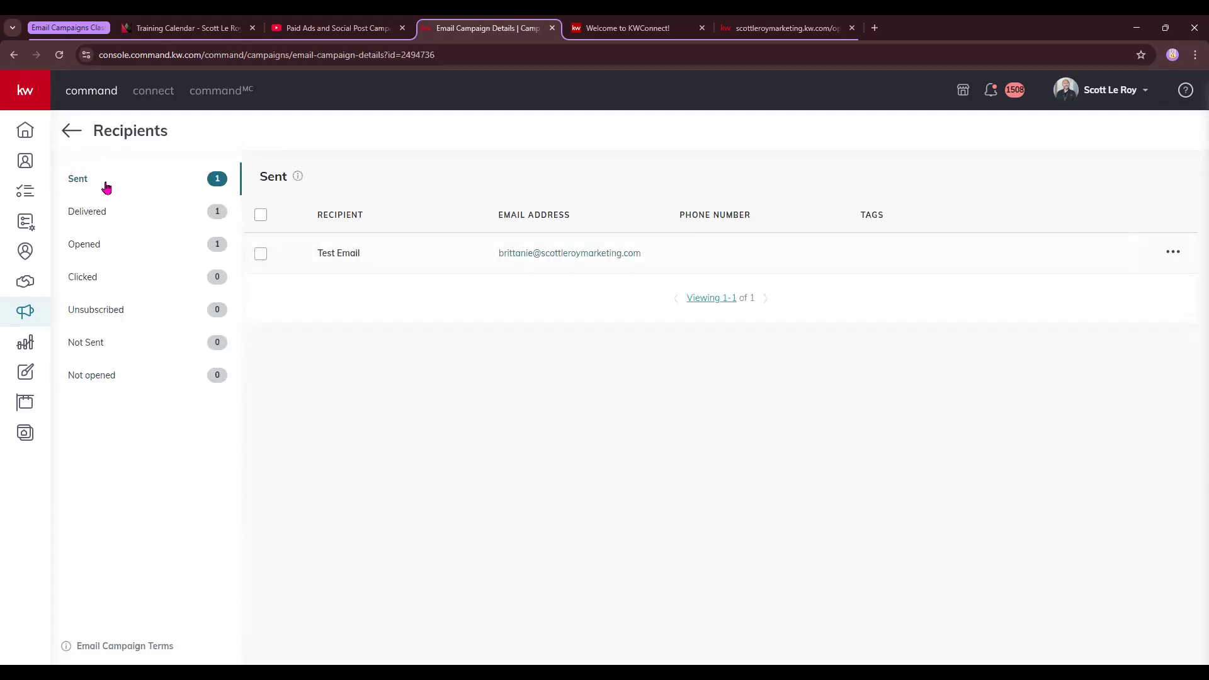
click(93, 213)
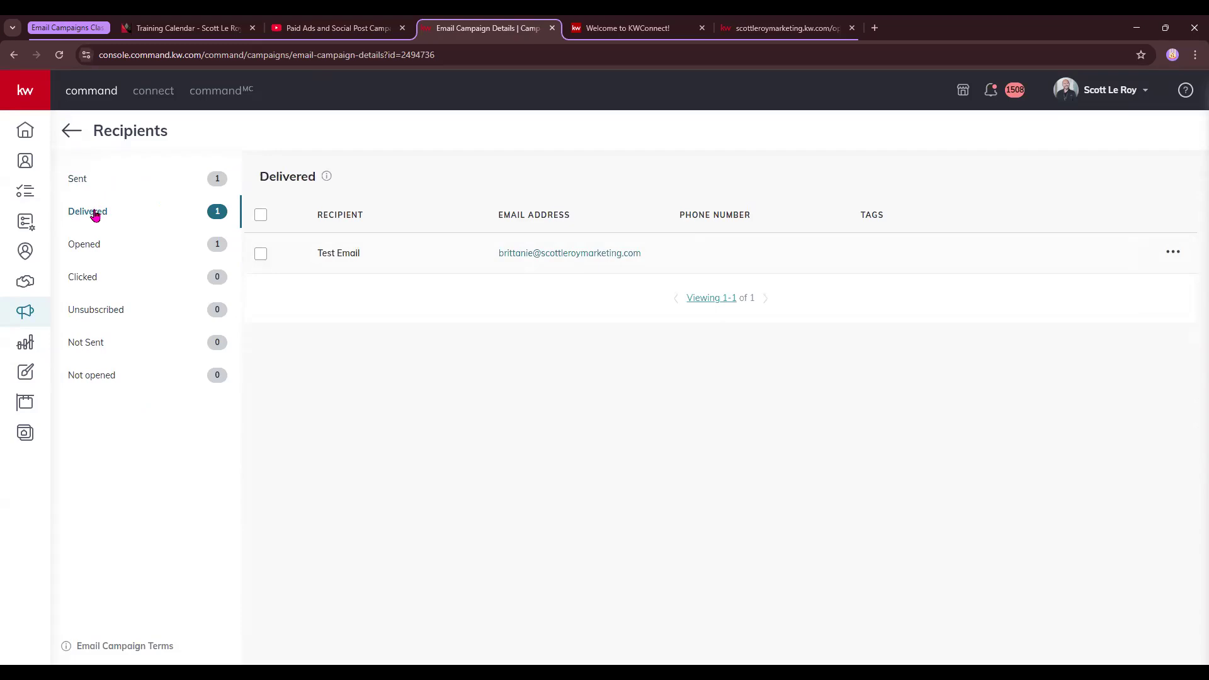
click(95, 246)
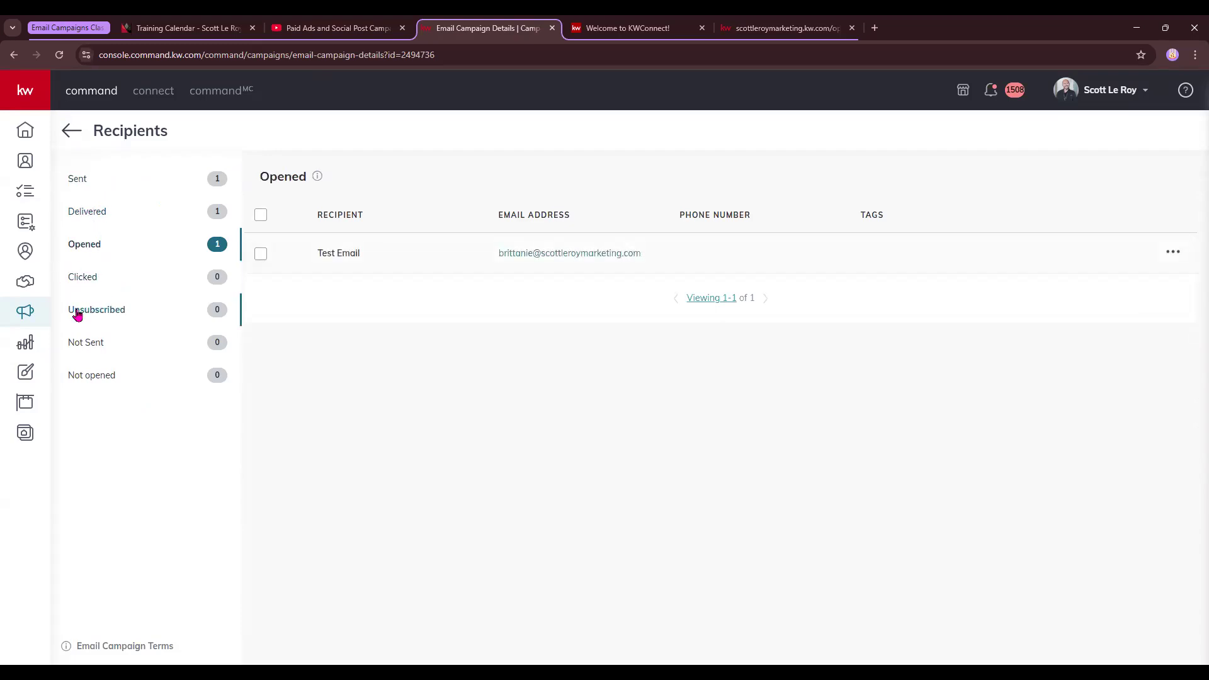
click(91, 352)
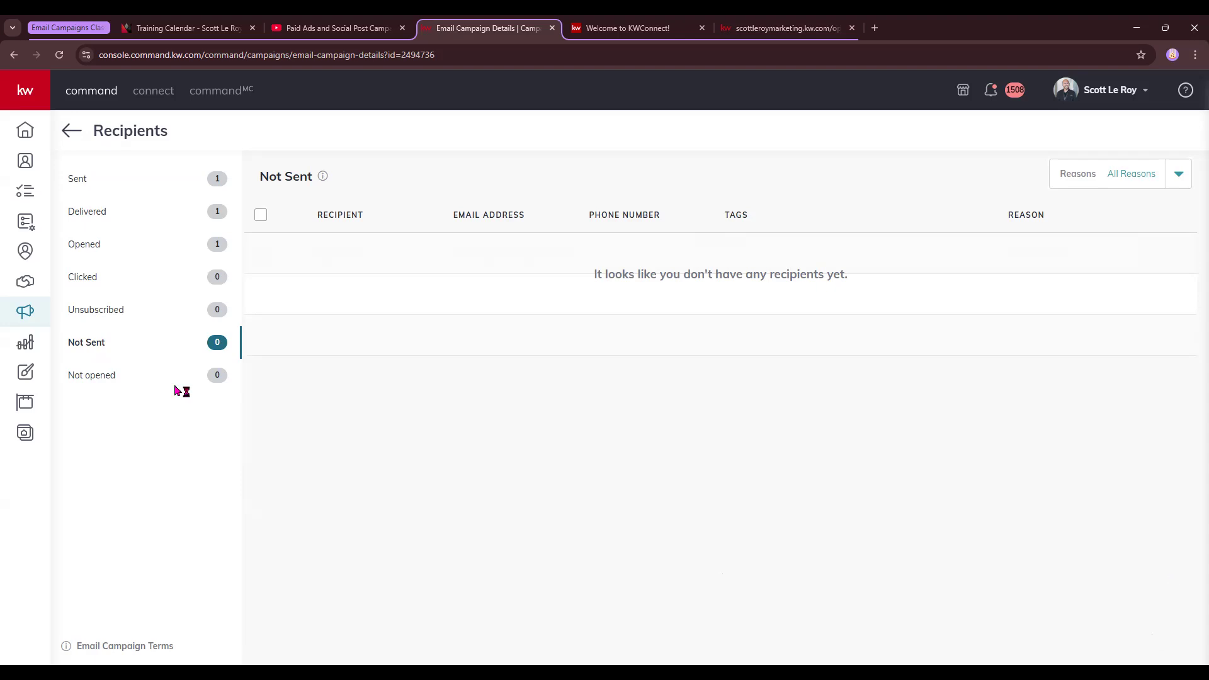
click(131, 375)
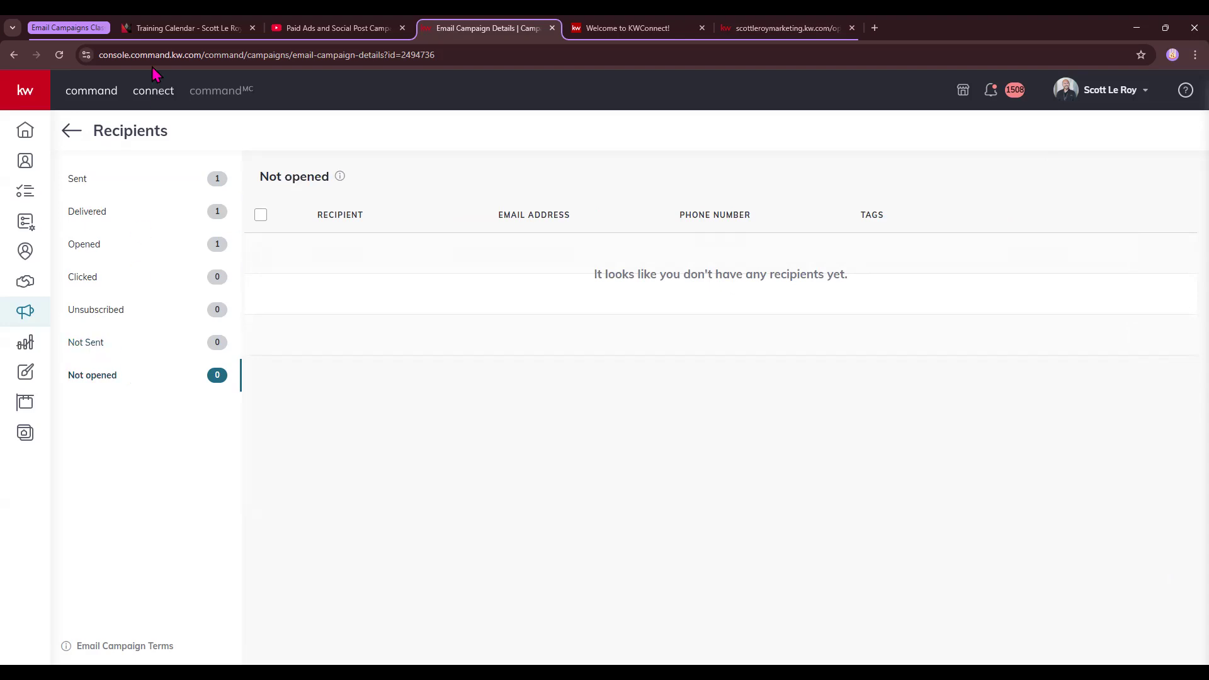
click(144, 183)
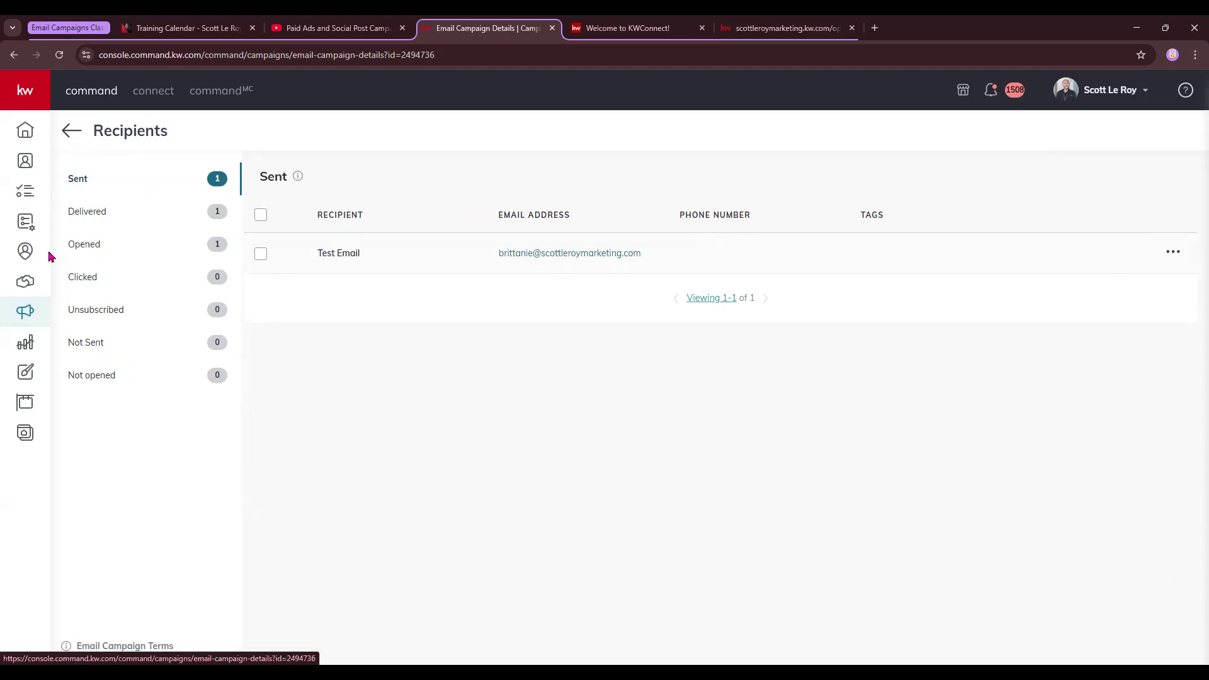
click(33, 311)
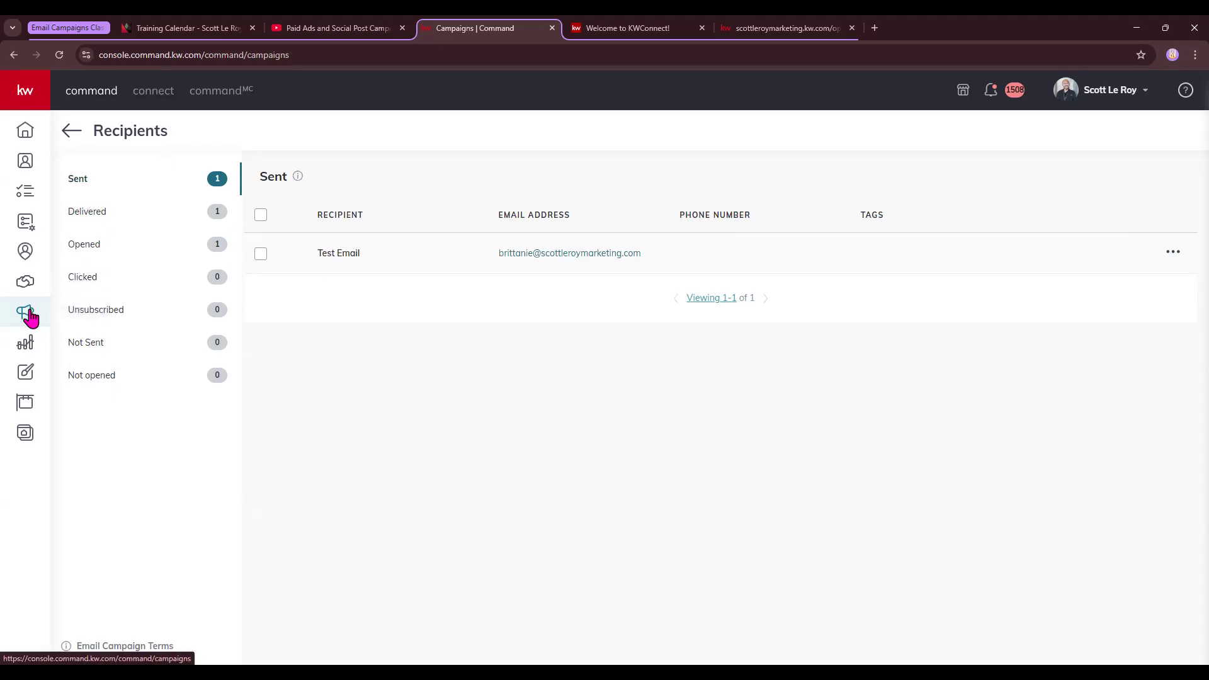
Go from Home to Campaigns > Emails and open Email Lists
click(24, 134)
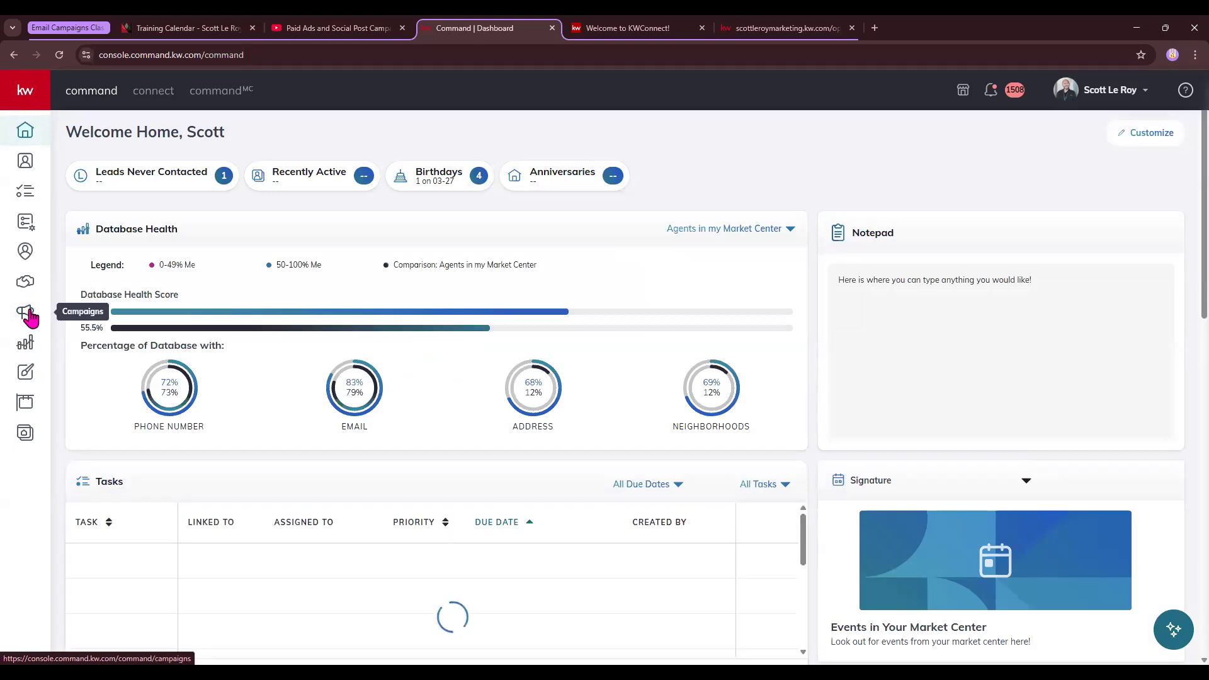
click(29, 314)
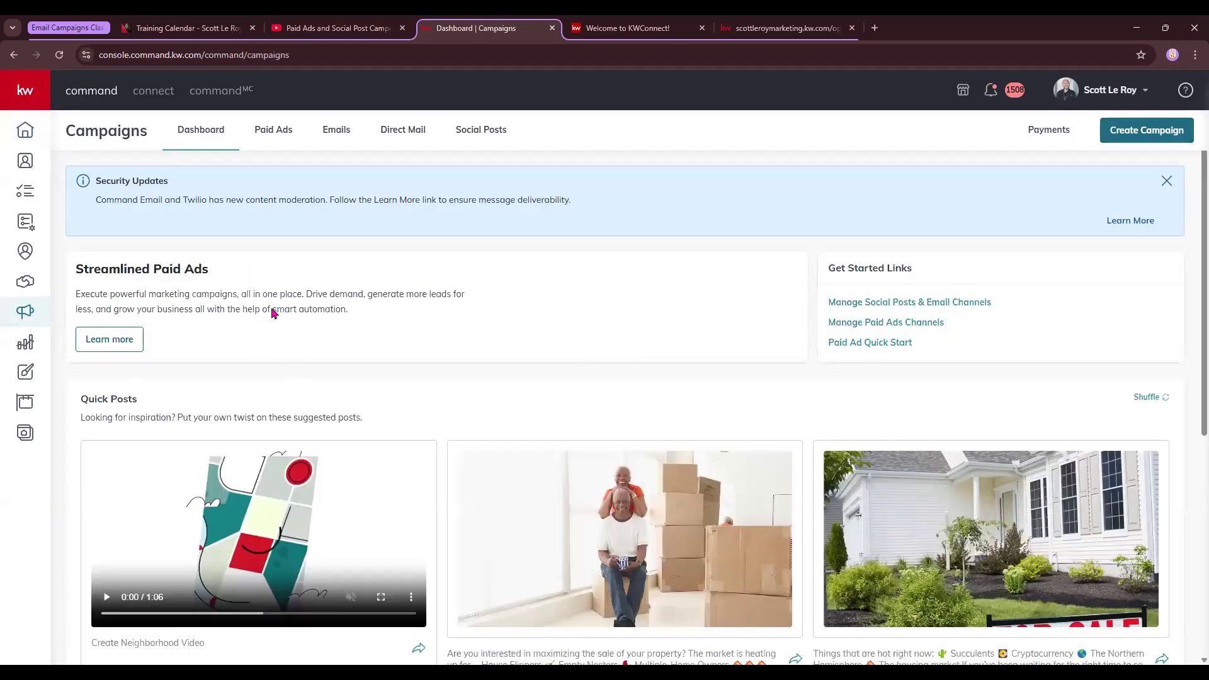
click(335, 128)
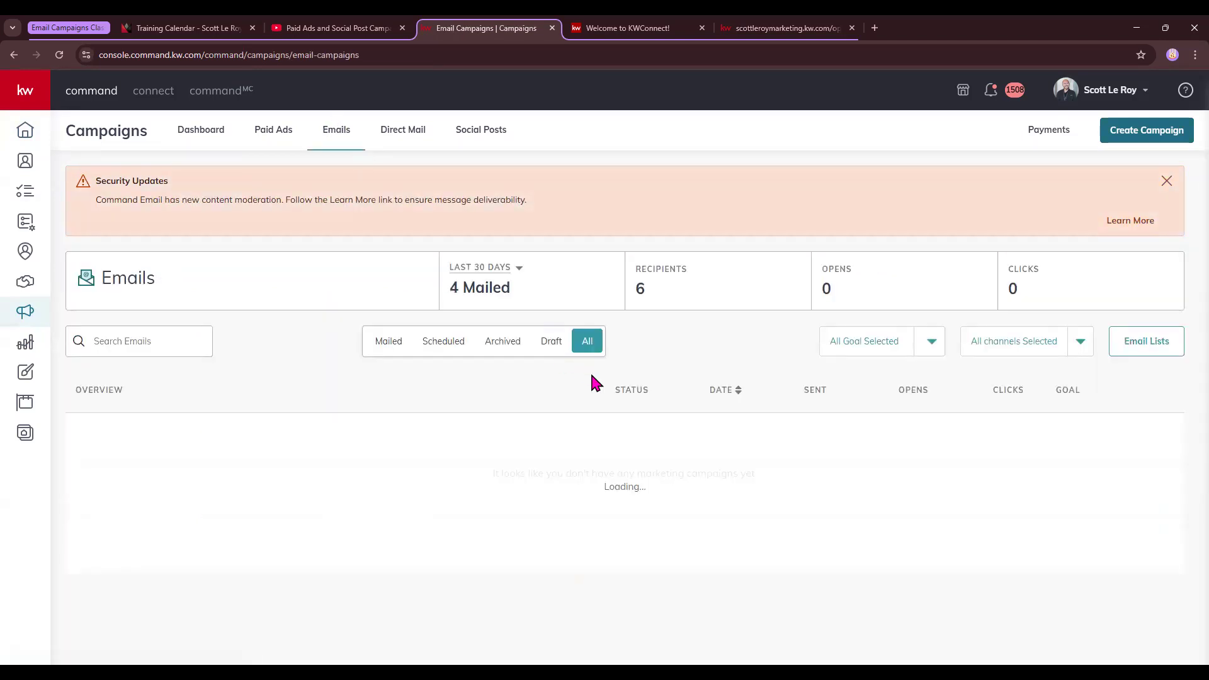
scroll(575, 359, down, 2)
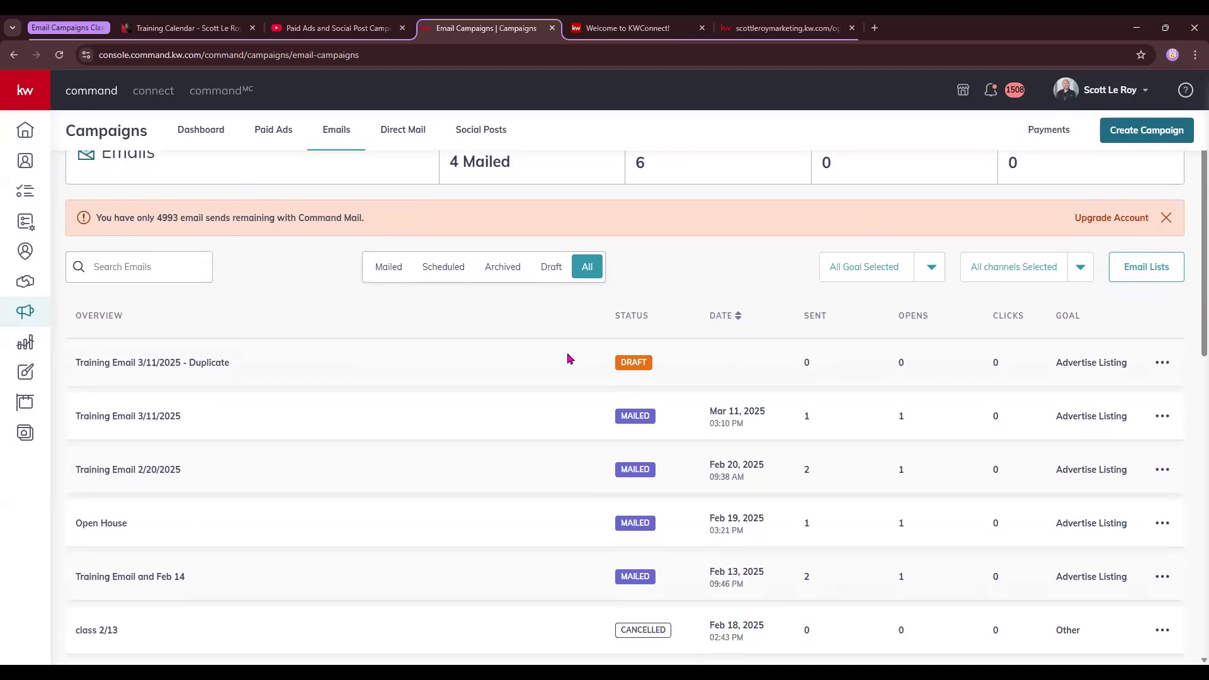
click(1153, 267)
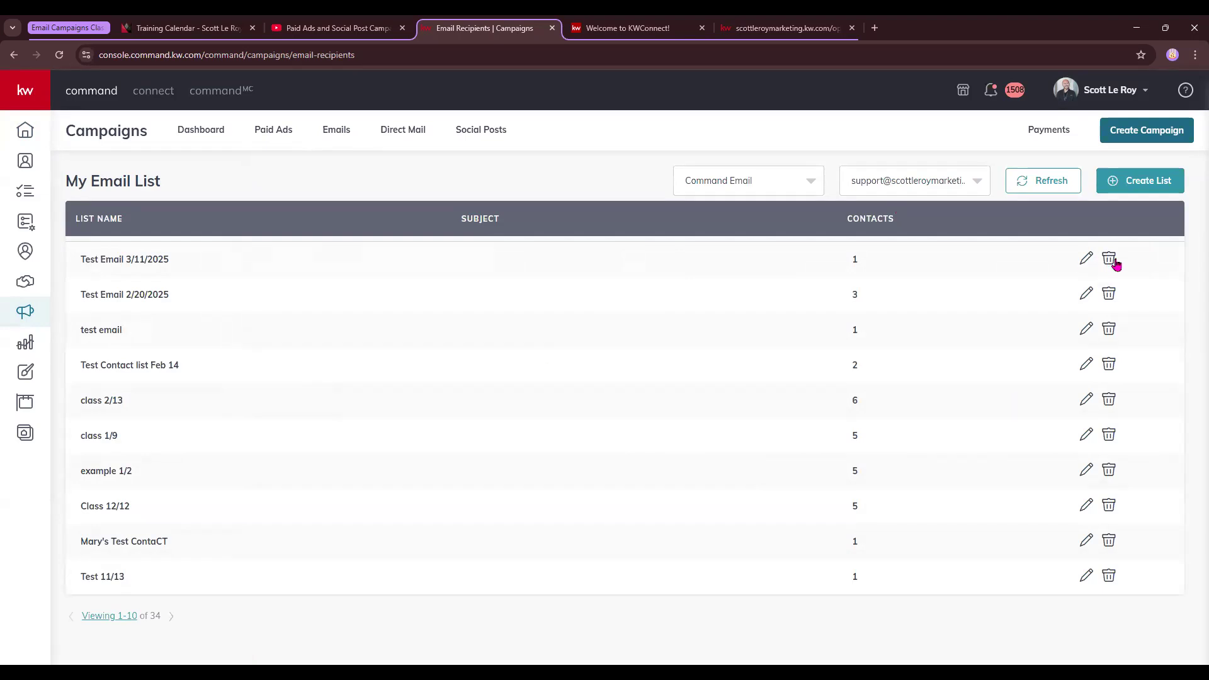
Check the Command Email service and sender-address dropdowns
click(786, 181)
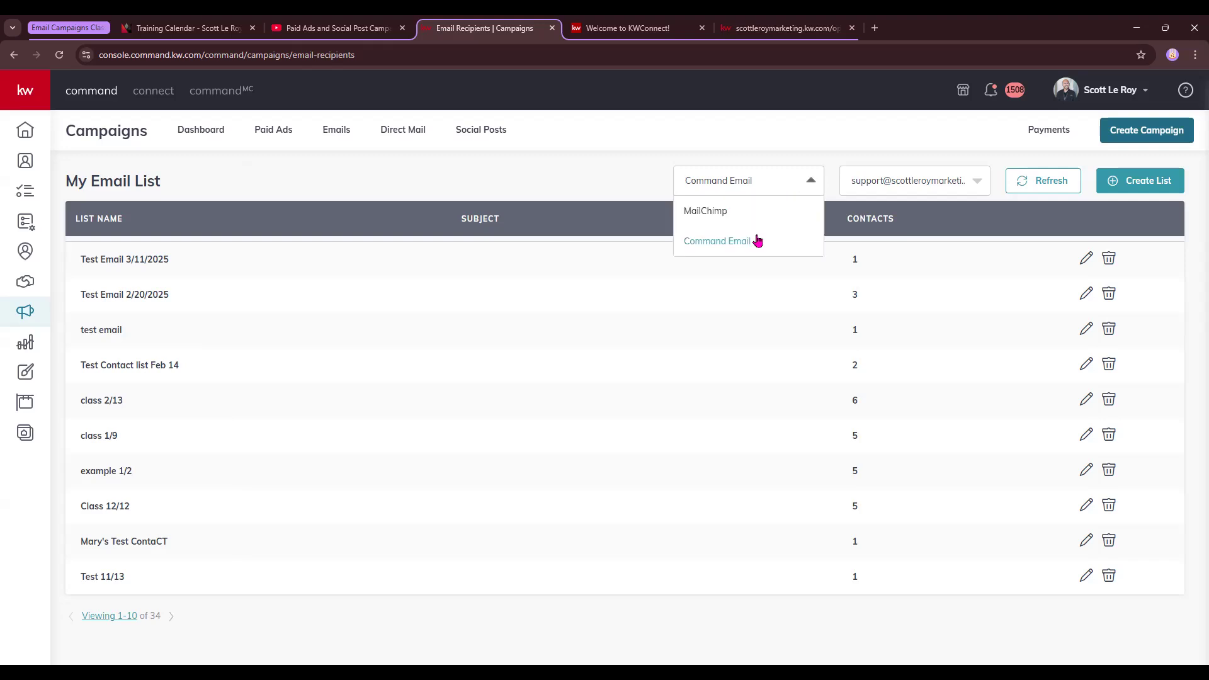
click(844, 158)
click(950, 181)
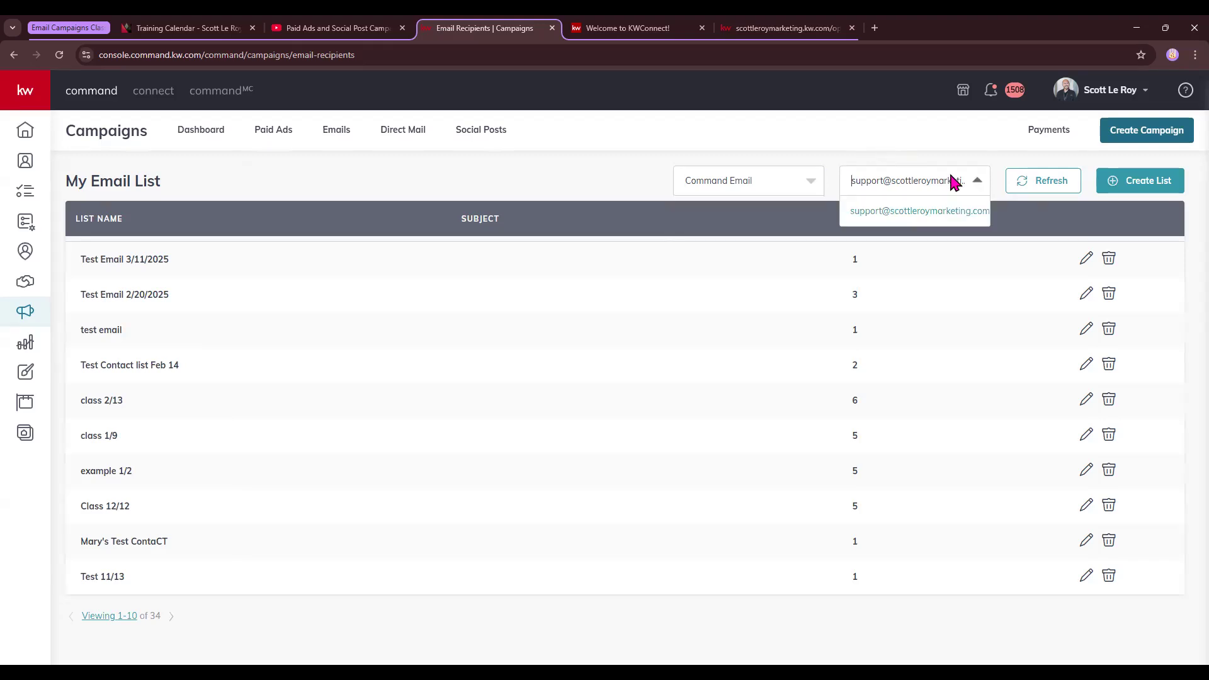
click(931, 159)
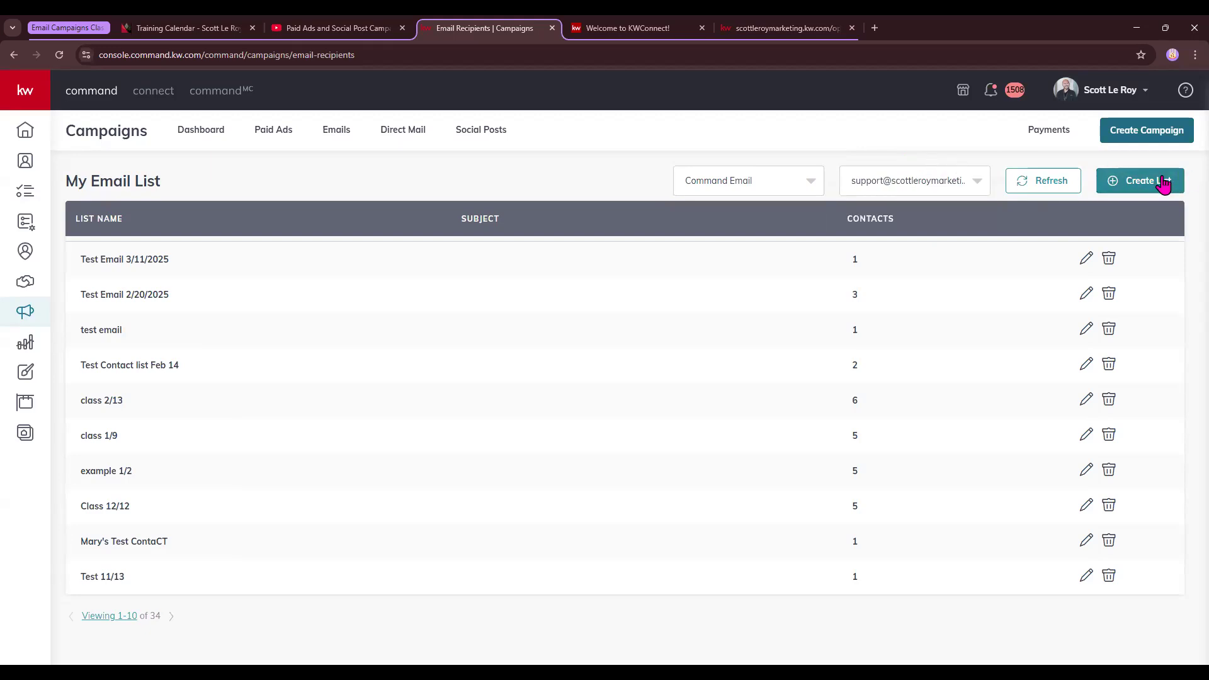
Start a new email list and filter contacts by the class demo tag
click(1123, 185)
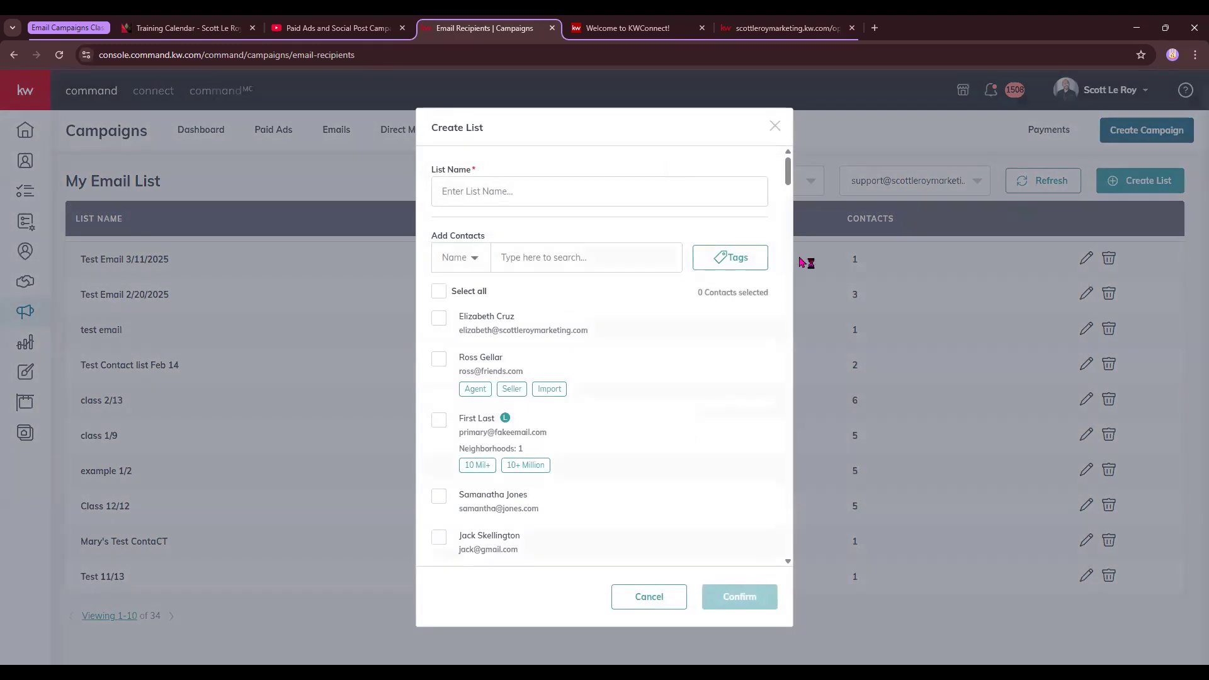
click(725, 262)
scroll(730, 441, down, 2)
scroll(732, 442, down, 8)
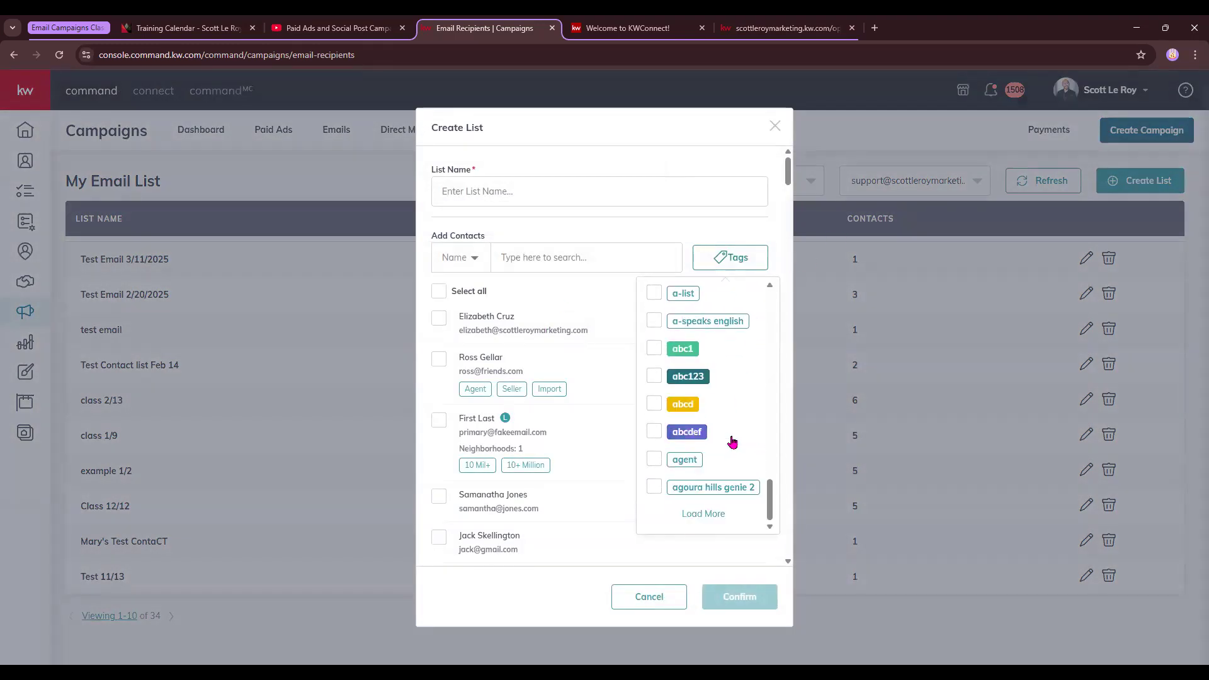
click(704, 513)
scroll(711, 491, down, 5)
scroll(715, 493, down, 10)
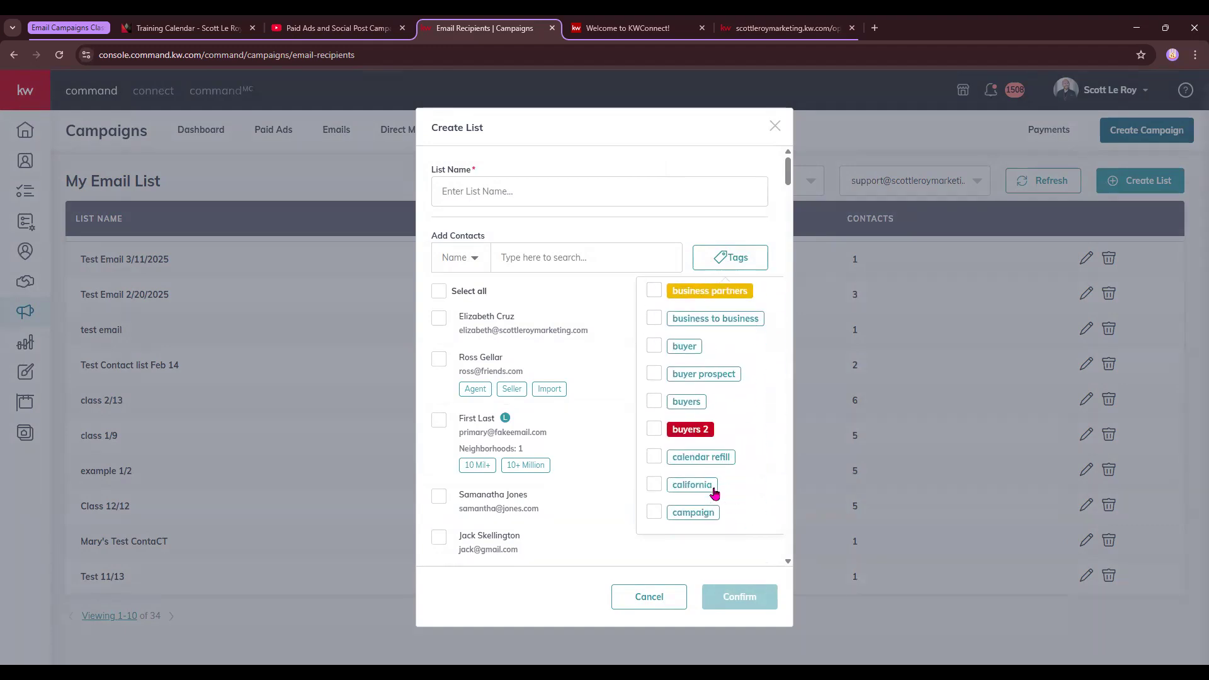
scroll(715, 493, down, 2)
click(696, 383)
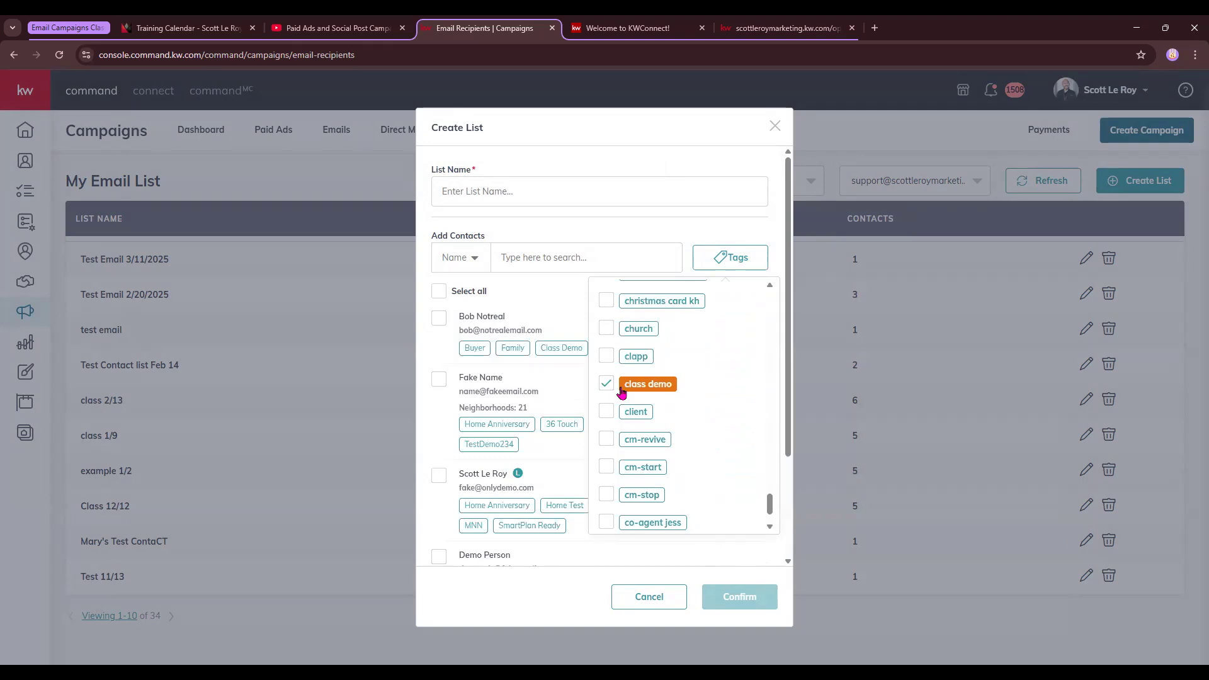
click(569, 292)
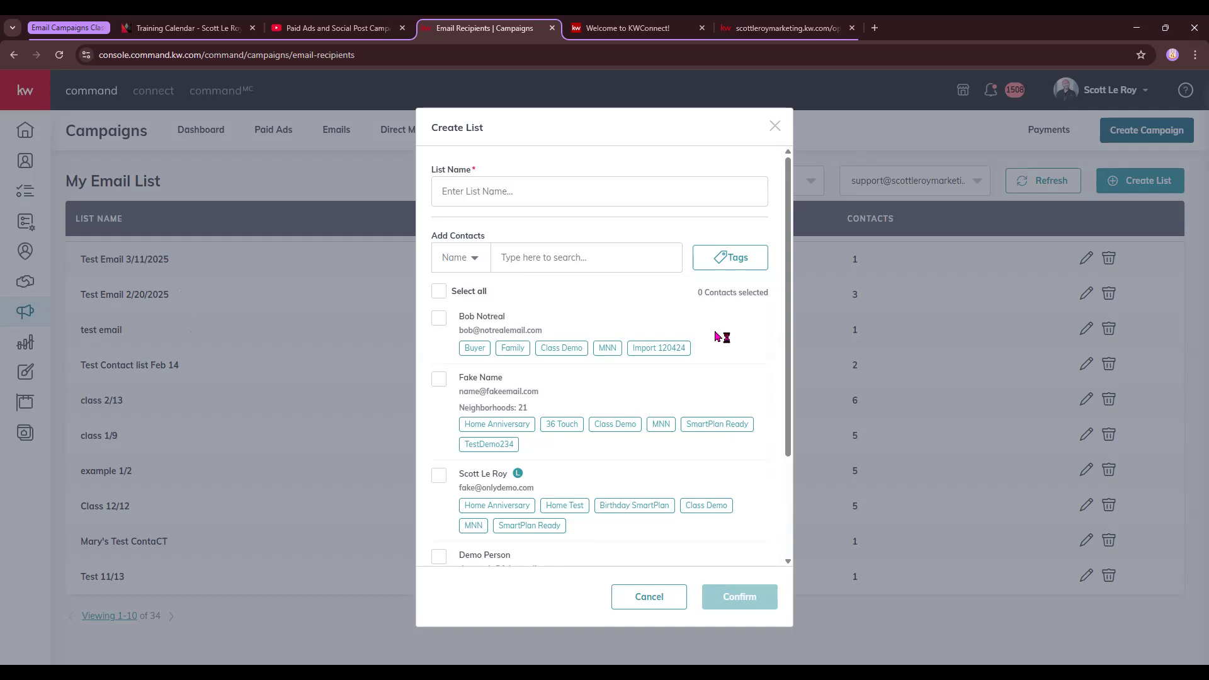
Select all five class demo contacts for the list
scroll(711, 332, down, 3)
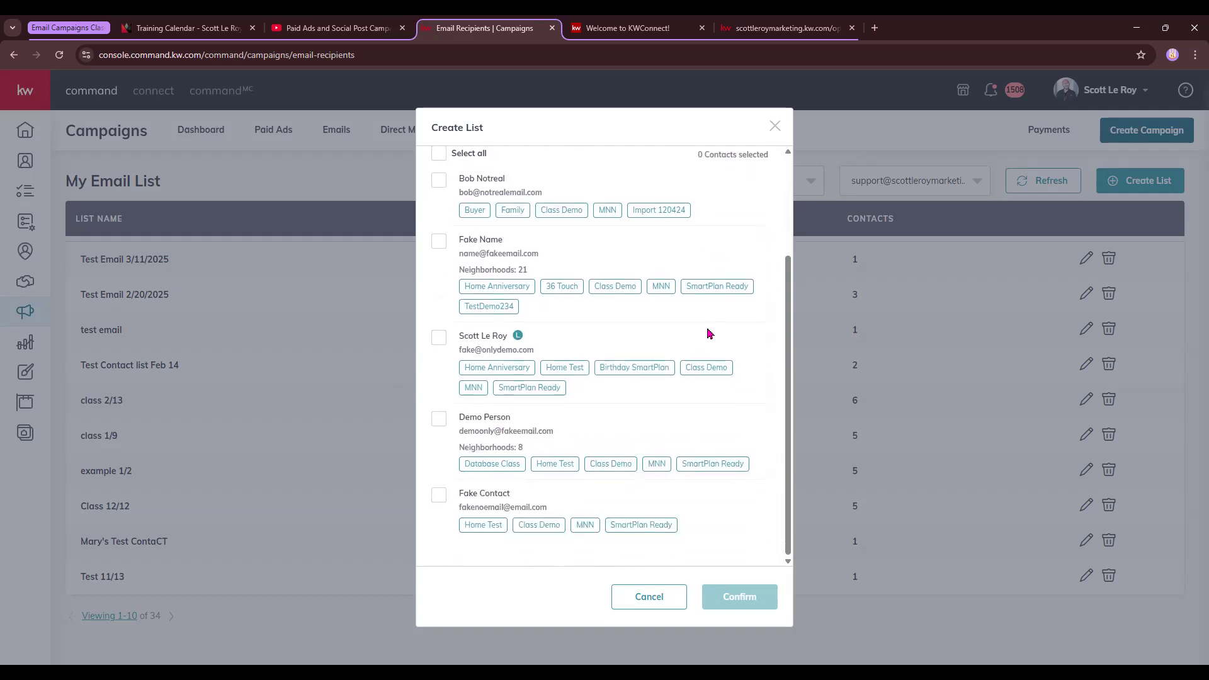
scroll(708, 333, up, 3)
click(439, 291)
scroll(630, 375, down, 3)
scroll(665, 514, up, 3)
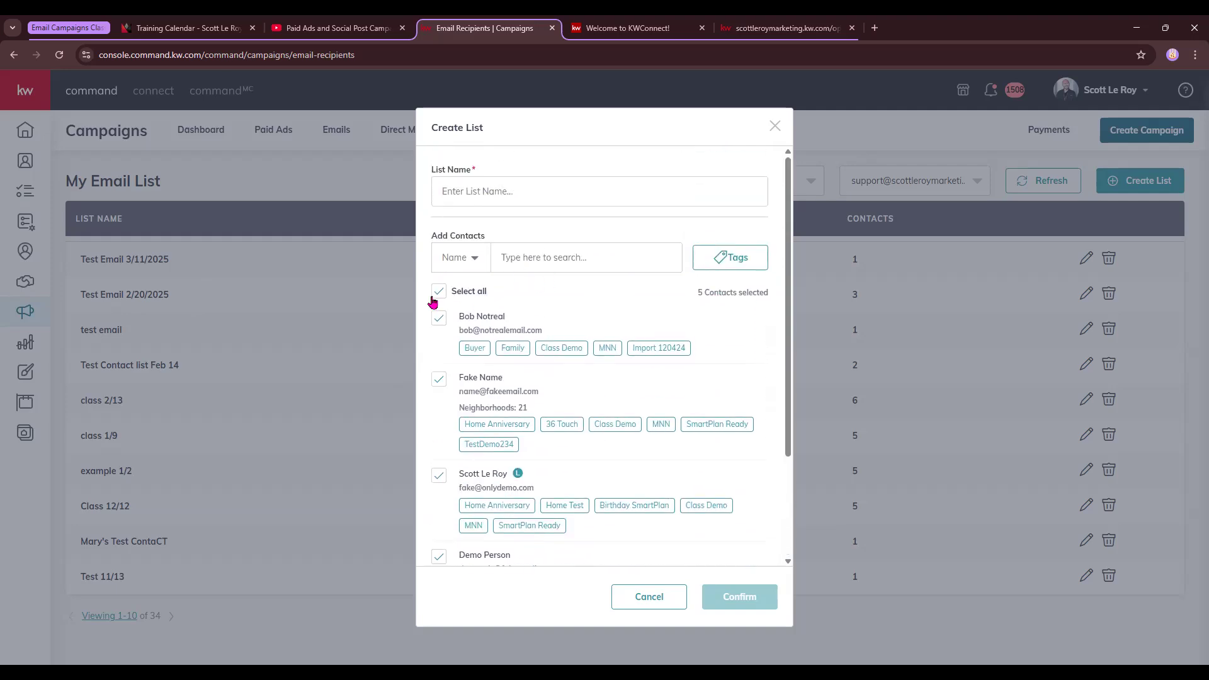
Name the list 'class 3/13' and confirm it
click(479, 189)
text(class 3/13)
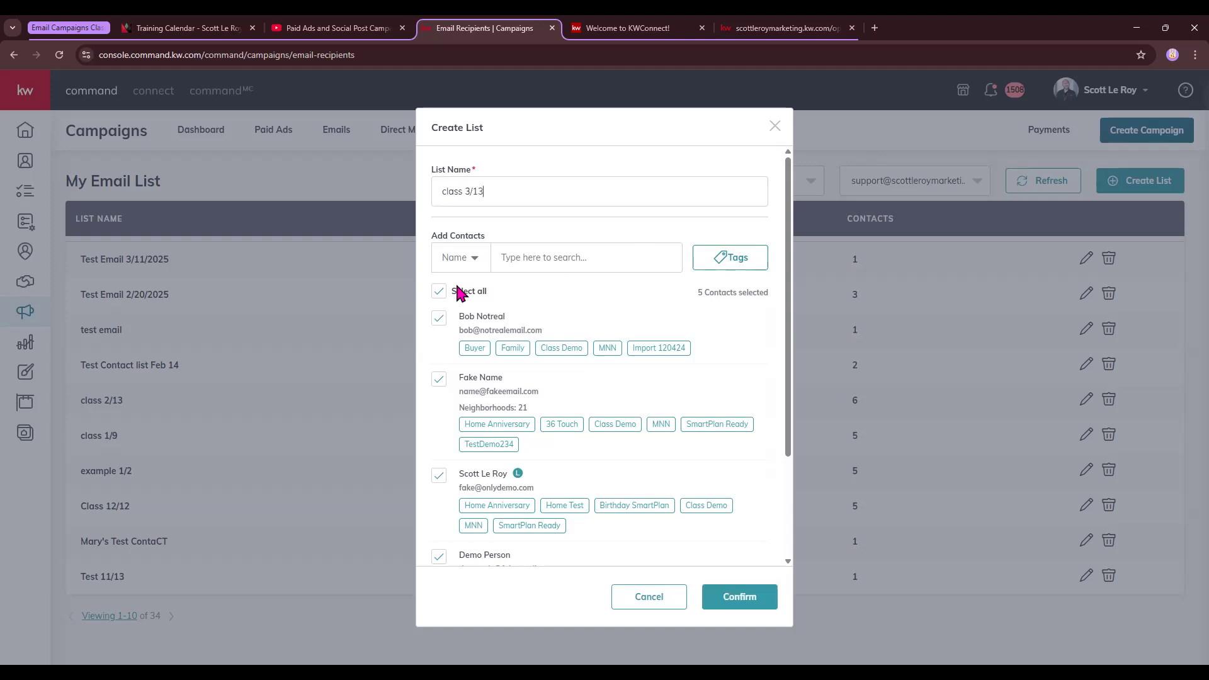
scroll(531, 453, down, 2)
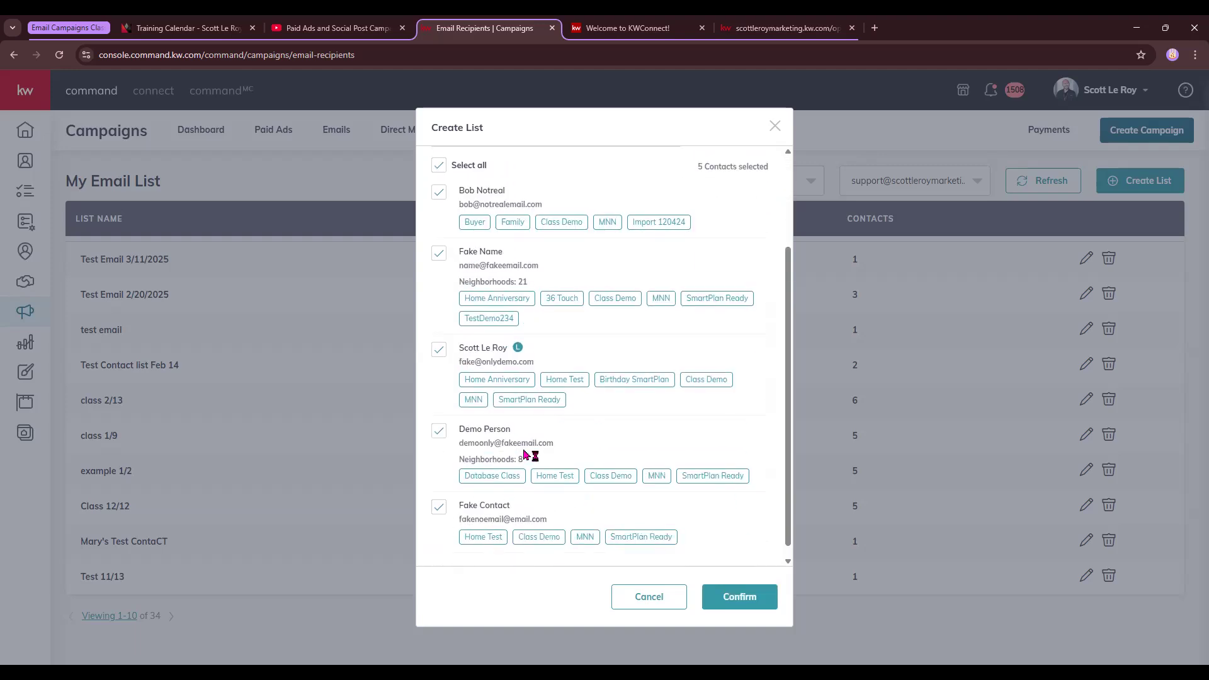
triple_click(465, 447)
click(626, 437)
scroll(630, 445, down, 1)
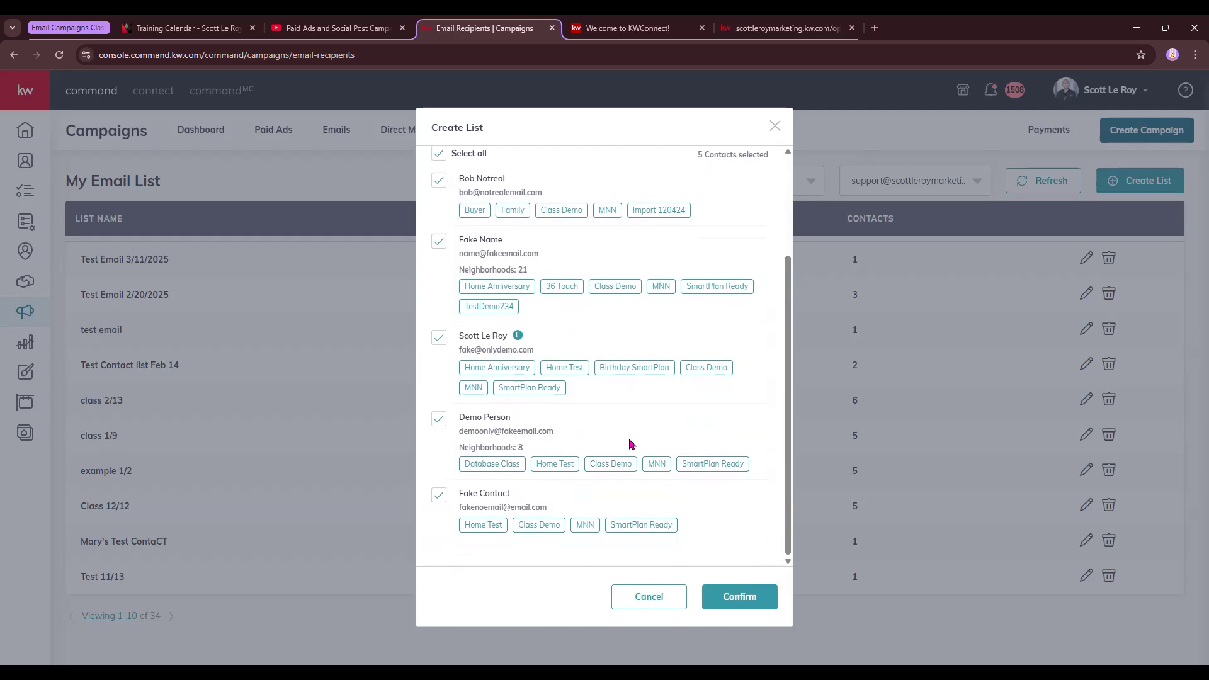
click(744, 604)
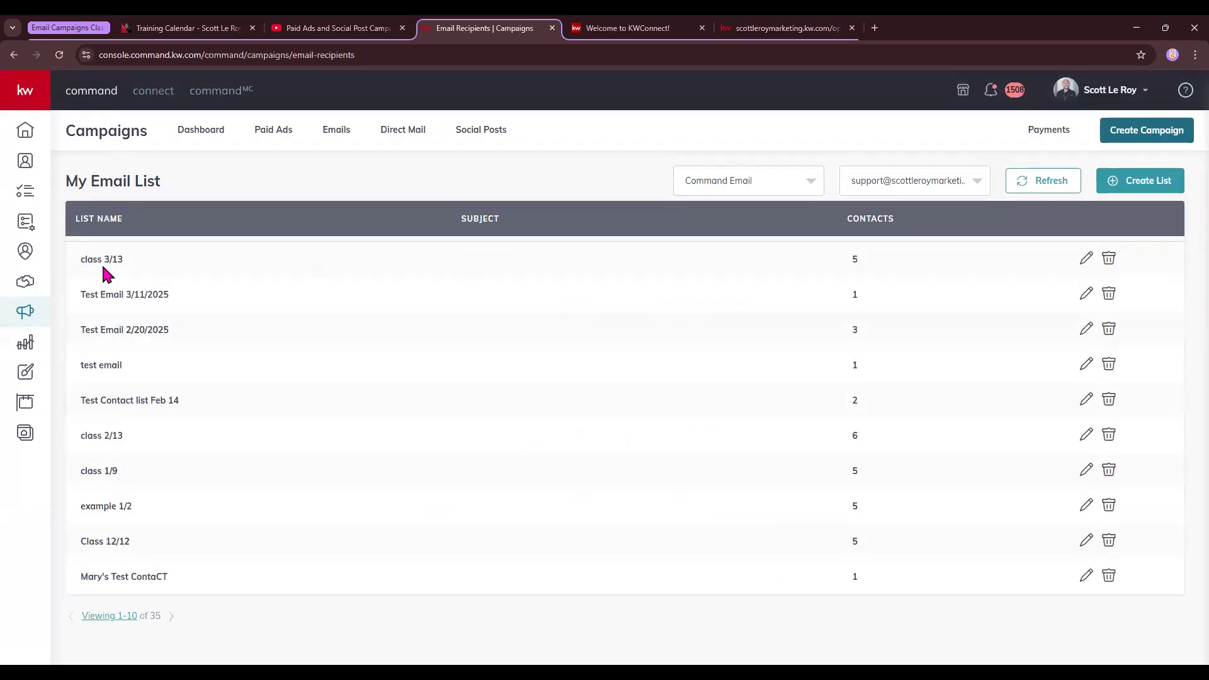
After checking class 3/13, delete the 'Test Email 3/11/2025' list and choose Create Campaign
click(1086, 259)
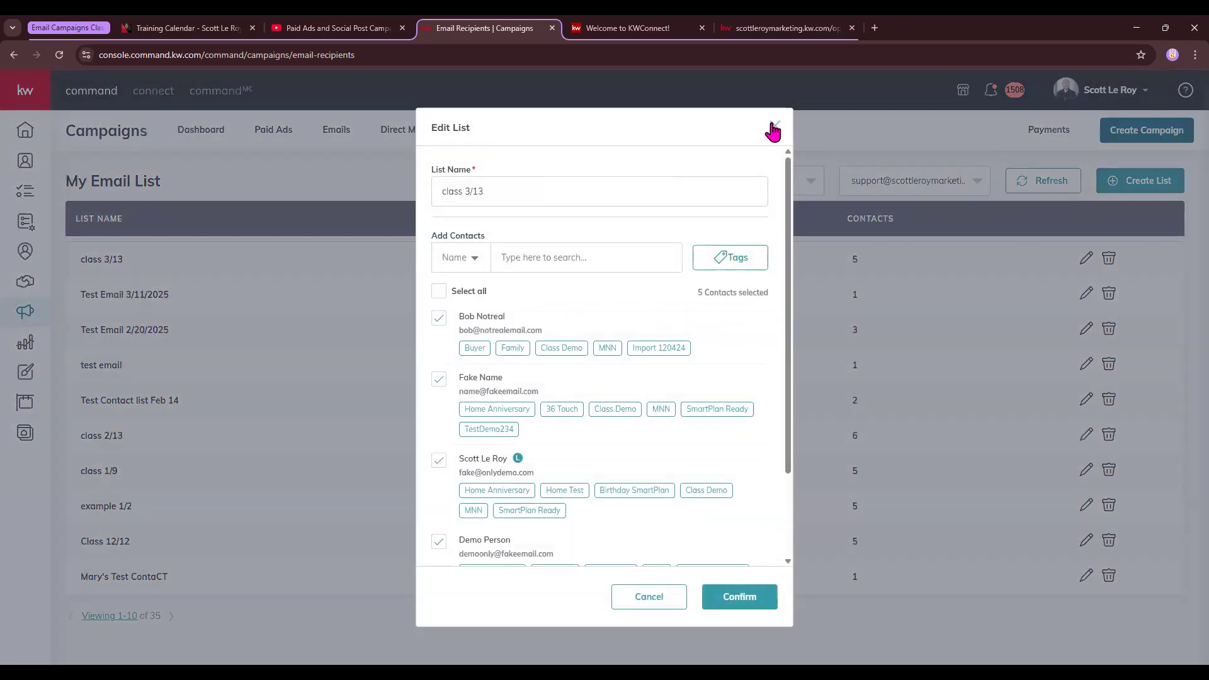
click(775, 126)
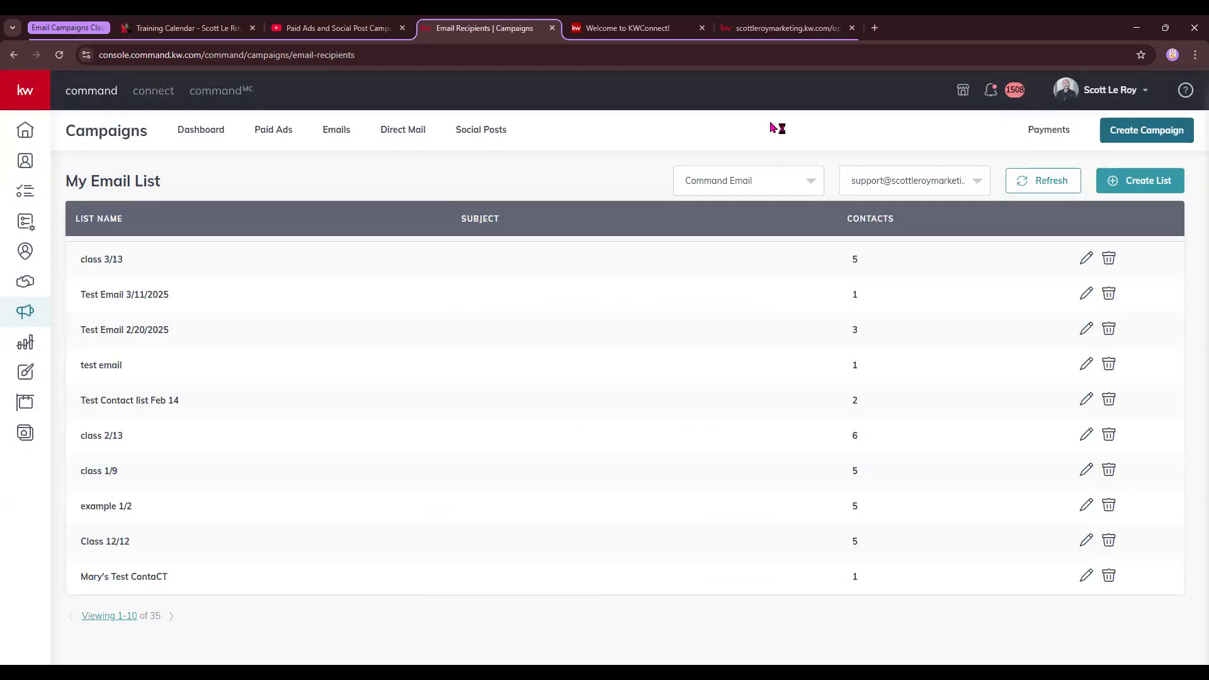
click(1108, 294)
click(585, 400)
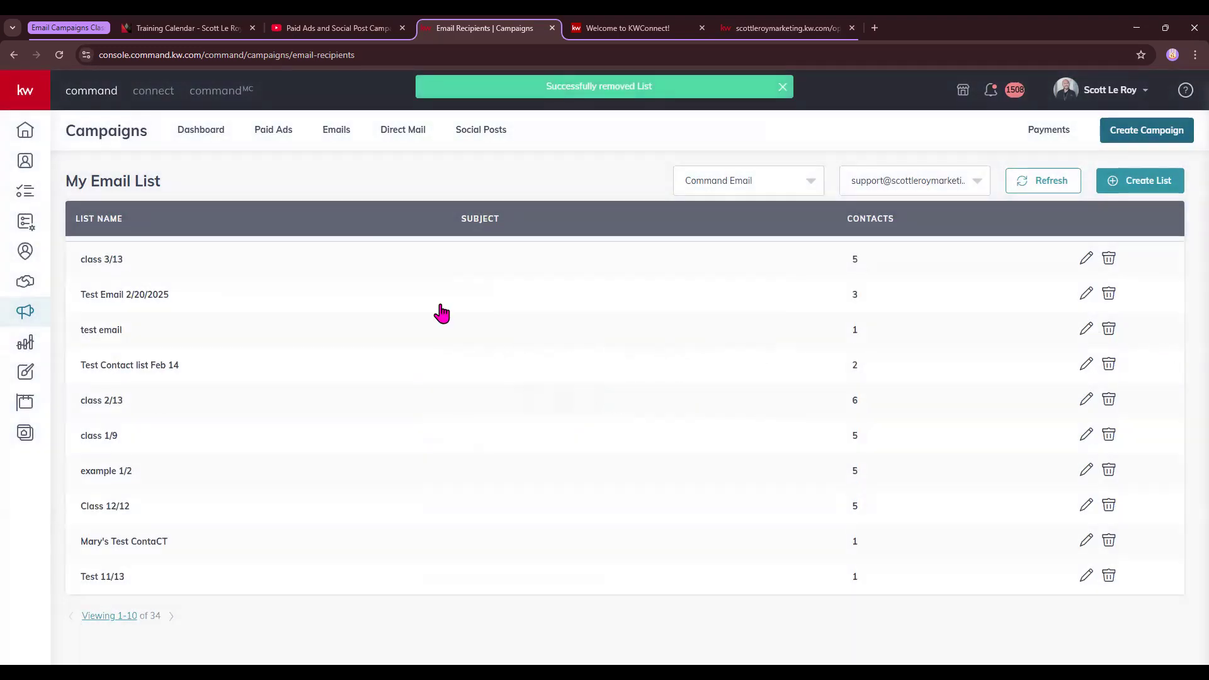
click(1167, 130)
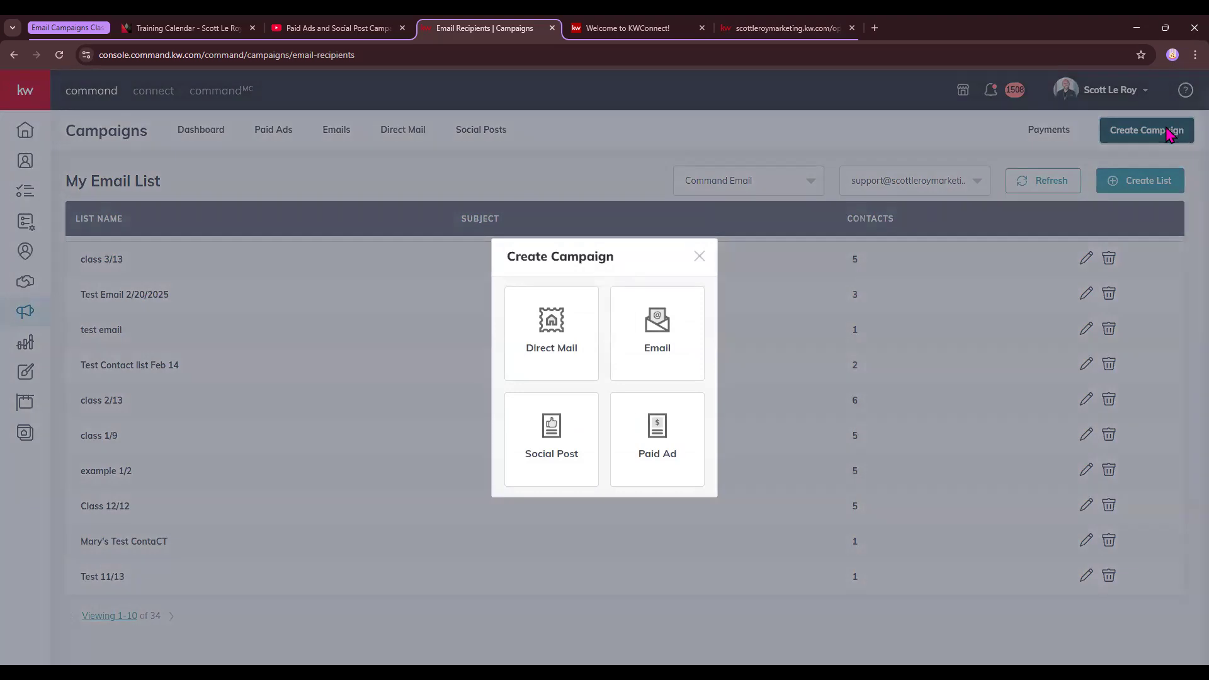
Create an Email campaign named 'Class 3/13' with Brand Awareness goal via Command Email
click(669, 356)
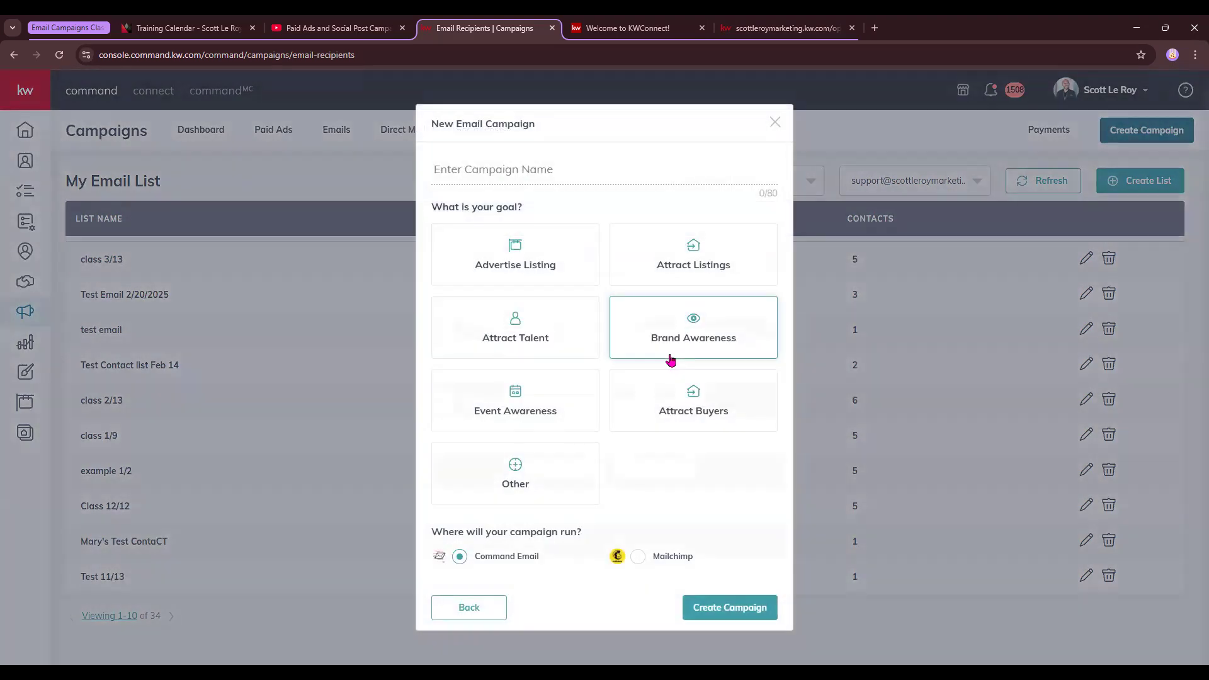
click(489, 168)
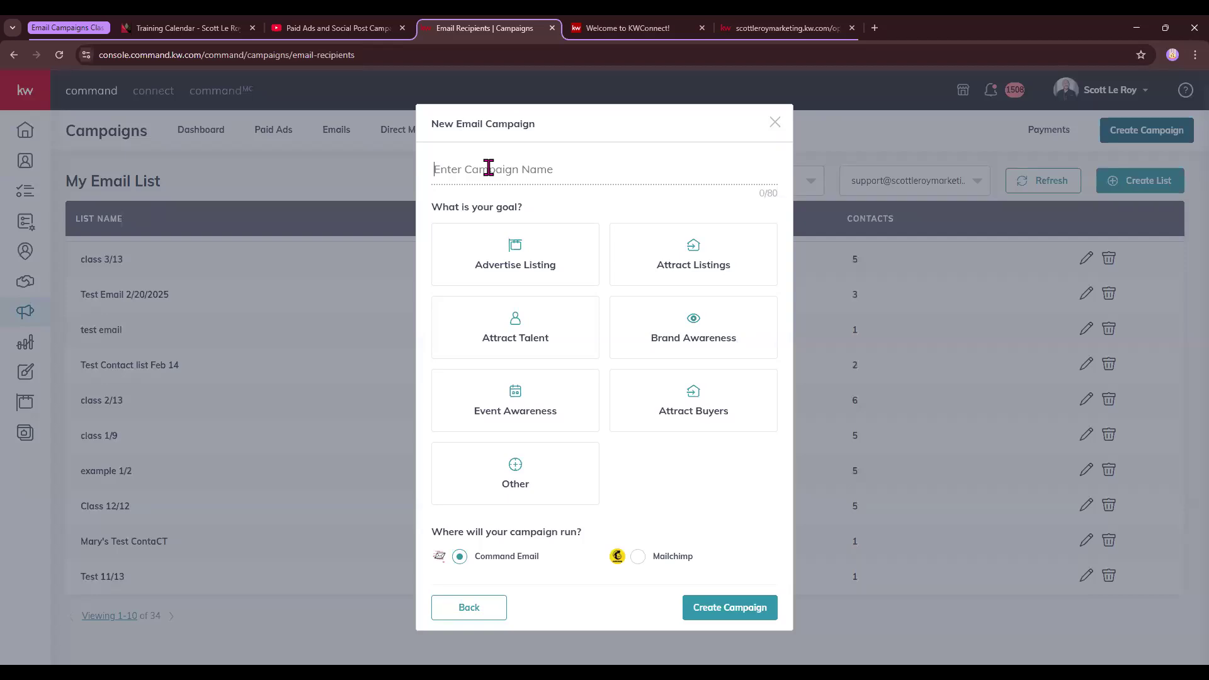
text(Class 3/13)
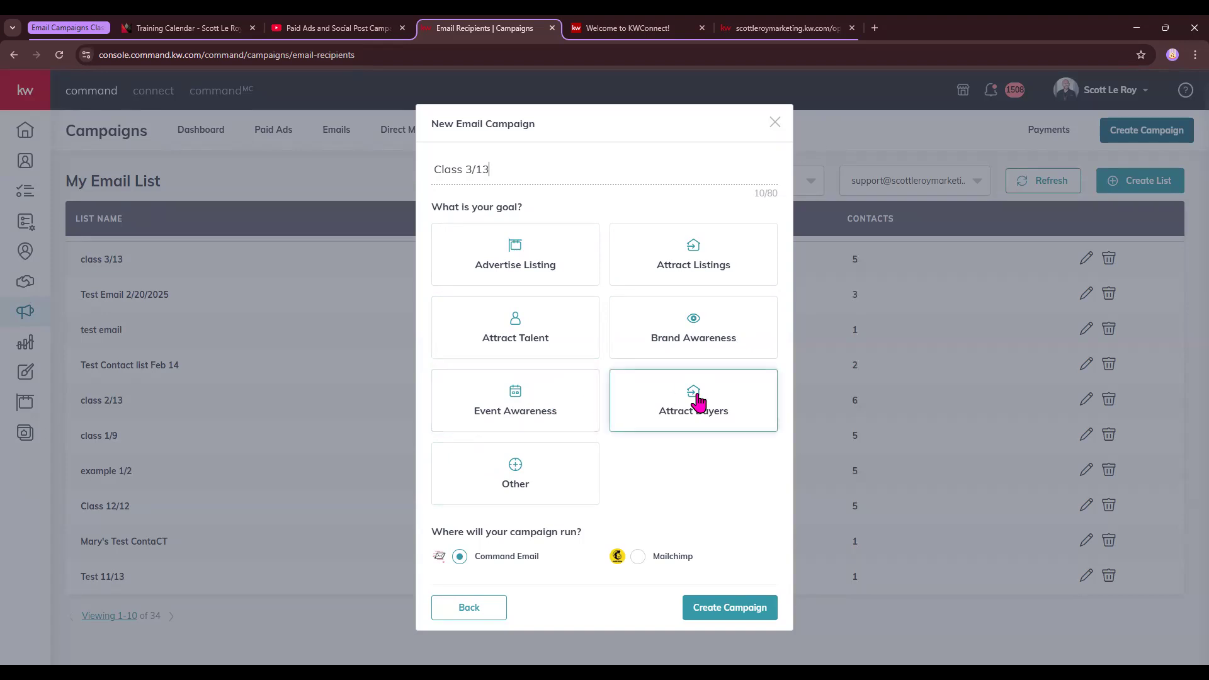
click(702, 327)
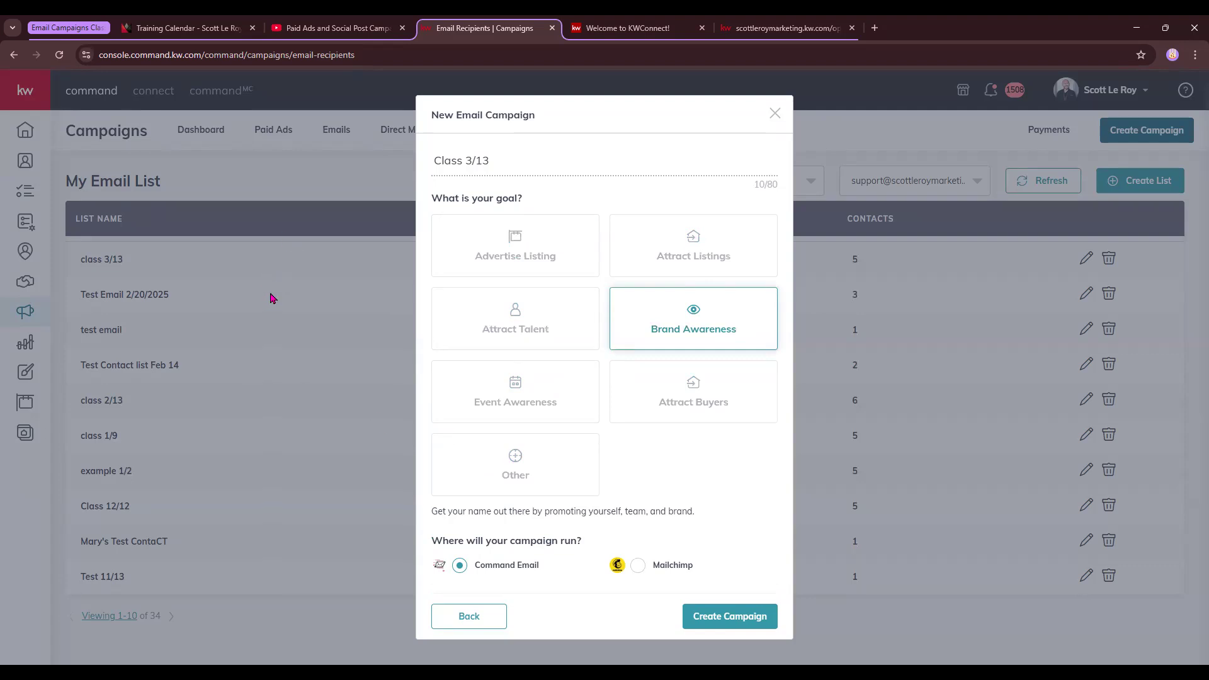
click(760, 619)
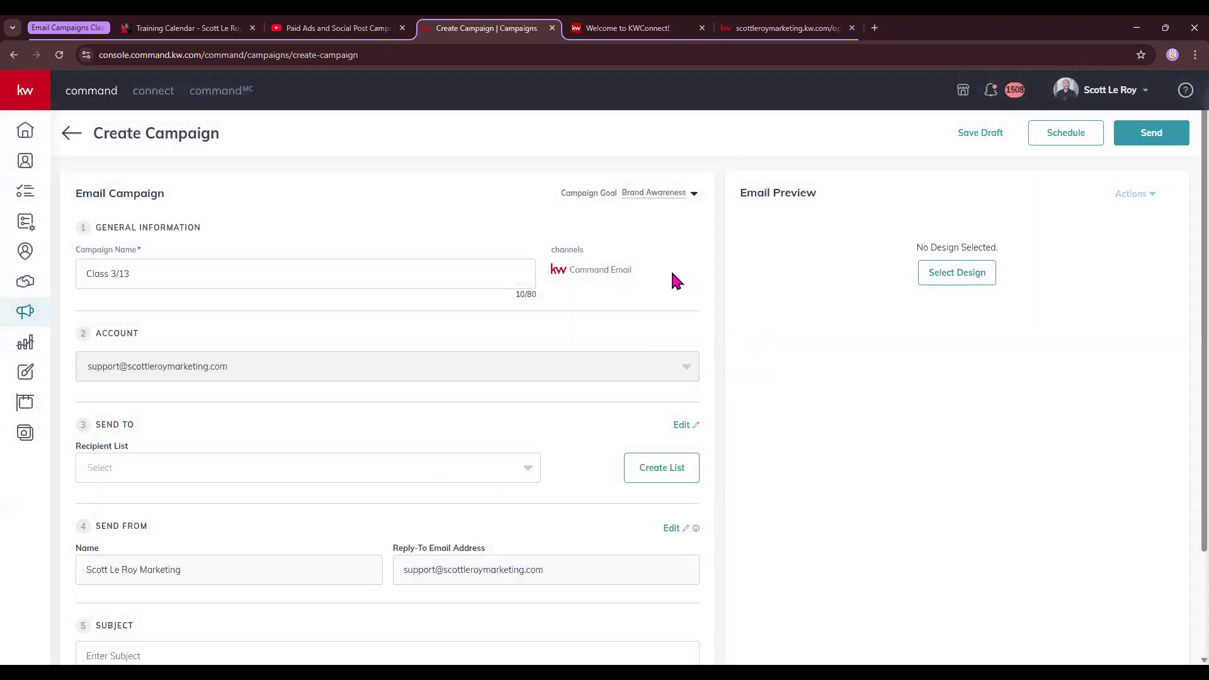
Confirm the Brand Awareness goal and name, then set the recipient list to class 3/13
click(693, 194)
click(489, 195)
drag(94, 273, 213, 273)
click(343, 320)
scroll(340, 320, down, 1)
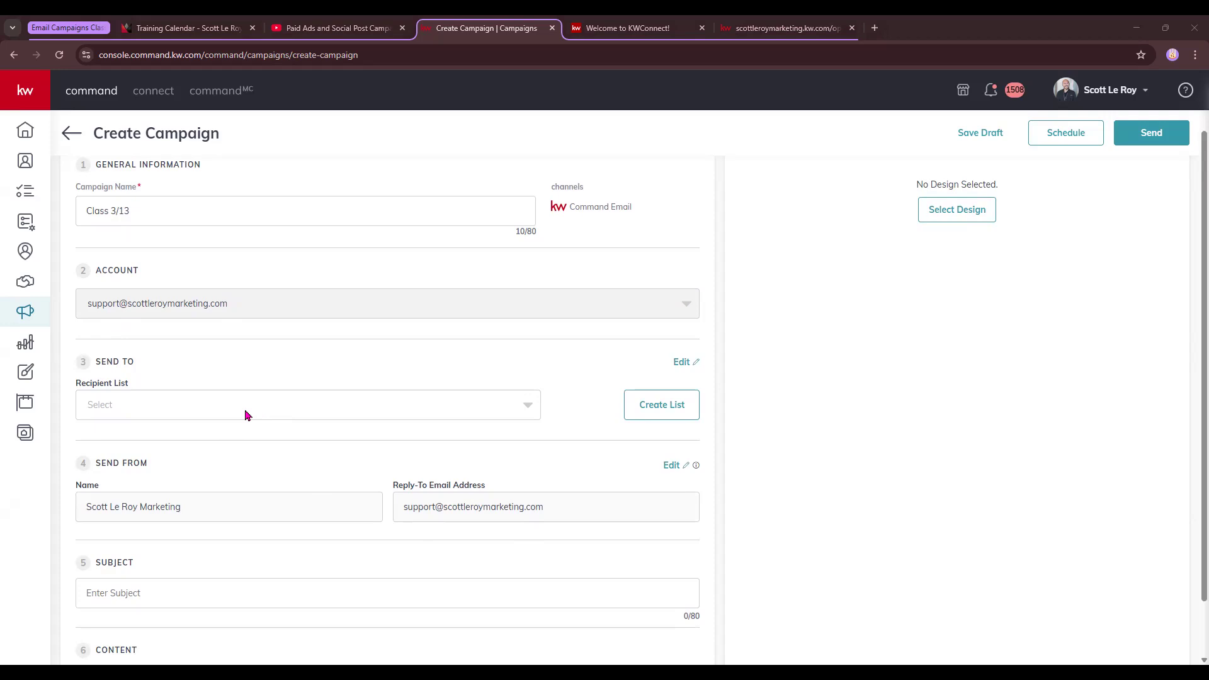
click(168, 409)
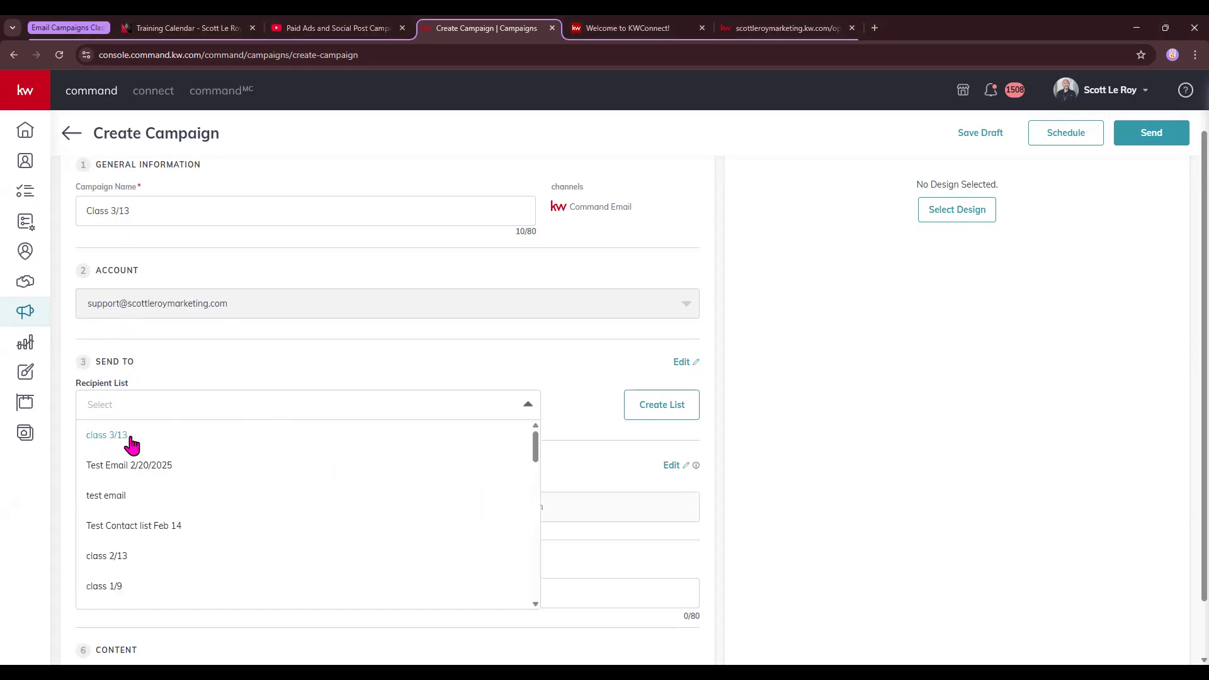
click(108, 436)
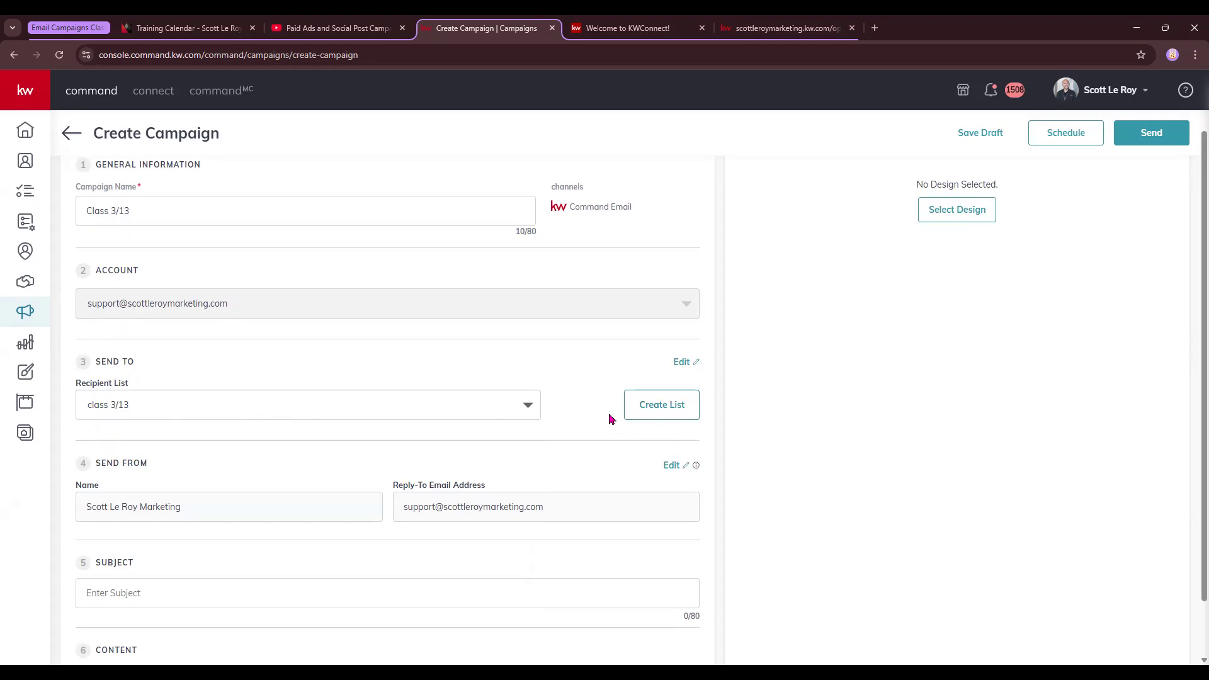
Open the account settings for the Send From sender details
scroll(567, 458, down, 1)
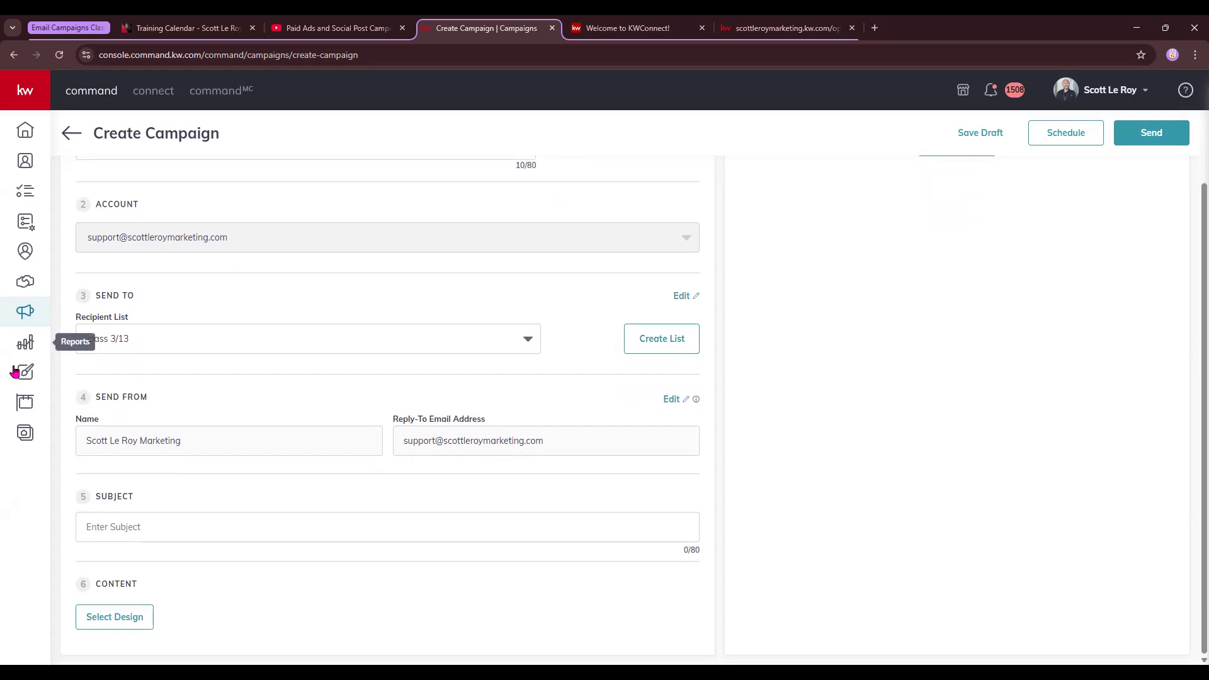
drag(87, 440, 229, 448)
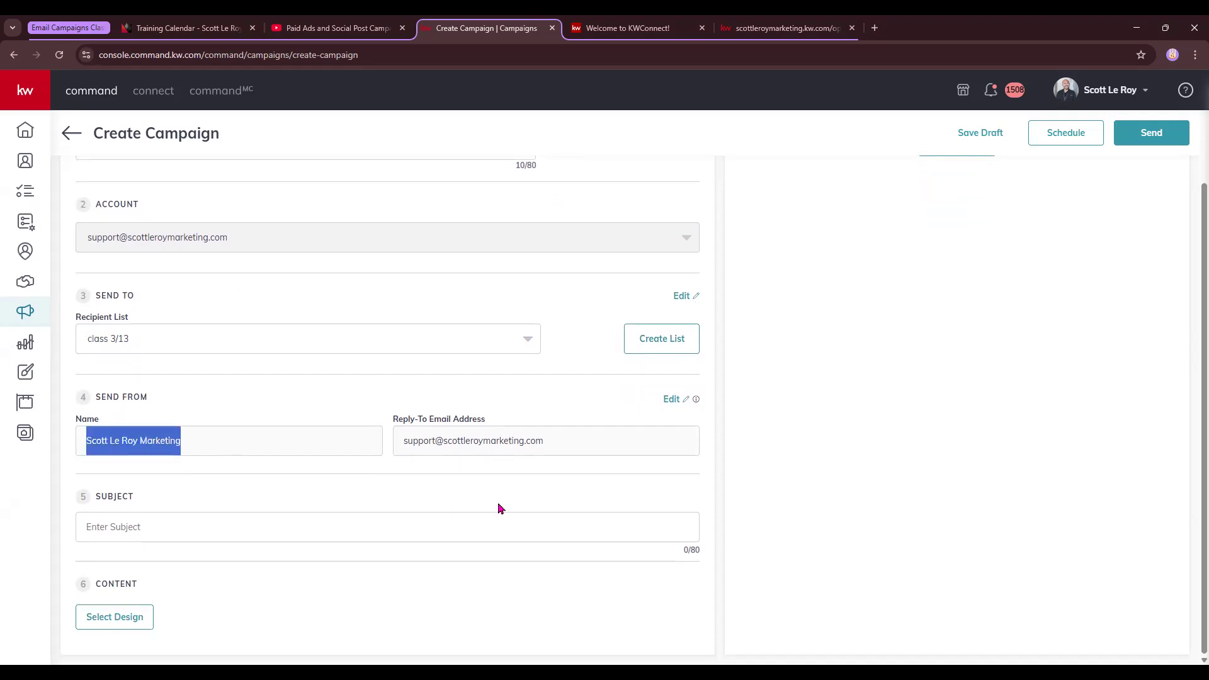
click(677, 402)
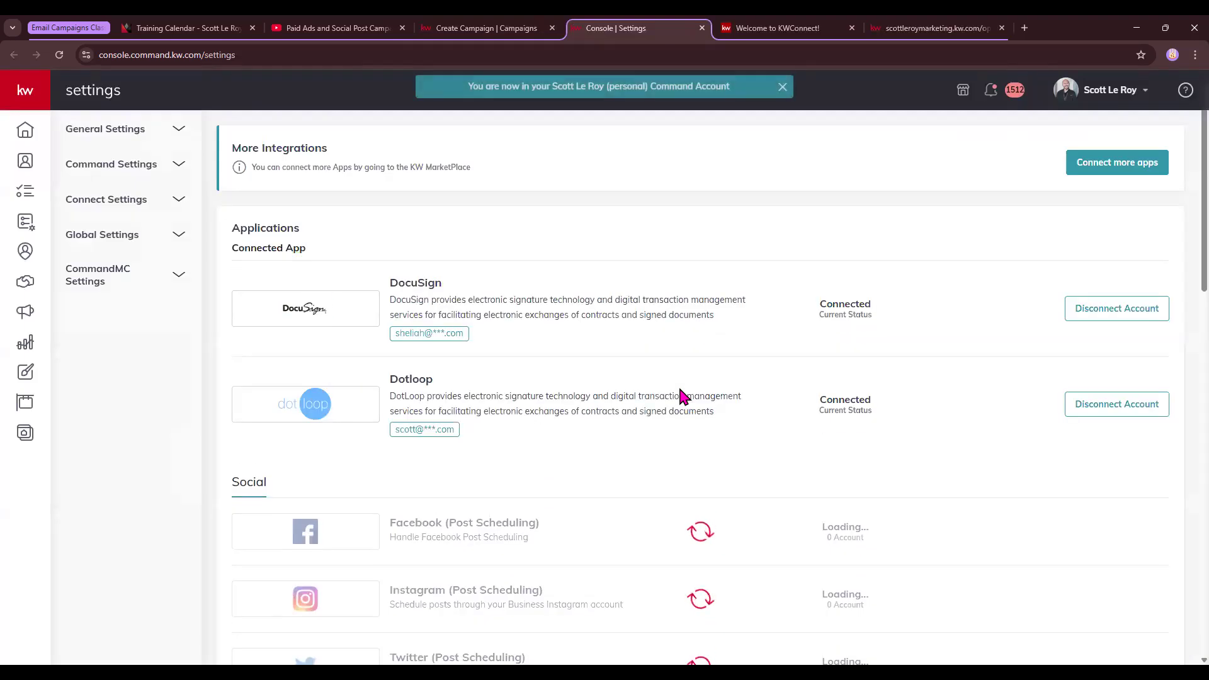
Check the Command Email sender settings under Email Services: 7 of 5000 monthly sends used
click(486, 28)
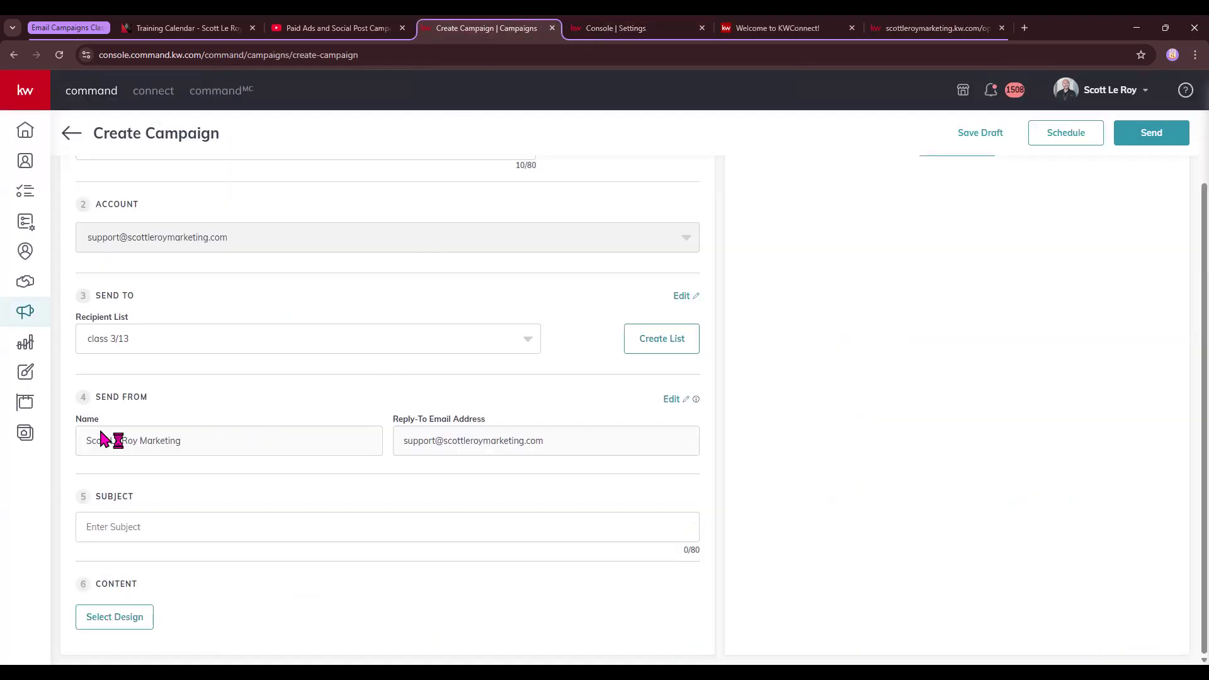
click(616, 27)
scroll(604, 252, down, 5)
scroll(610, 297, down, 10)
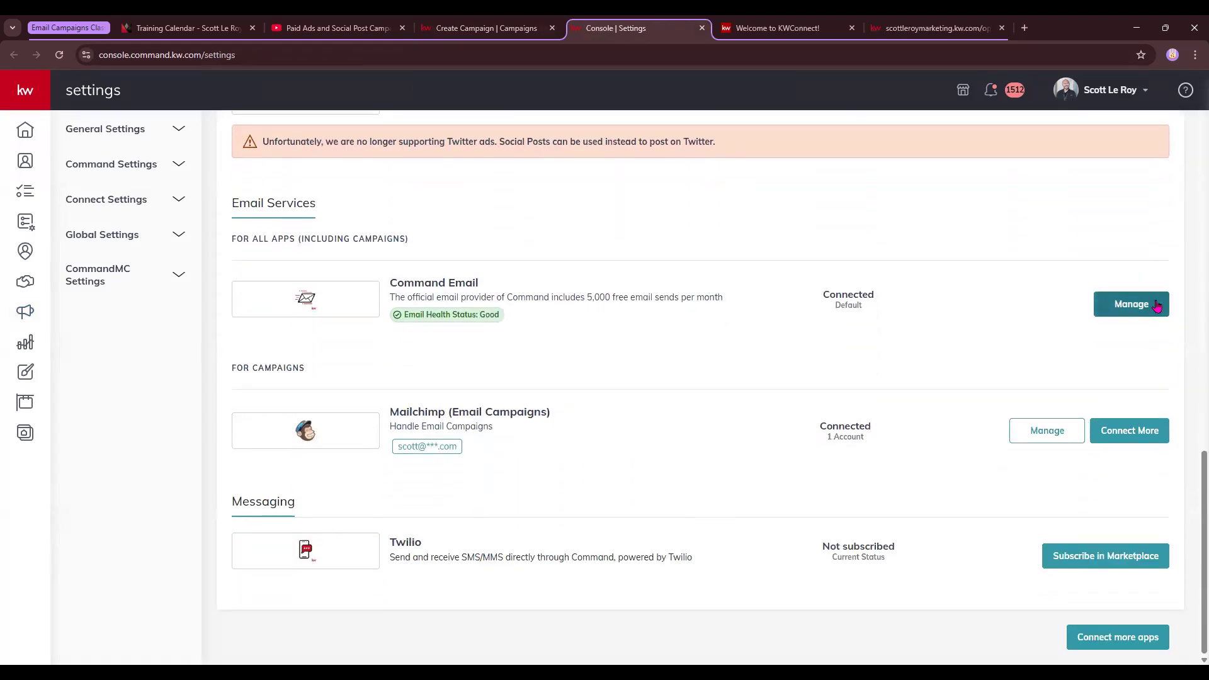
click(1131, 304)
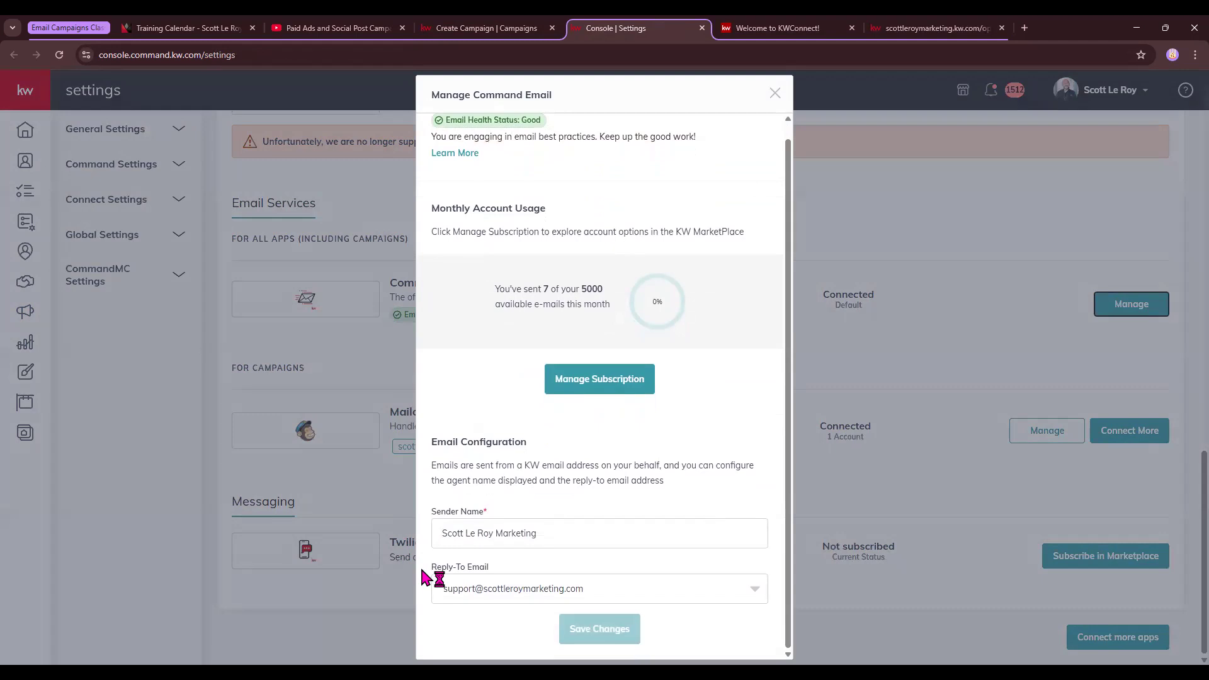
click(774, 94)
click(486, 28)
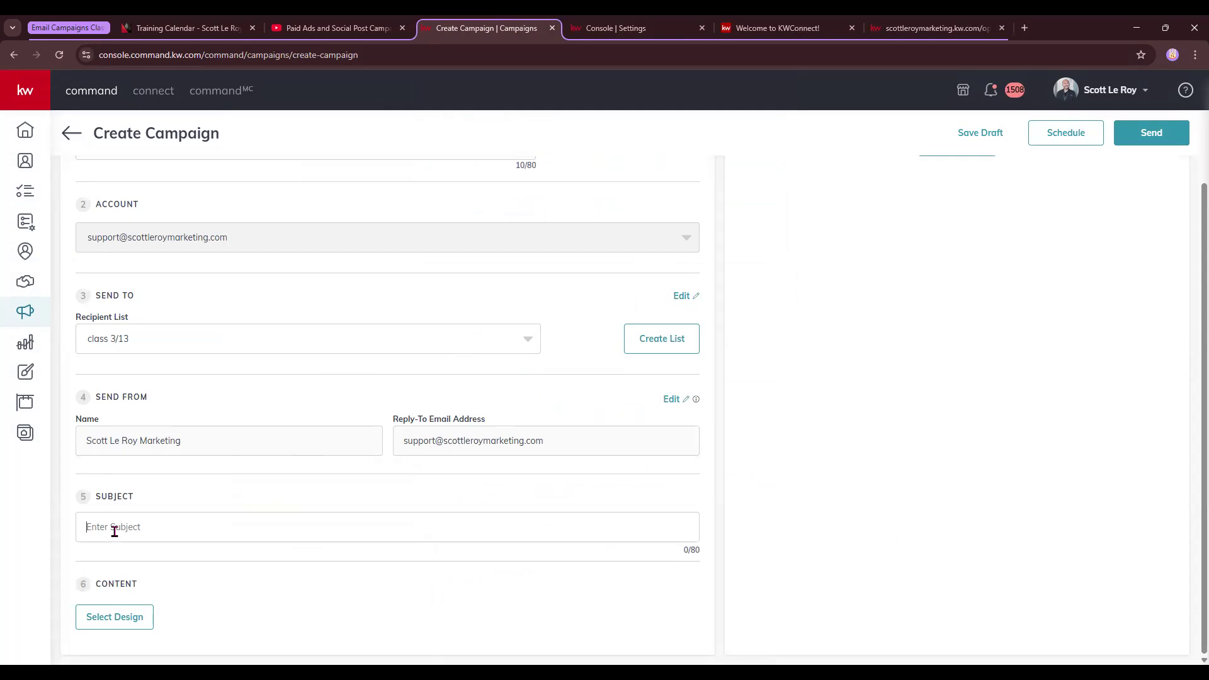
Enter the subject 'March Newsletter' and apply the class 3/13 template as the email design
text(March Newsletter)
drag(83, 496, 154, 497)
click(114, 617)
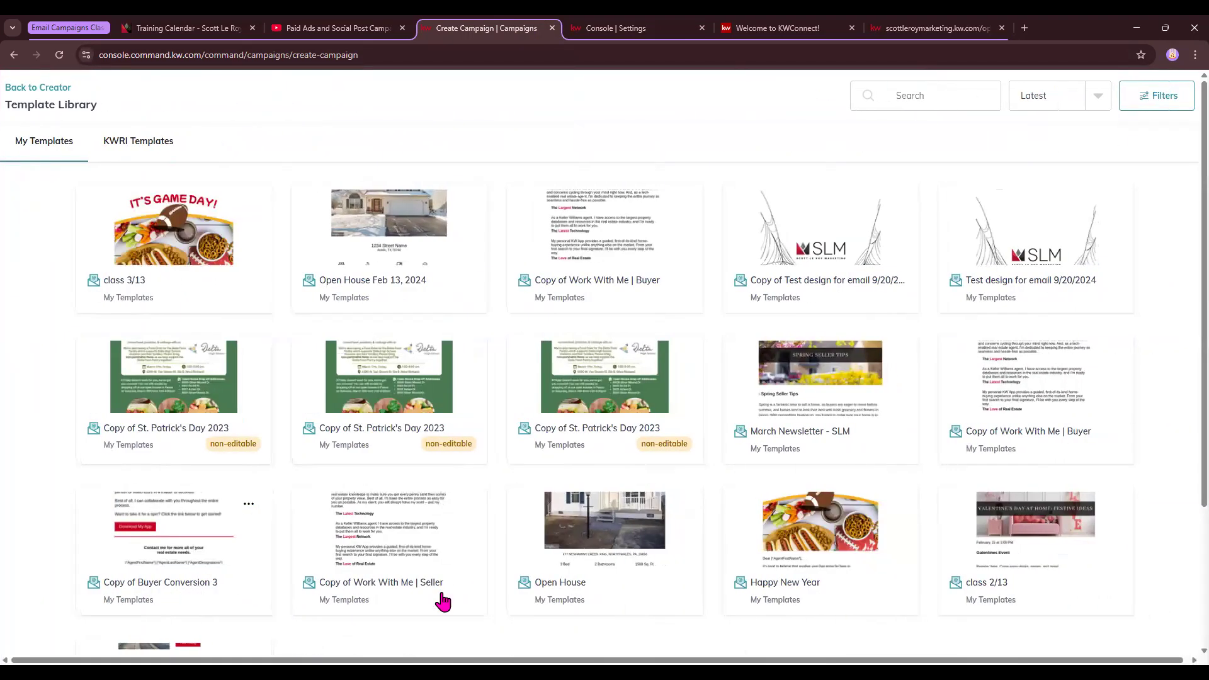
click(166, 238)
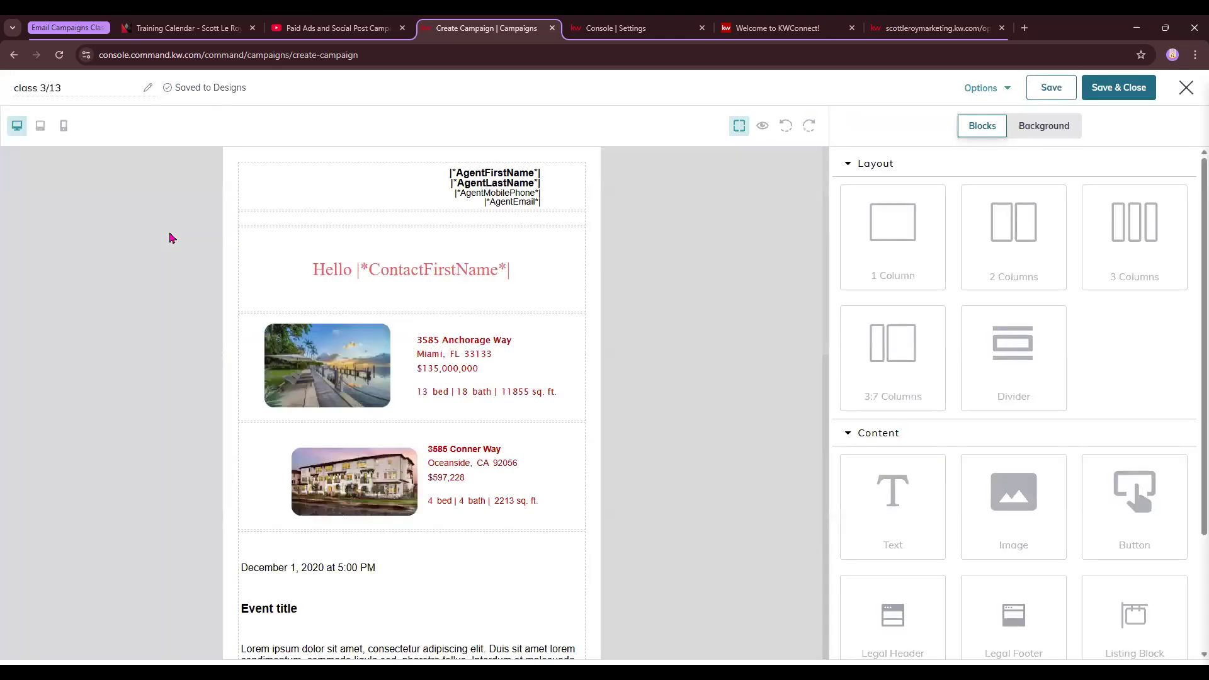
scroll(443, 352, down, 15)
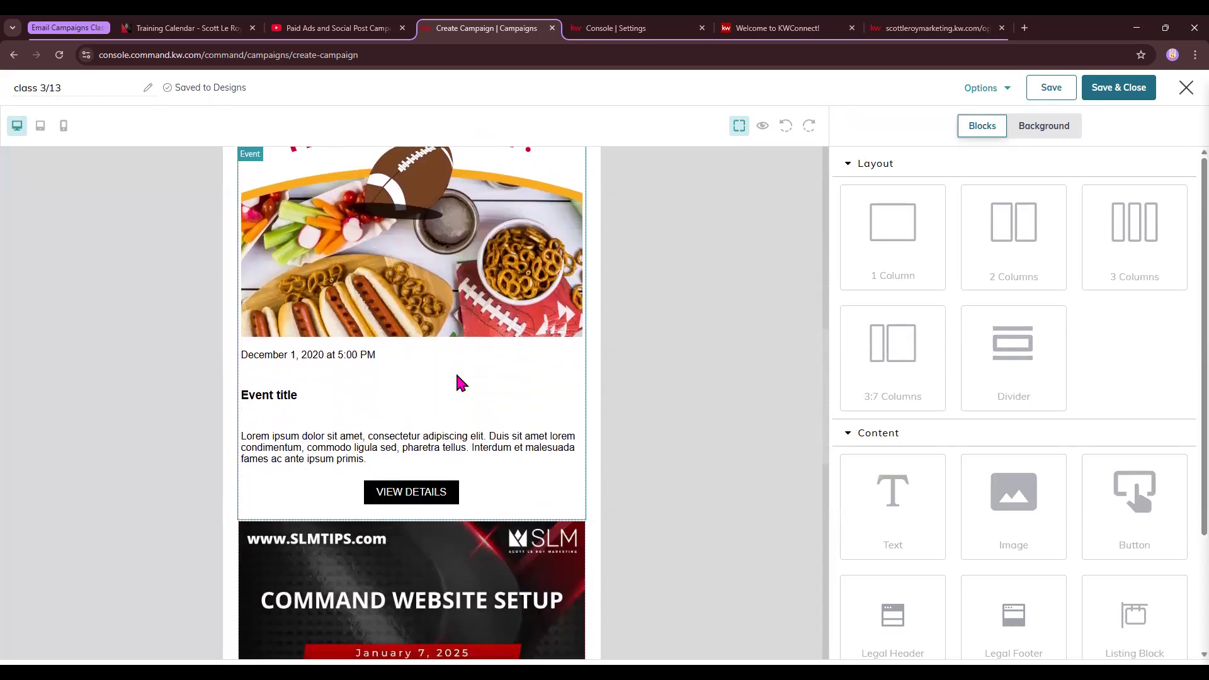
click(1105, 92)
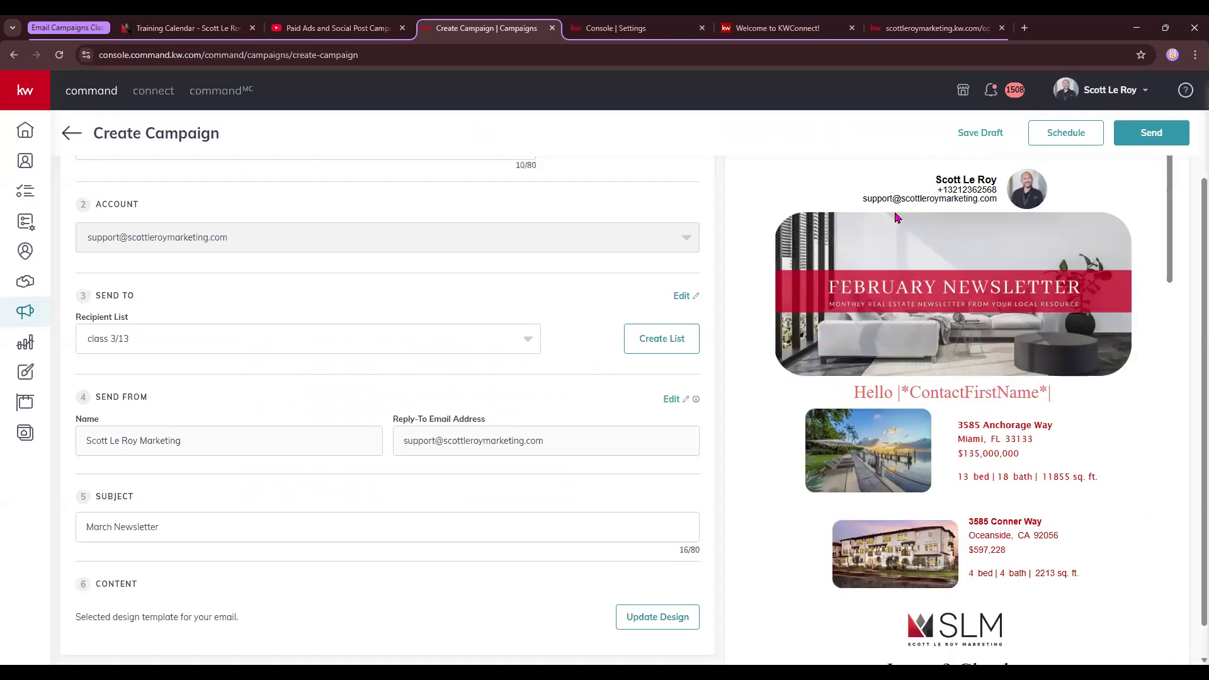
scroll(951, 295, down, 3)
scroll(951, 296, down, 10)
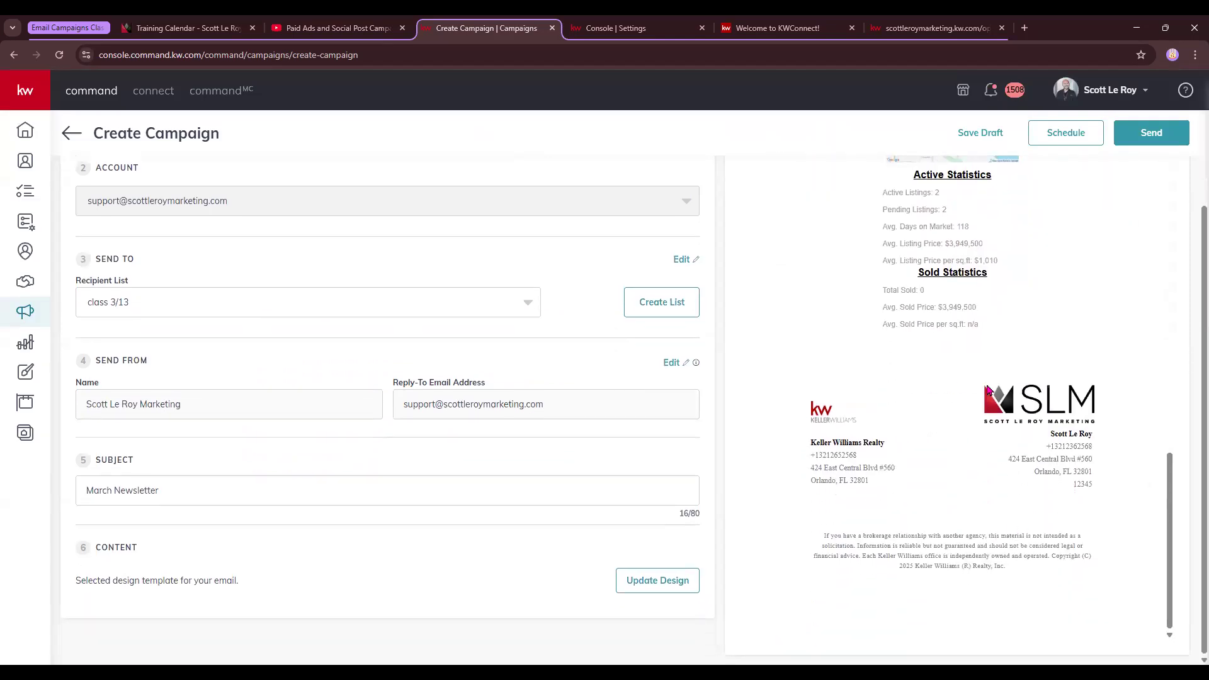
scroll(988, 387, up, 15)
scroll(988, 387, up, 5)
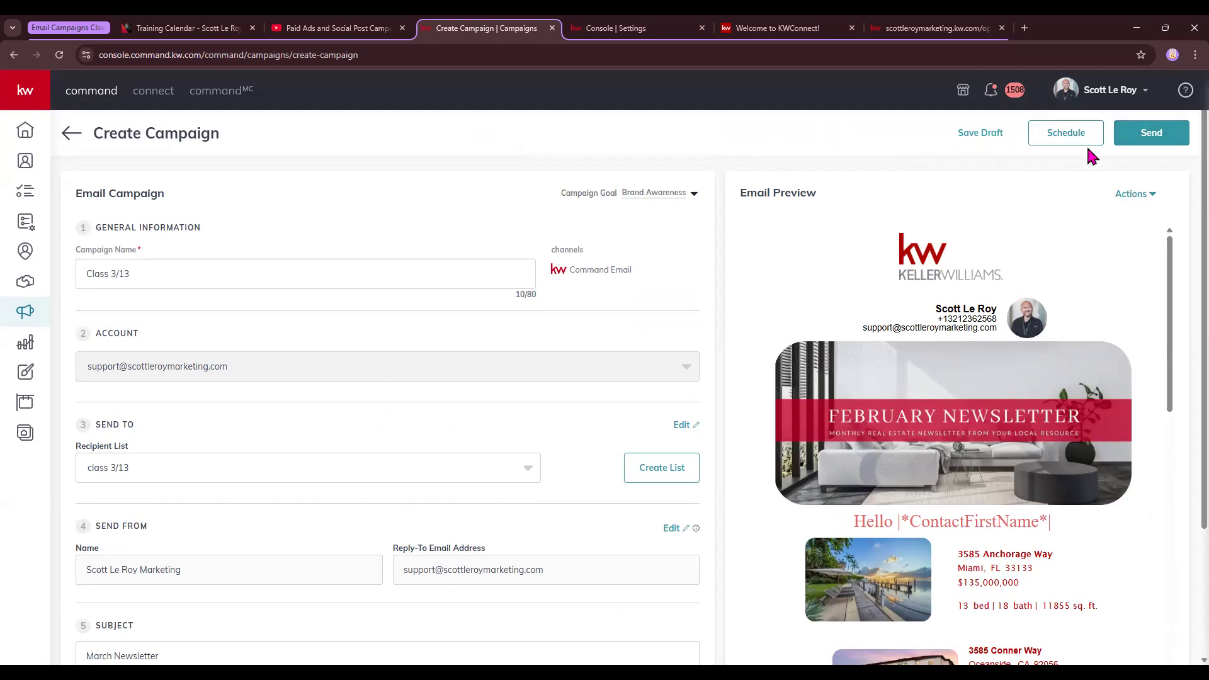
Save Class 3/13 as a Brand Awareness draft after viewing the preview options
click(1154, 193)
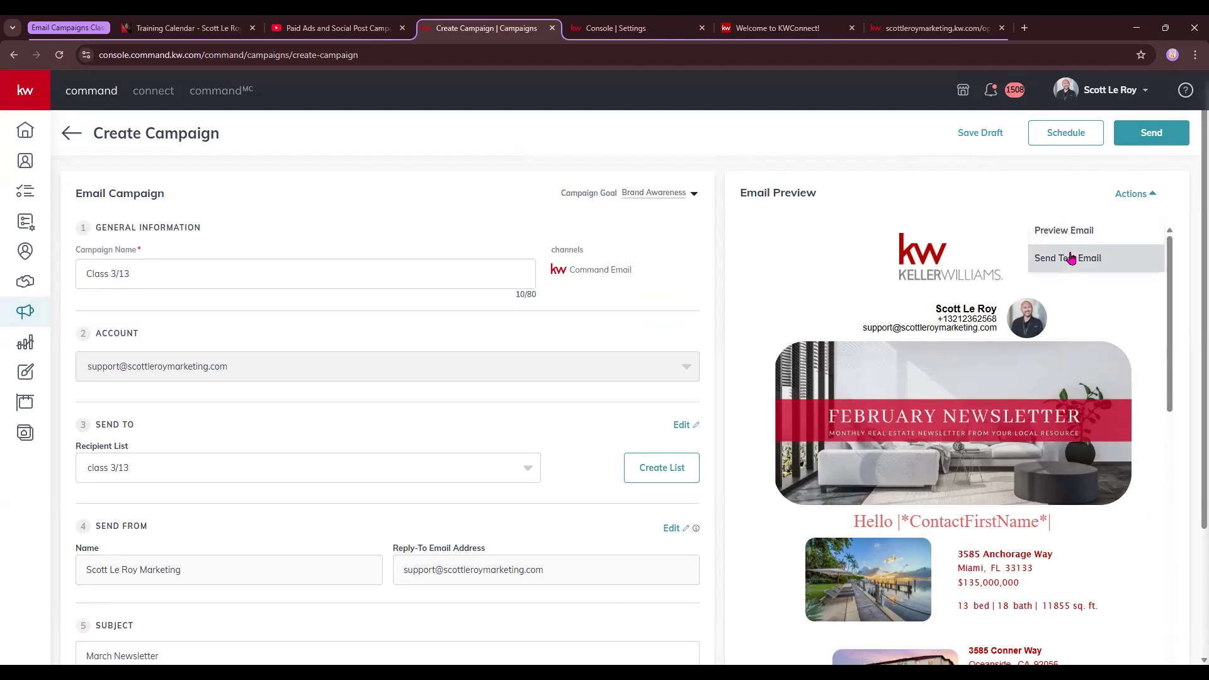
click(986, 133)
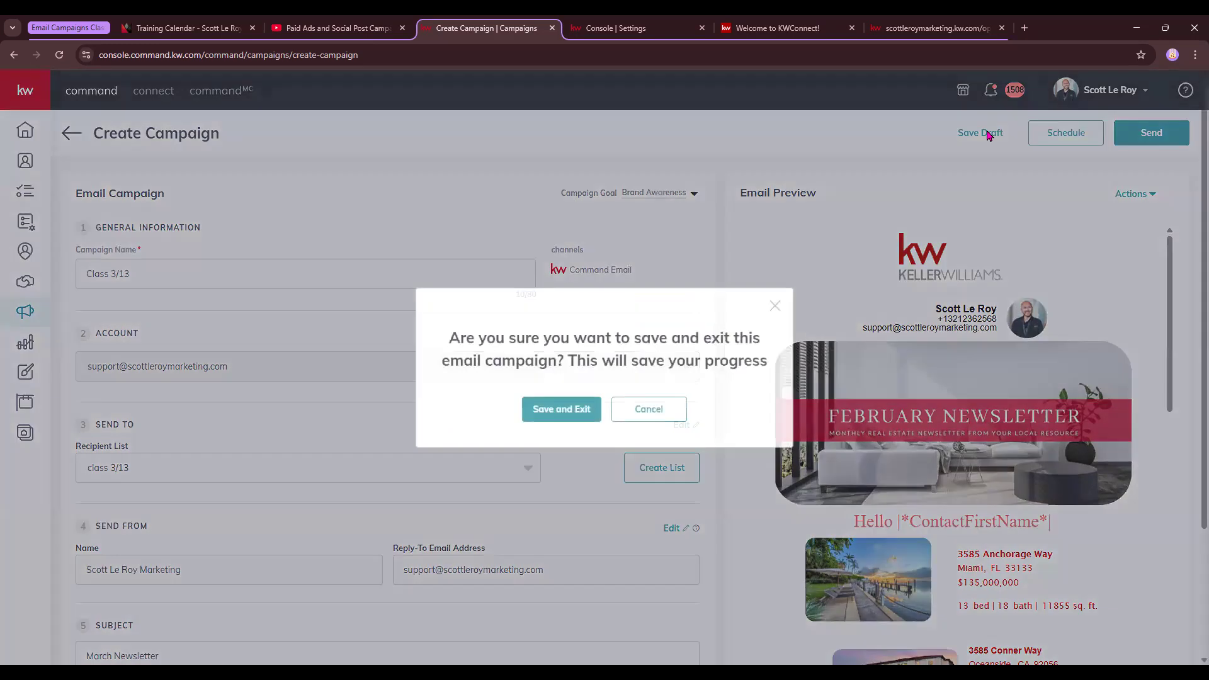
click(574, 413)
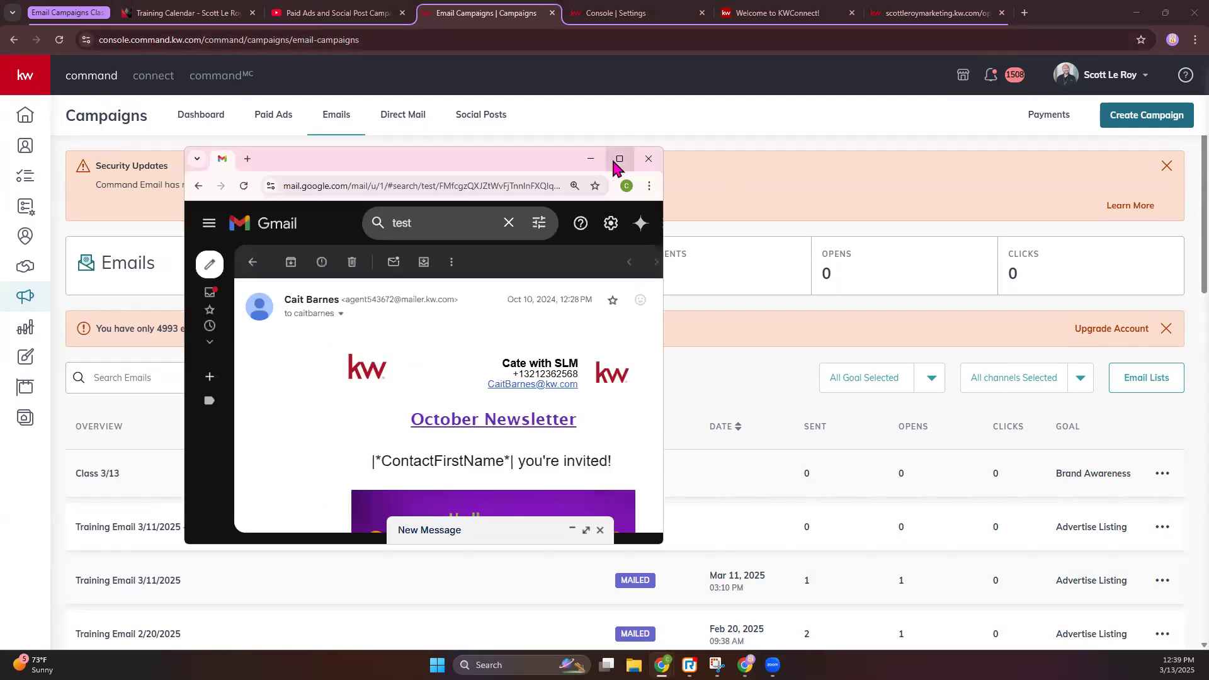
Maximize Gmail and highlight the test email's sender address
click(612, 157)
scroll(259, 287, down, 1)
scroll(259, 286, down, 2)
scroll(259, 286, up, 1)
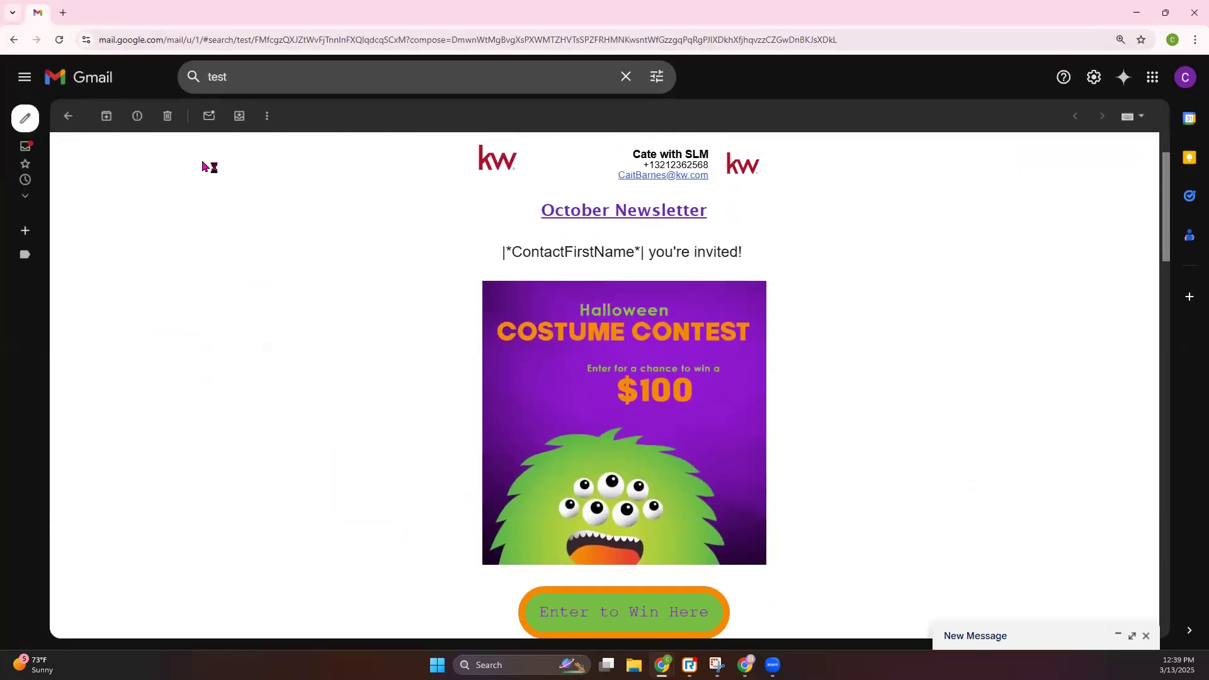
scroll(205, 165, up, 1)
drag(159, 152, 270, 153)
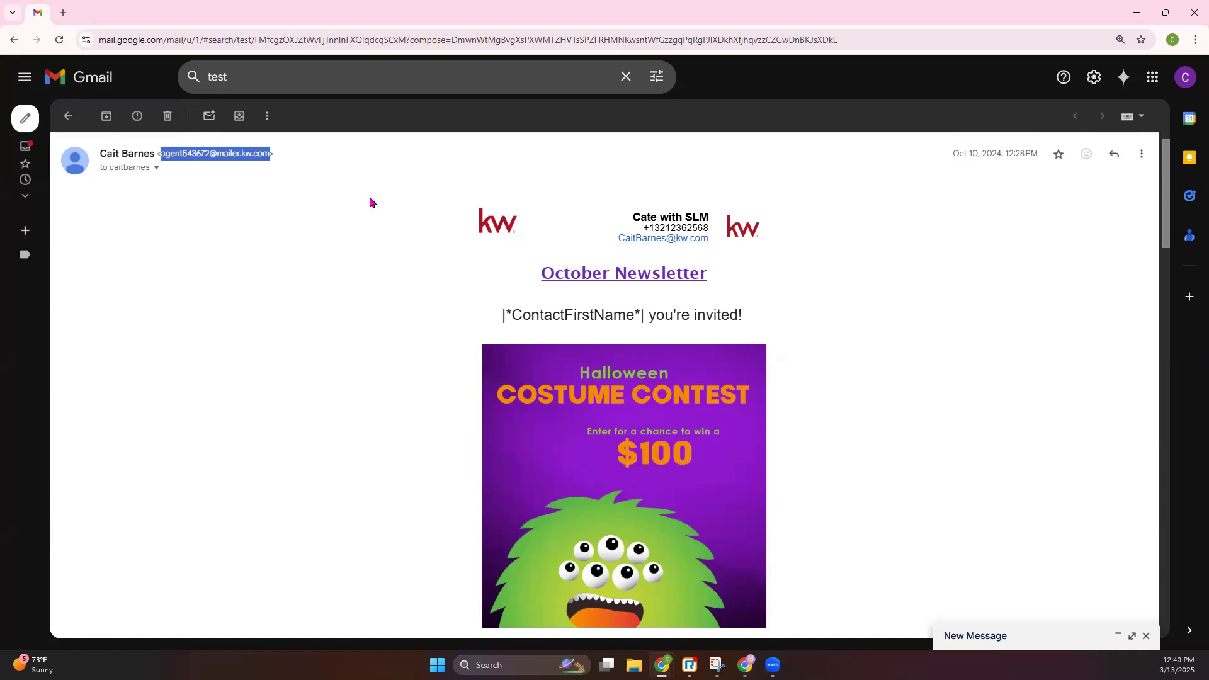
scroll(785, 346, down, 1)
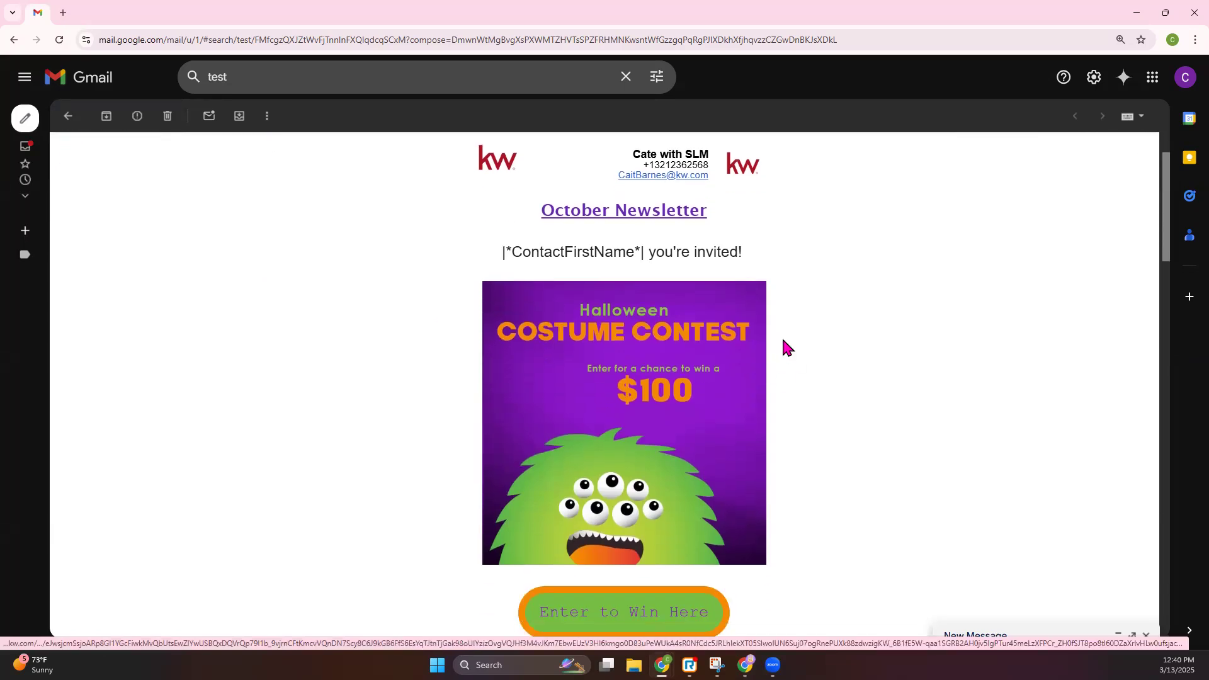
scroll(542, 305, up, 2)
click(100, 156)
Highlight the subject and greeting line, then scroll through the statistics to the footer and back
drag(99, 157, 379, 172)
click(777, 345)
drag(495, 359, 777, 359)
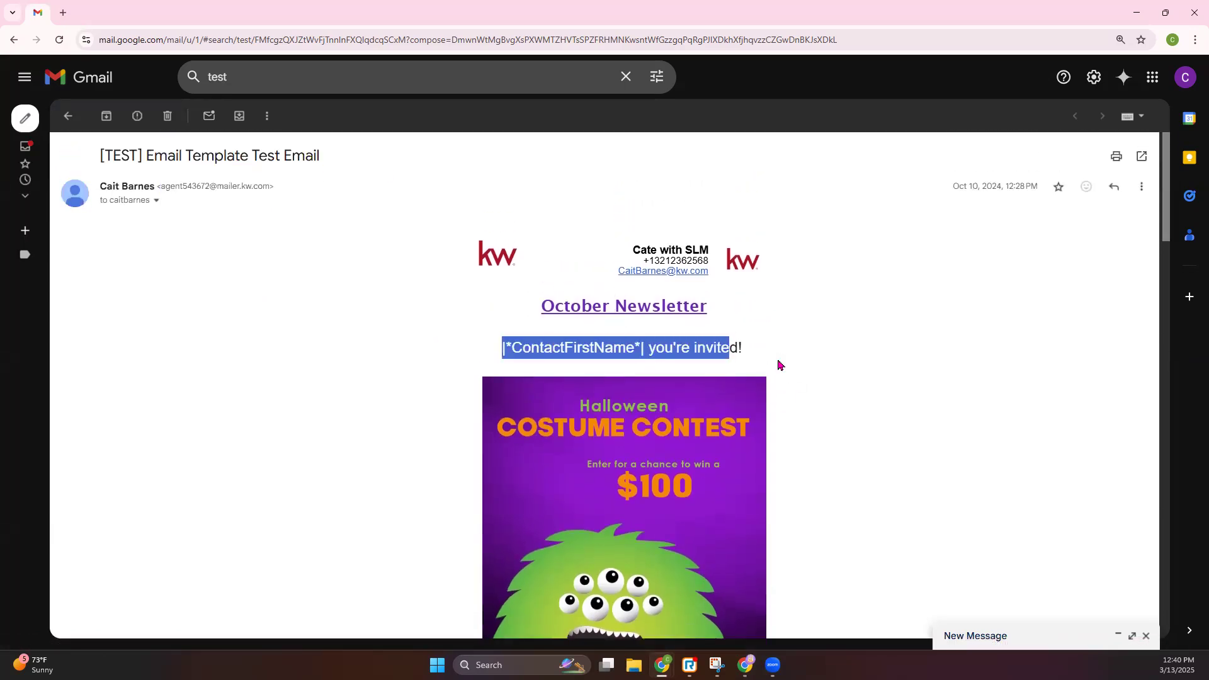
scroll(753, 404, down, 10)
scroll(753, 404, down, 20)
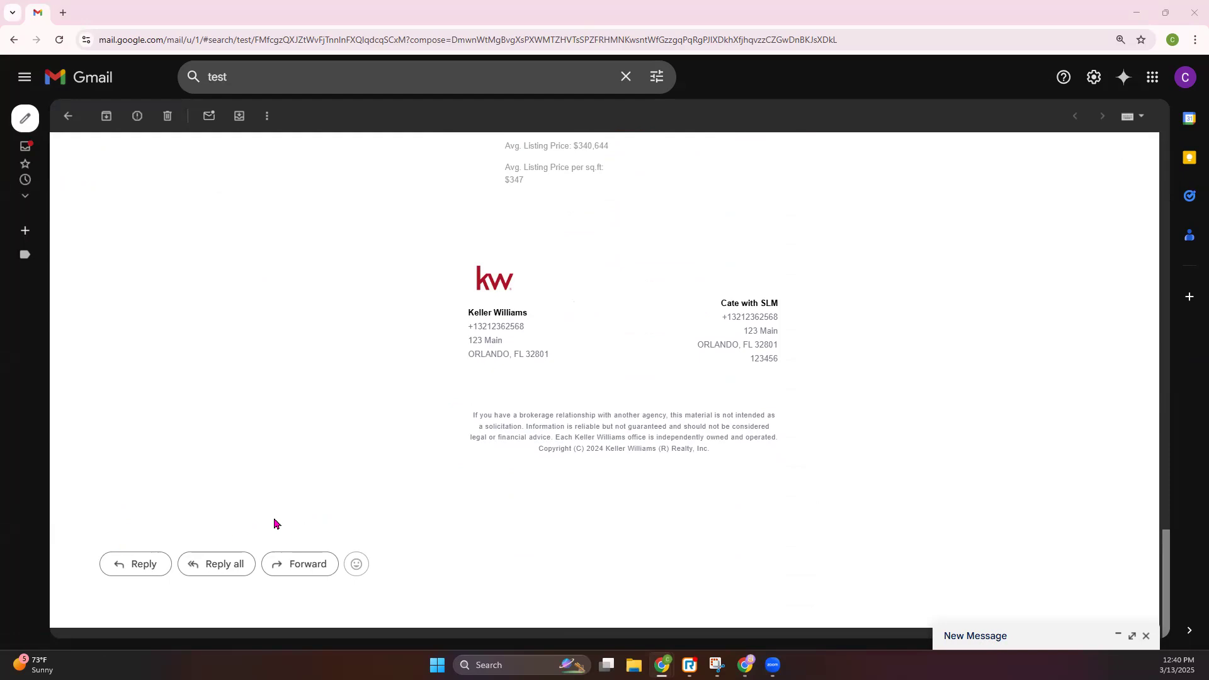
scroll(648, 488, up, 13)
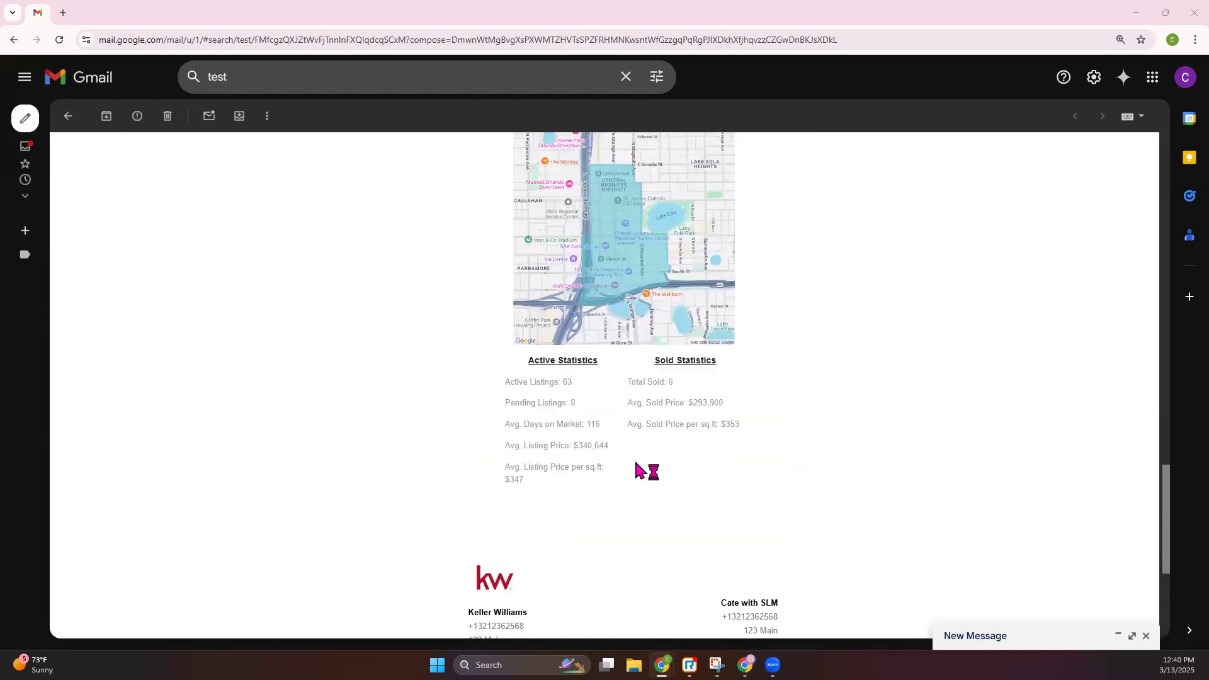
scroll(635, 408, up, 20)
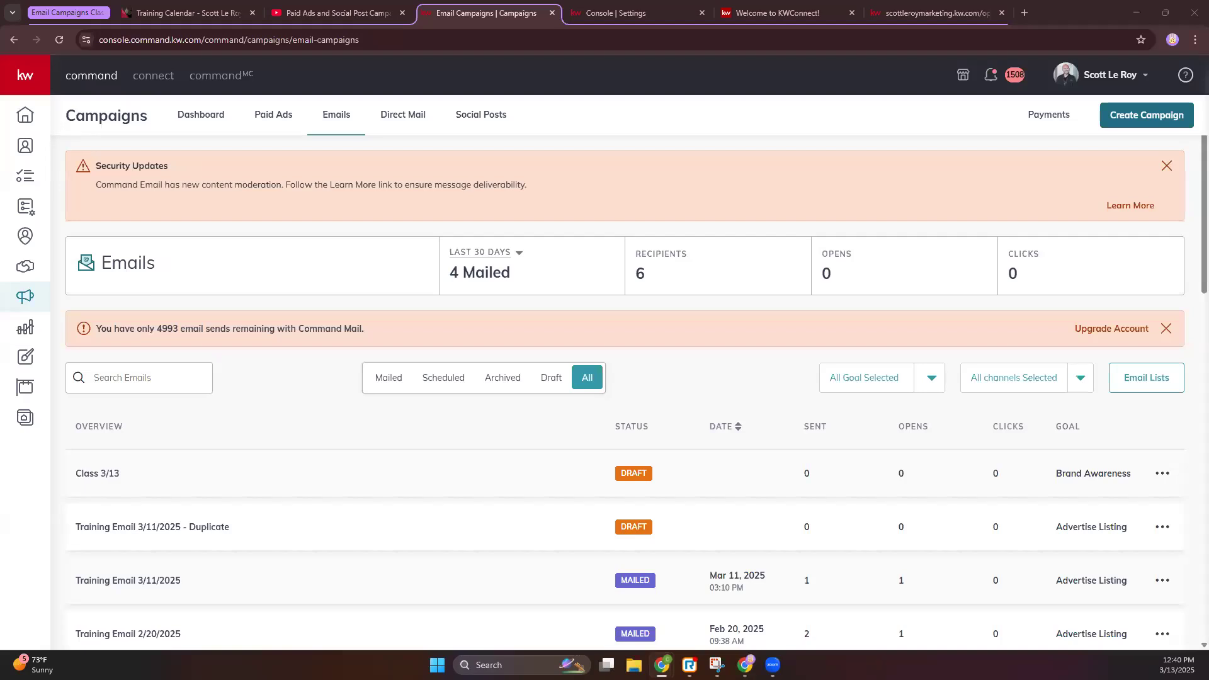
Create a new email design in Designs from the Open House template
scroll(936, 554, down, 3)
scroll(937, 562, up, 3)
click(28, 357)
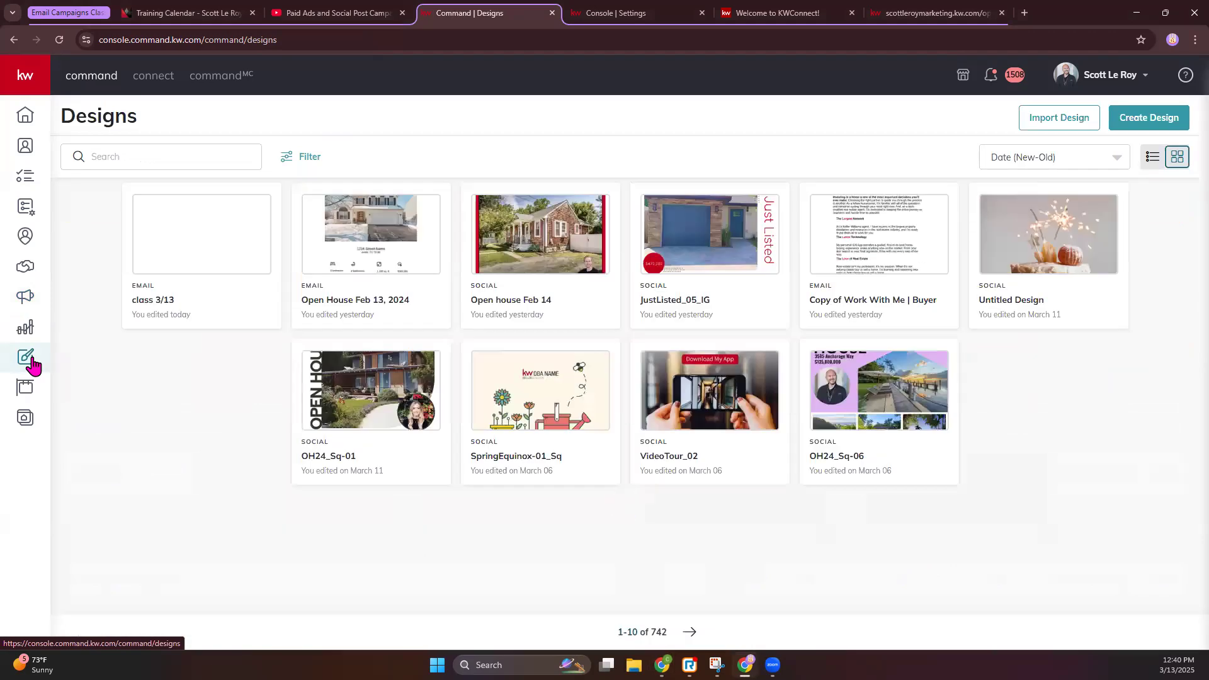
click(1150, 117)
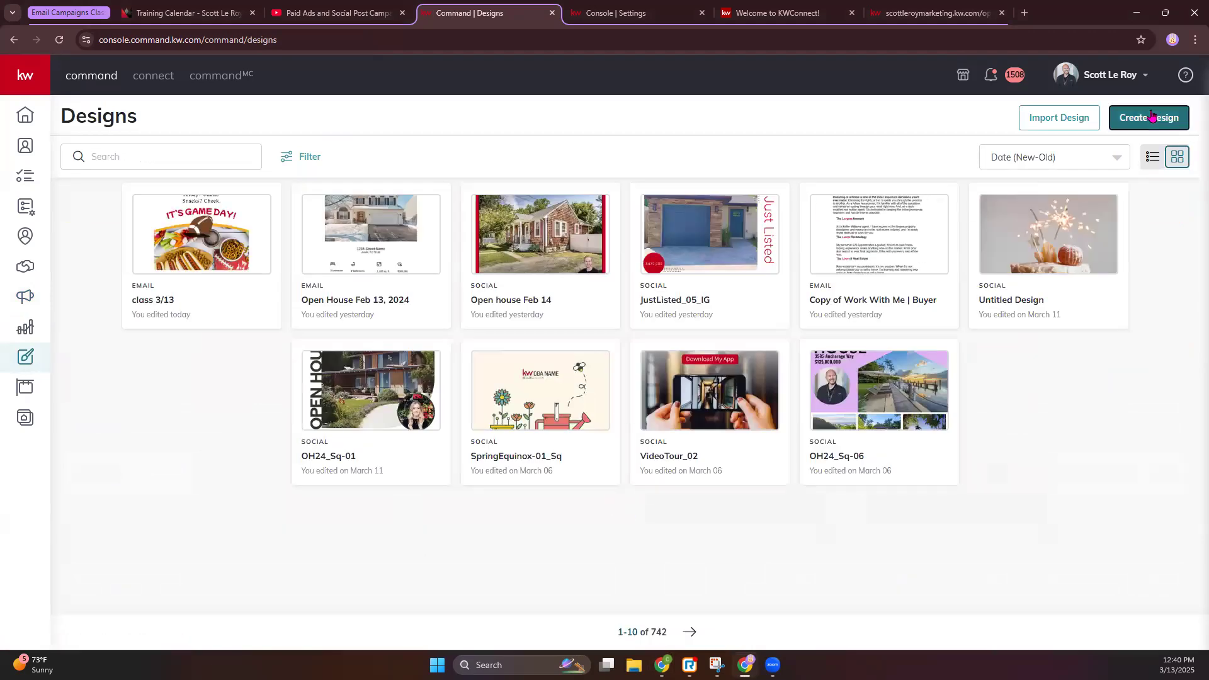
click(461, 345)
click(732, 437)
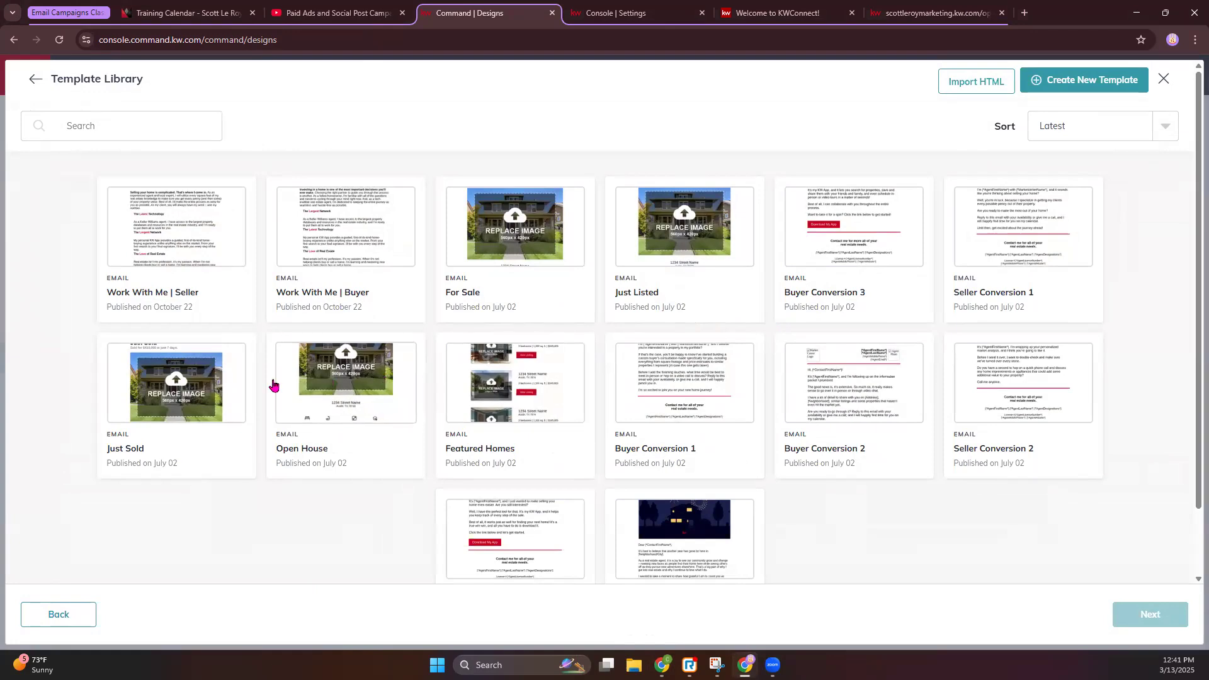
click(333, 396)
click(1159, 614)
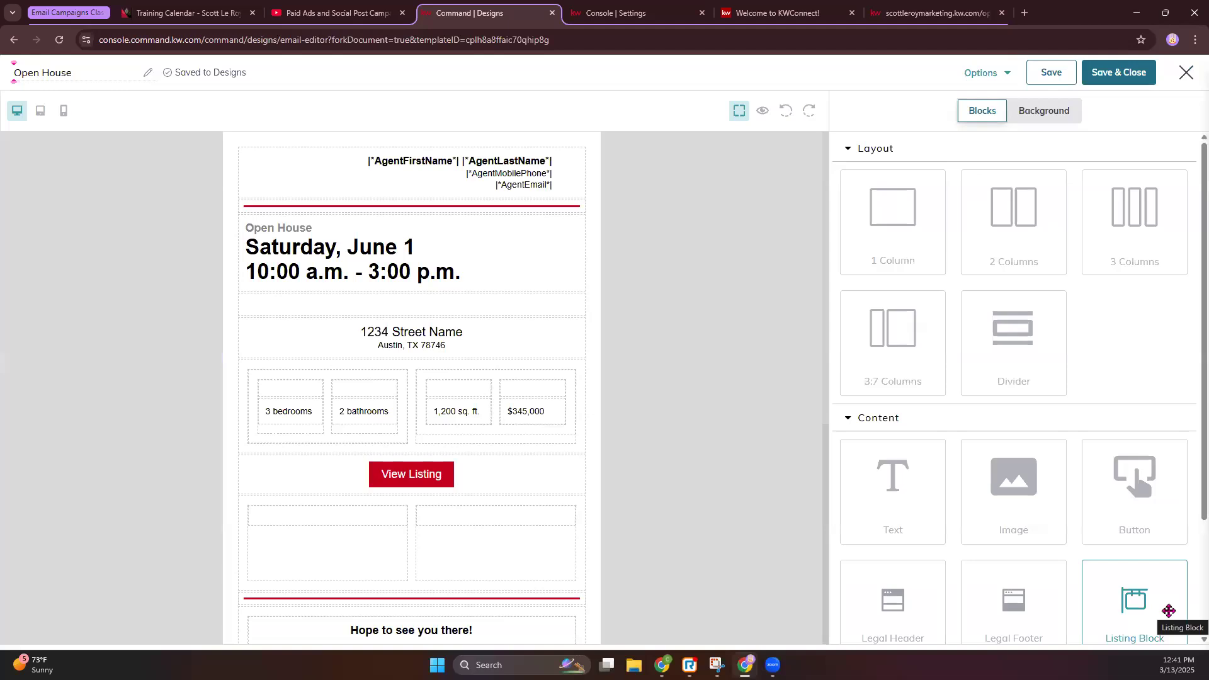
scroll(569, 482, down, 4)
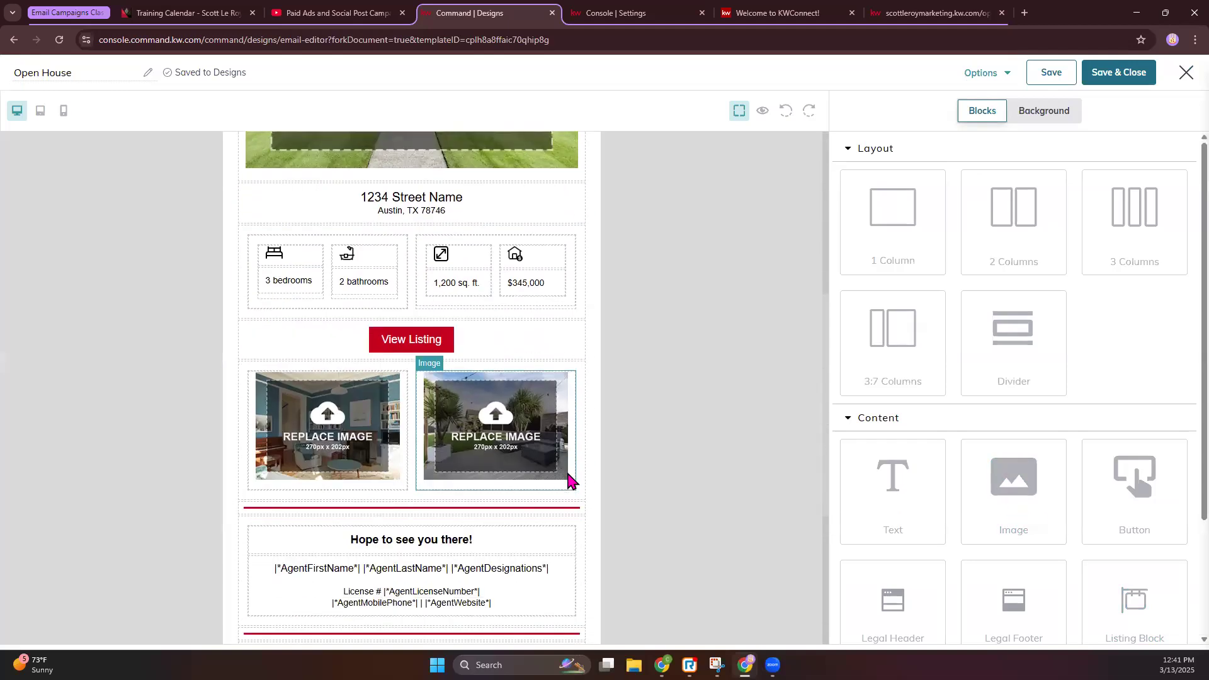
scroll(570, 482, down, 3)
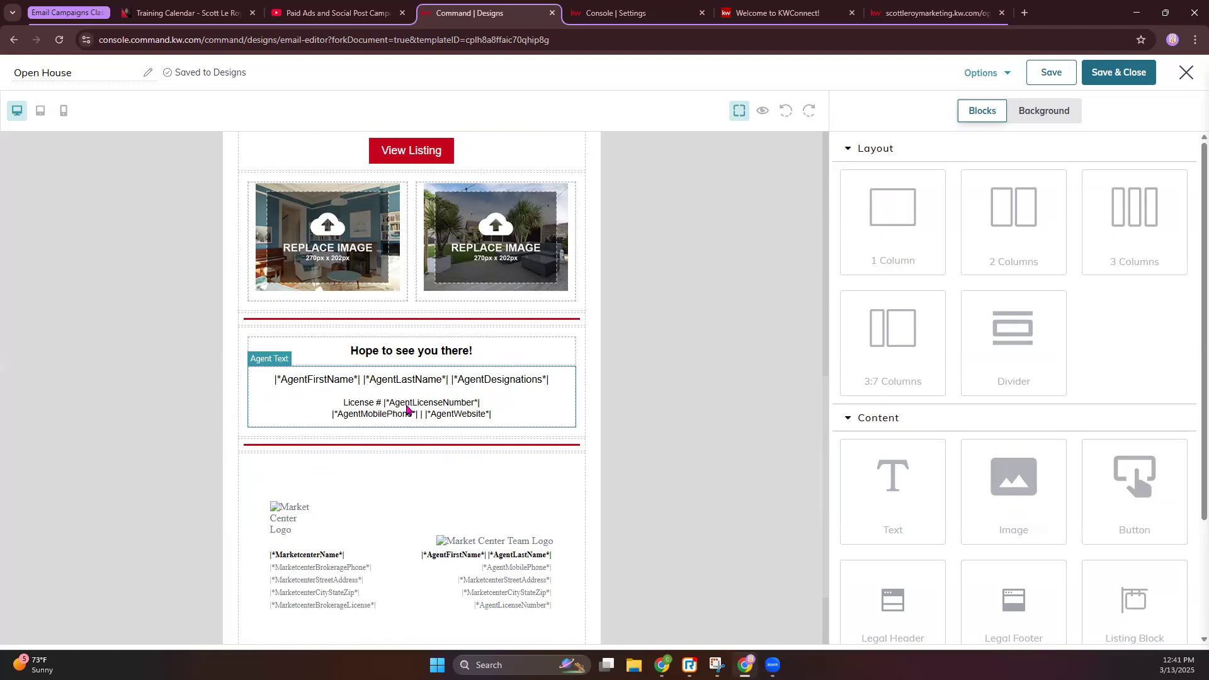
scroll(446, 458, up, 10)
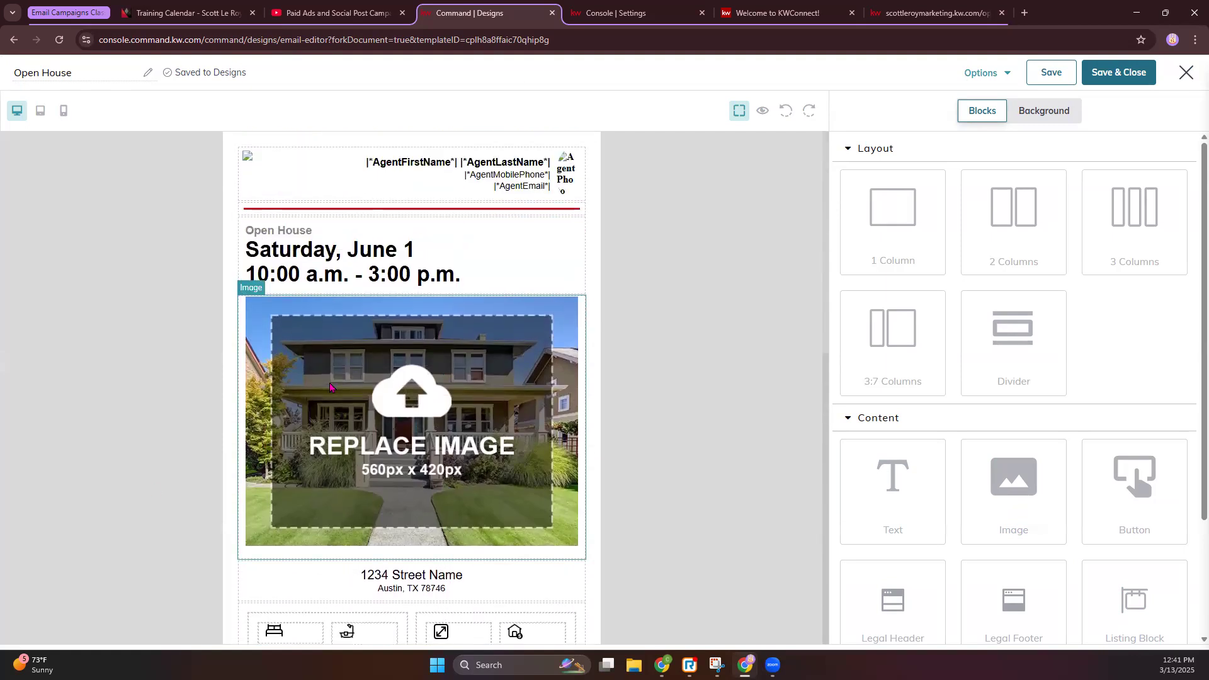
Change the open house date from June to Saturday, March 15
click(315, 257)
double_click(993, 255)
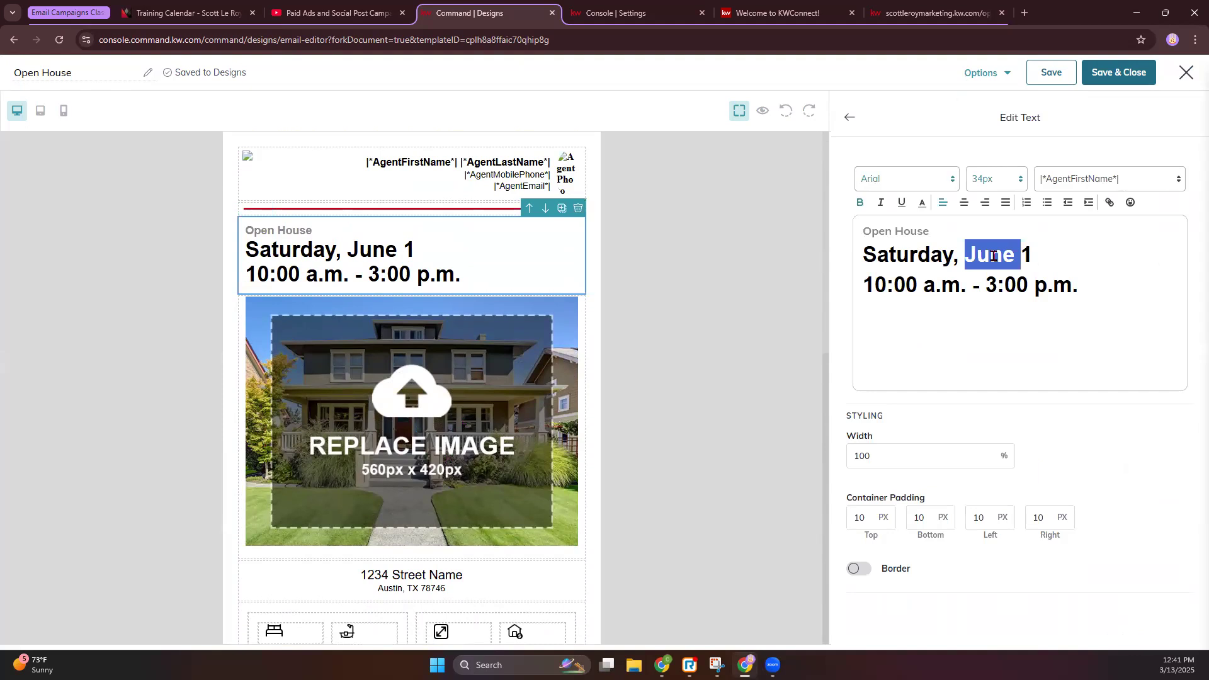
text(March)
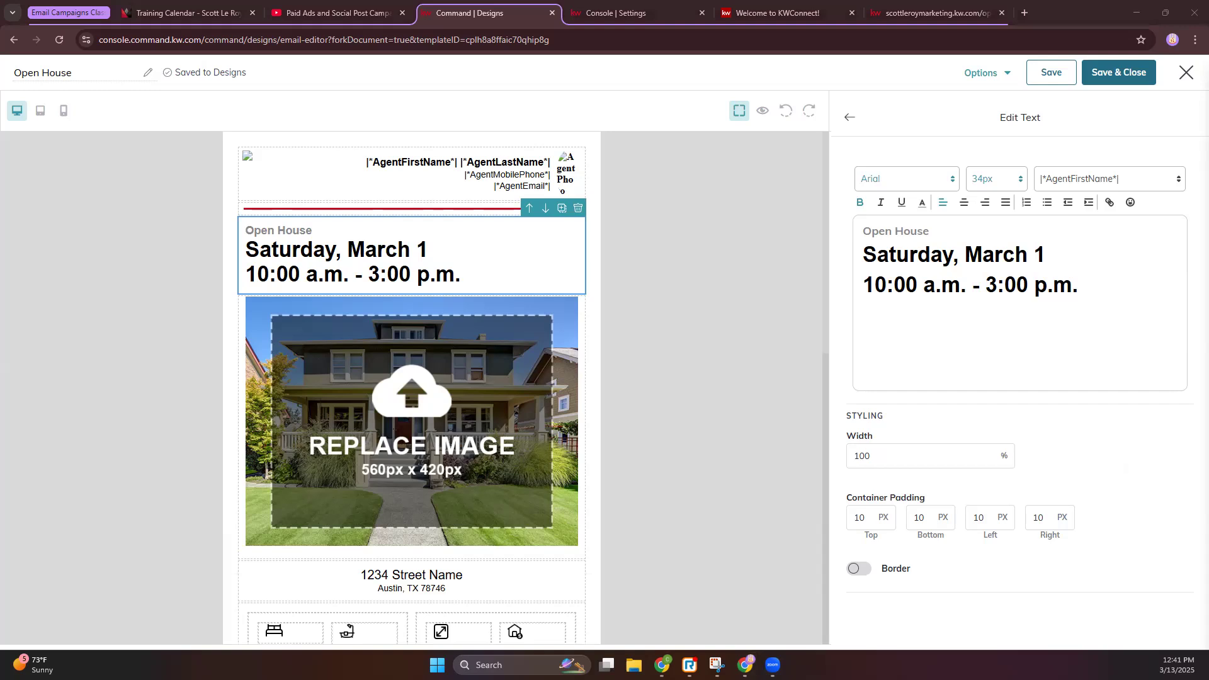
click(1056, 252)
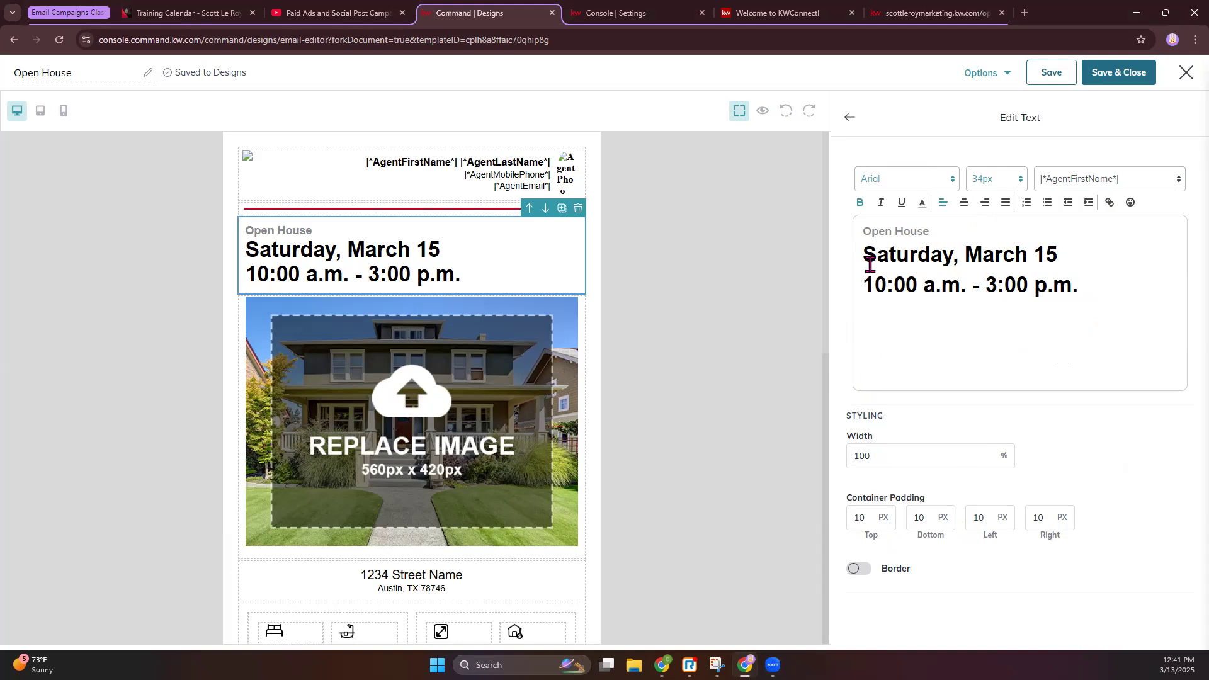
click(849, 119)
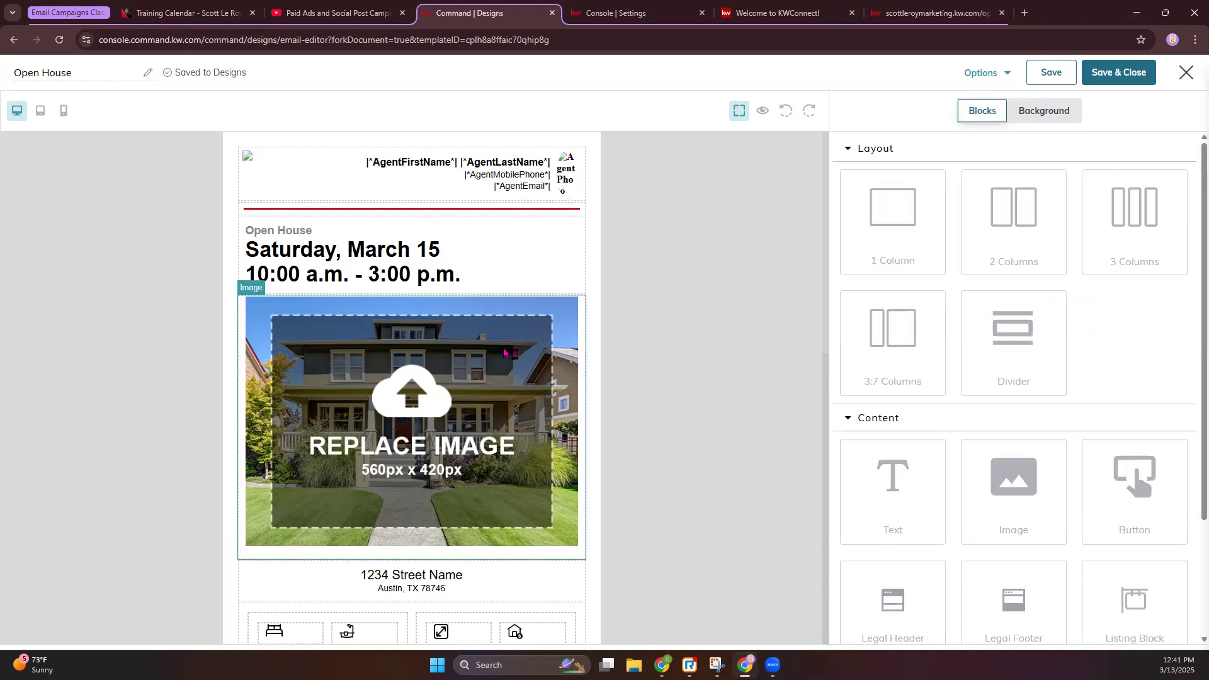
click(364, 404)
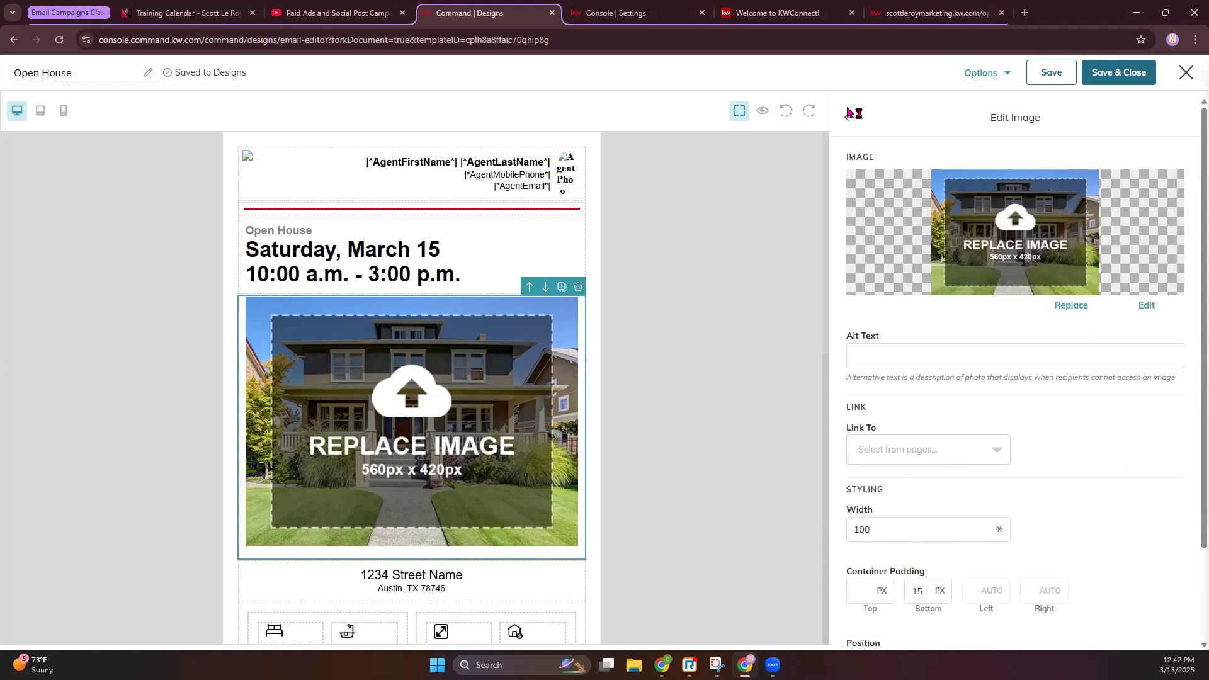
click(1065, 307)
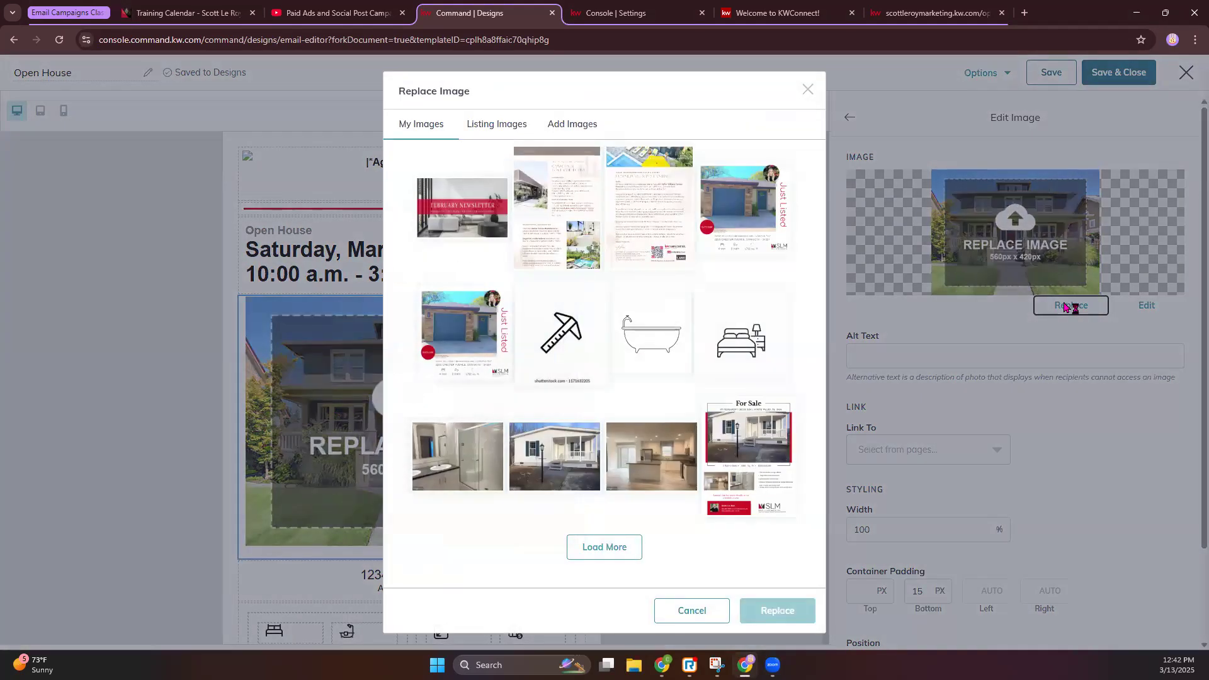
click(512, 129)
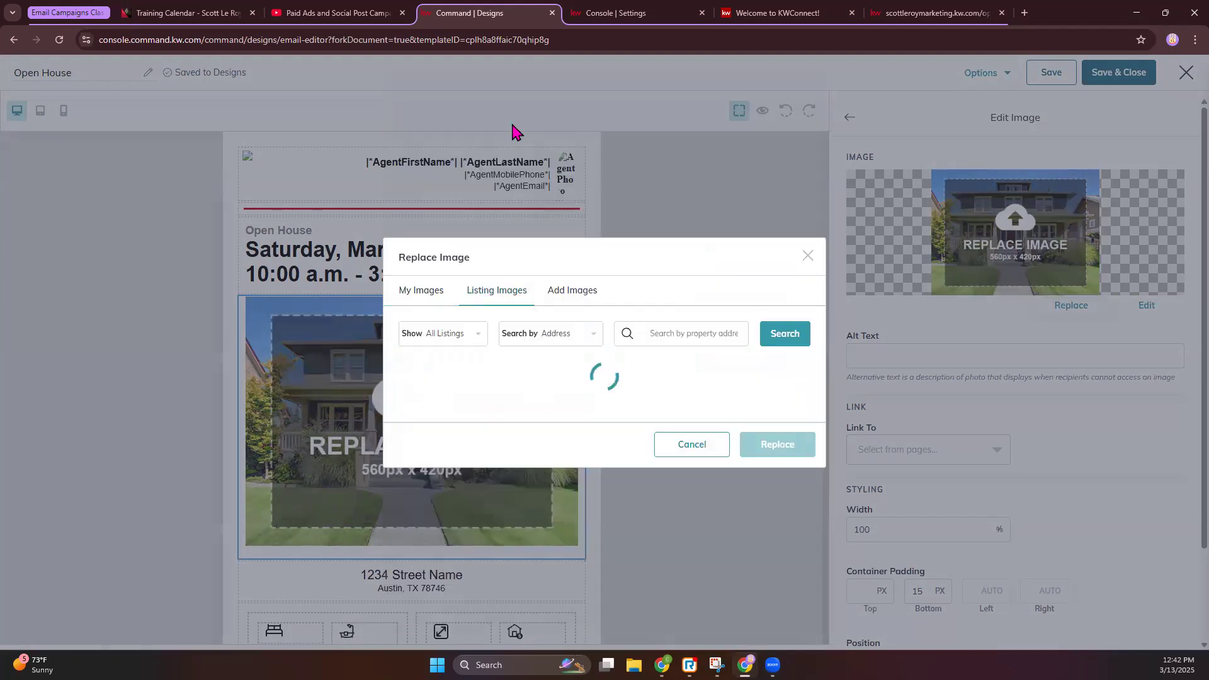
click(663, 14)
click(781, 12)
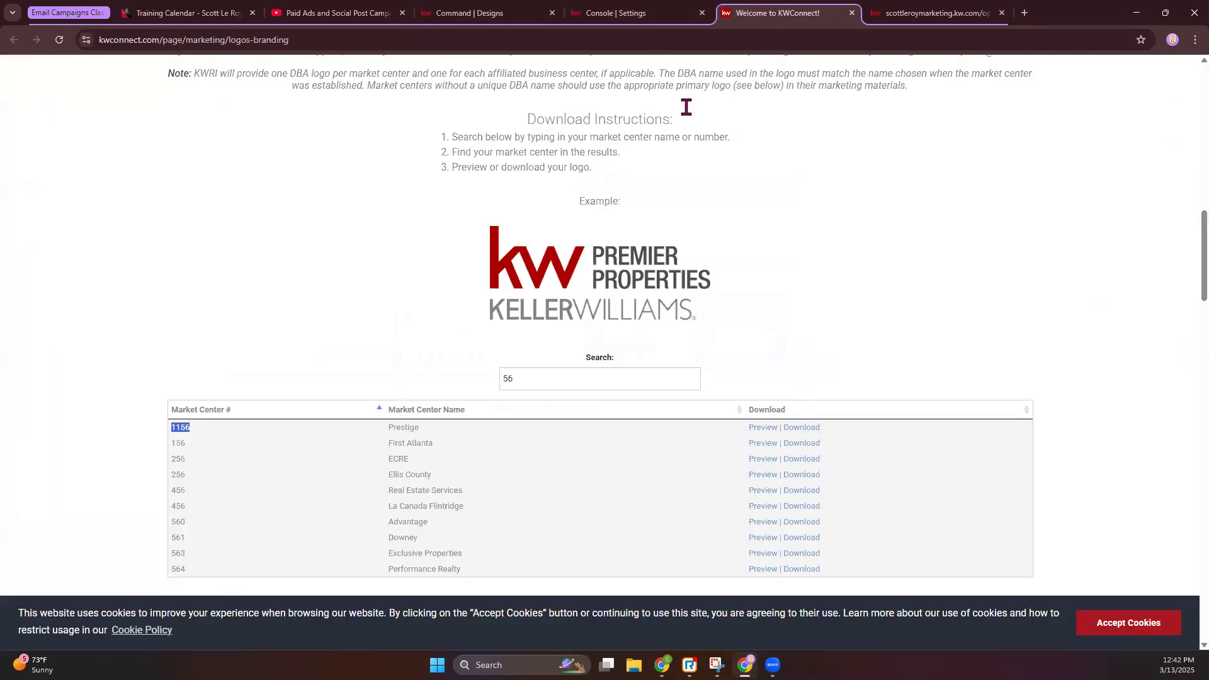
click(901, 14)
right_click(683, 457)
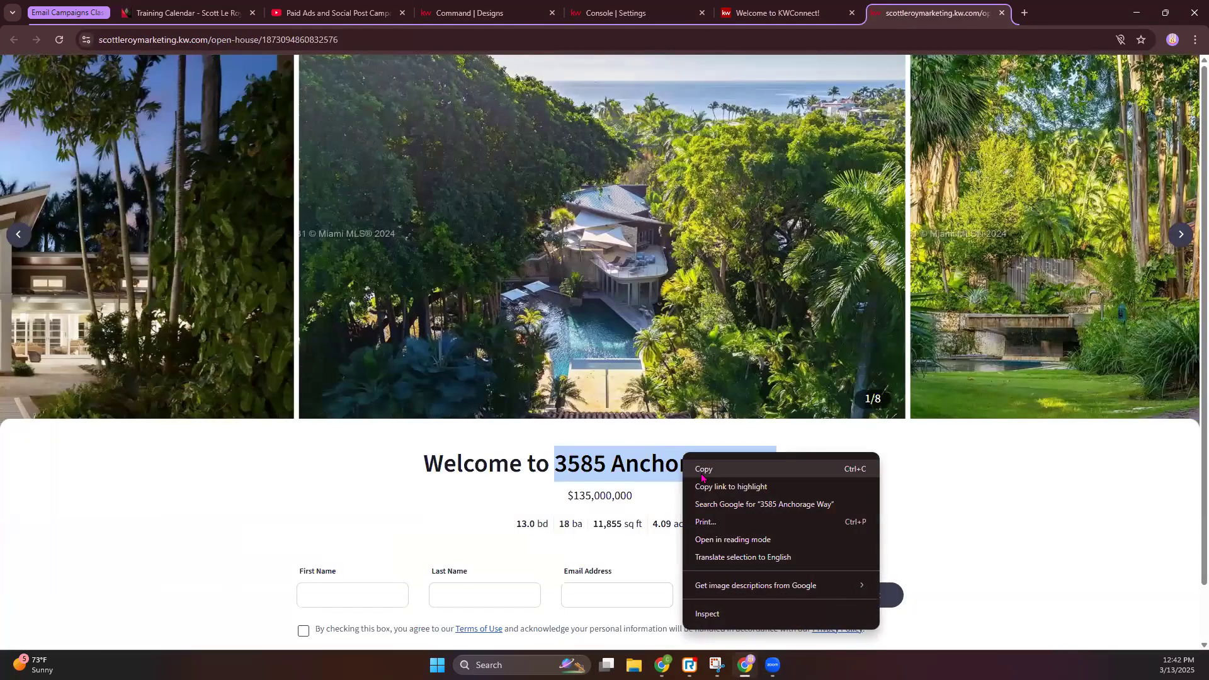
click(703, 474)
click(450, 7)
click(661, 156)
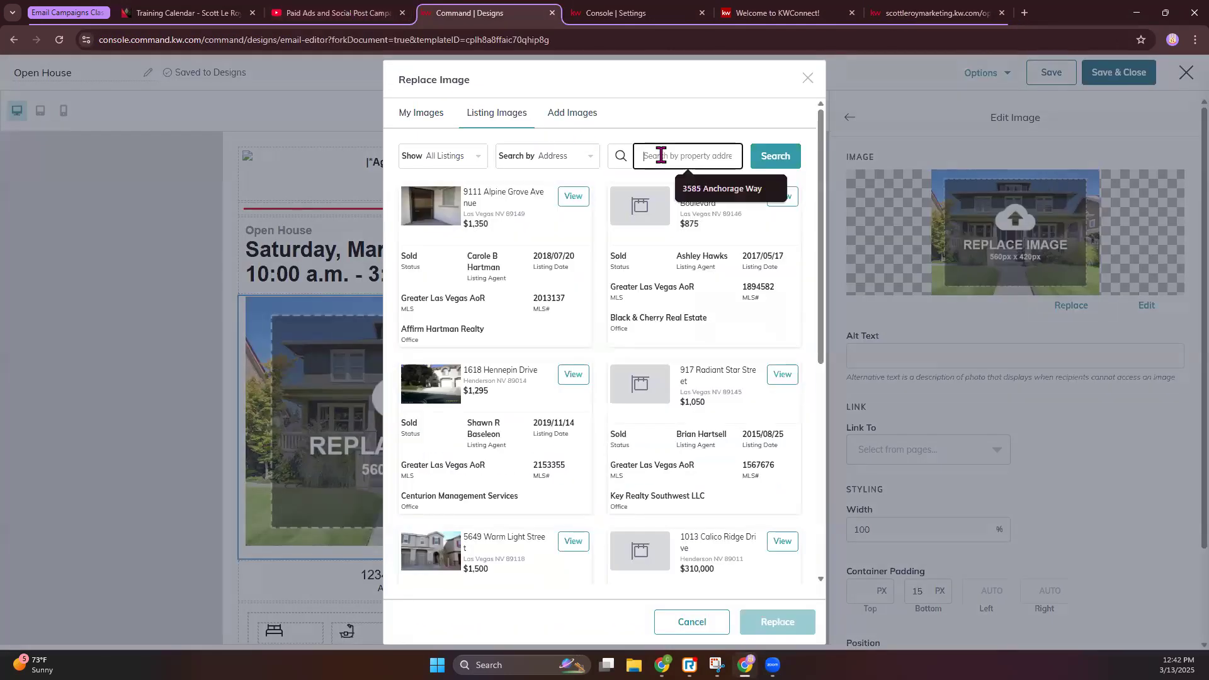
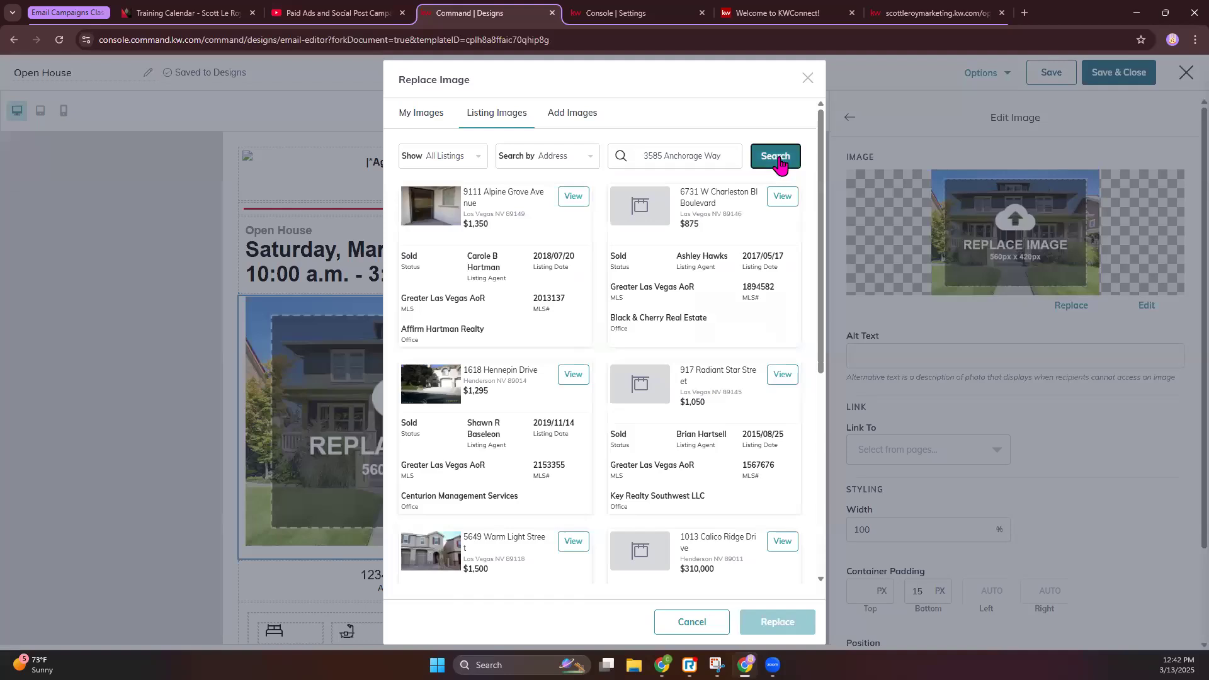
click(777, 157)
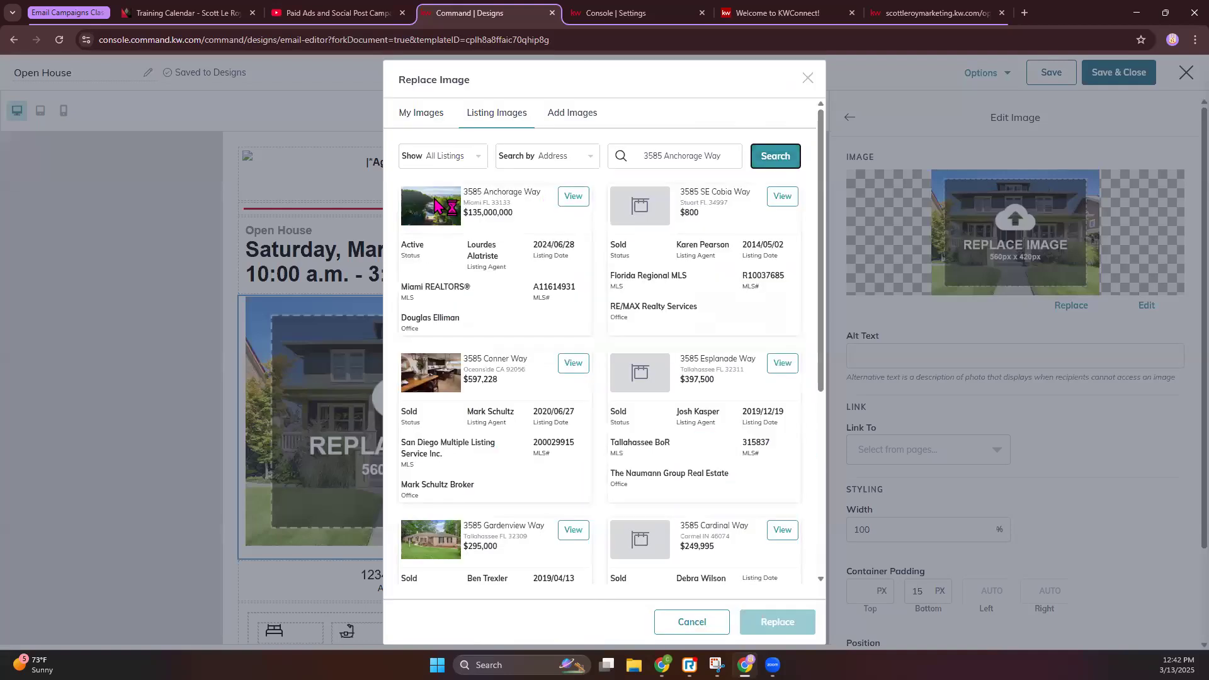
click(574, 197)
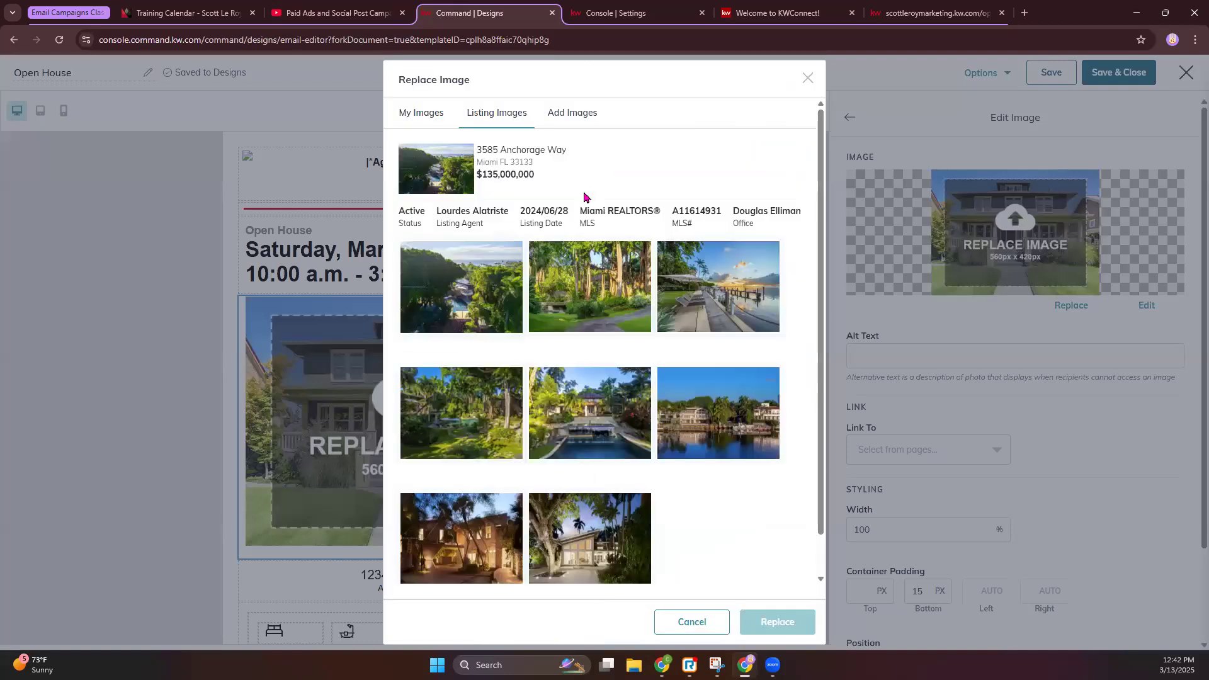
click(491, 555)
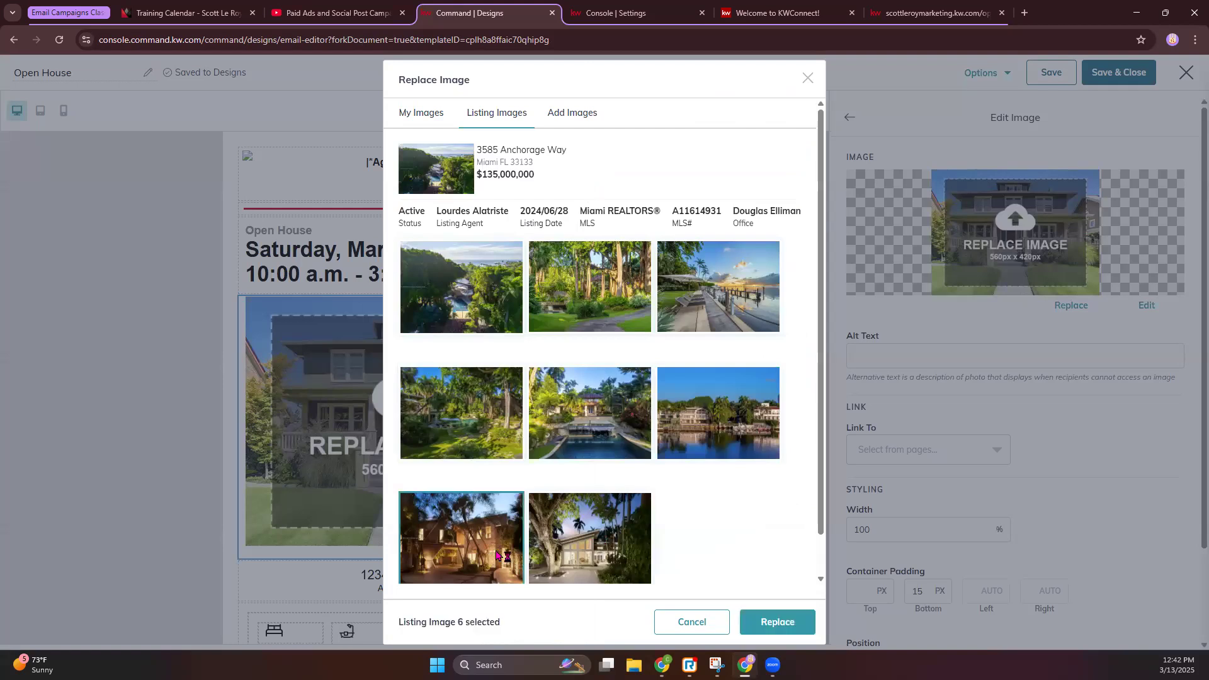
click(772, 623)
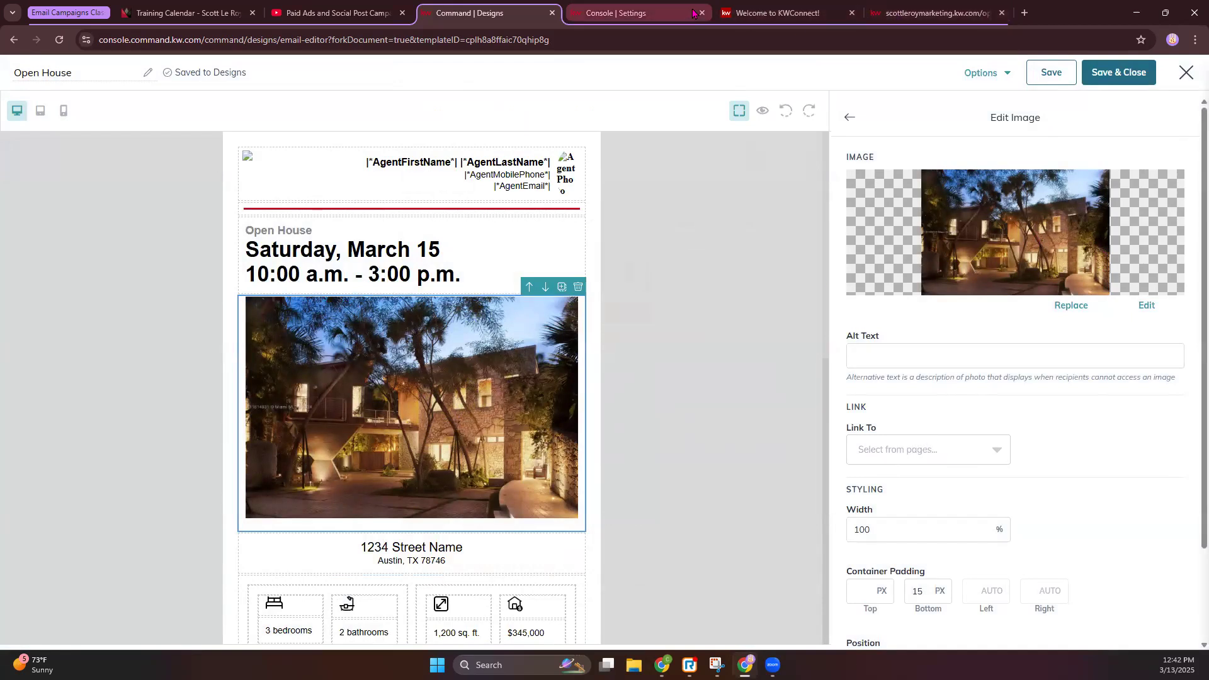
click(670, 21)
click(702, 13)
click(702, 12)
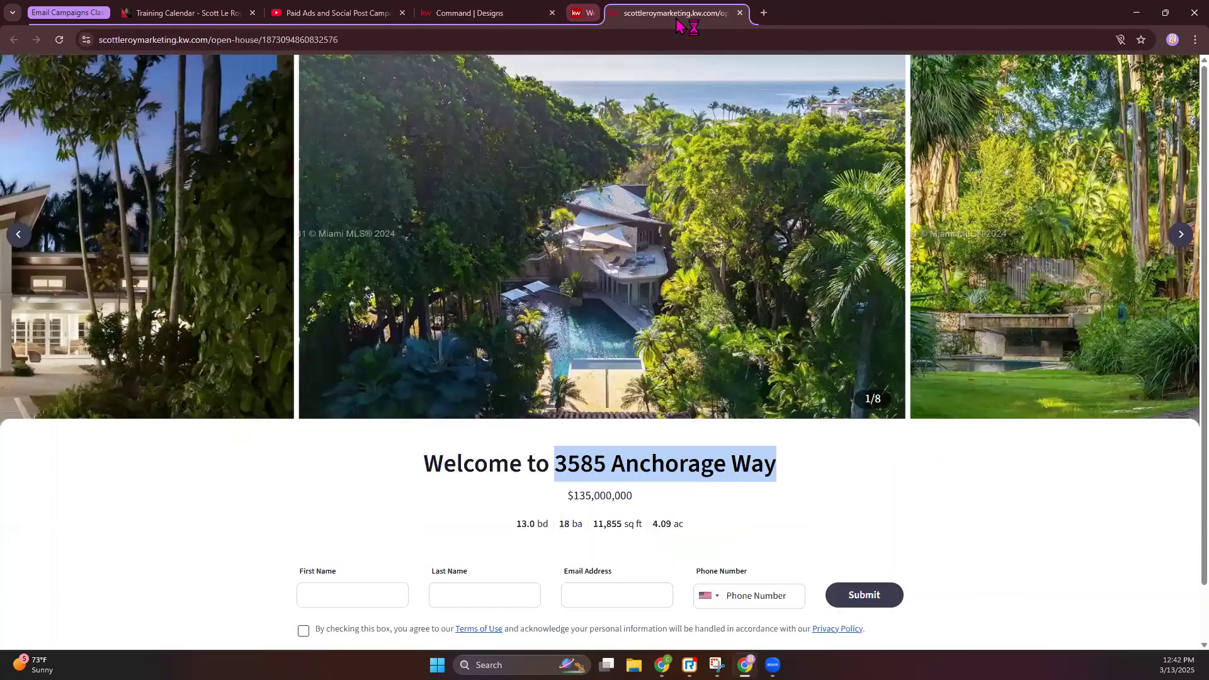
click(252, 39)
key(ctrl+c)
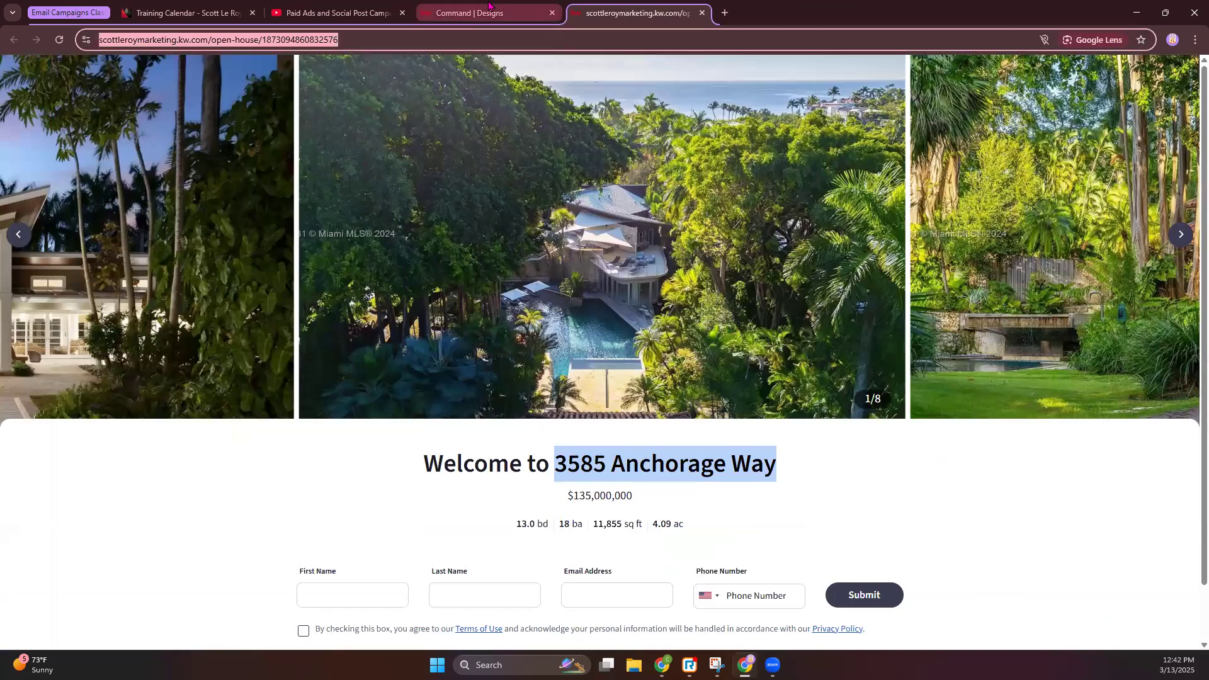
click(469, 13)
click(954, 454)
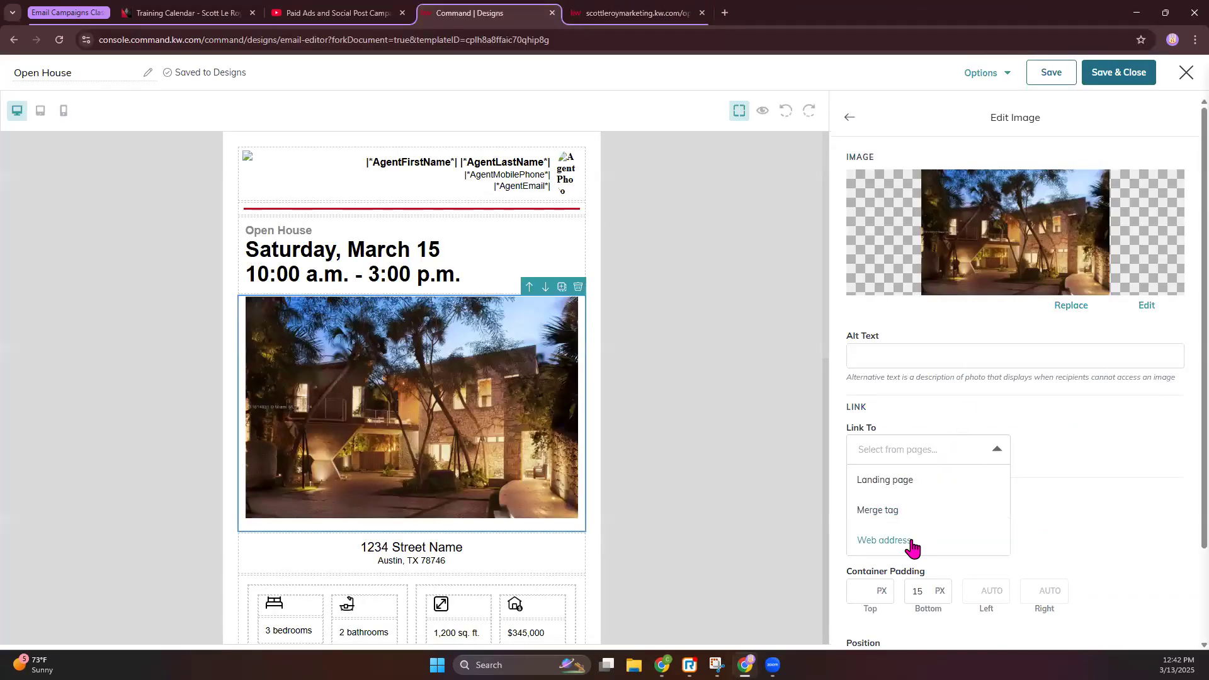
click(913, 544)
click(1058, 451)
key(ctrl+v)
scroll(942, 462, down, 2)
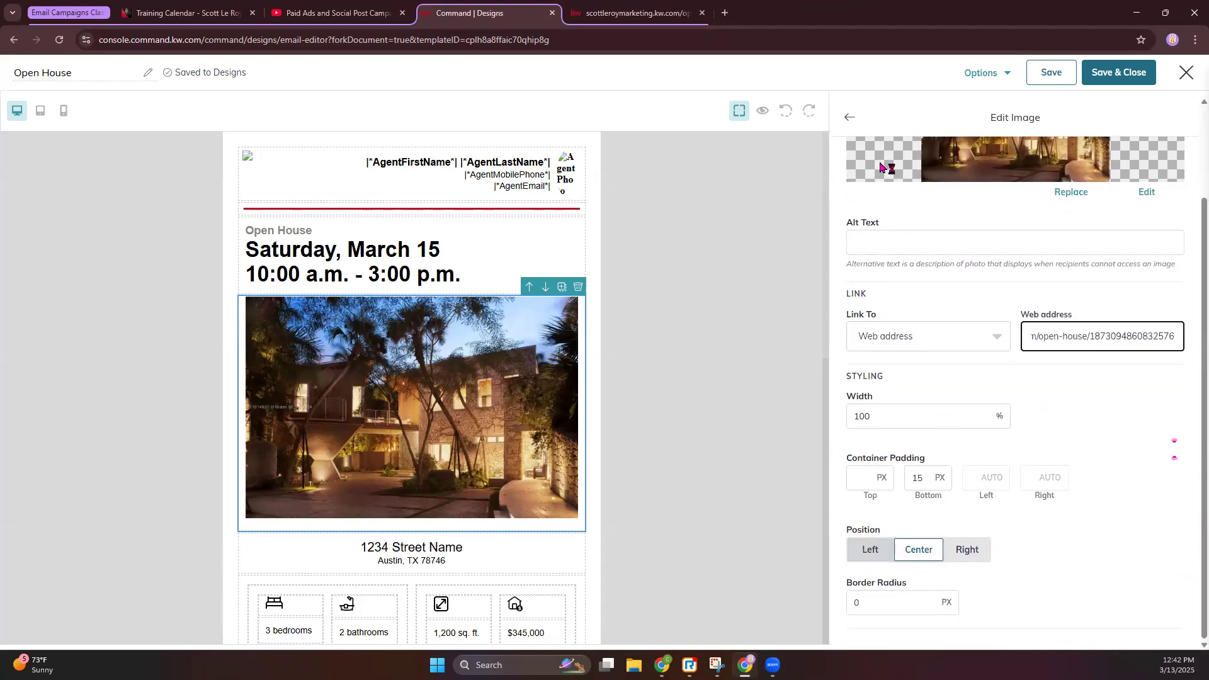
click(851, 119)
scroll(451, 502, down, 2)
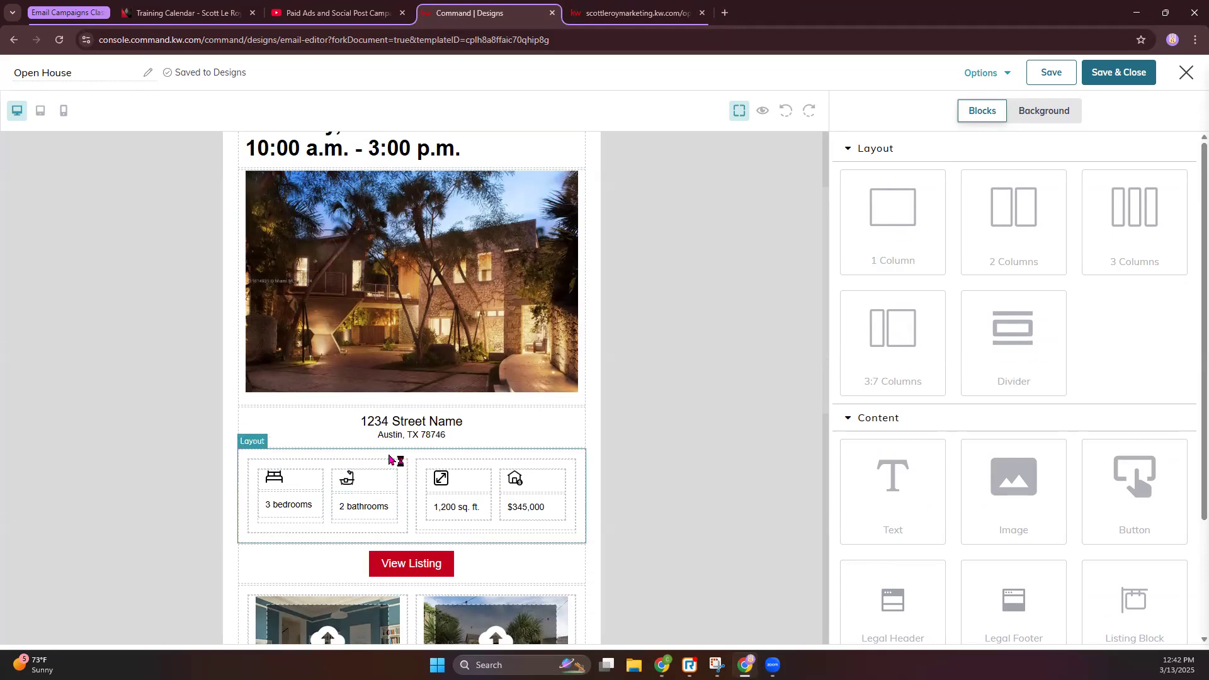
click(426, 436)
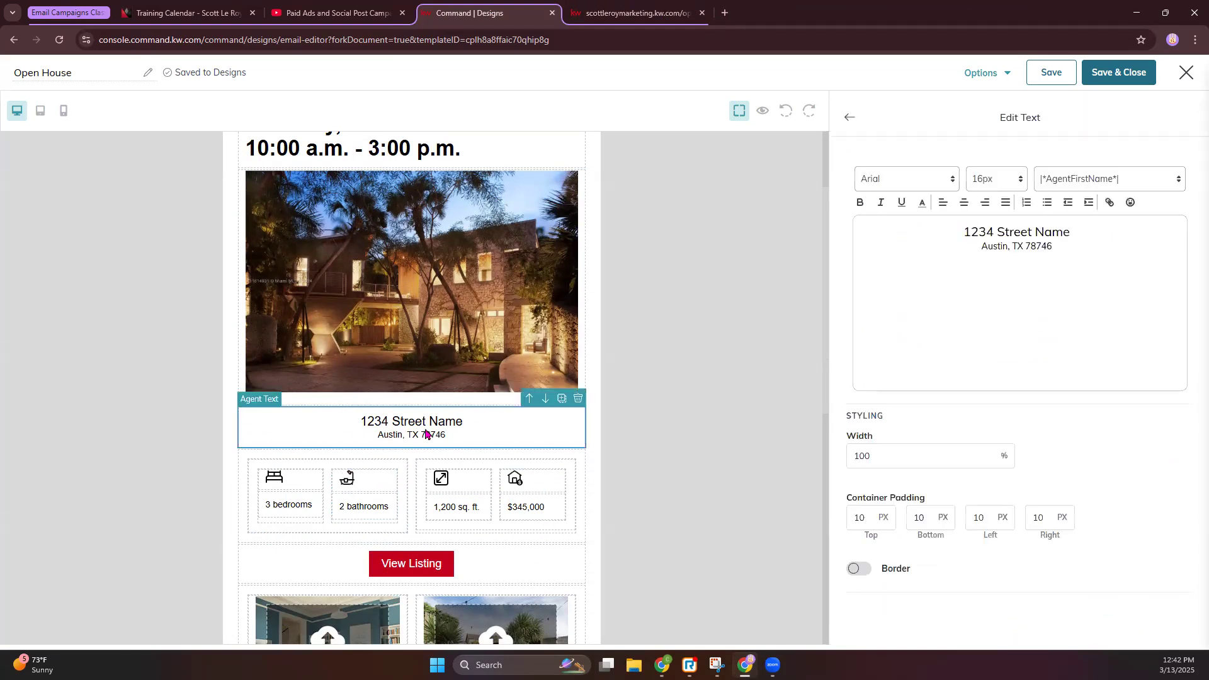
key(ctrl+a)
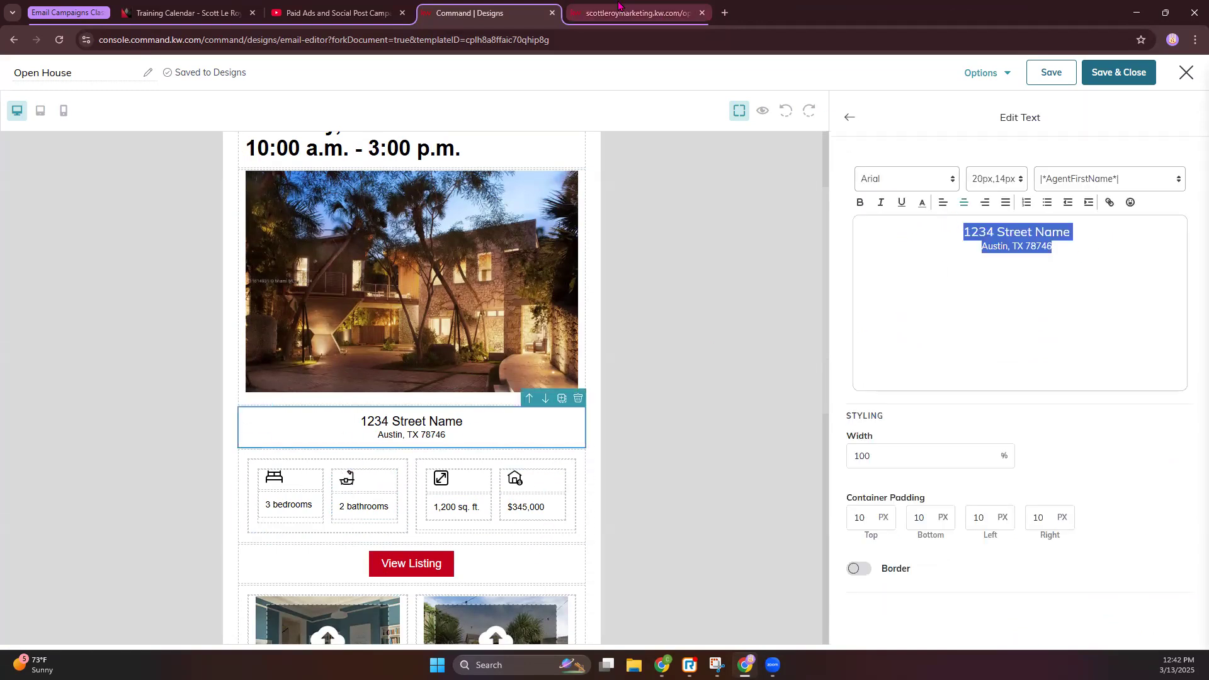
key(ctrl+Tab)
right_click(701, 469)
click(731, 475)
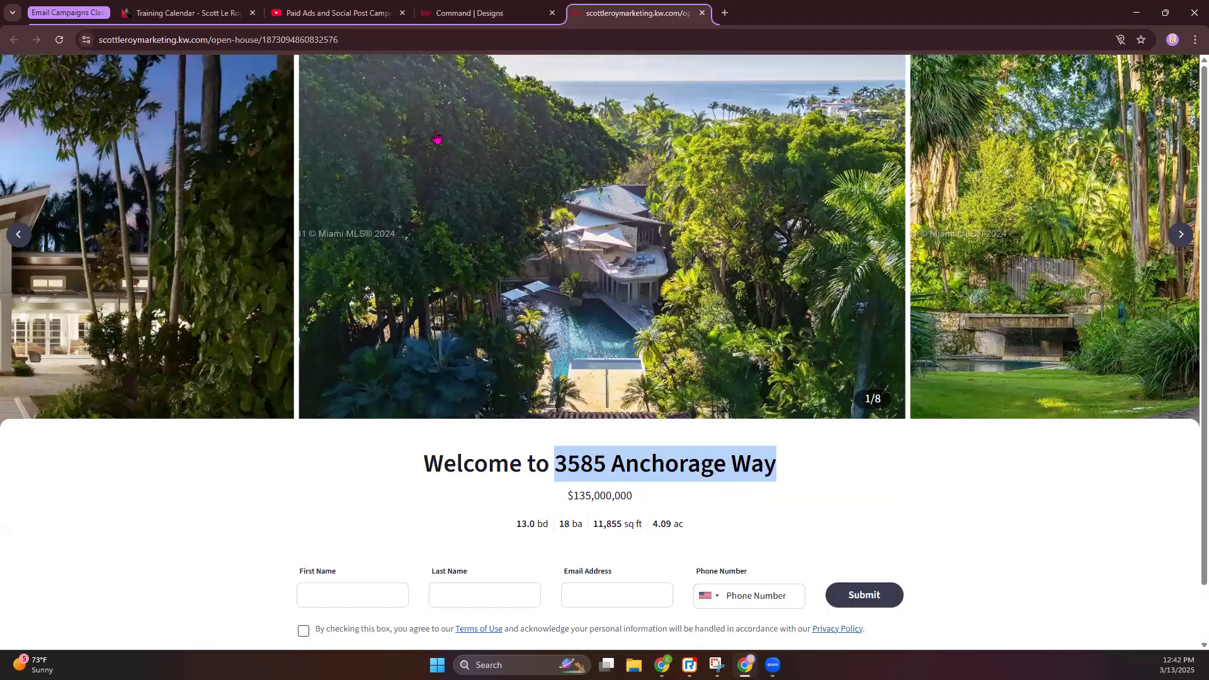
click(470, 13)
key(ctrl+v)
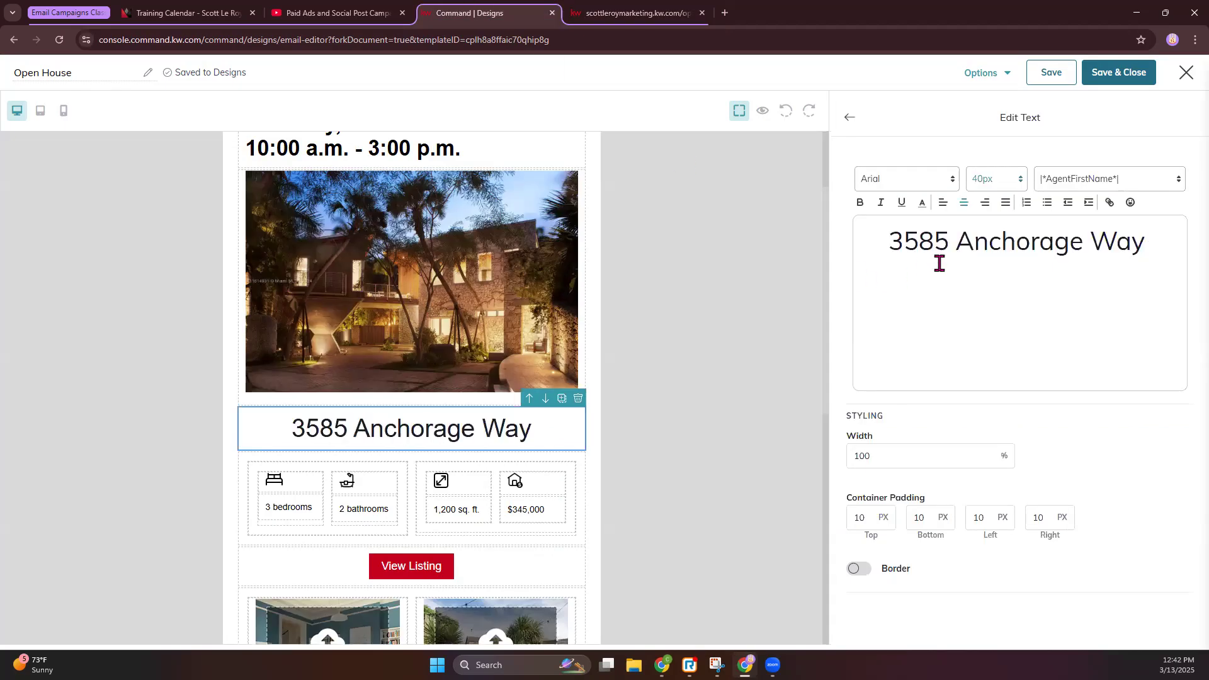
Paste the listing's beds, baths, size and acreage stats under the address
click(638, 18)
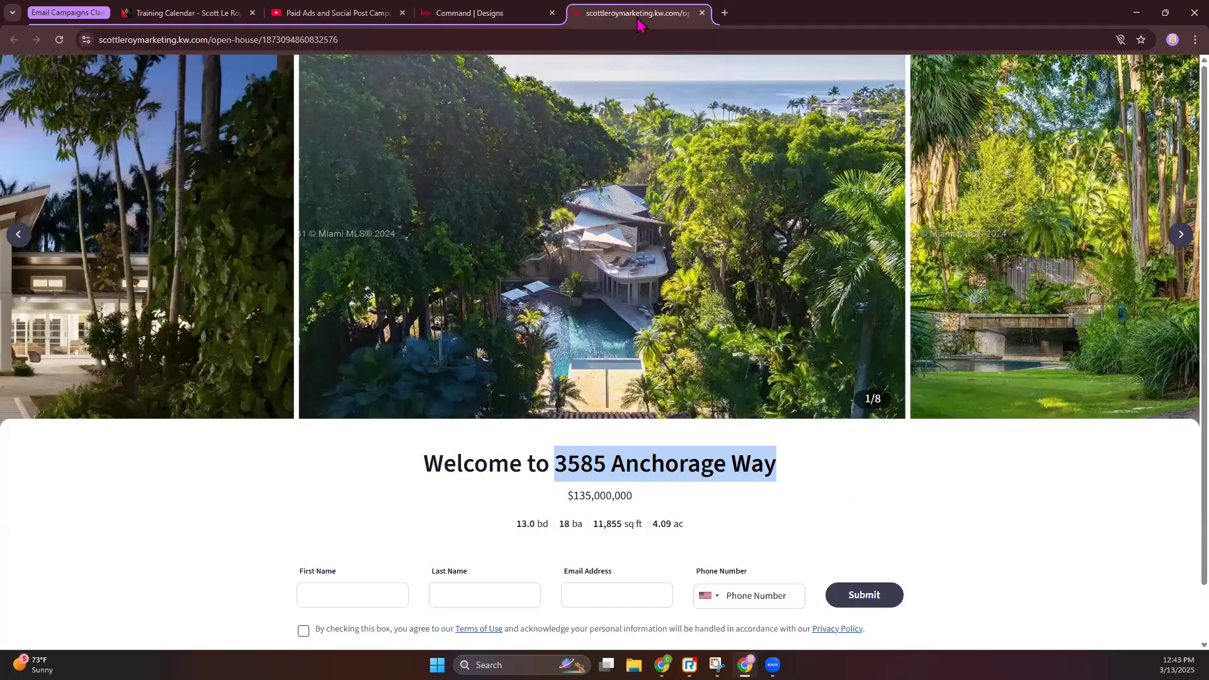
drag(673, 529, 512, 536)
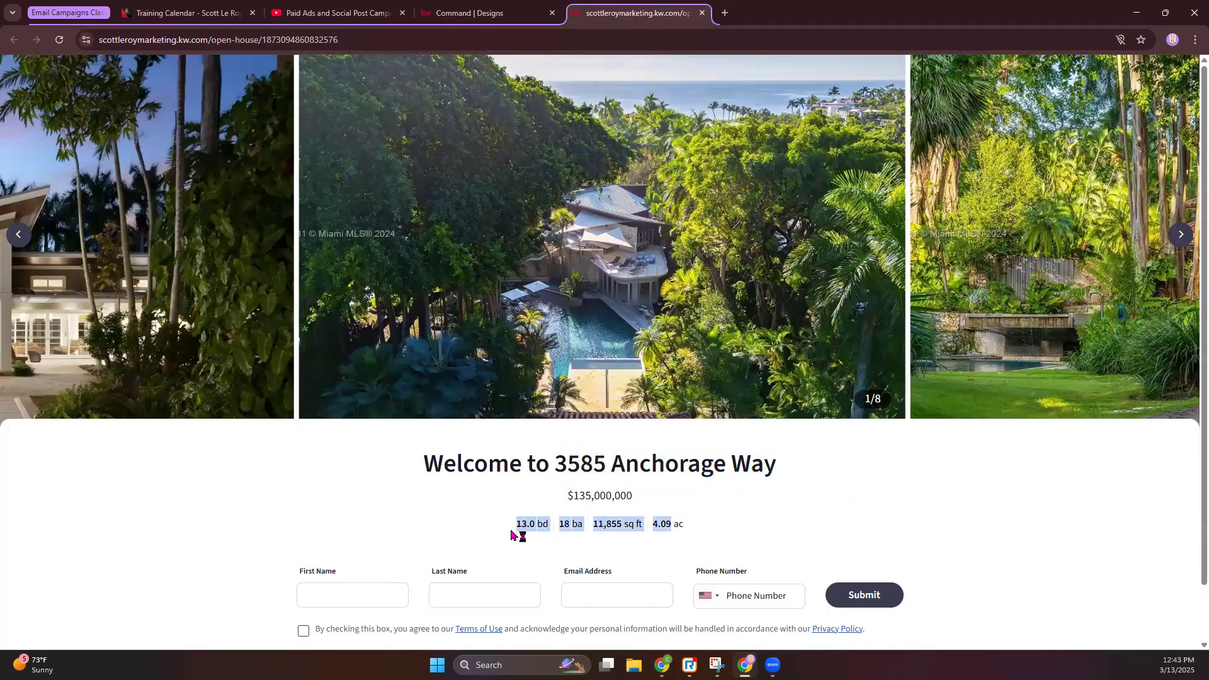
key(ctrl+c)
click(469, 13)
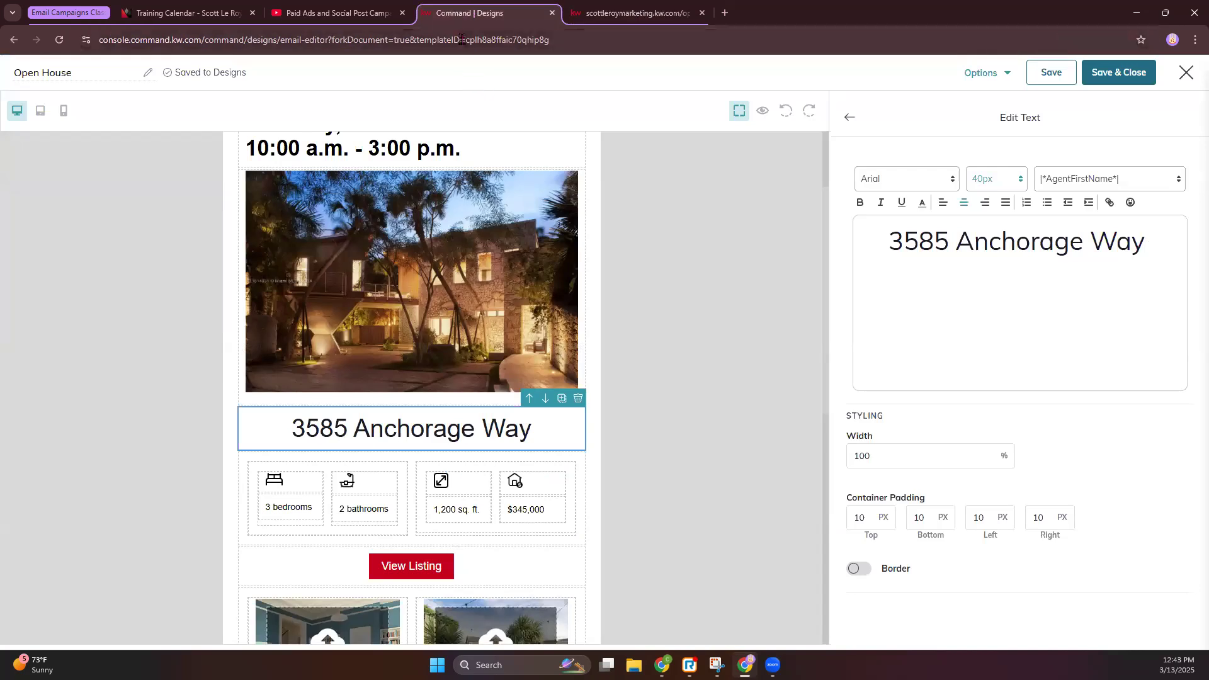
click(488, 40)
key(ctrl+v)
click(758, 334)
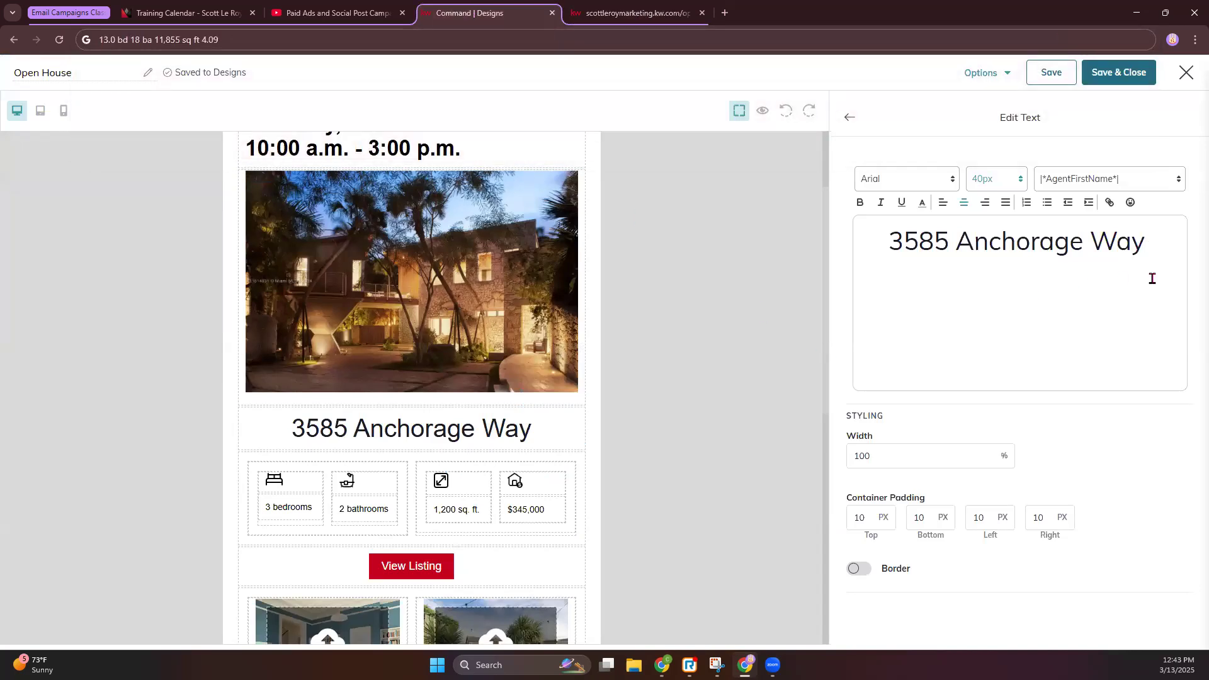
key(ctrl+v)
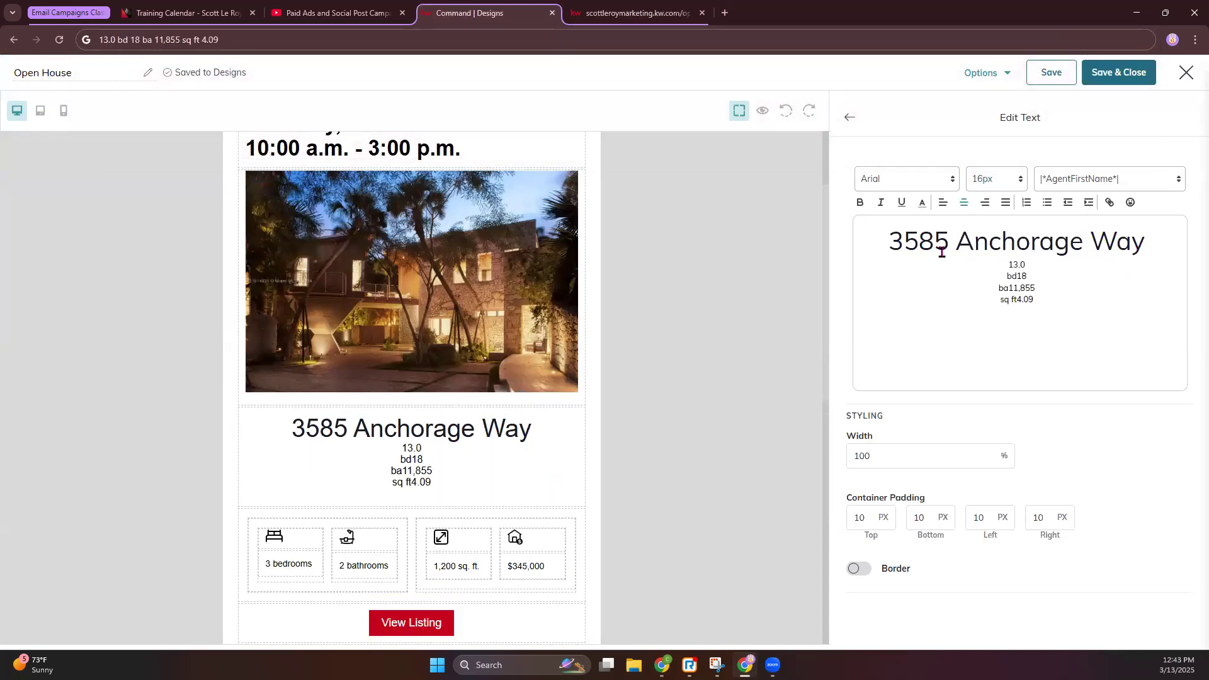
click(853, 121)
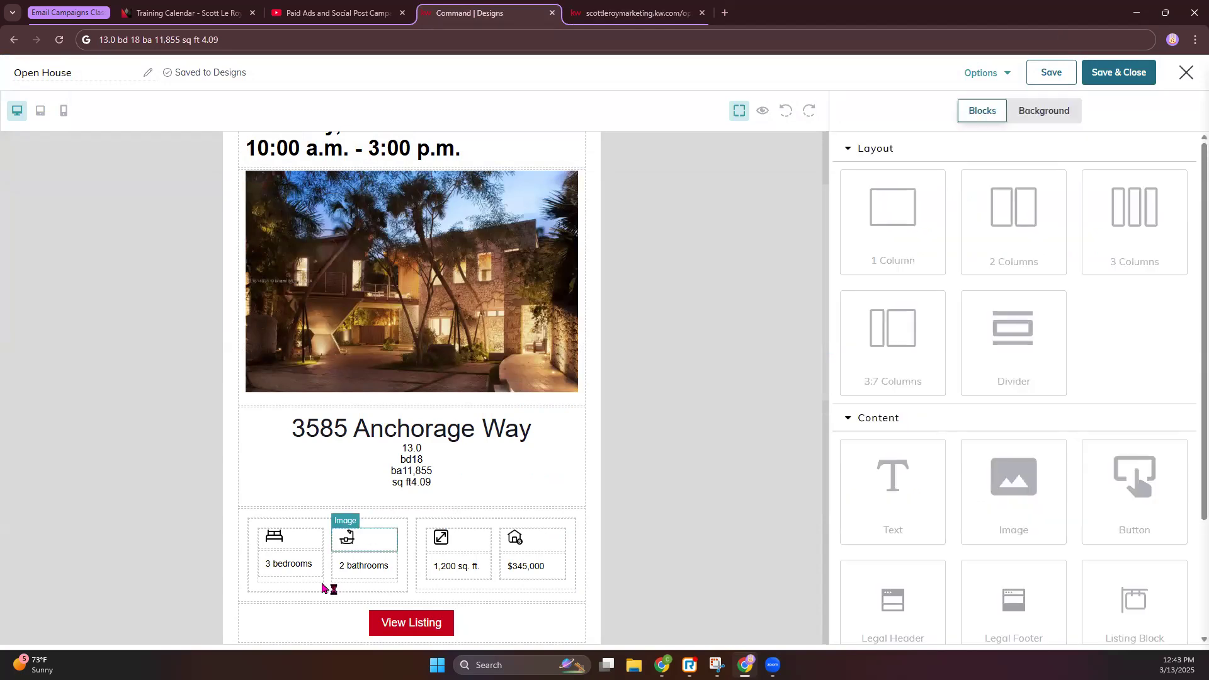
Select the 3 bedrooms count to change it, checking the counts on the listing page
click(302, 563)
drag(869, 222, 845, 235)
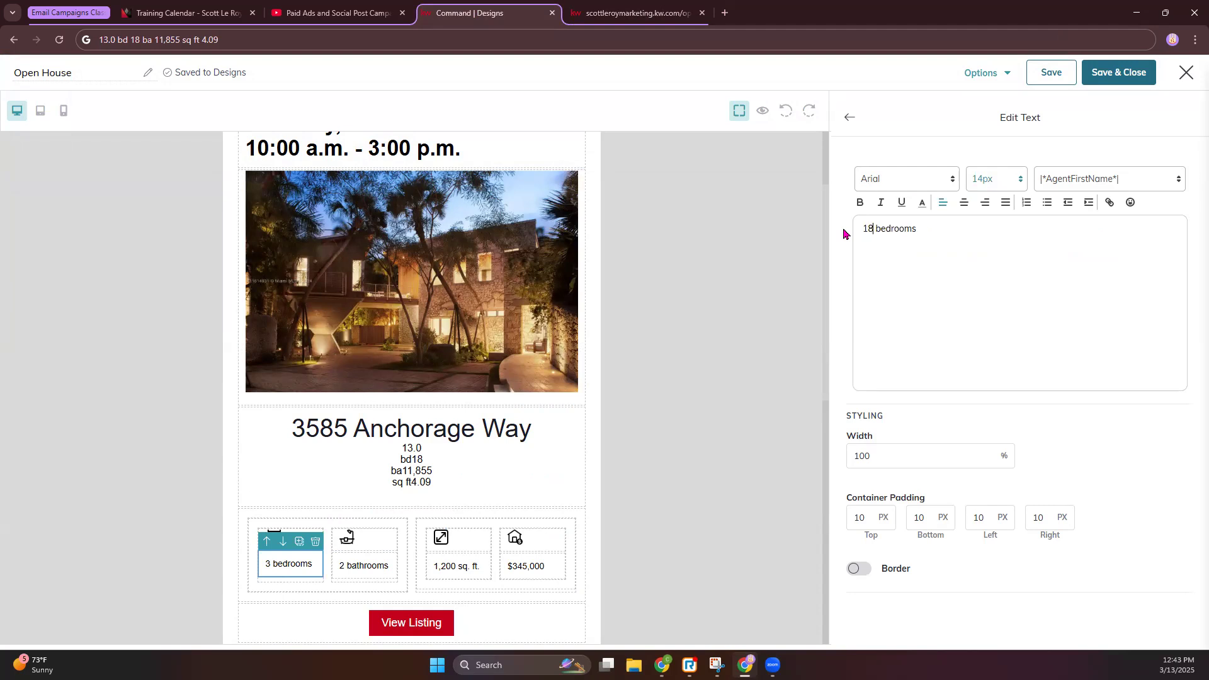
click(370, 565)
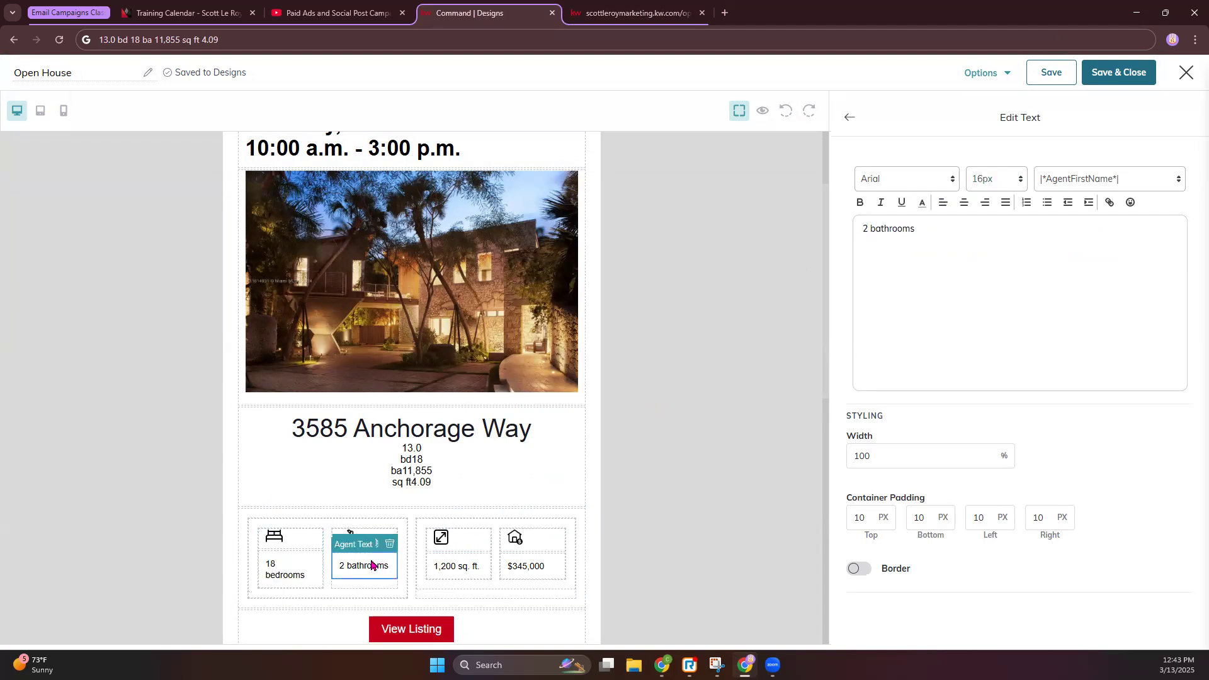
click(620, 11)
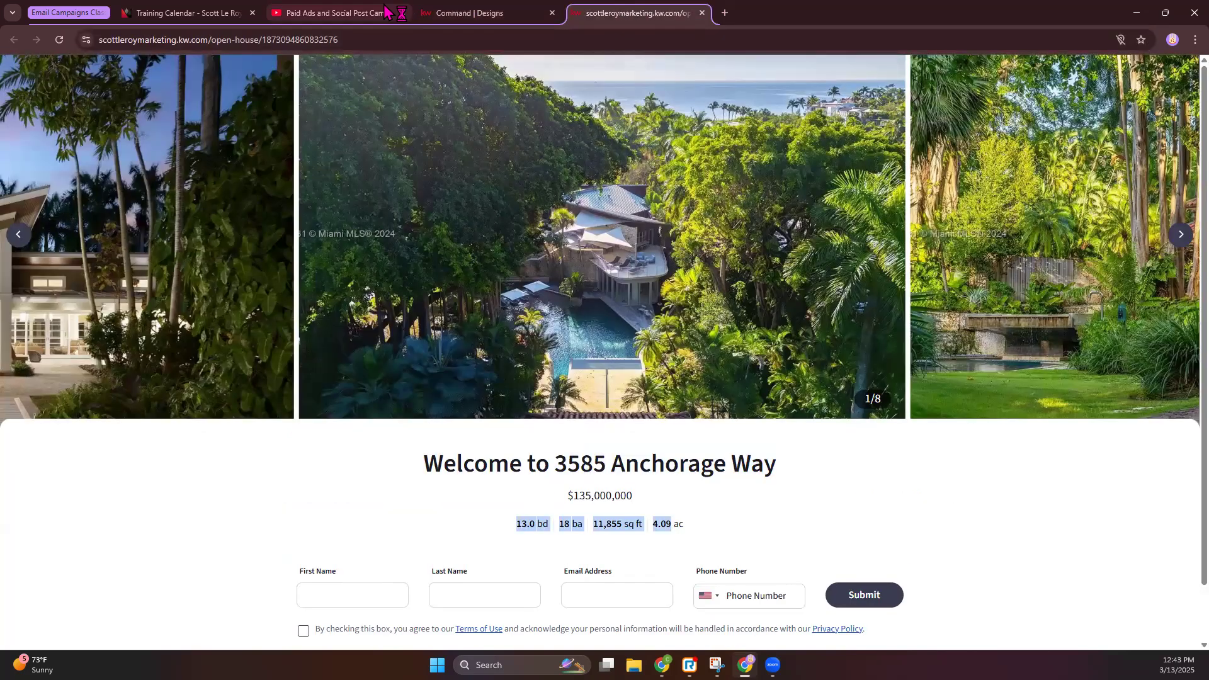
Type 8 so the count reads 18, then recheck the bedroom and address text
click(461, 13)
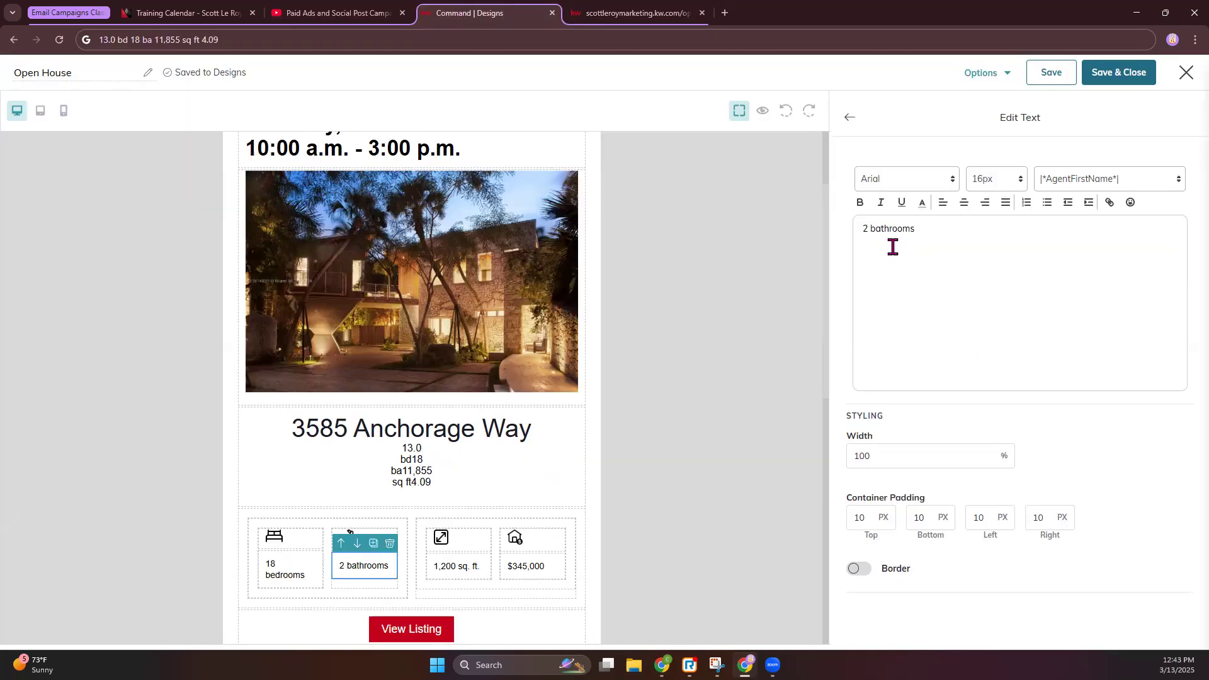
text(8)
click(849, 117)
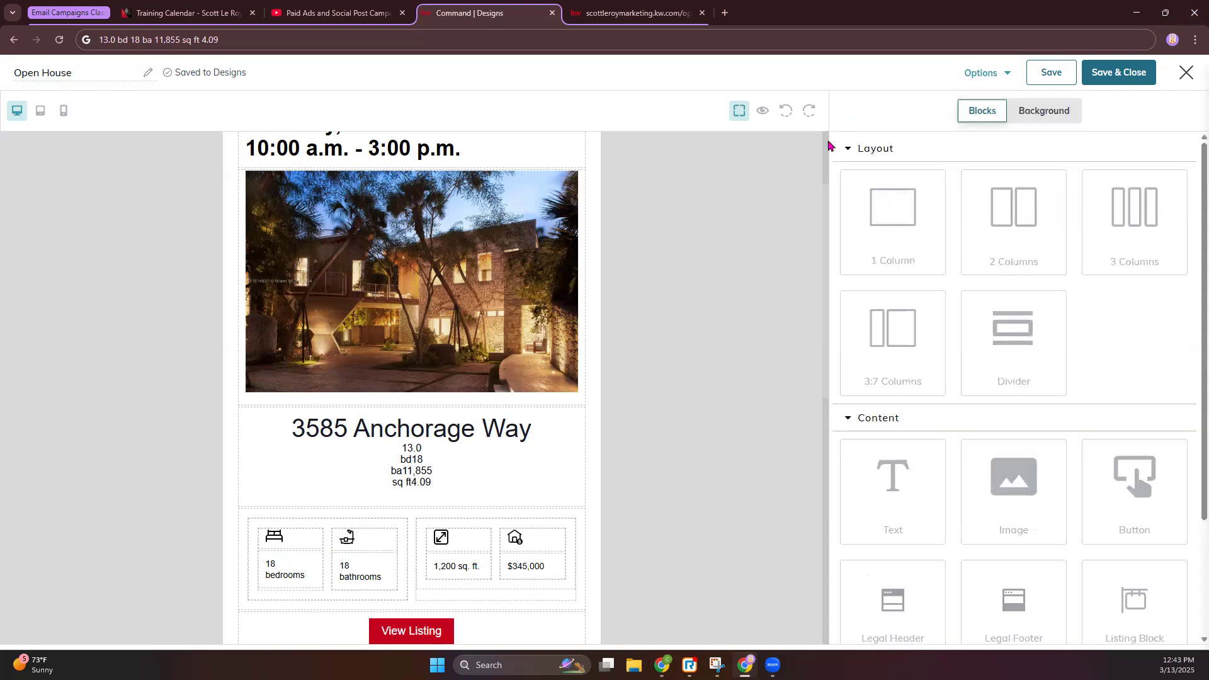
click(287, 569)
click(874, 232)
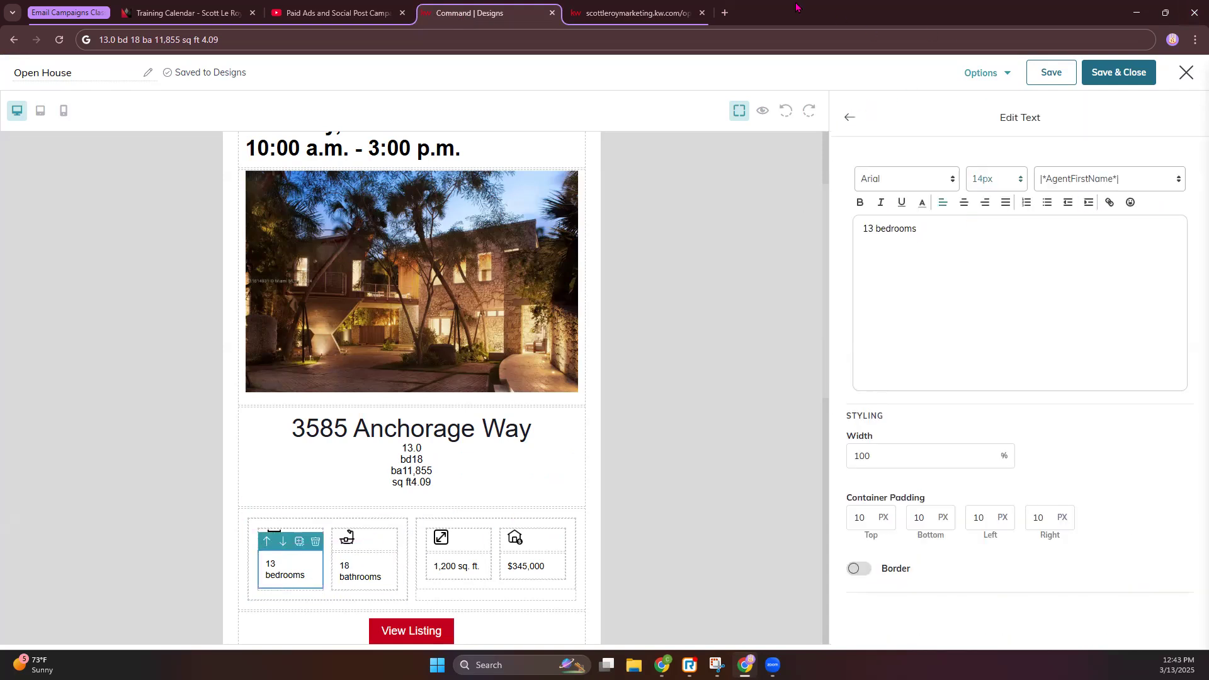
click(439, 471)
drag(1043, 296, 976, 301)
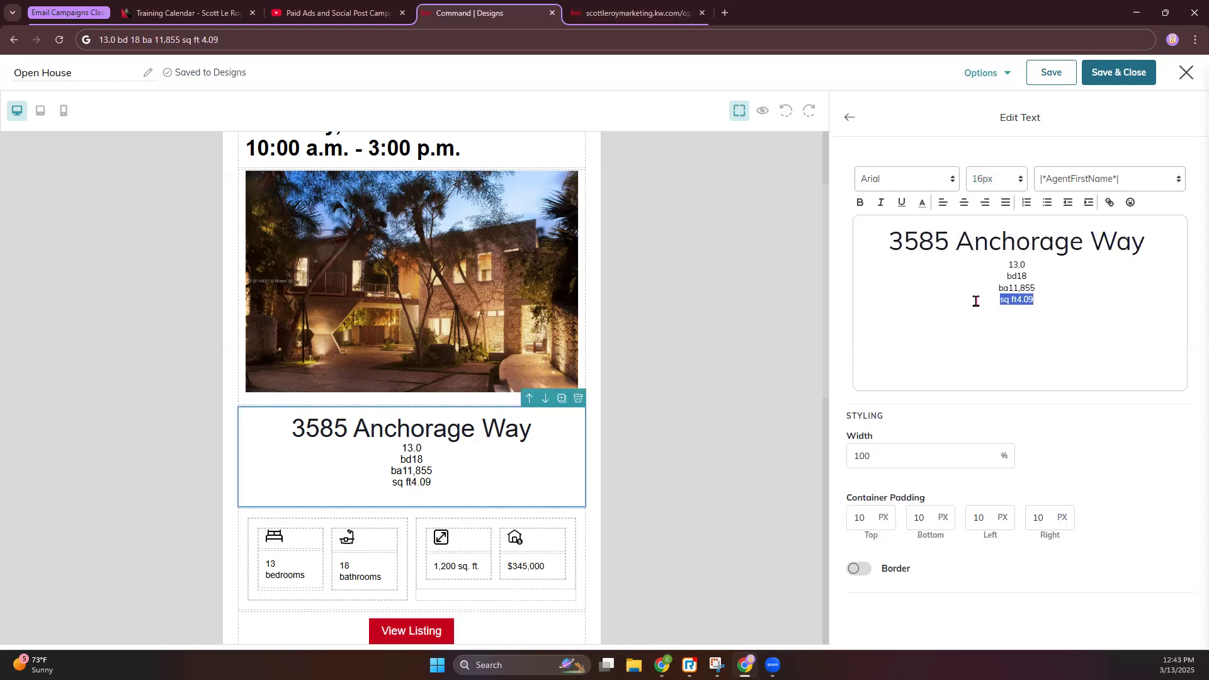
click(849, 117)
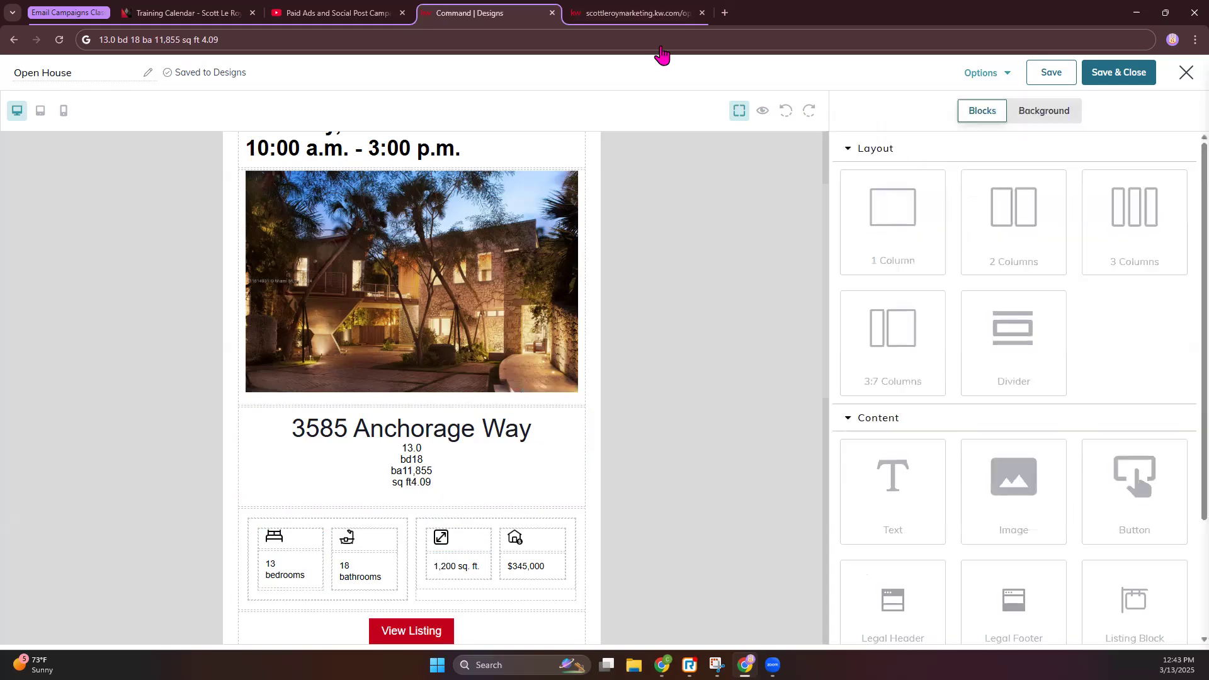
Replace the 1,200 sq. ft. figure with the listing's 11,855 square footage
click(637, 13)
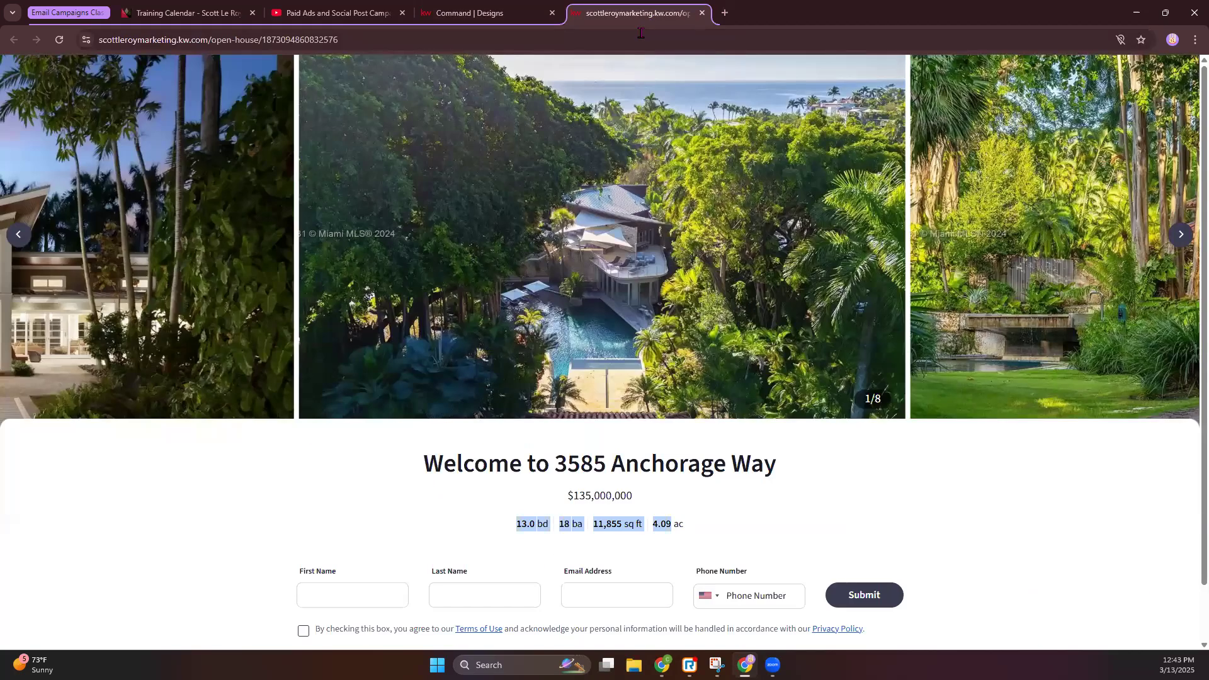
click(730, 524)
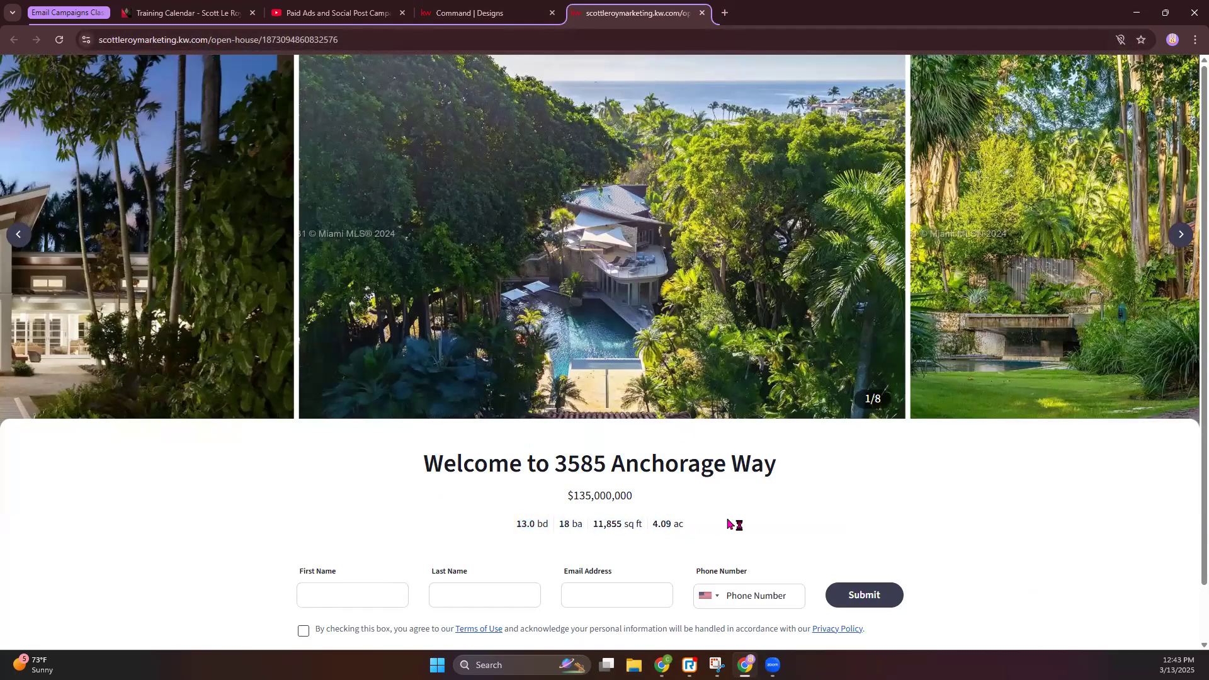
drag(623, 526, 593, 527)
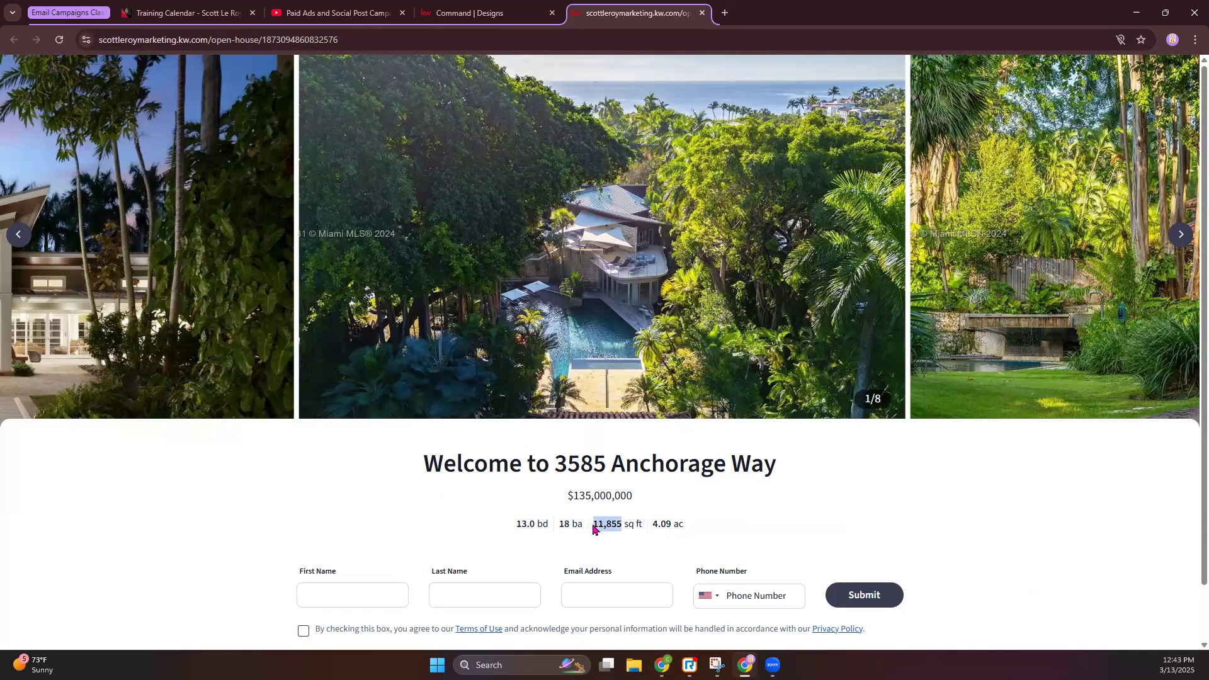
click(479, 12)
click(494, 563)
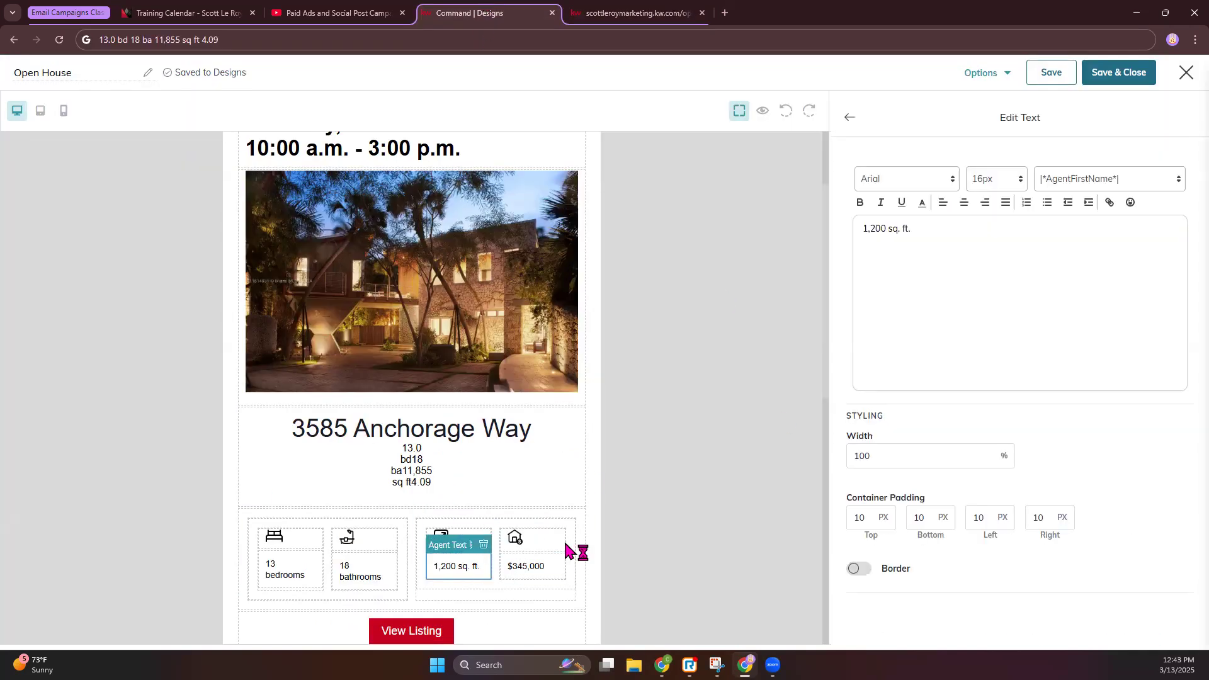
double_click(882, 230)
key(ctrl+v)
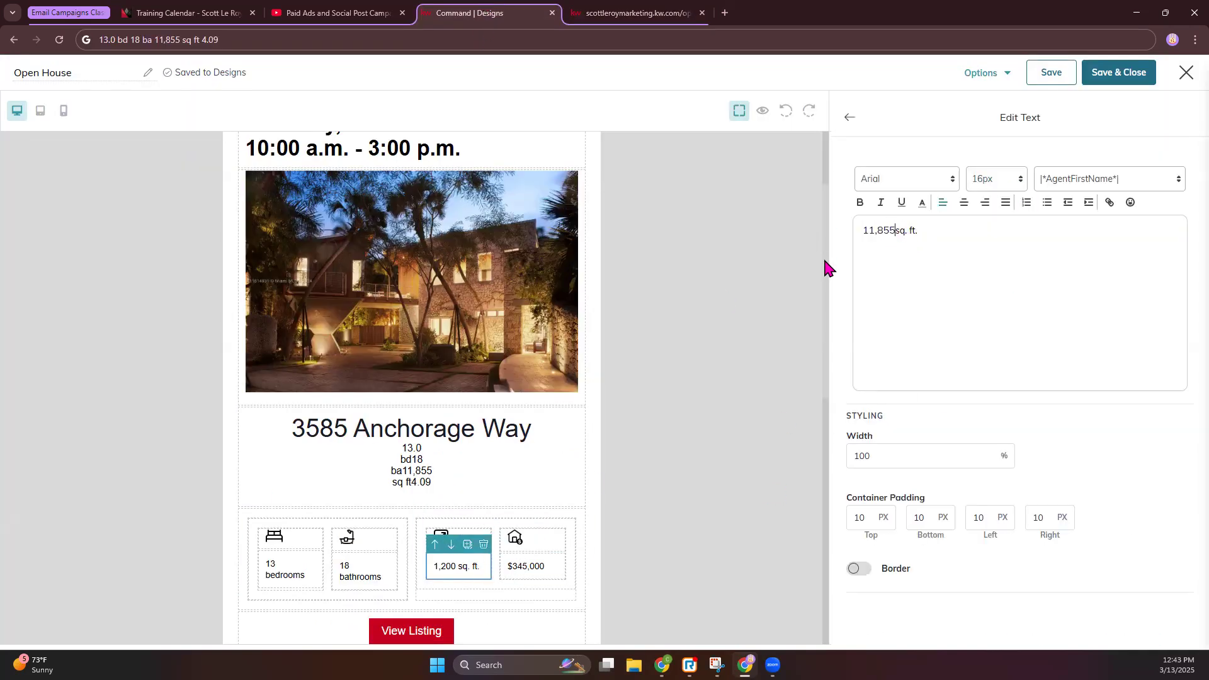
click(847, 120)
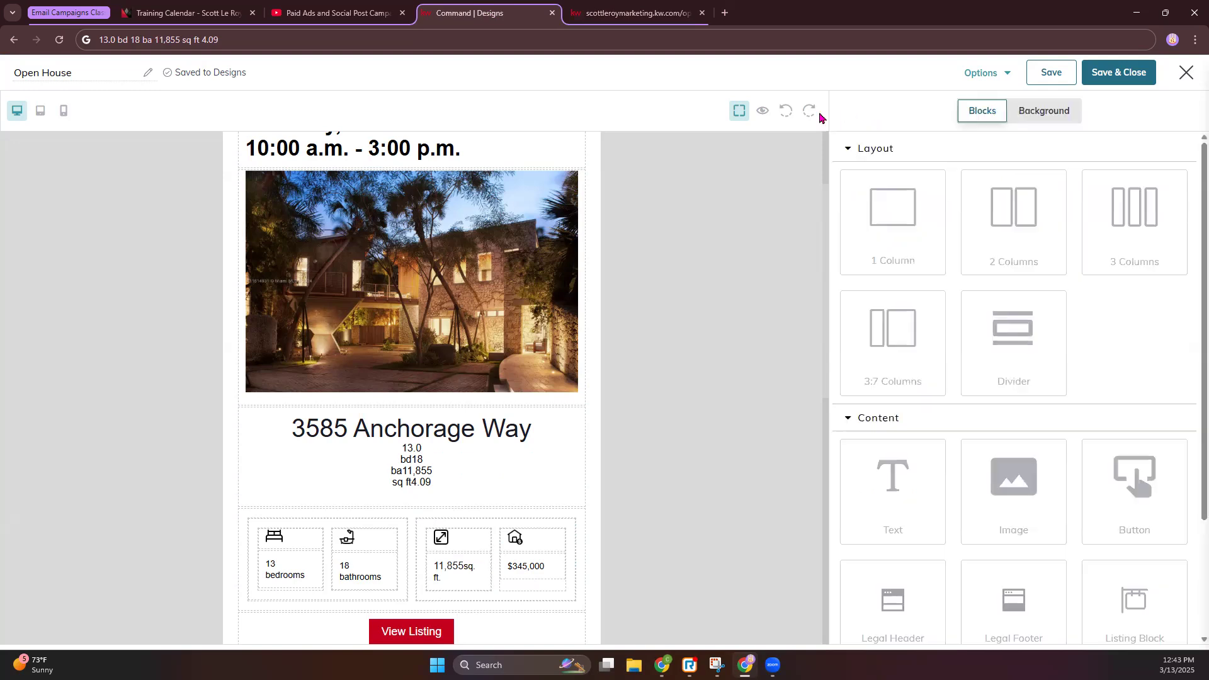
Replace the $345,000 price with the listing price $135,000,000
click(633, 13)
drag(661, 502, 554, 499)
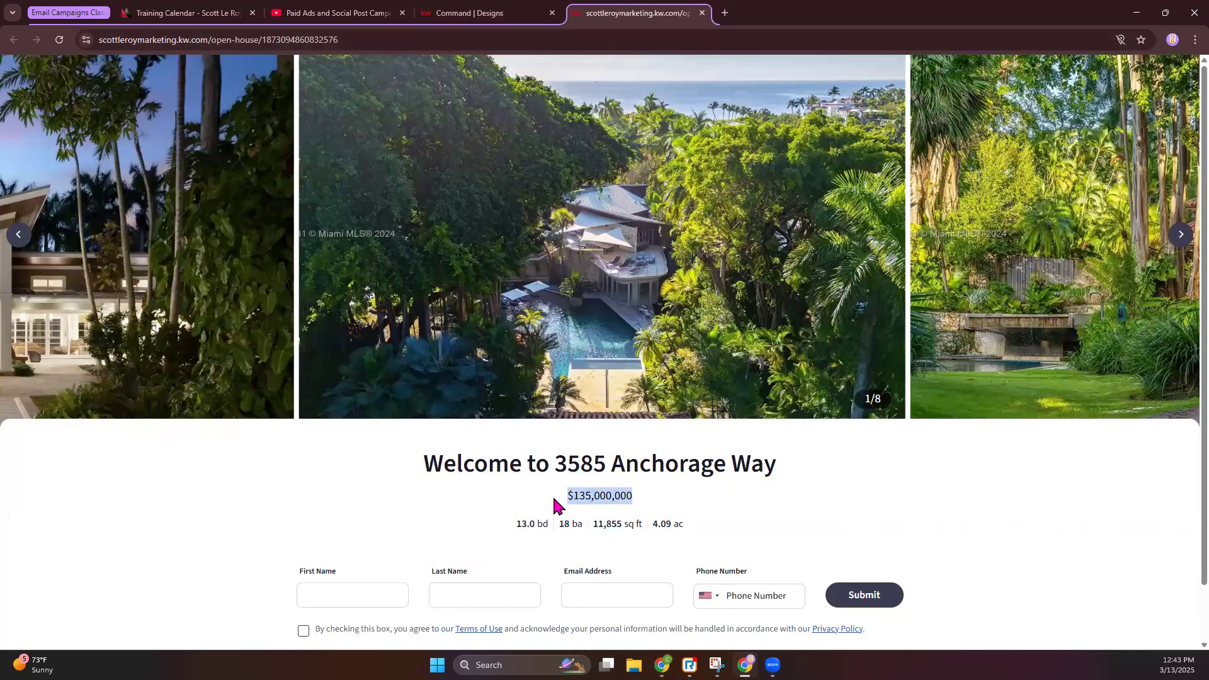
key(ctrl+c)
key(ctrl+shift+Tab)
click(535, 566)
drag(968, 217, 823, 237)
key(ctrl+v)
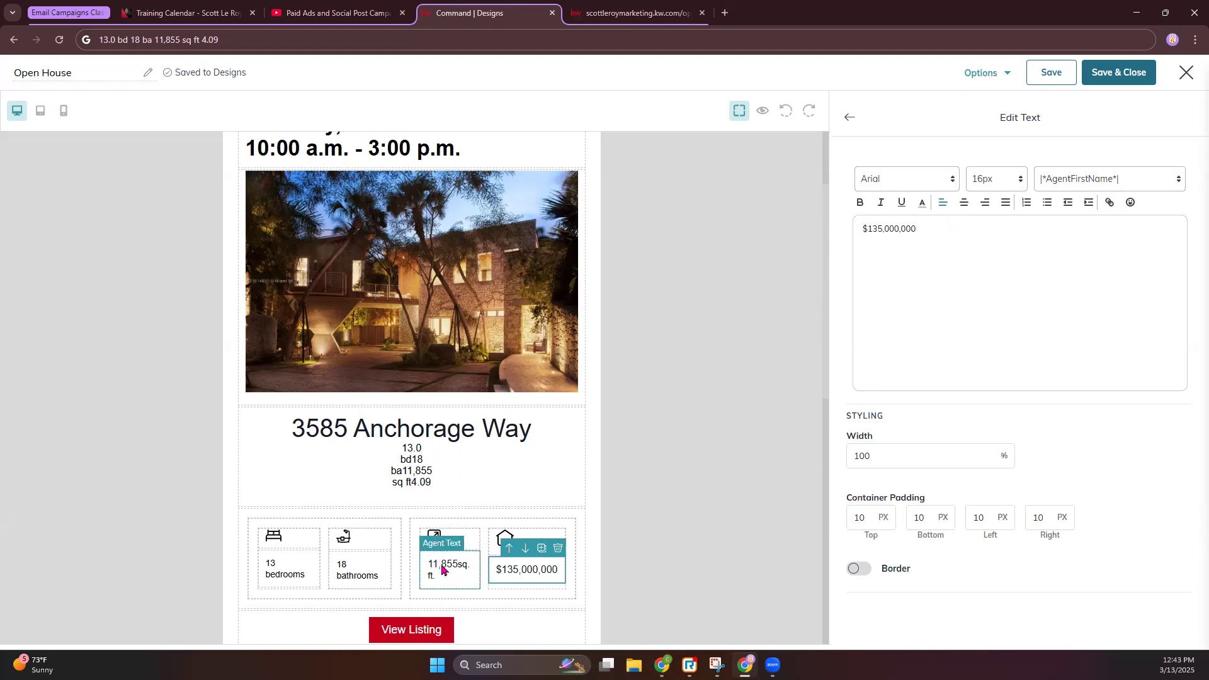
click(443, 570)
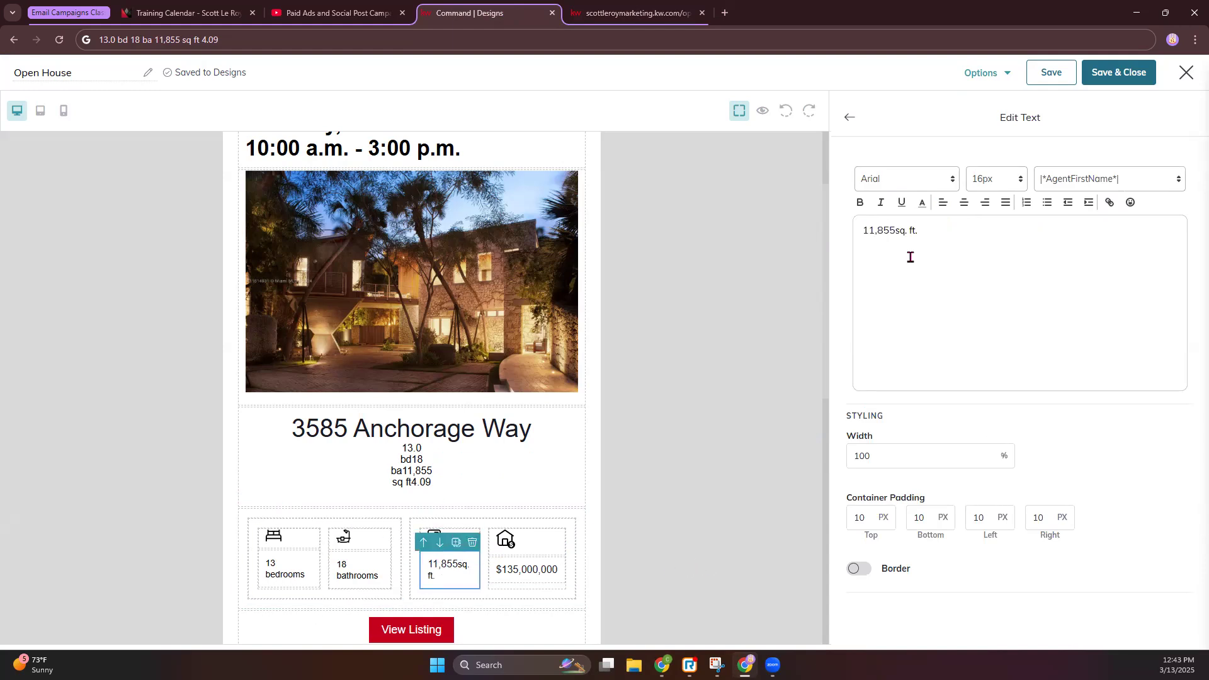
click(849, 119)
click(392, 479)
drag(1036, 301, 980, 264)
key(BackSpace)
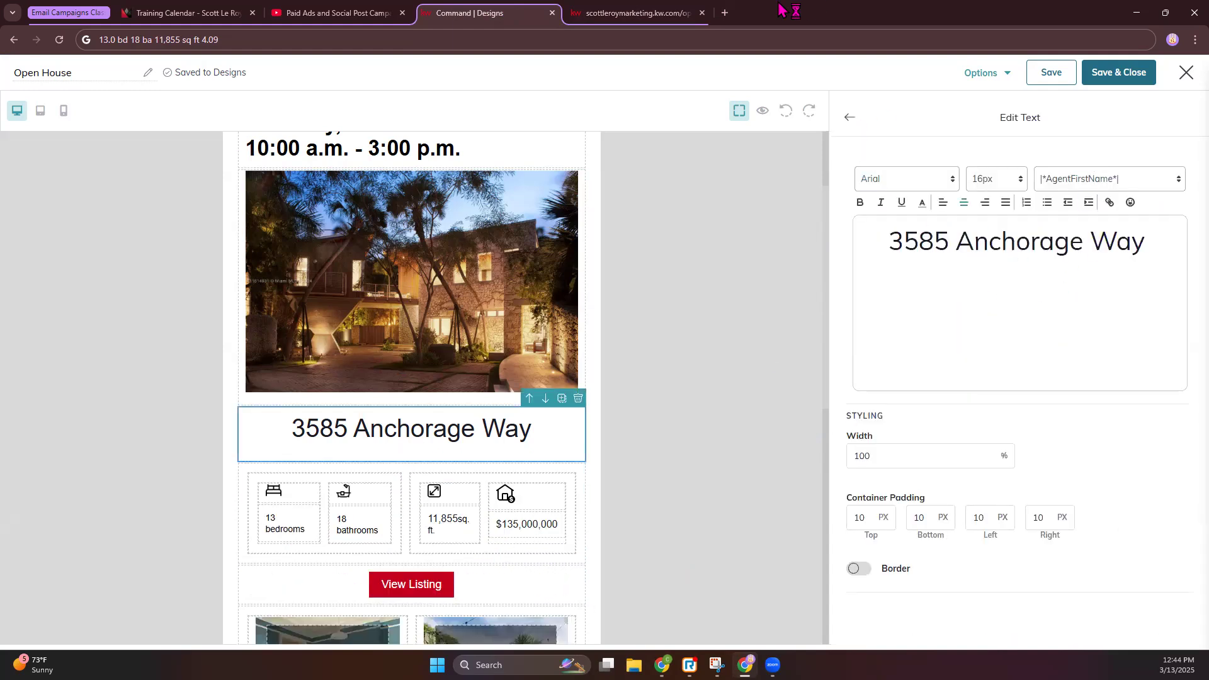
click(850, 118)
Link the View Listing button to the copied open-house listing page's web address
scroll(566, 327, down, 6)
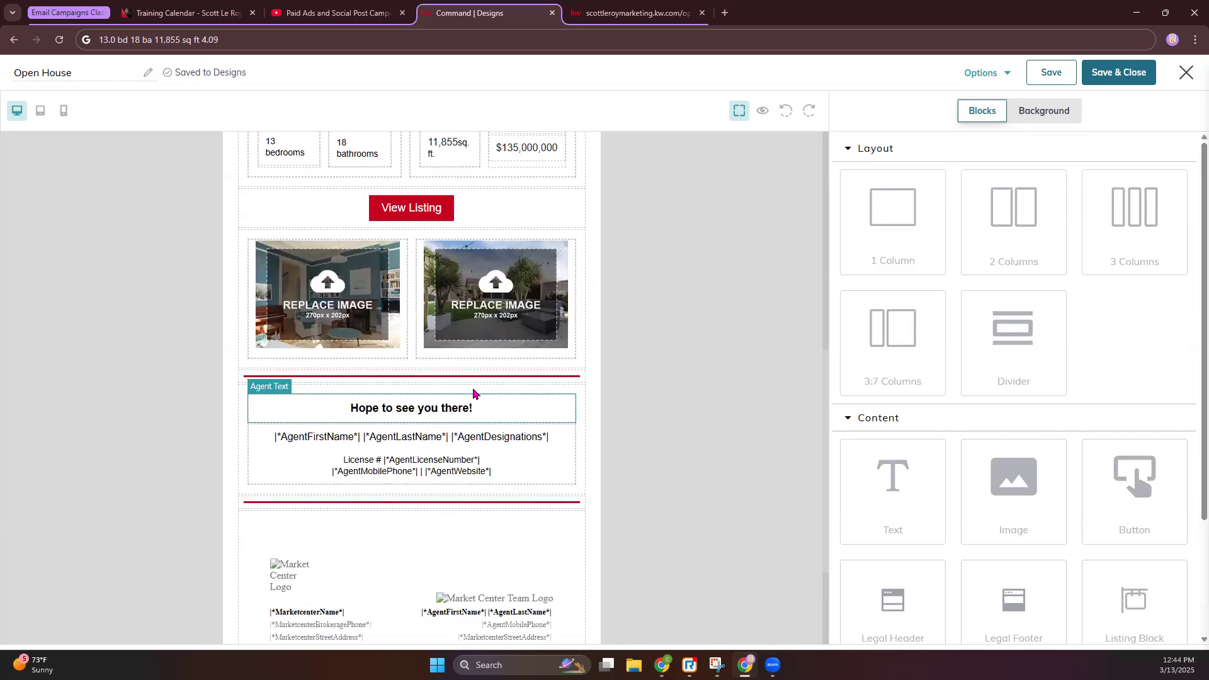
click(415, 212)
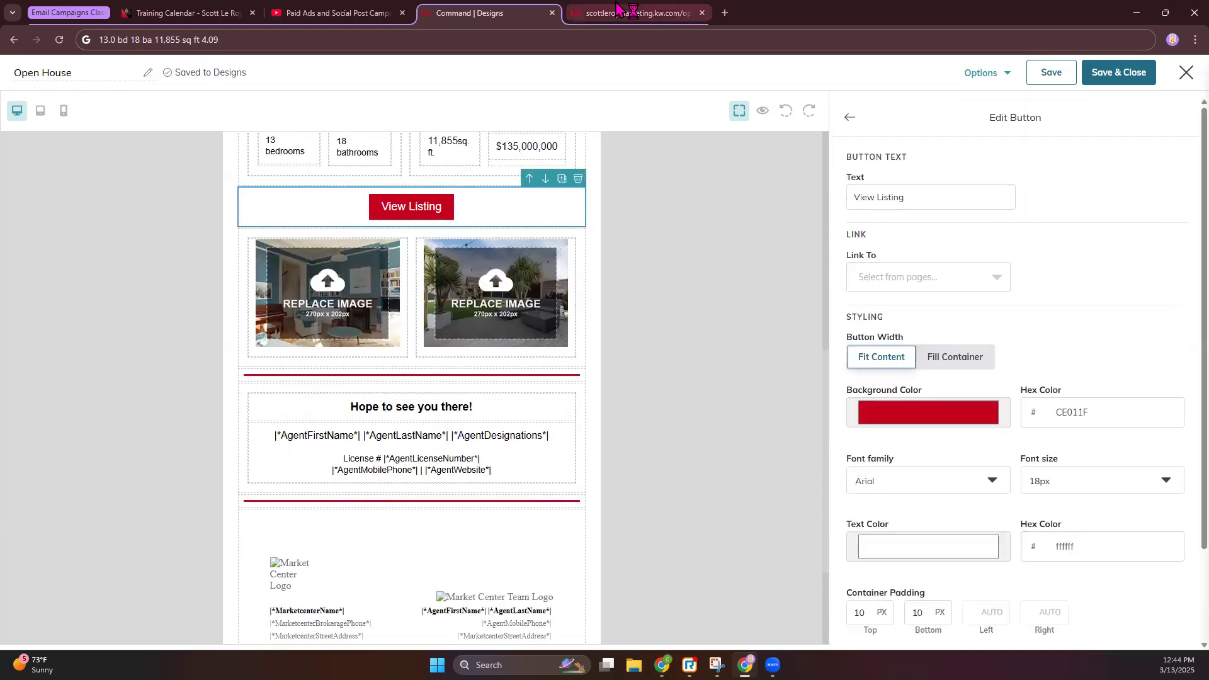
click(633, 12)
click(555, 39)
click(467, 9)
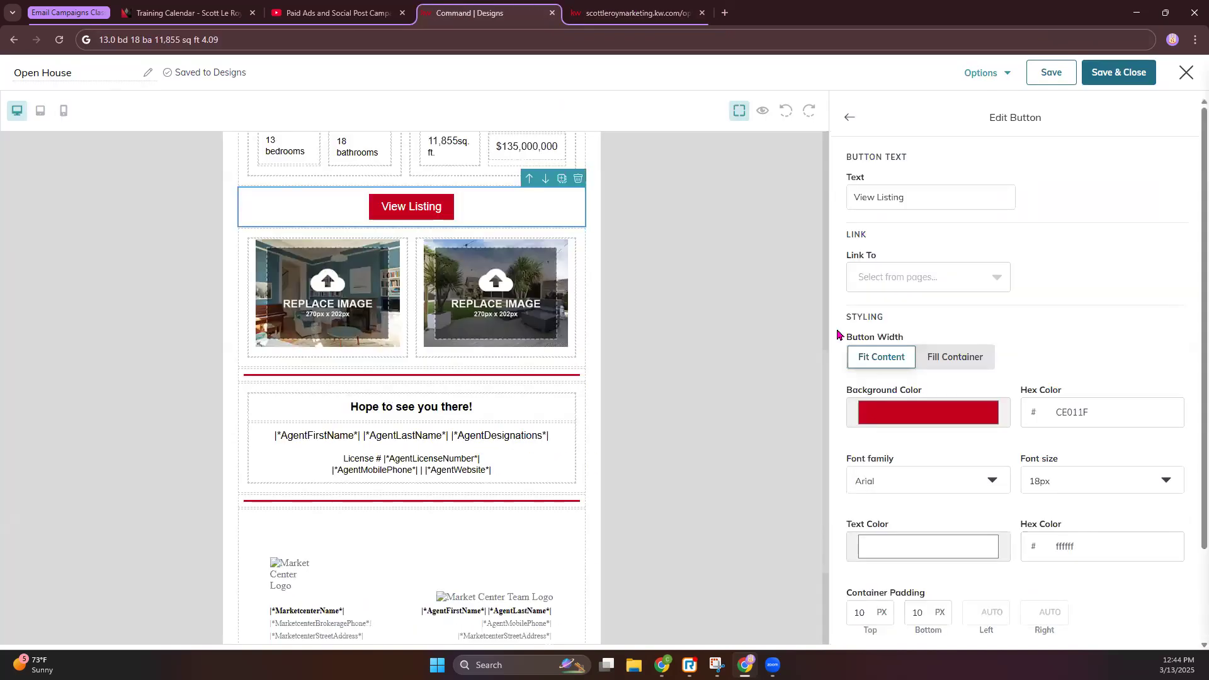
click(944, 277)
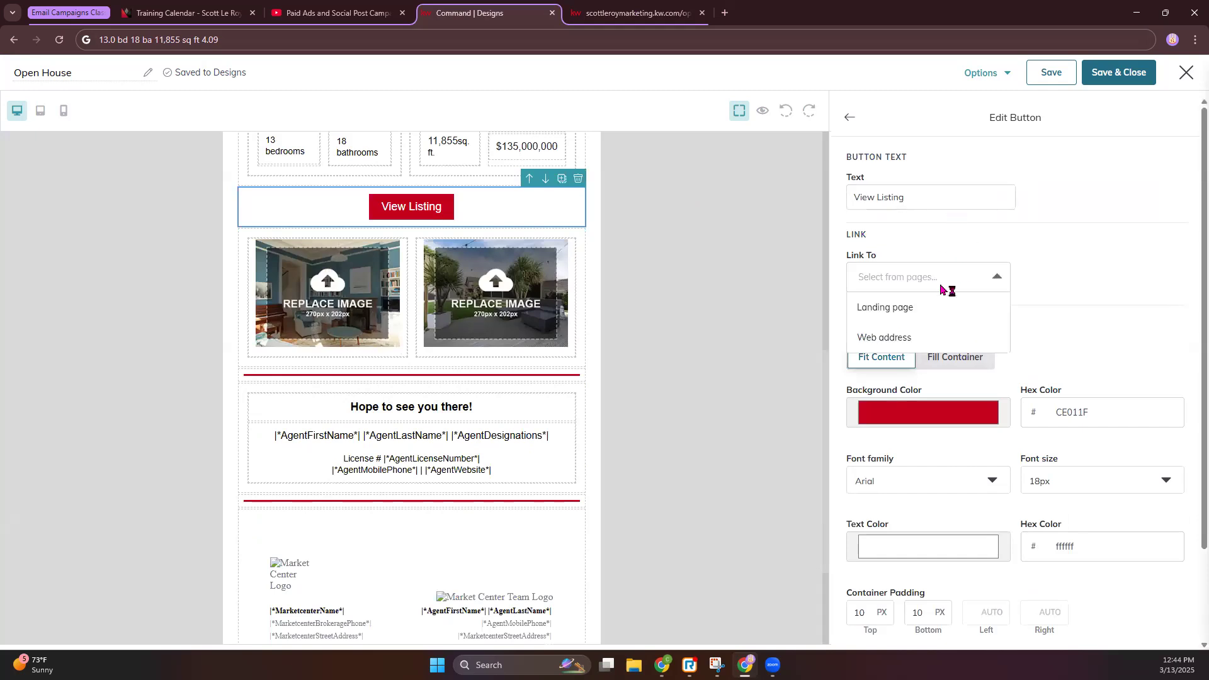
click(934, 335)
click(1036, 277)
key(ctrl+v)
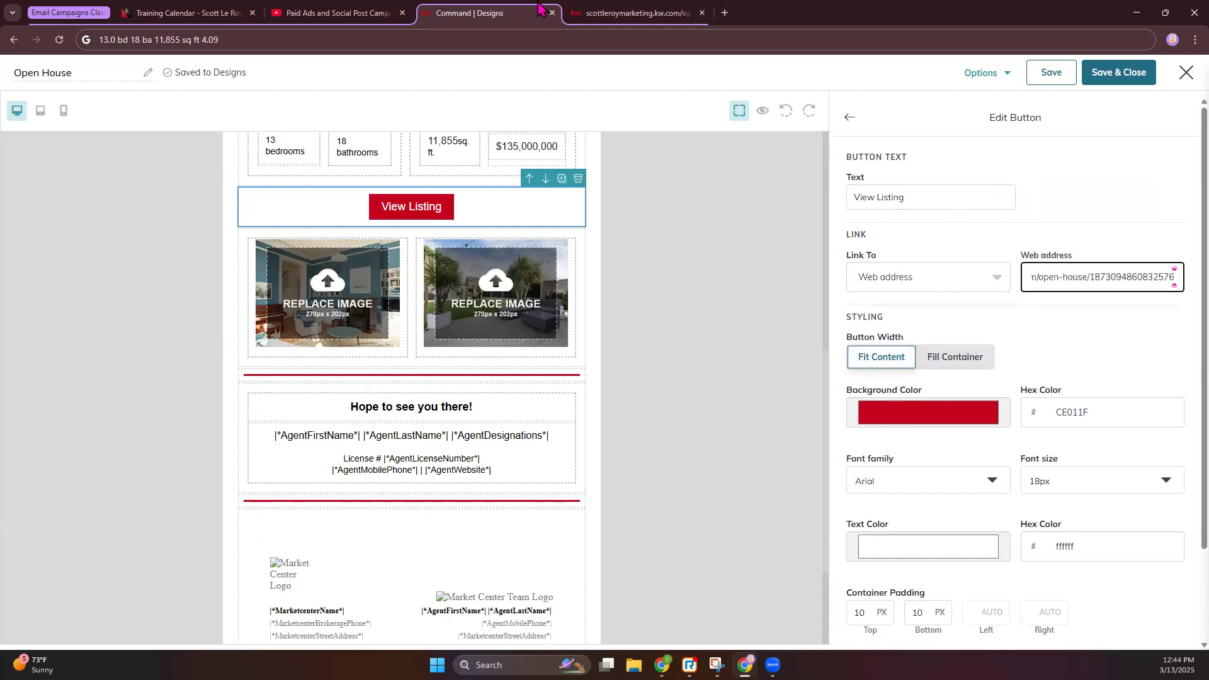
click(583, 13)
click(485, 13)
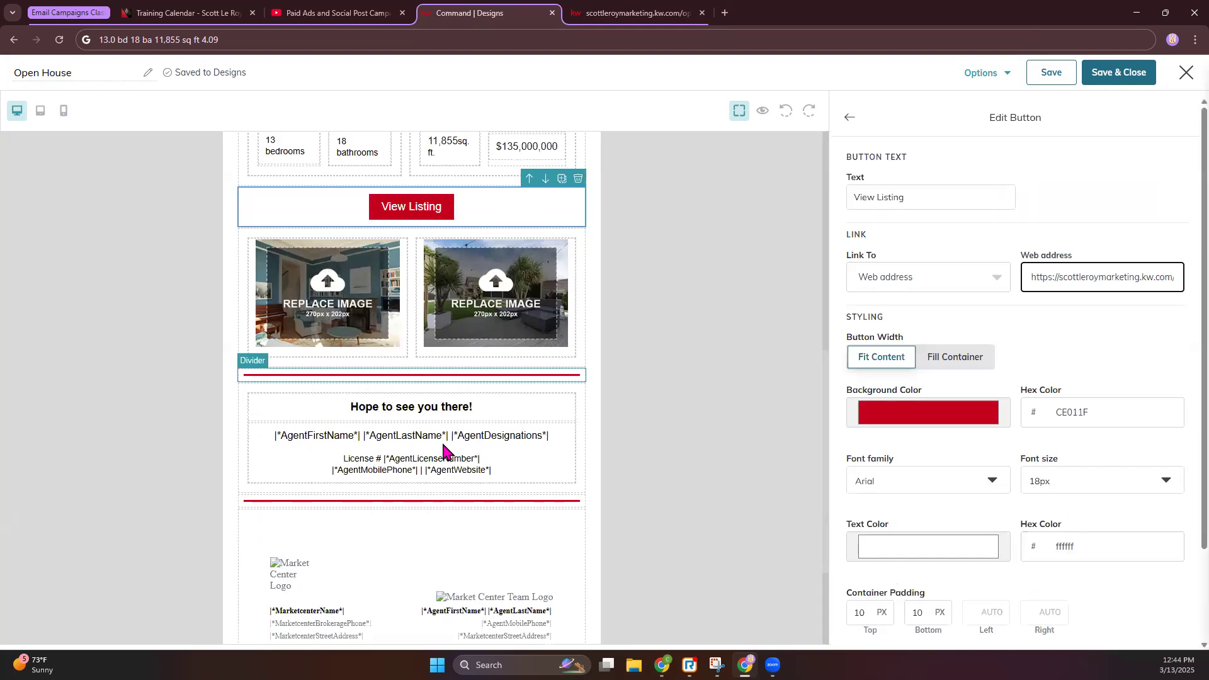
click(365, 332)
click(636, 13)
drag(780, 465, 562, 462)
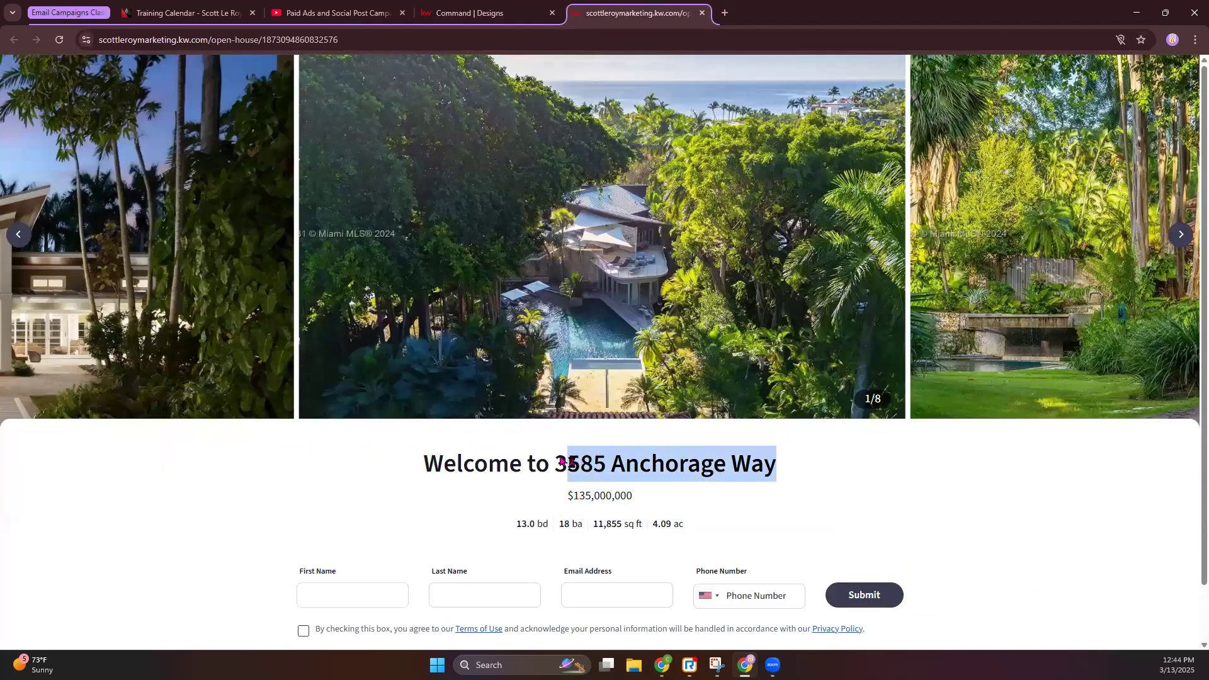
click(484, 12)
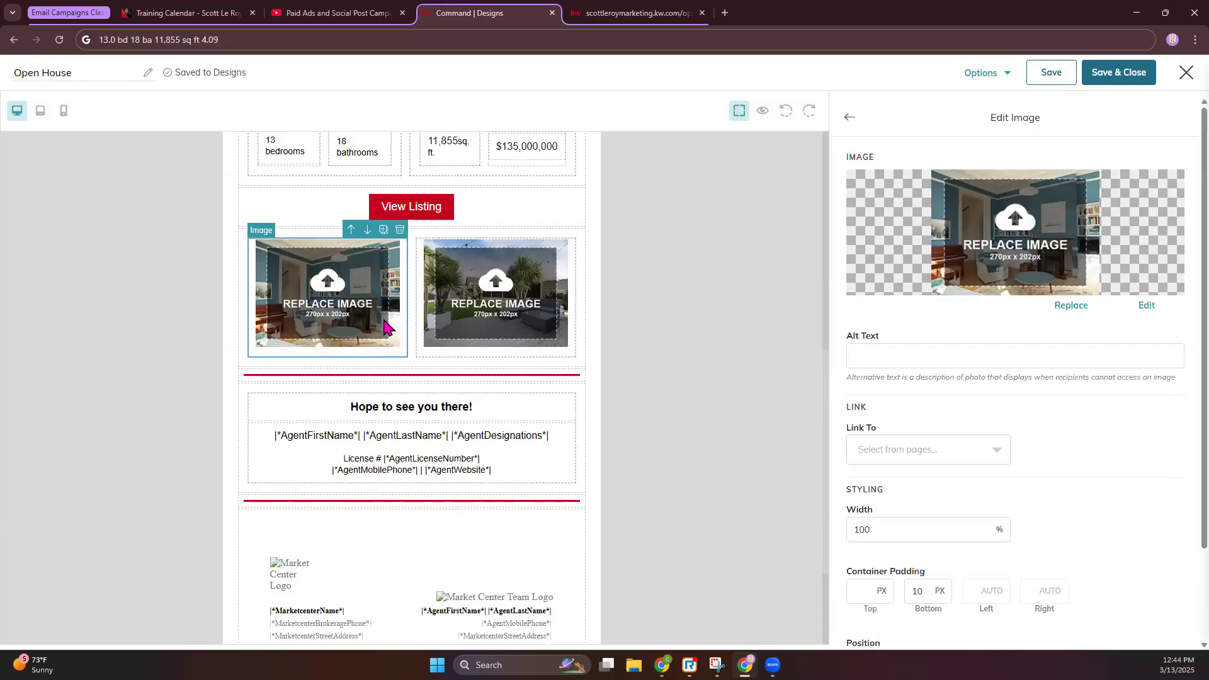
click(1071, 305)
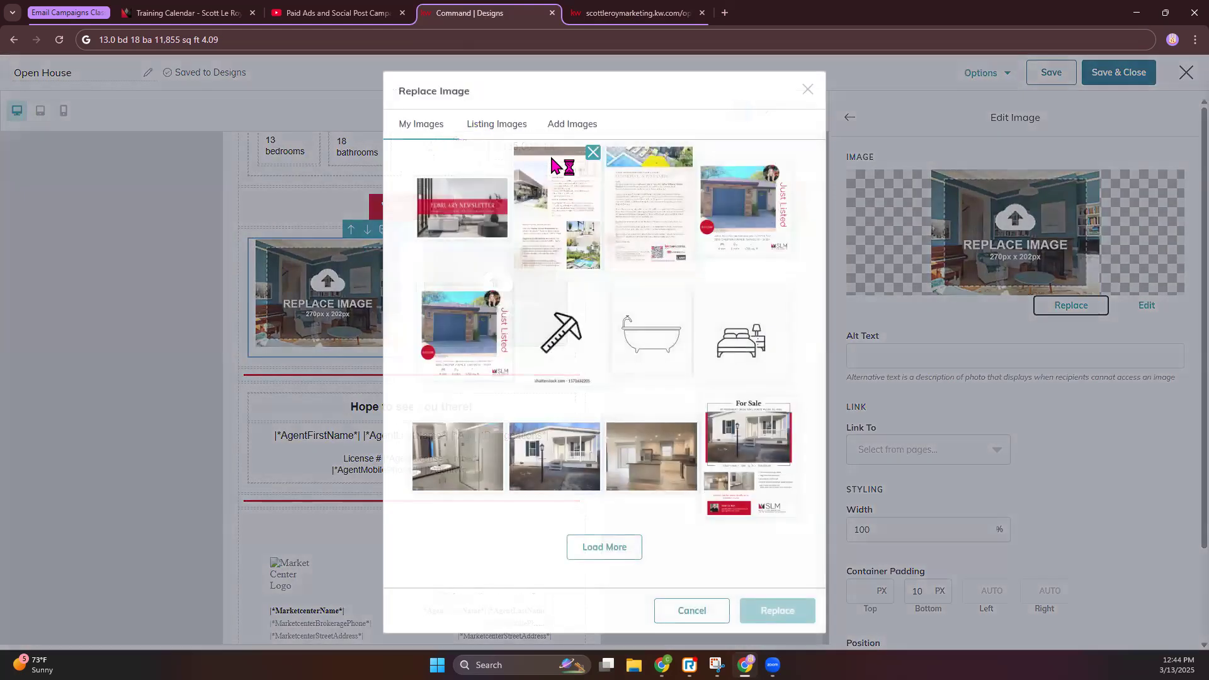
click(497, 124)
click(661, 156)
key(ctrl+v)
click(770, 160)
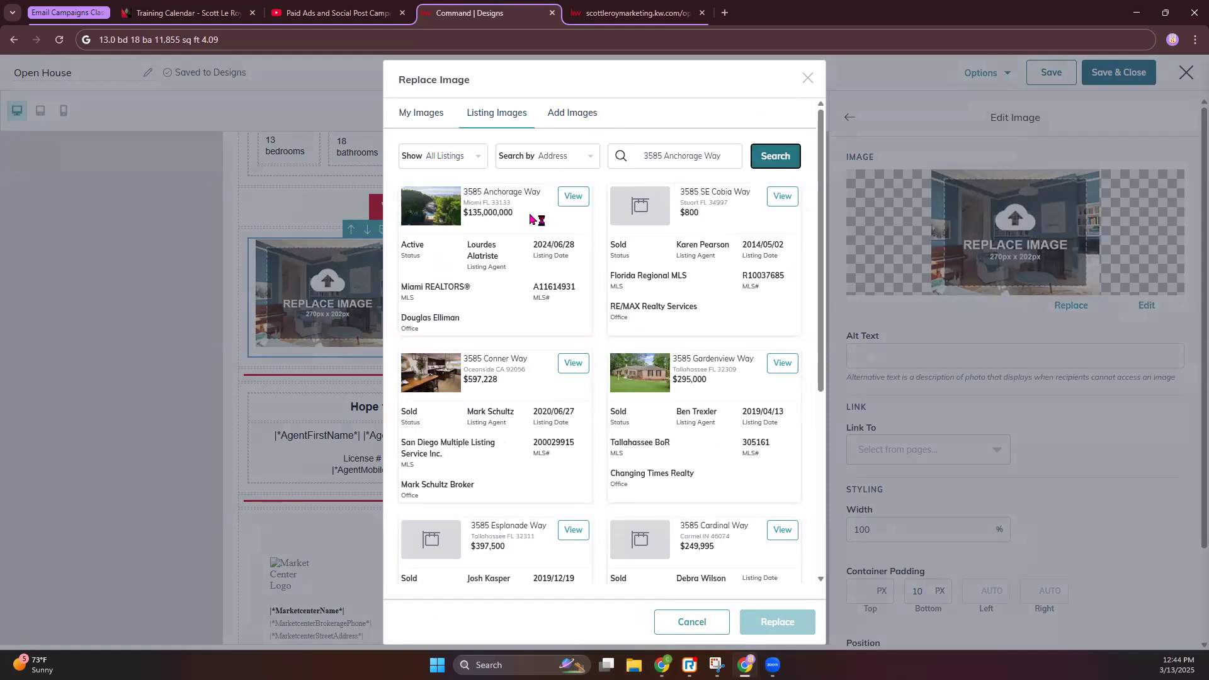
click(573, 197)
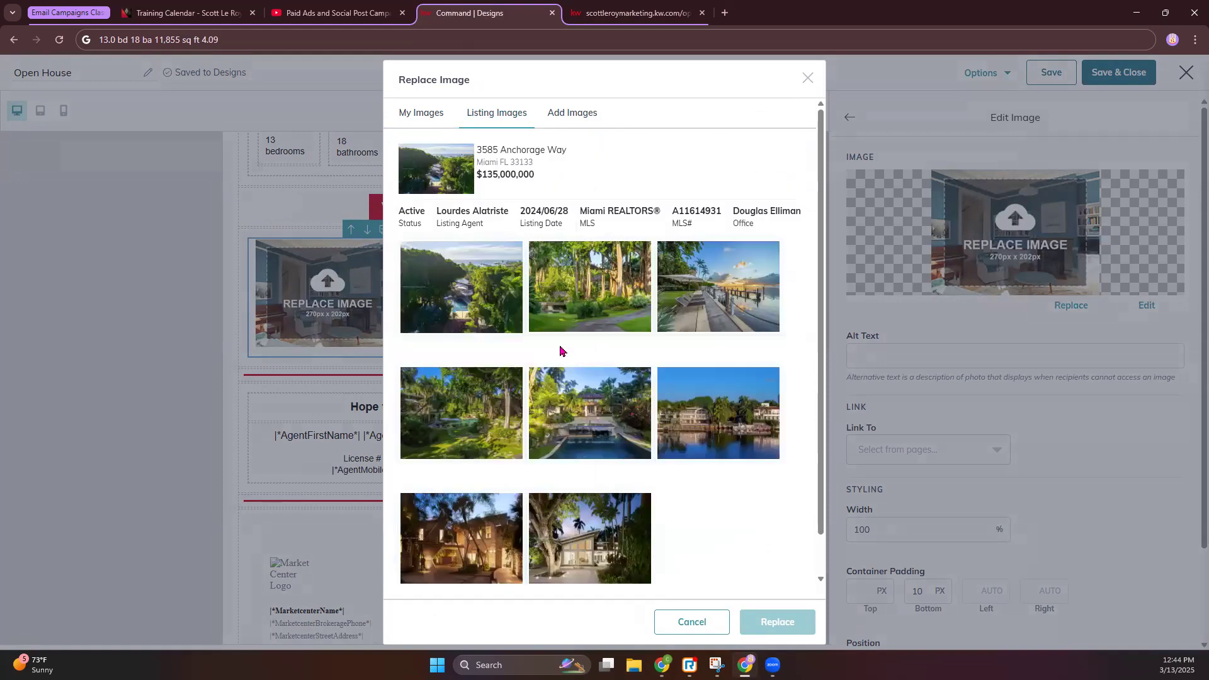
click(703, 291)
click(777, 621)
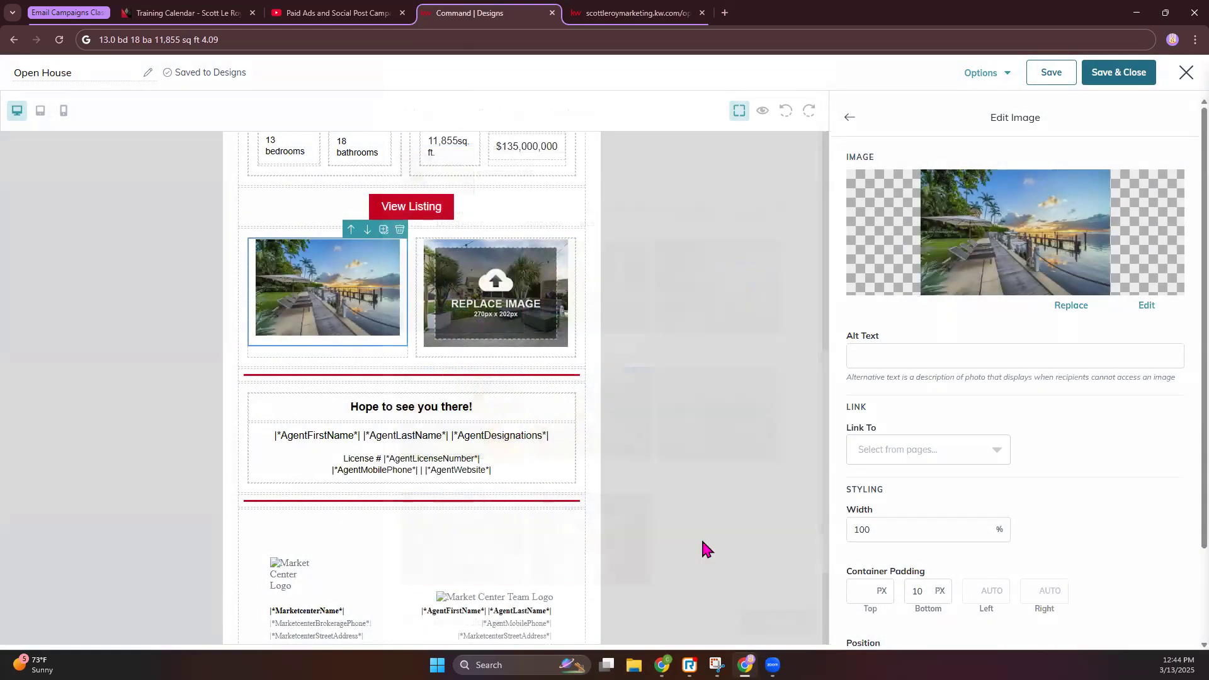
click(1071, 305)
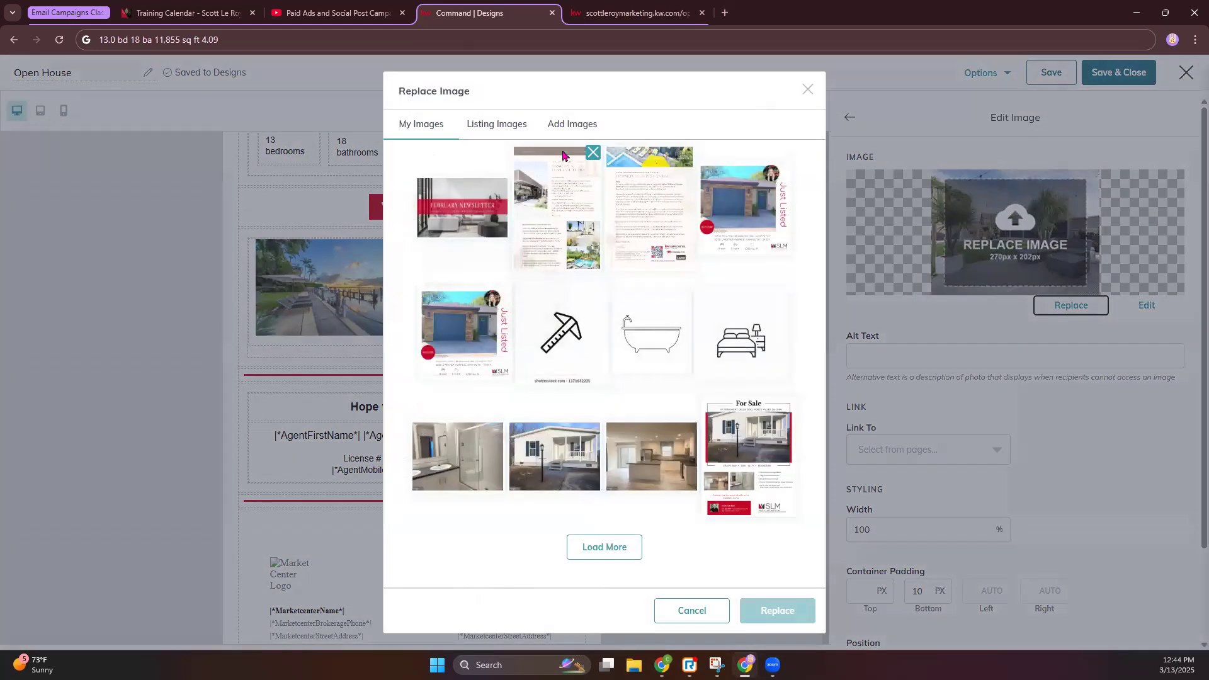
click(564, 125)
key(Escape)
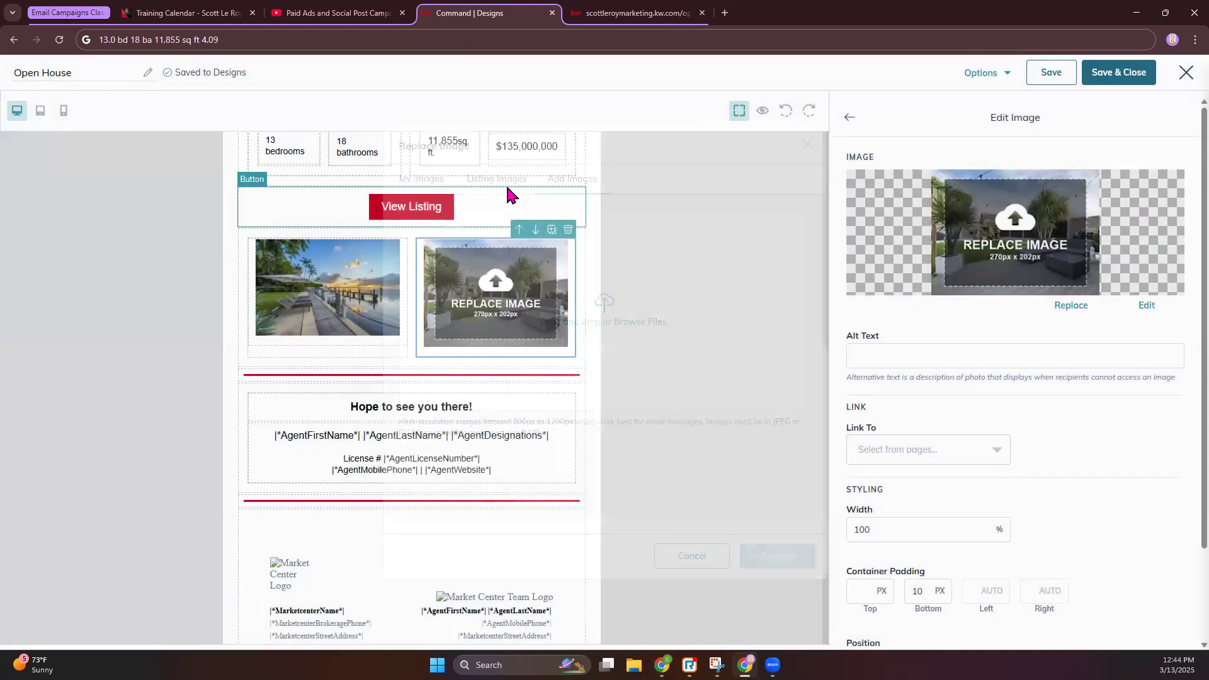
click(1071, 306)
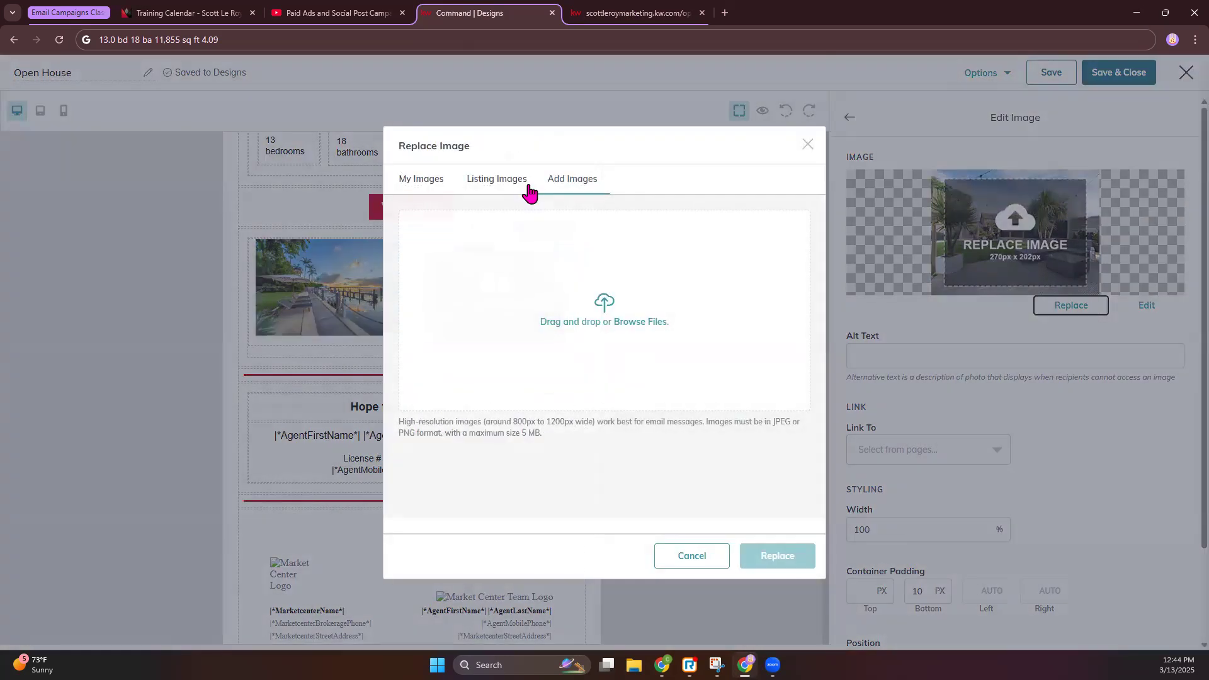
click(522, 182)
click(681, 158)
key(ctrl+v)
click(791, 166)
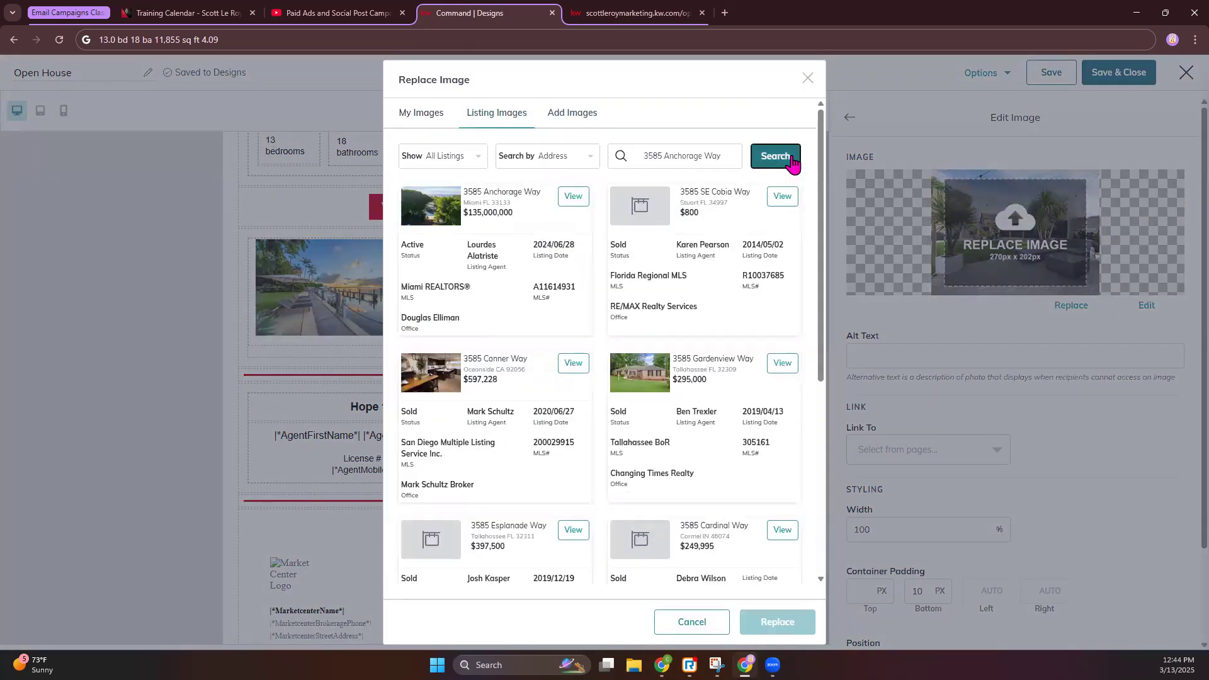
click(582, 202)
click(568, 444)
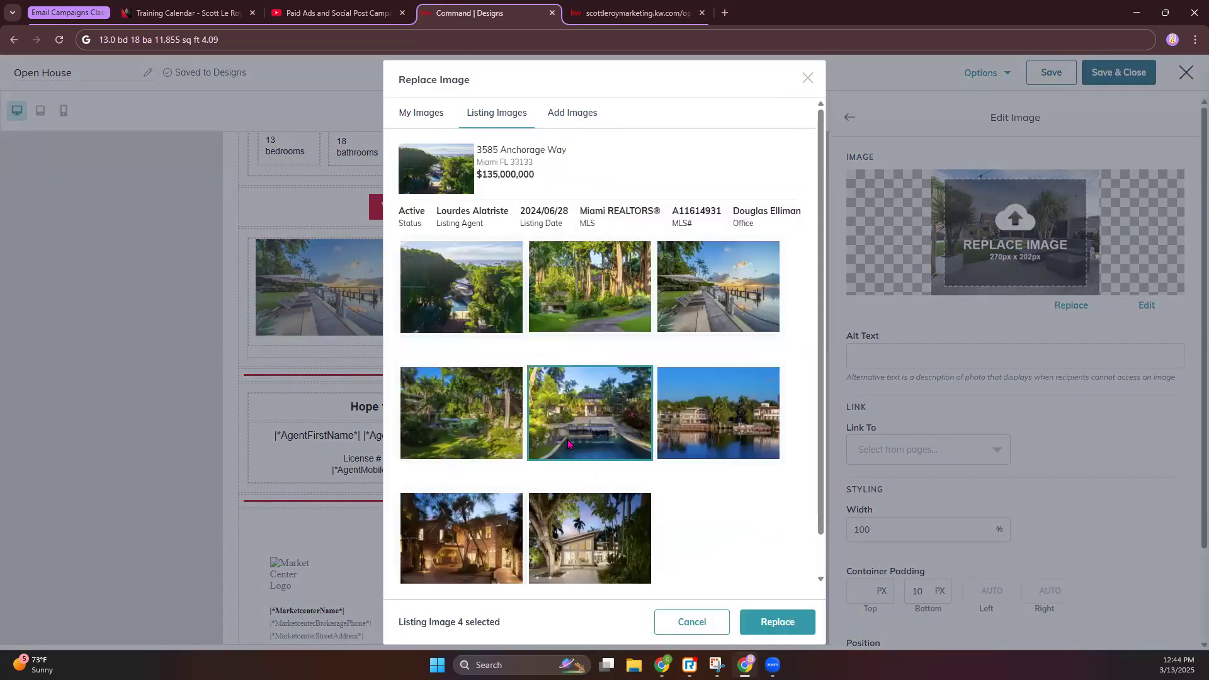
click(777, 621)
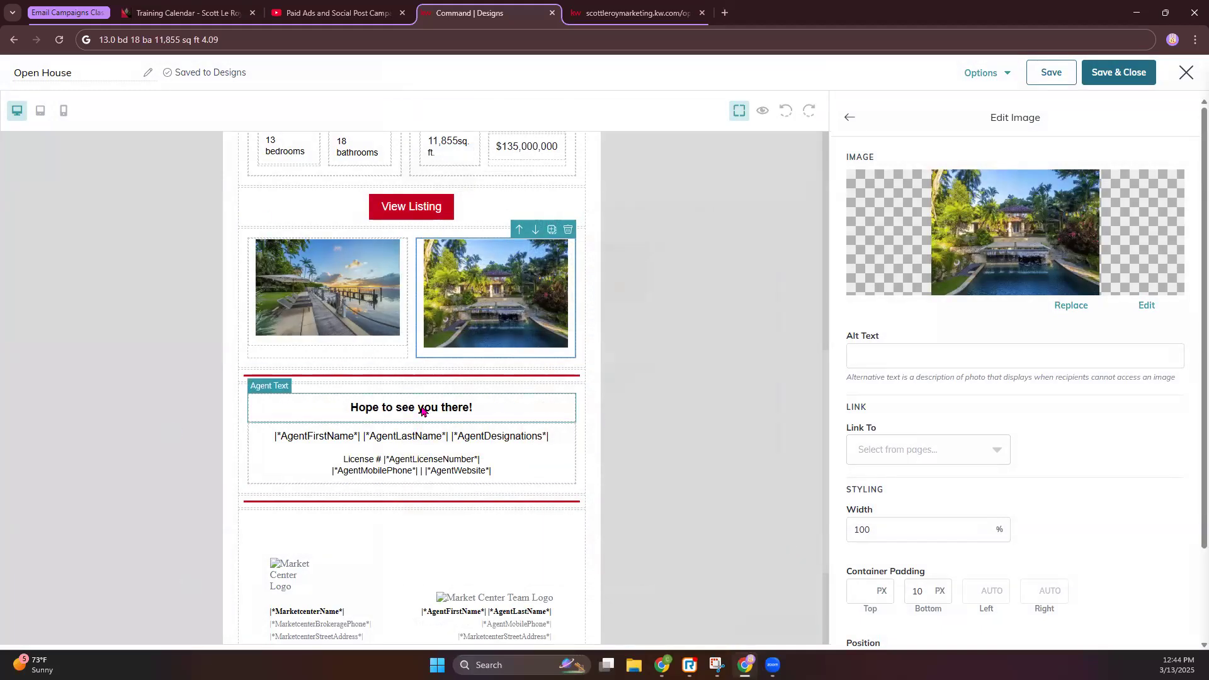
click(847, 117)
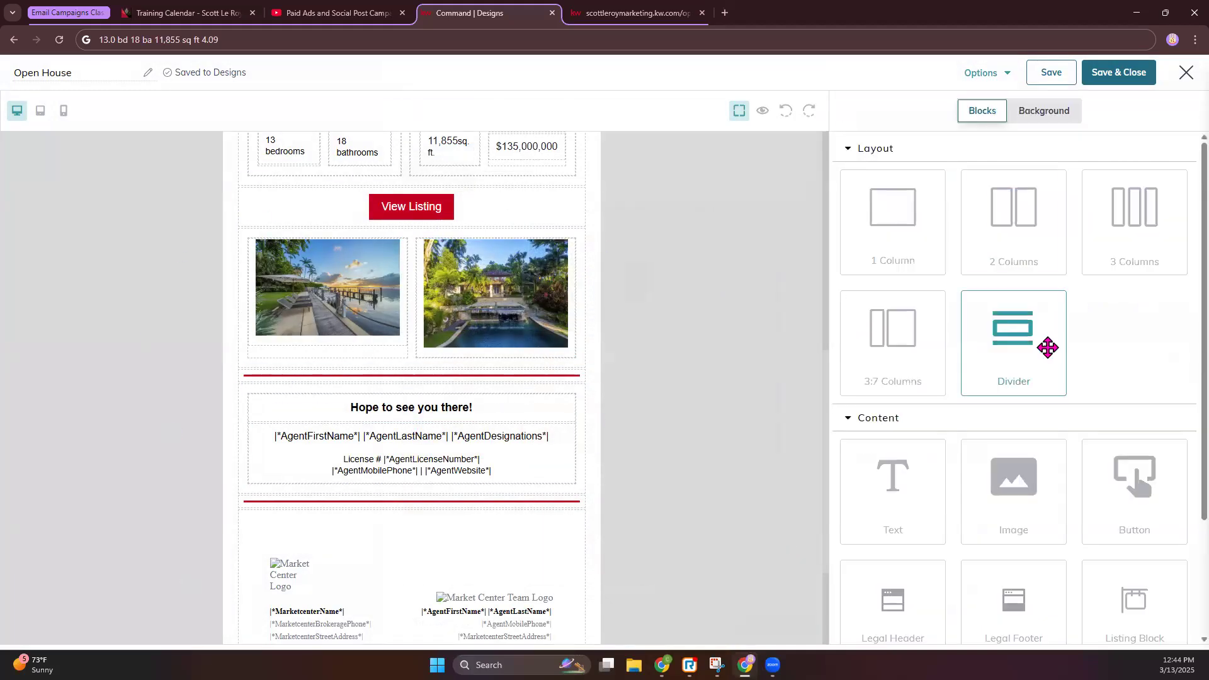
click(851, 151)
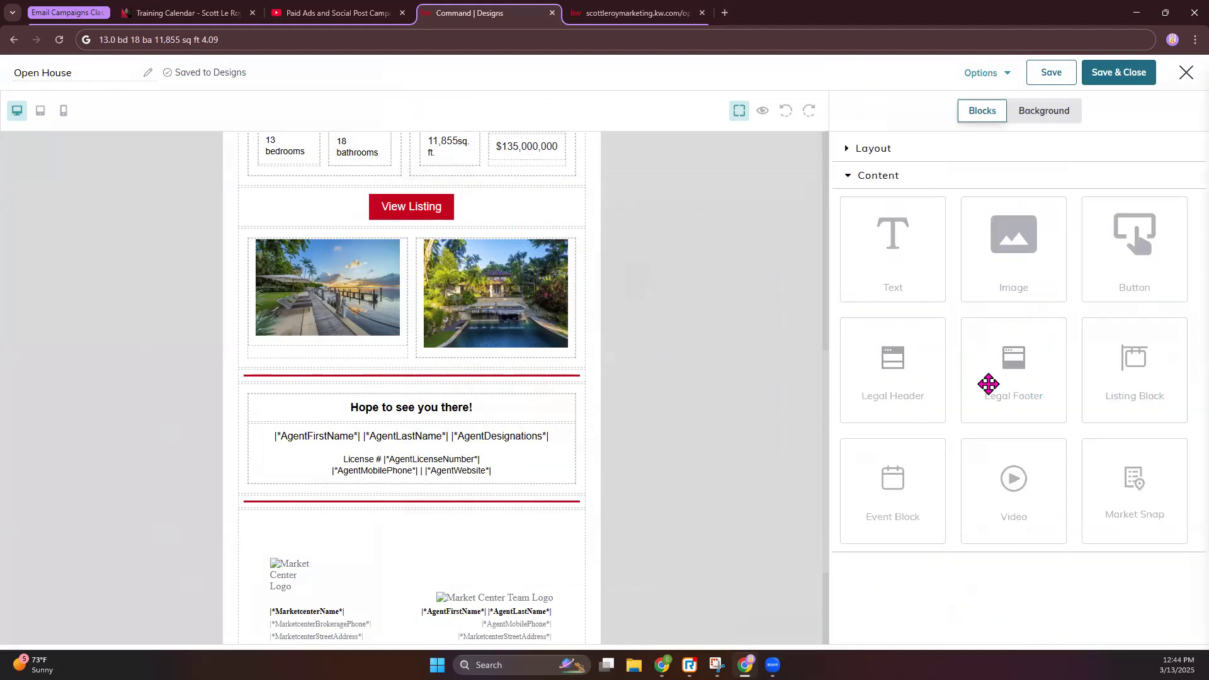
drag(1020, 479, 519, 378)
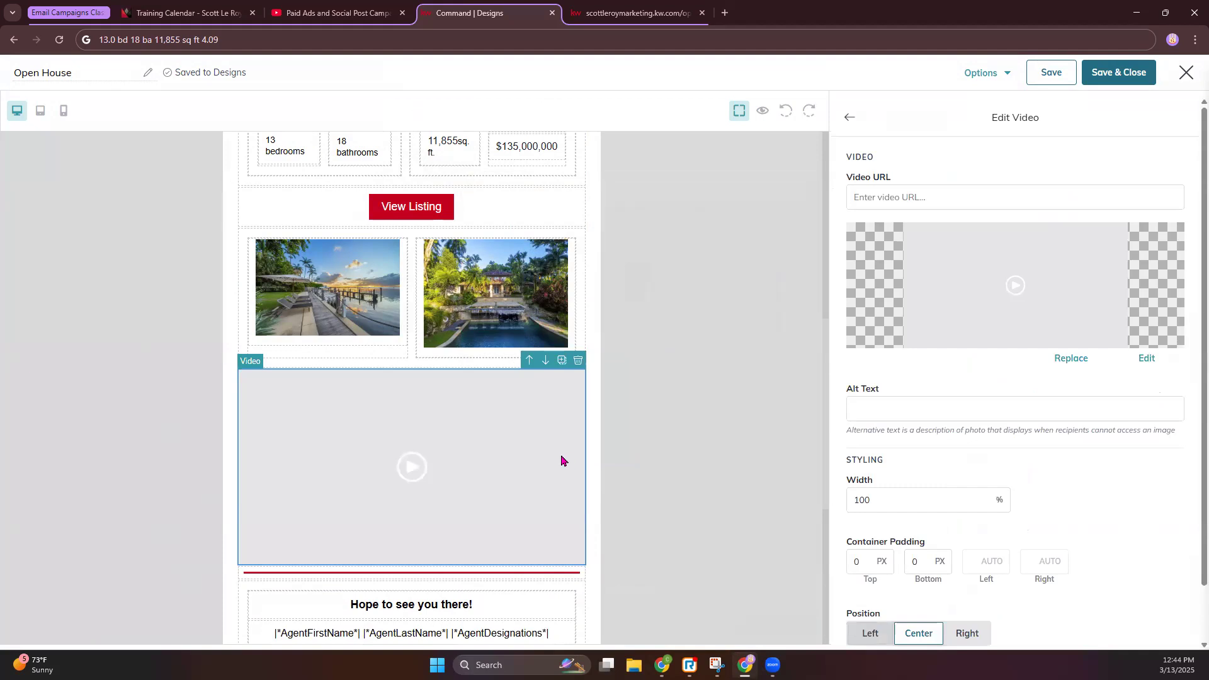
scroll(750, 199, down, 1)
click(577, 298)
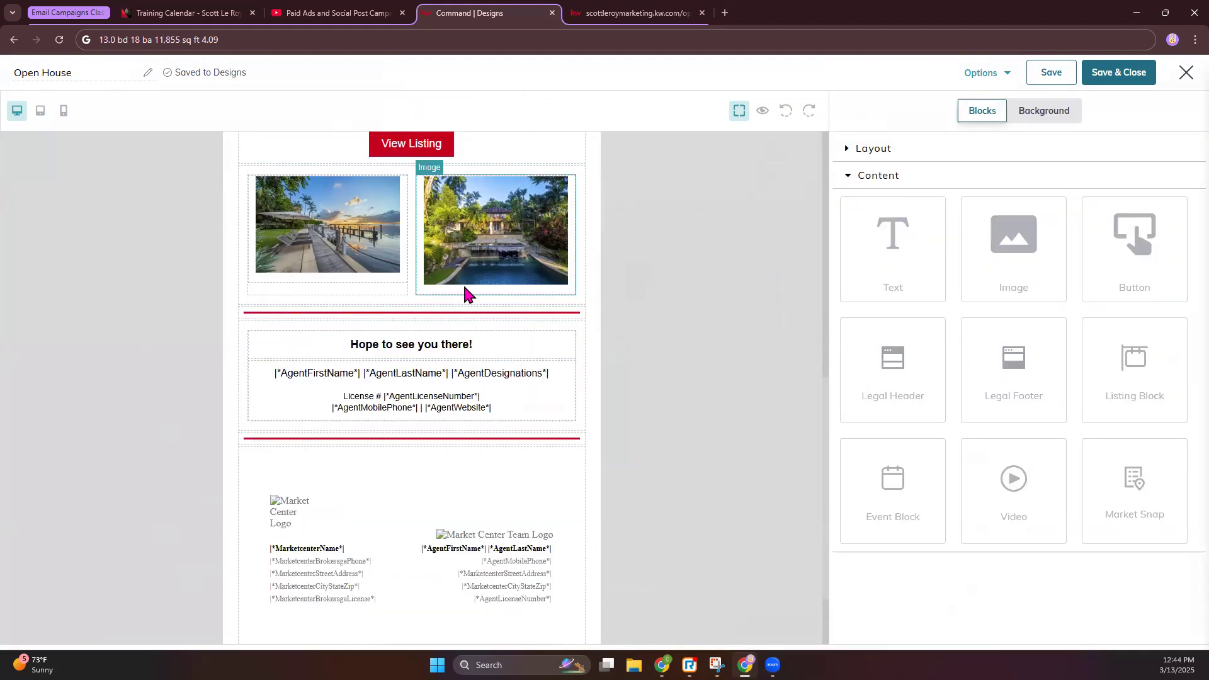
Preview the whole Open House email, close the preview, then Save & Close the design
click(764, 112)
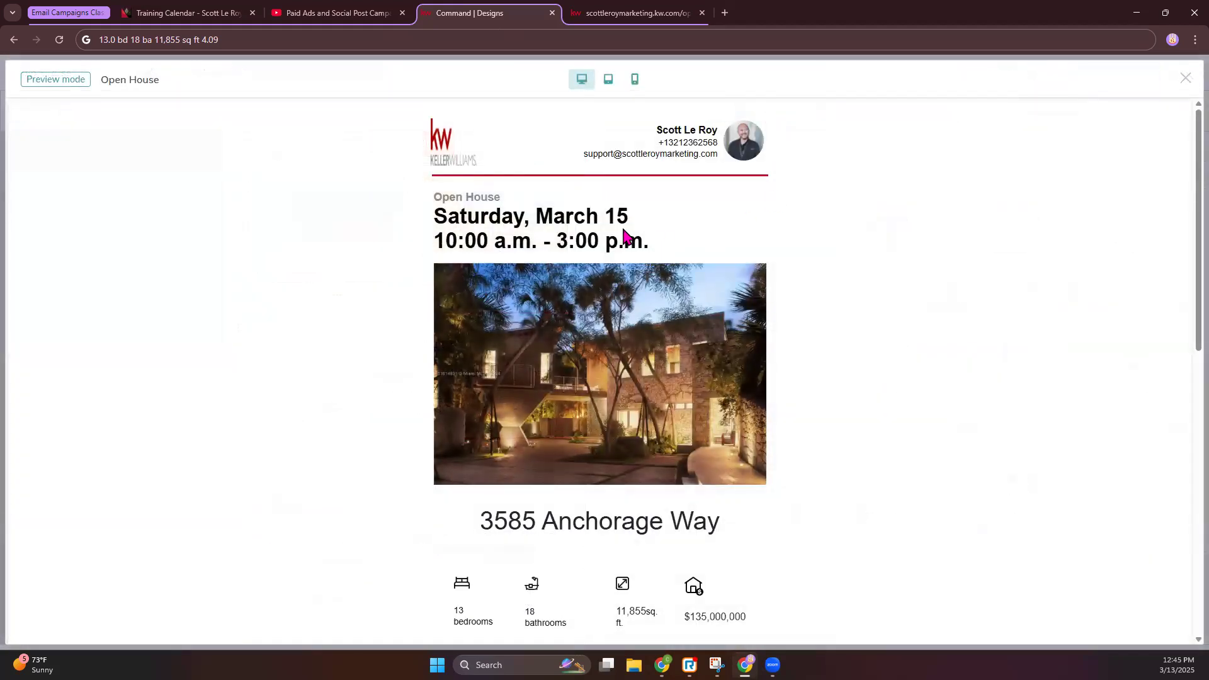
scroll(668, 370, down, 10)
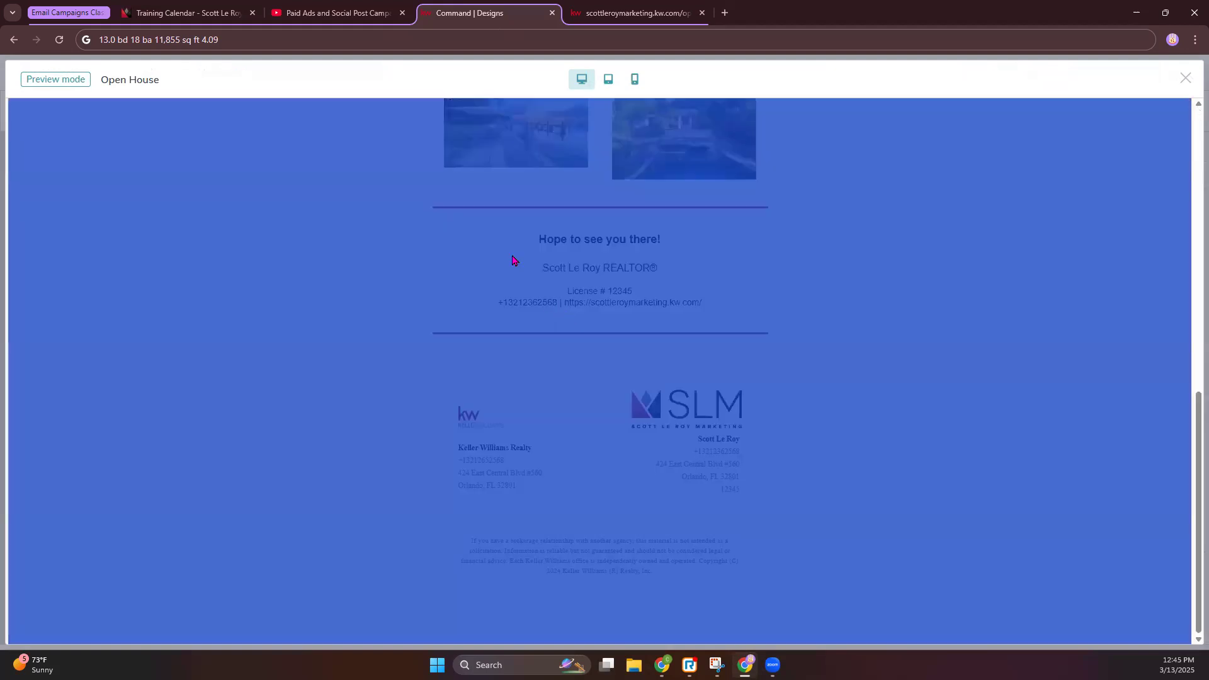
click(739, 76)
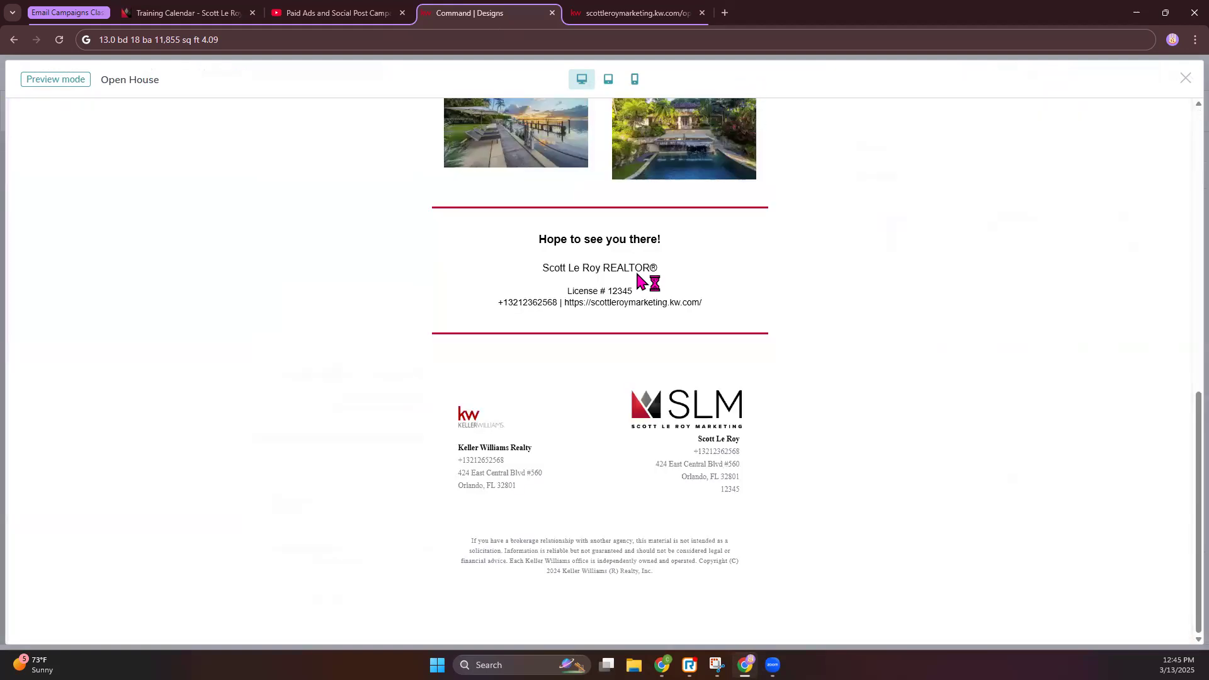
click(1185, 80)
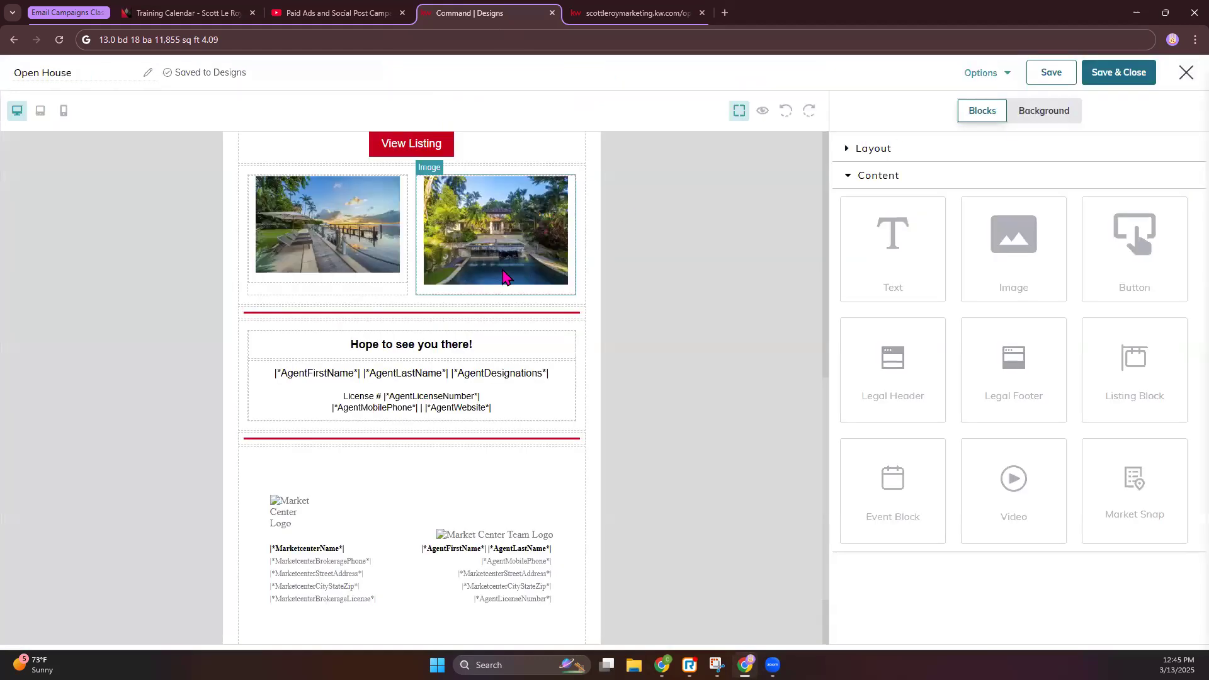
scroll(560, 328, up, 10)
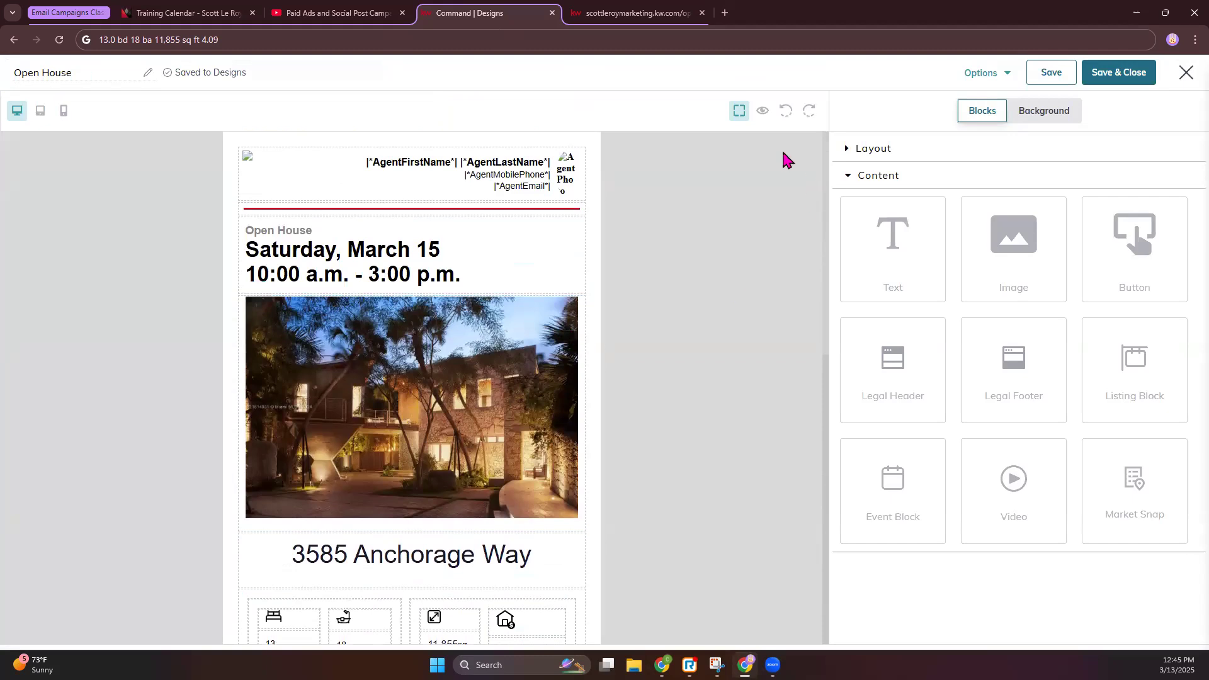
click(1123, 76)
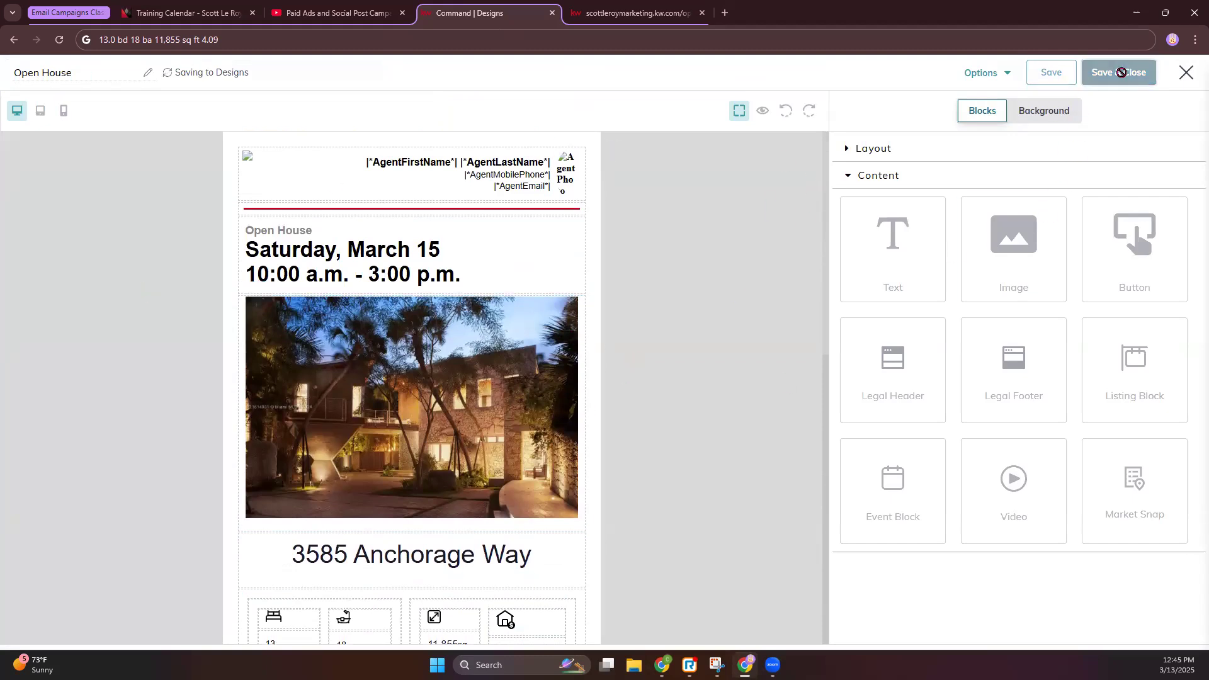